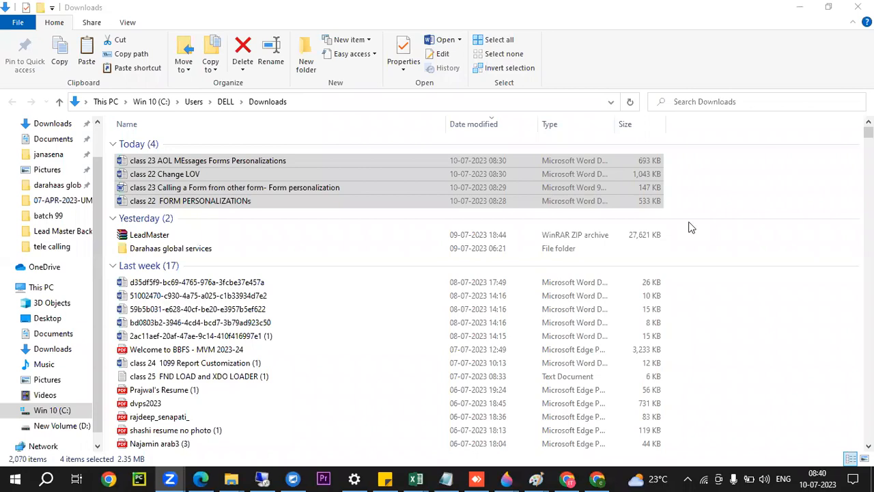
Switch to the remote desktop session and open the b99 oracle apps folder from its desktop.
{"action": "left_click", "coordinate": [263, 478]}
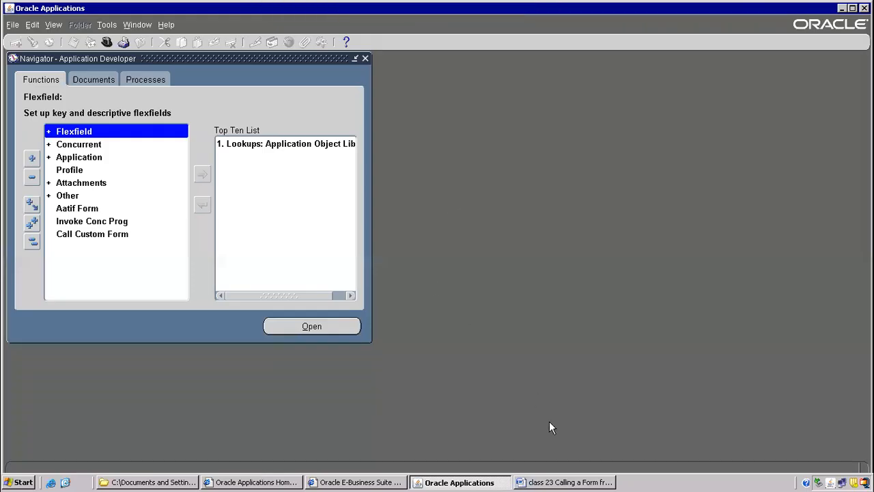
{"action": "left_click", "coordinate": [550, 482]}
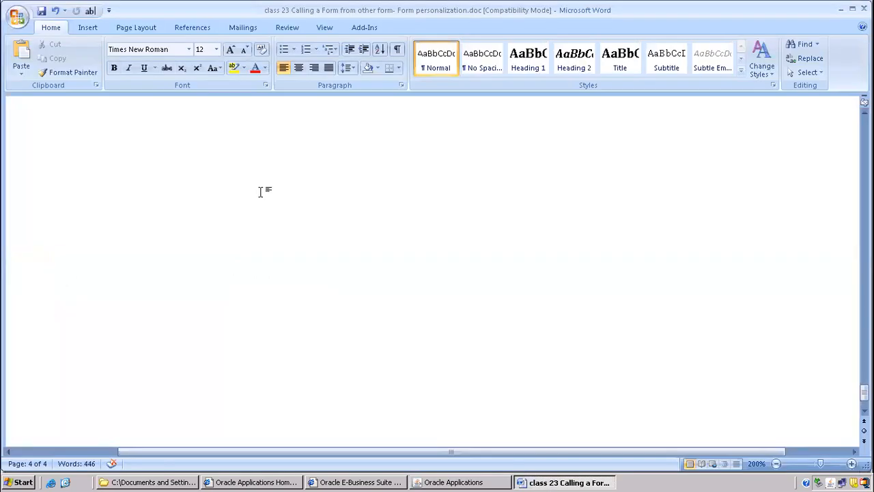
{"action": "left_click", "coordinate": [149, 482]}
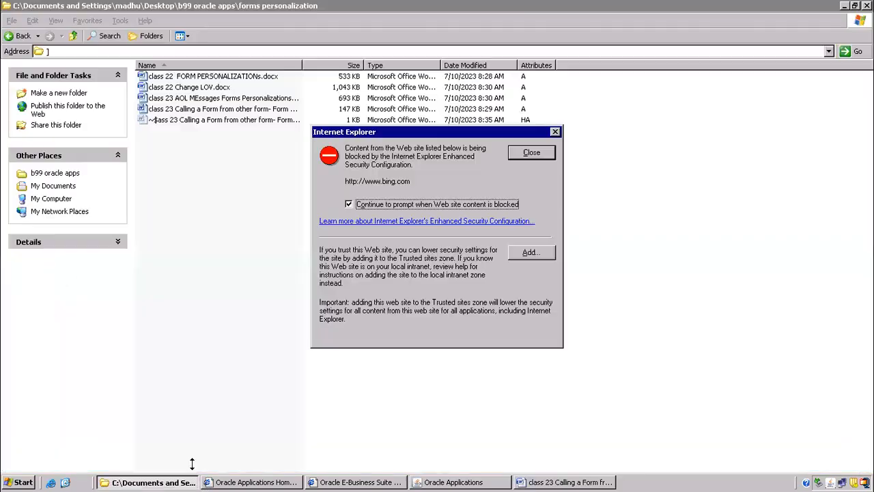
{"action": "left_click", "coordinate": [539, 153]}
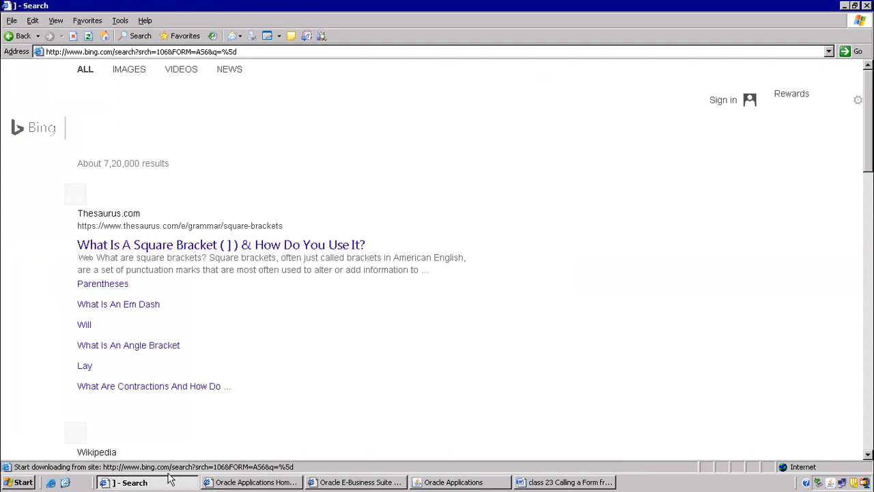
{"action": "left_click", "coordinate": [65, 482]}
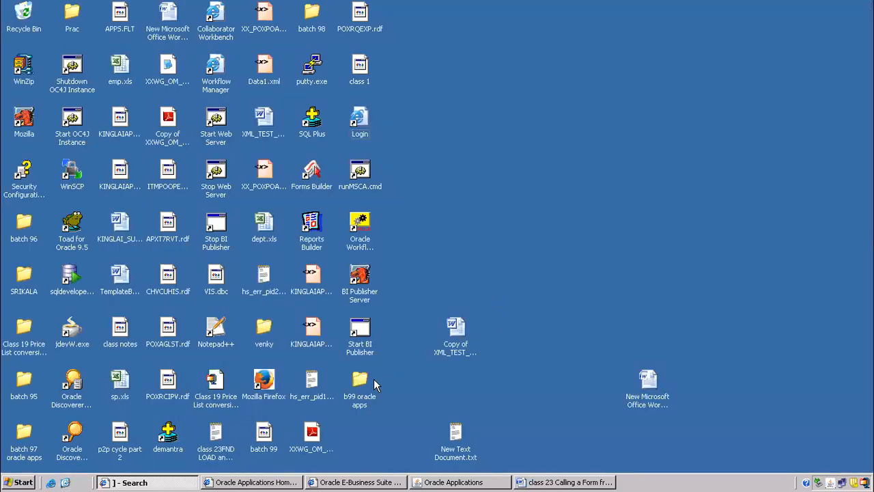
{"action": "double_click", "coordinate": [373, 380]}
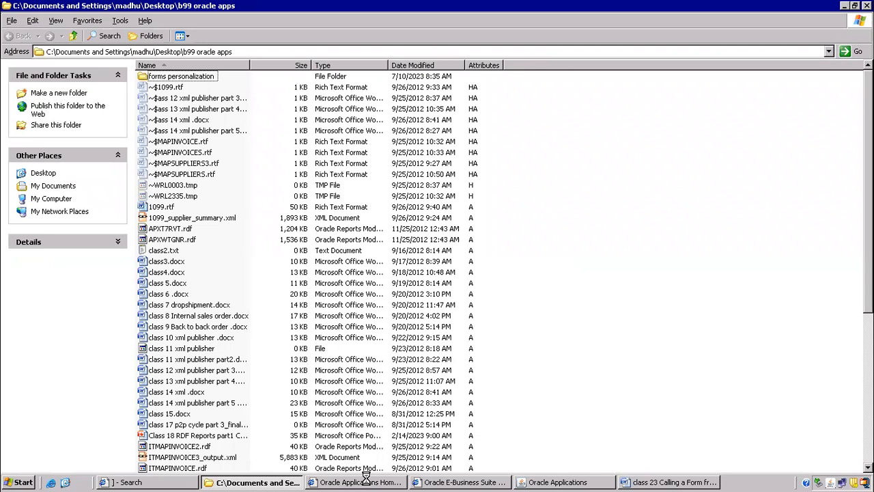
Start a new Word document and enter the heading Class 18 with a line of dashes below it.
{"action": "left_click", "coordinate": [19, 481]}
{"action": "left_click", "coordinate": [60, 339]}
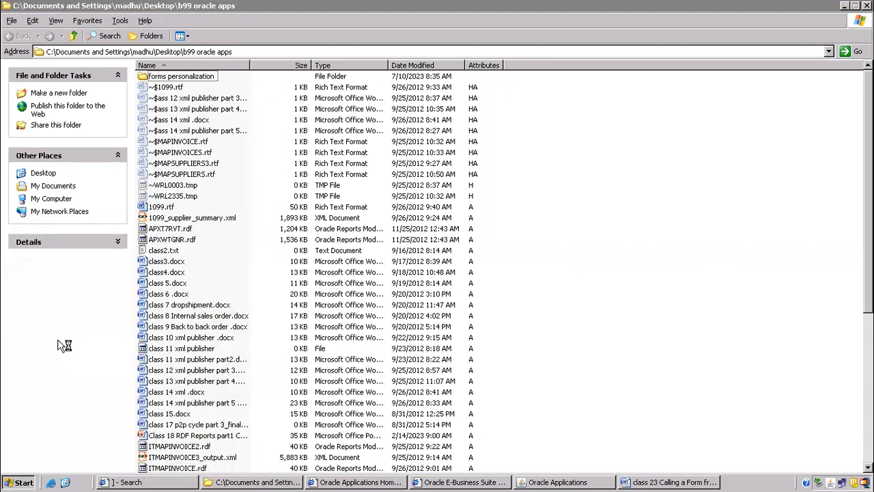
{"action": "type", "text": "class 18"}
{"action": "key", "text": "Return"}
{"action": "type", "text": "--------------------"}
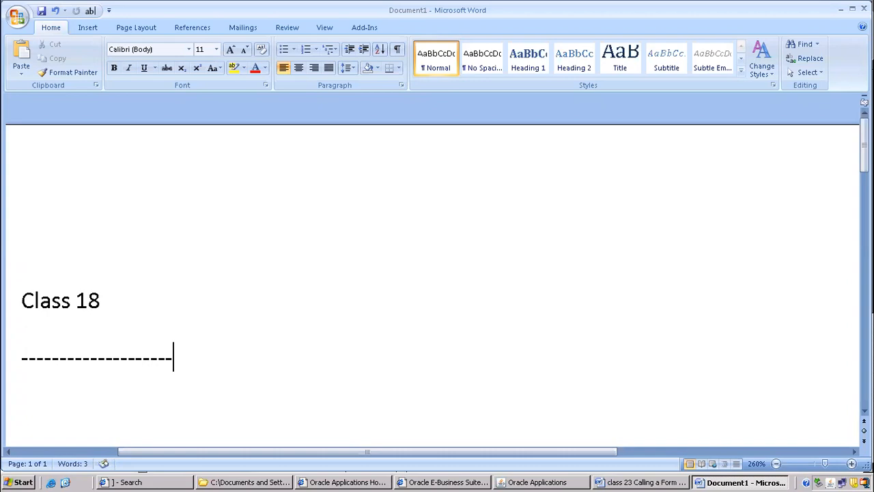
Insert an empty line above the Class 18 heading.
{"action": "left_click", "coordinate": [14, 280]}
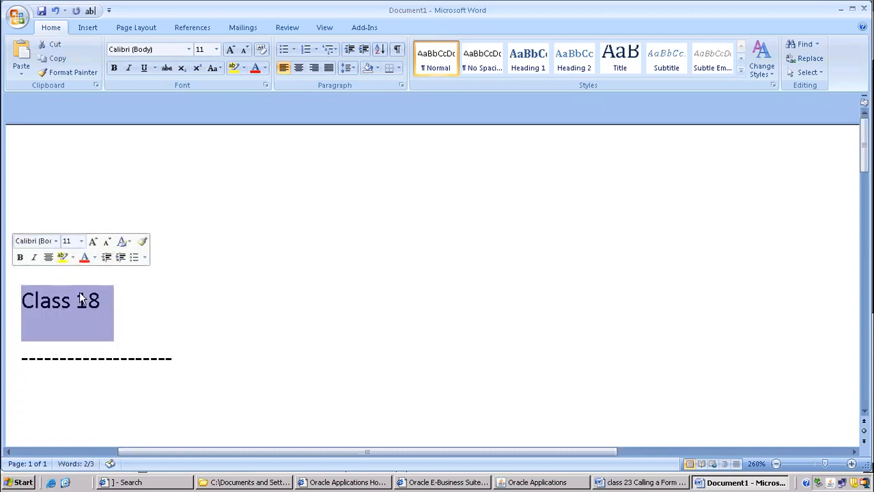
{"action": "left_click", "coordinate": [24, 304]}
{"action": "key", "text": "Return"}
{"action": "key", "text": "Up"}
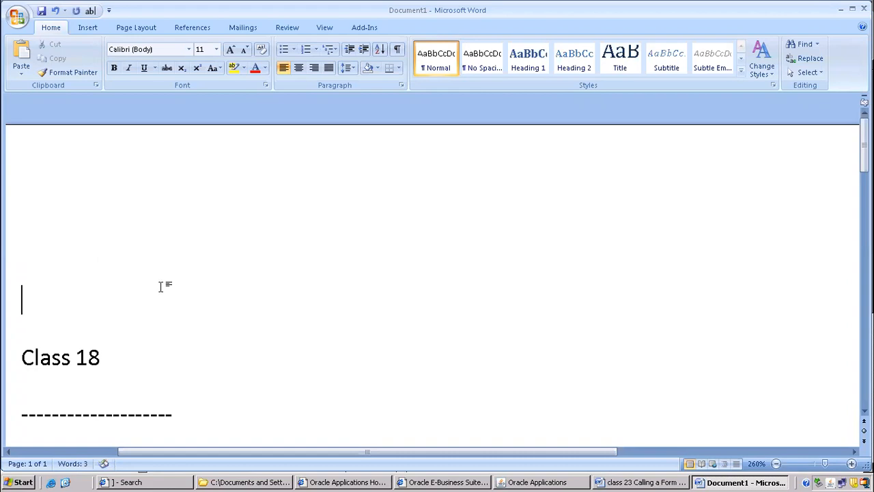
{"action": "scroll", "coordinate": [205, 256], "scroll_direction": "down", "scroll_amount": 3}
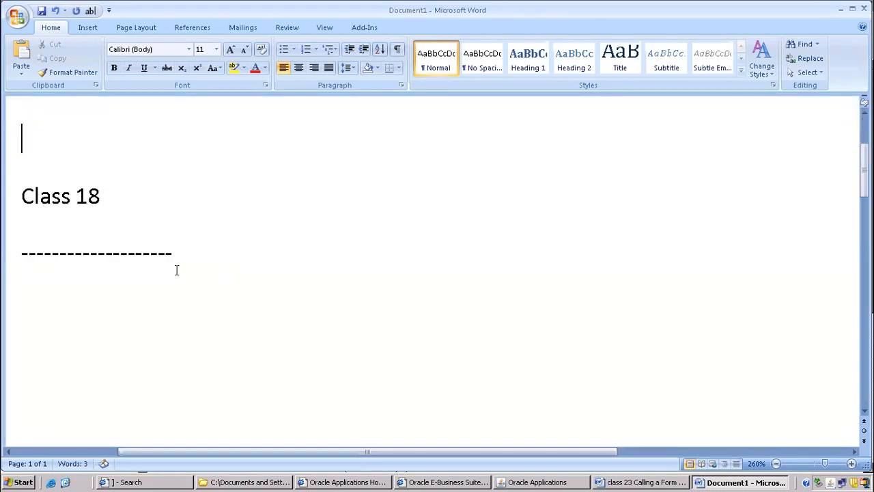
{"action": "scroll", "coordinate": [59, 203], "scroll_direction": "up", "scroll_amount": 1}
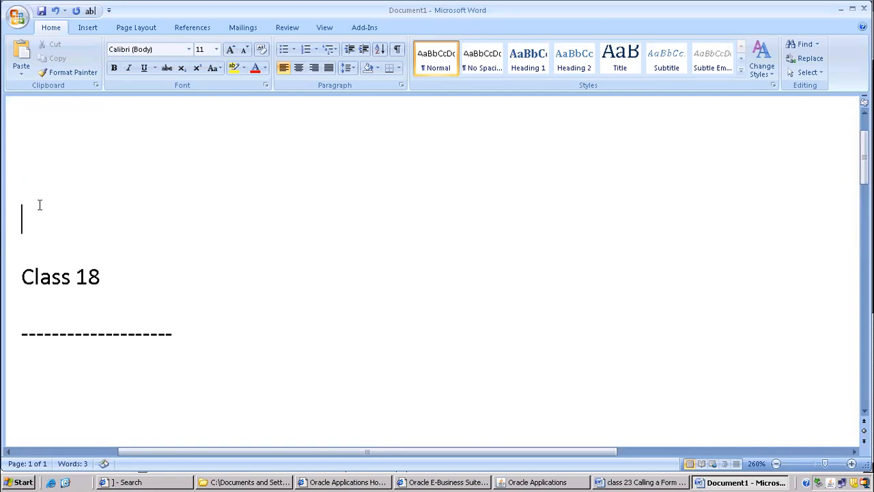
{"action": "left_click_drag", "start_coordinate": [199, 329], "coordinate": [6, 313]}
{"action": "left_click", "coordinate": [144, 333]}
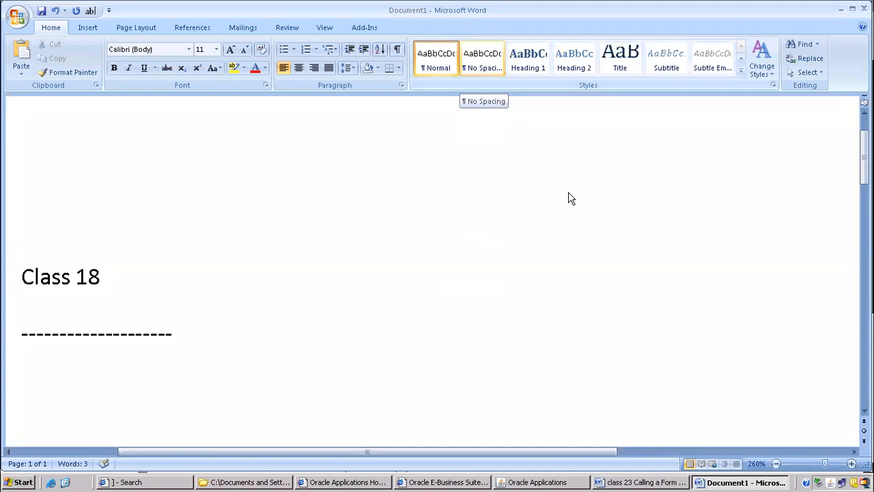
Minimise the remote desktop session and bring it back as a window.
{"action": "mouse_move", "coordinate": [594, 20]}
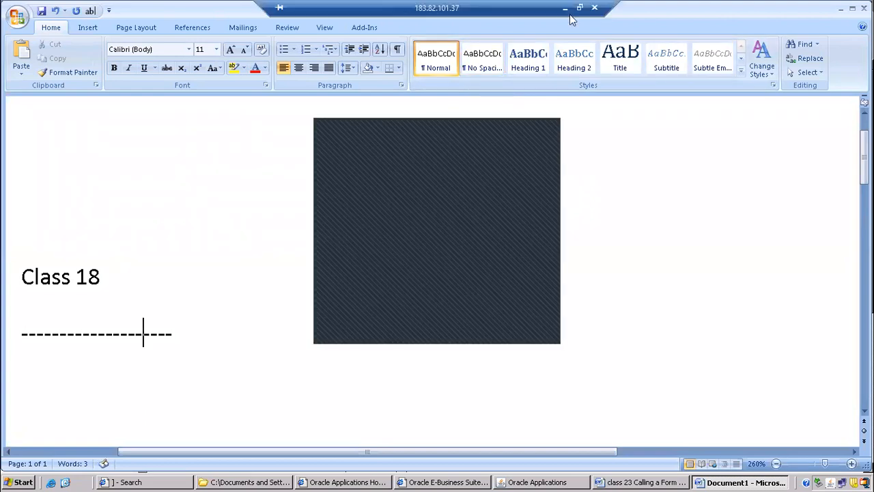
{"action": "left_click", "coordinate": [566, 10]}
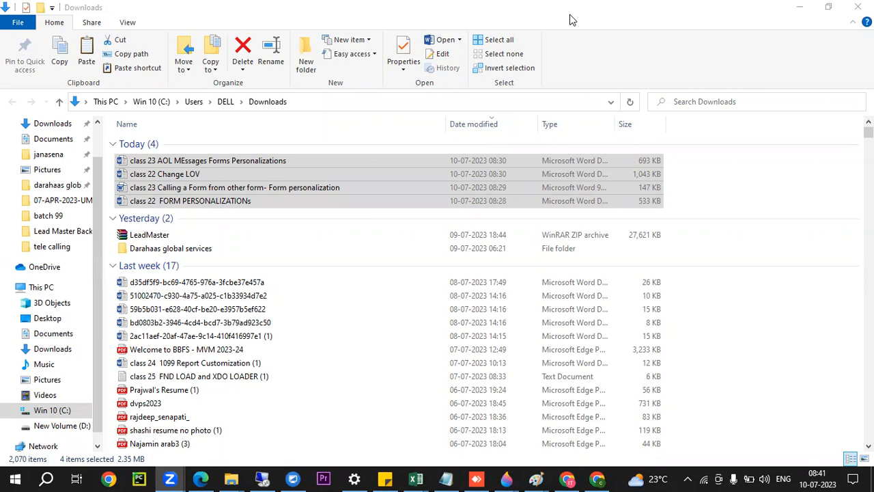
{"action": "left_click", "coordinate": [262, 478]}
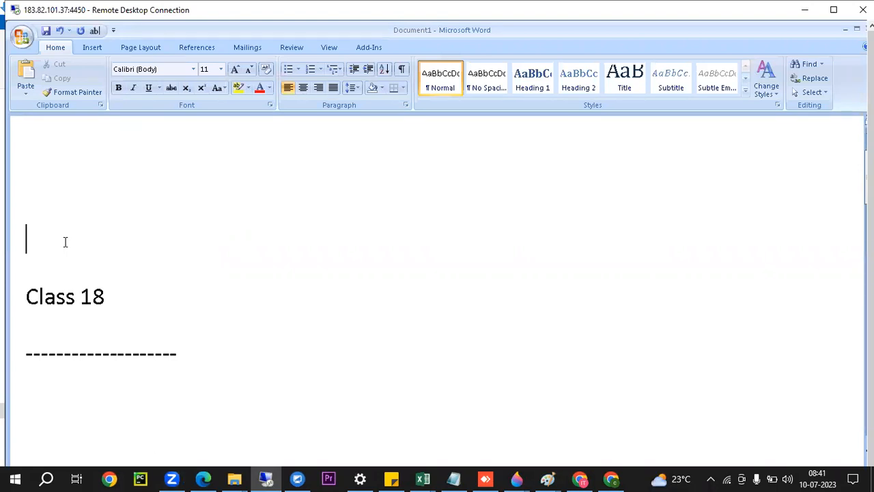
List the topics P2p, O2c and Iso on separate lines above the Class 18 heading.
{"action": "type", "text": "P2p"}
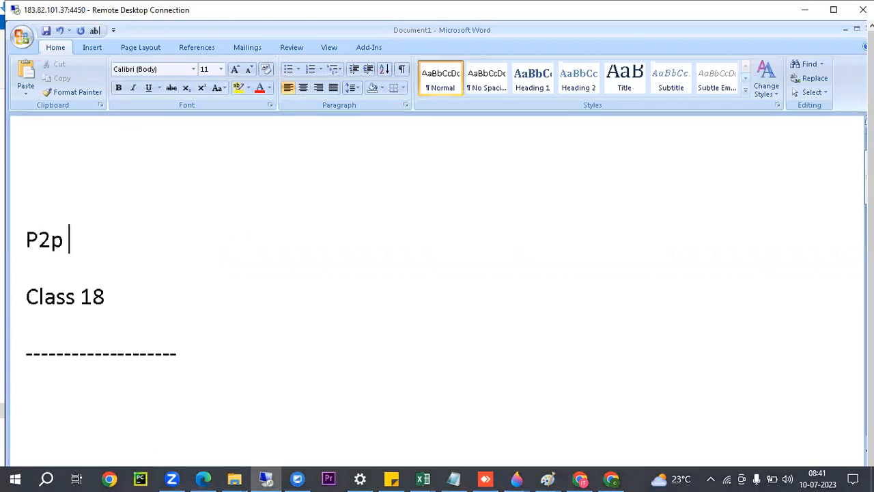
{"action": "key", "text": "Return"}
{"action": "type", "text": "O2c"}
{"action": "key", "text": "Return"}
{"action": "type", "text": "iso"}
{"action": "key", "text": "Return"}
Add the topics Drop shipmetn and Back to back below Iso, each on its own line.
{"action": "type", "text": "drop shipmetn"}
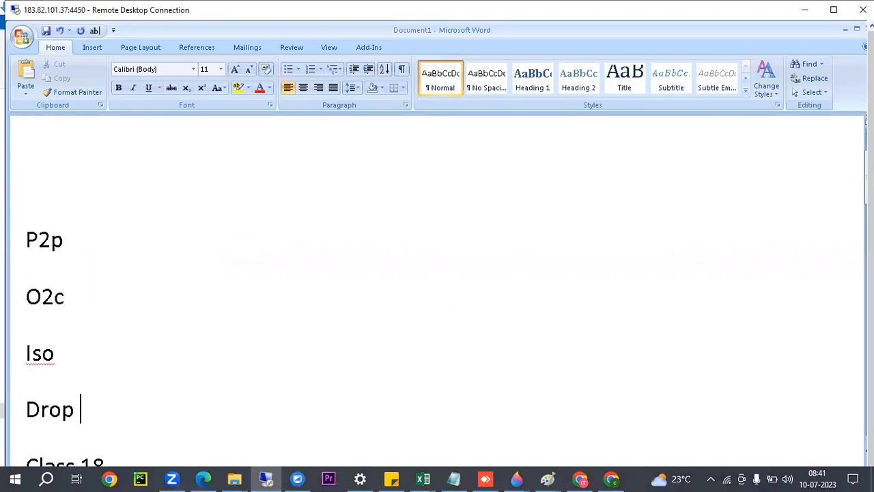
{"action": "key", "text": "Return"}
{"action": "type", "text": "back ot"}
{"action": "key", "text": "BackSpace"}
{"action": "key", "text": "BackSpace"}
{"action": "type", "text": "to back"}
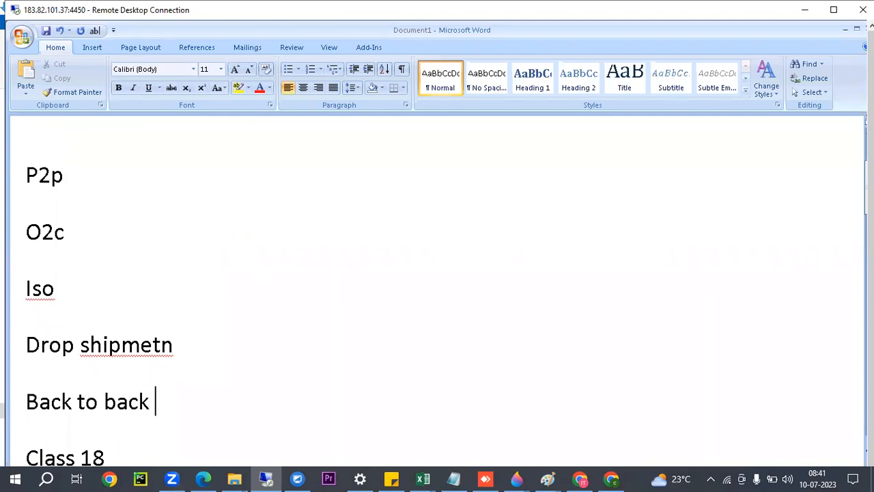
{"action": "key", "text": "Return"}
Review the topic list by highlighting the P2p and O2c lines and the group from Iso to Back to back.
{"action": "left_click_drag", "start_coordinate": [26, 174], "coordinate": [105, 230]}
{"action": "left_click", "coordinate": [41, 289]}
{"action": "left_click_drag", "start_coordinate": [28, 281], "coordinate": [214, 398]}
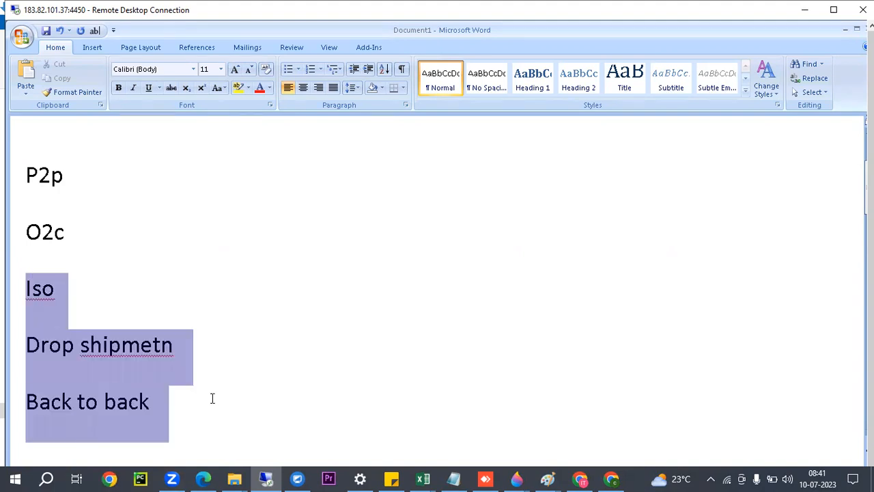
{"action": "left_click", "coordinate": [101, 247]}
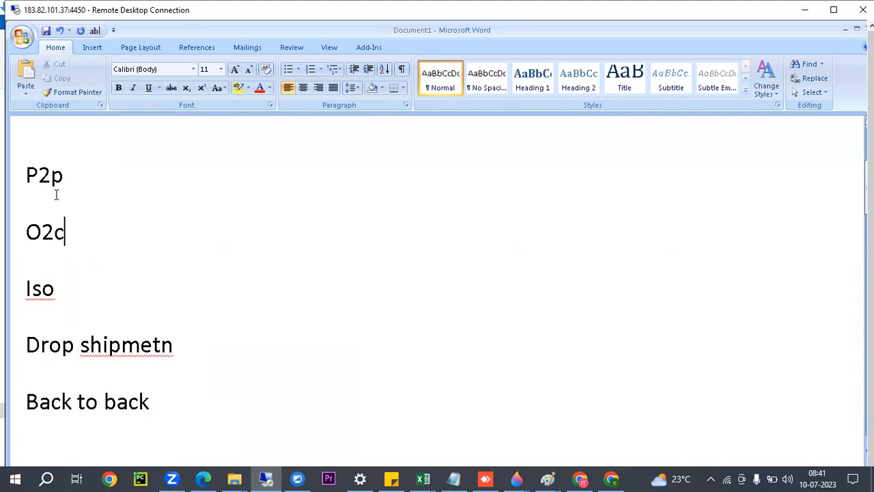
{"action": "left_click_drag", "start_coordinate": [21, 167], "coordinate": [84, 227]}
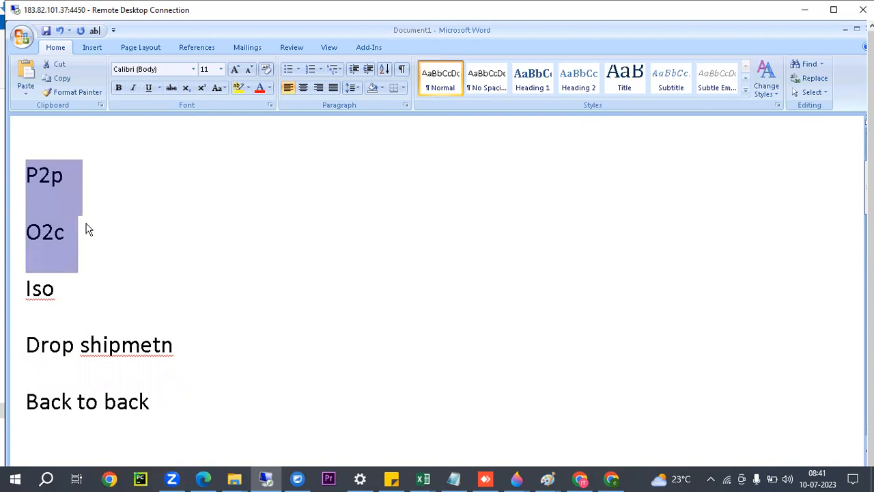
{"action": "left_click", "coordinate": [25, 289]}
{"action": "left_click_drag", "start_coordinate": [23, 284], "coordinate": [166, 394]}
{"action": "left_click", "coordinate": [111, 295]}
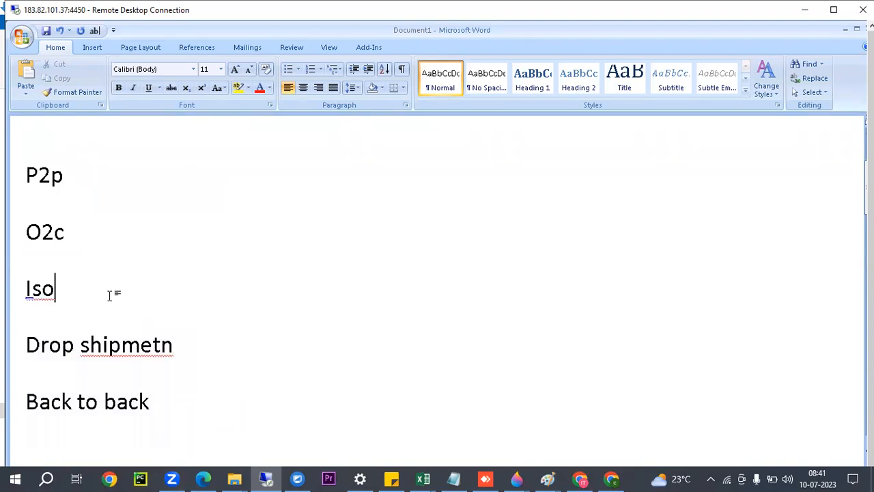
{"action": "left_click_drag", "start_coordinate": [25, 176], "coordinate": [92, 231]}
{"action": "scroll", "coordinate": [164, 242], "scroll_direction": "down", "scroll_amount": 1}
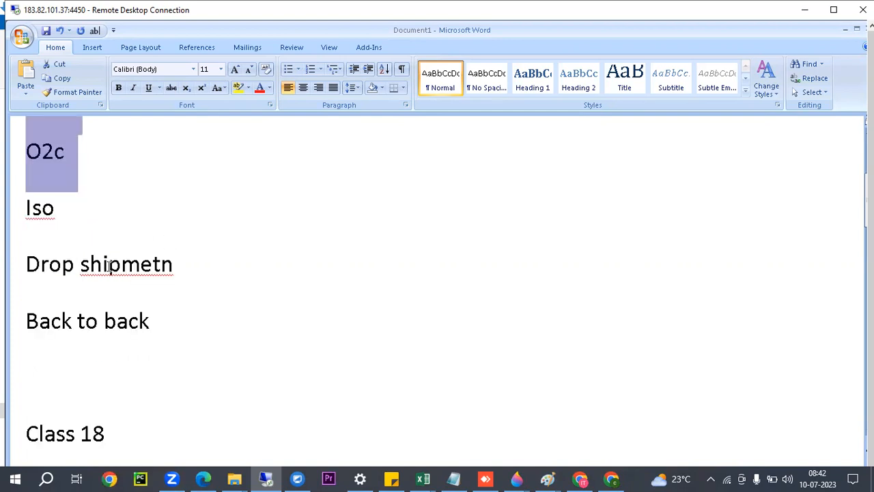
{"action": "left_click_drag", "start_coordinate": [26, 198], "coordinate": [125, 355]}
{"action": "left_click", "coordinate": [84, 360]}
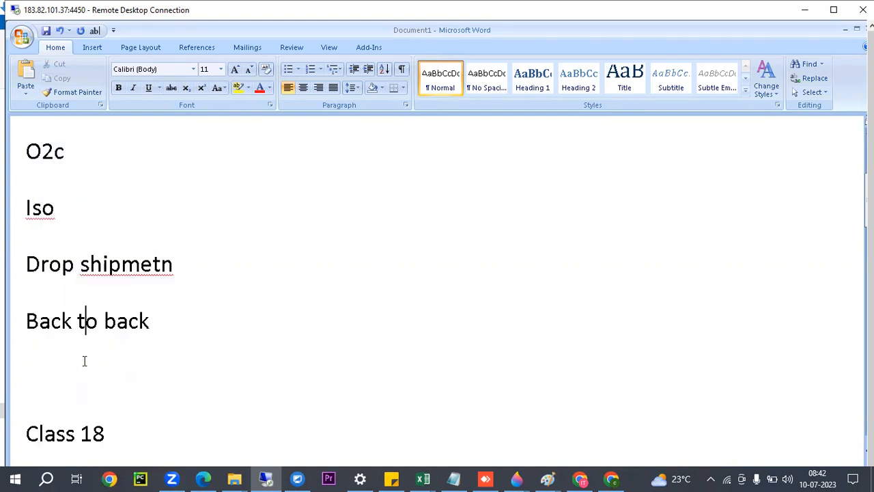
Add the topics Xml publisher and Conversion on separate lines below Back to back.
{"action": "left_click", "coordinate": [158, 314]}
{"action": "key", "text": "Return"}
{"action": "type", "text": "Xml publis"}
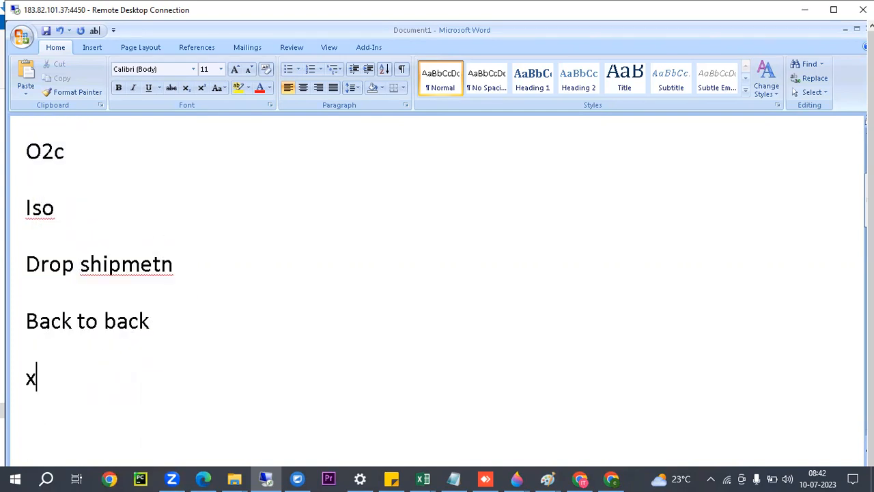
{"action": "type", "text": "her"}
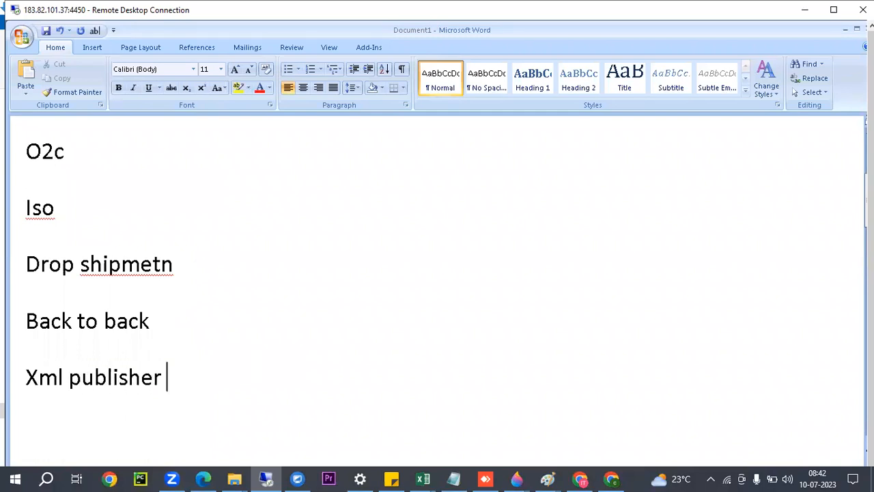
{"action": "scroll", "coordinate": [185, 329], "scroll_direction": "down", "scroll_amount": 3}
{"action": "left_click", "coordinate": [69, 247]}
{"action": "left_click", "coordinate": [172, 216]}
{"action": "key", "text": "Return"}
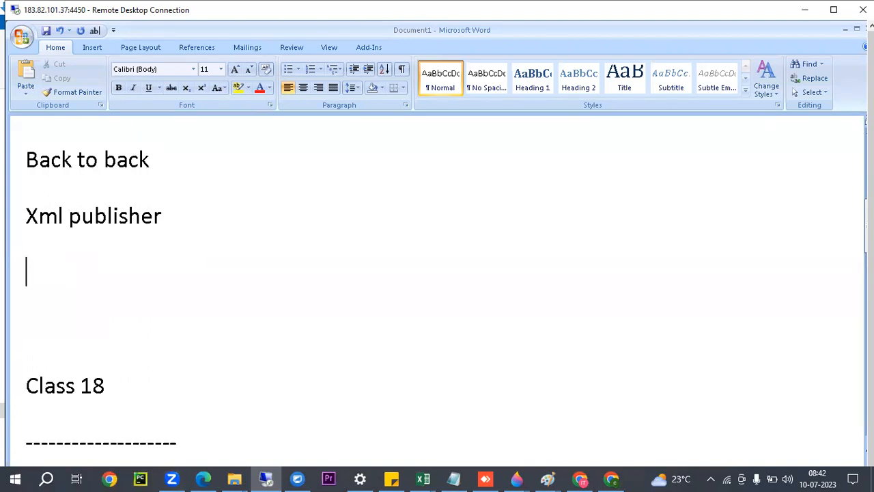
{"action": "type", "text": "conversion"}
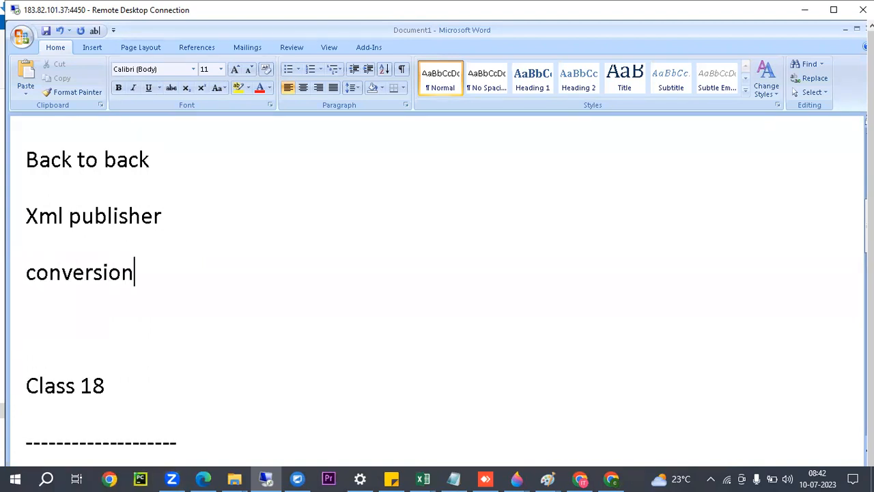
Add the topics Outbound interfaces and Rdf report on separate lines below Conversion.
{"action": "key", "text": "Return"}
{"action": "type", "text": "outbound"}
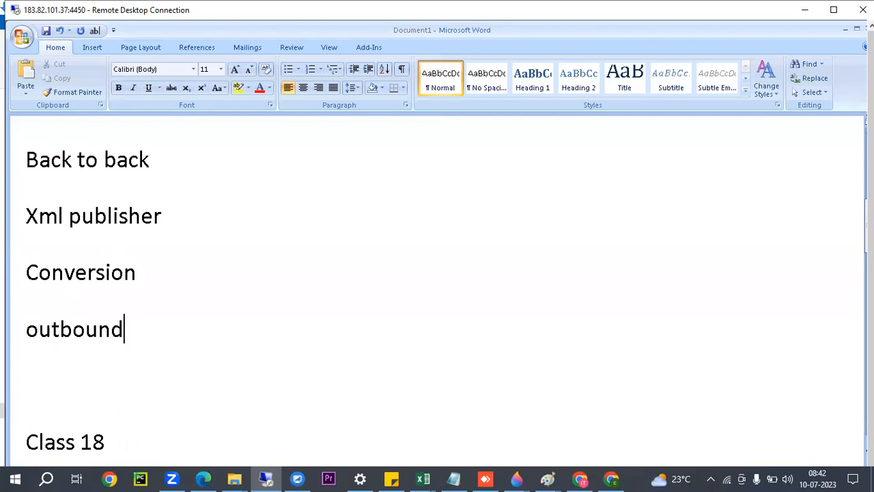
{"action": "type", "text": " interfaces"}
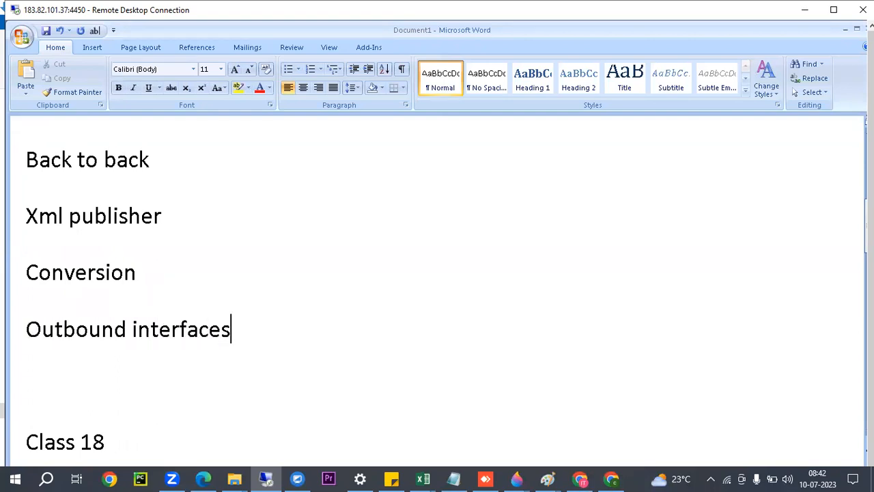
{"action": "key", "text": "Return"}
{"action": "type", "text": "rdf report"}
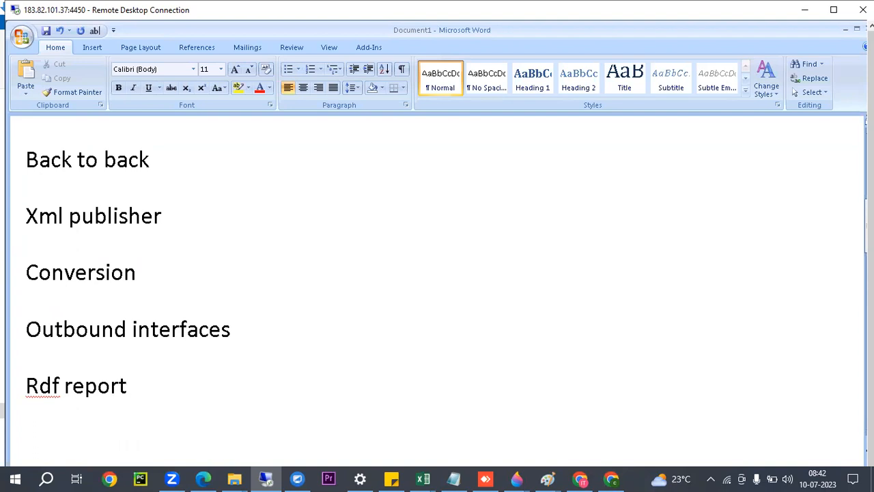
Add the topic Forms personalizations below Rdf report and close the list with a full-width horizontal line.
{"action": "key", "text": "Return"}
{"action": "scroll", "coordinate": [164, 191], "scroll_direction": "down", "scroll_amount": 5}
{"action": "type", "text": "forms personal"}
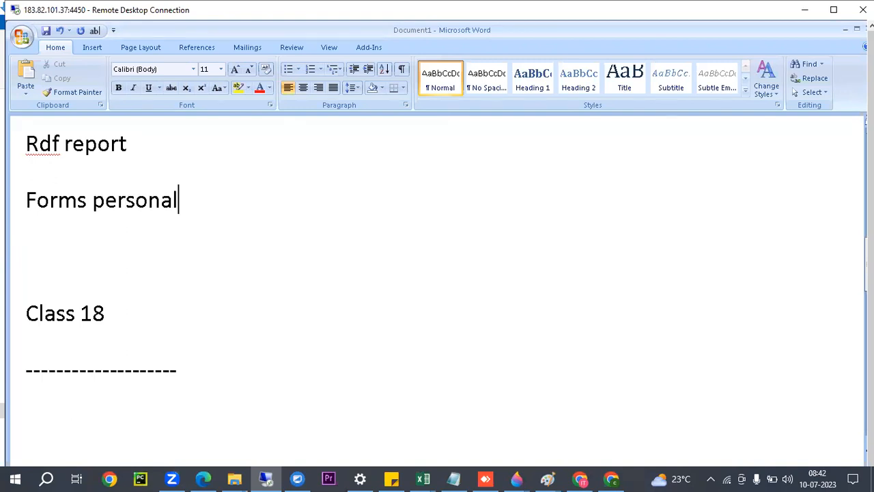
{"action": "type", "text": "izations"}
{"action": "key", "text": "Return"}
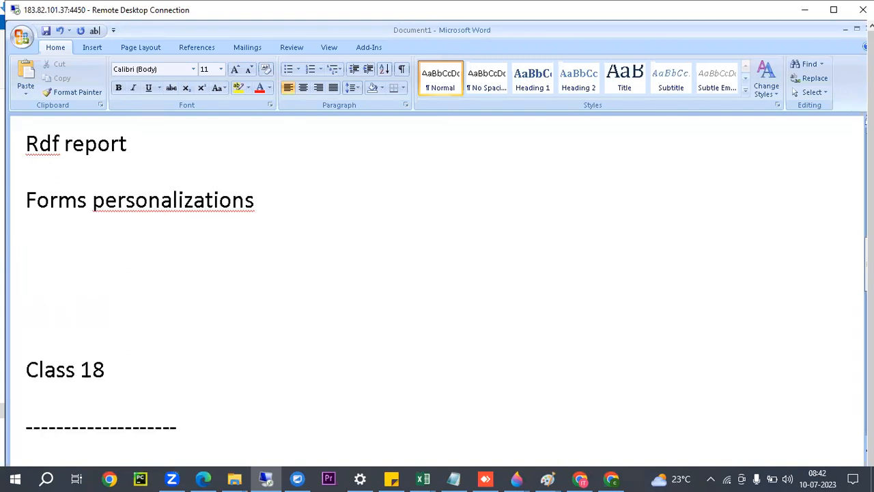
{"action": "type", "text": "--------------------------"}
{"action": "key", "text": "Return"}
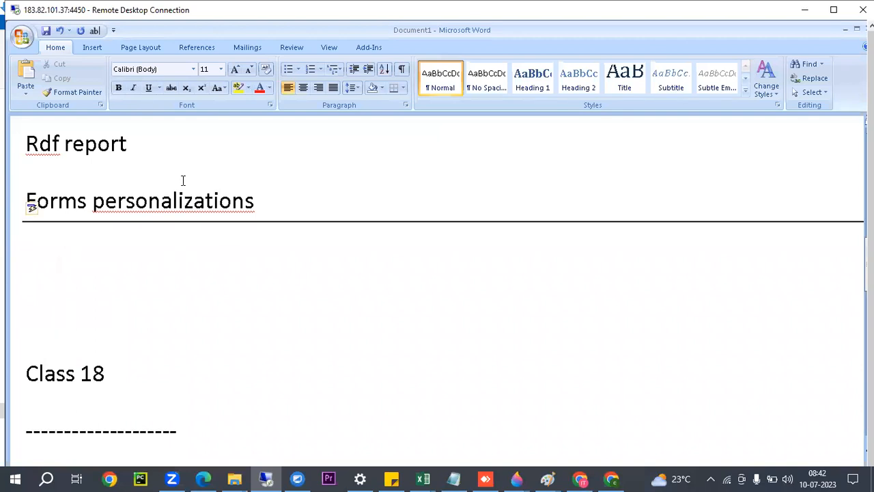
Add the line "Custom.pll- program link library" below the horizontal line and highlight the Forms personalizations line above it.
{"action": "type", "text": "cut"}
{"action": "key", "text": "BackSpace"}
{"action": "type", "text": "stom.pll"}
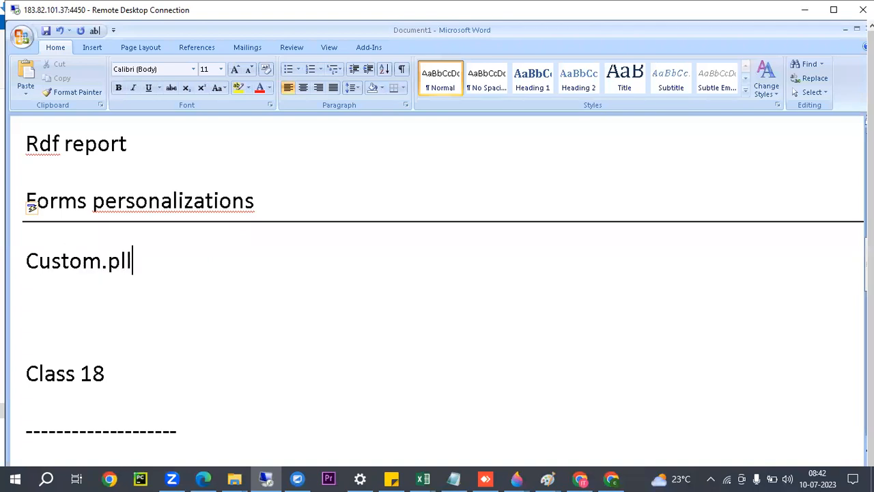
{"action": "type", "text": "- progr"}
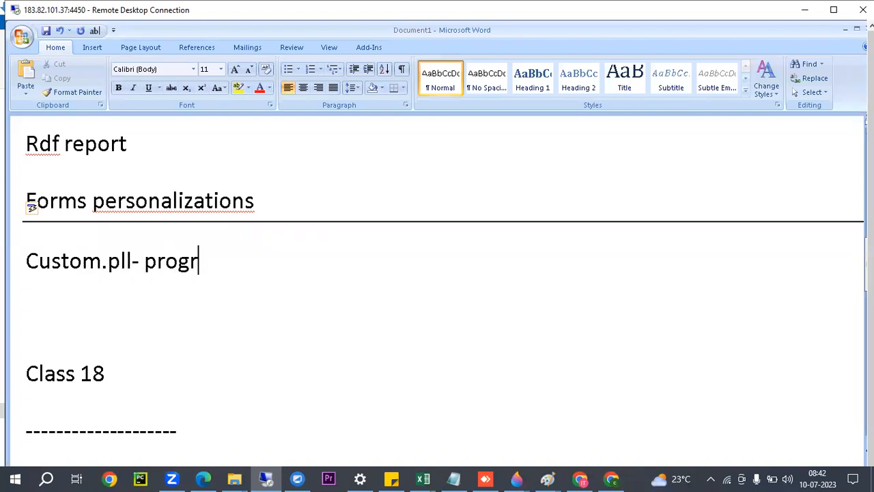
{"action": "type", "text": "am link libr"}
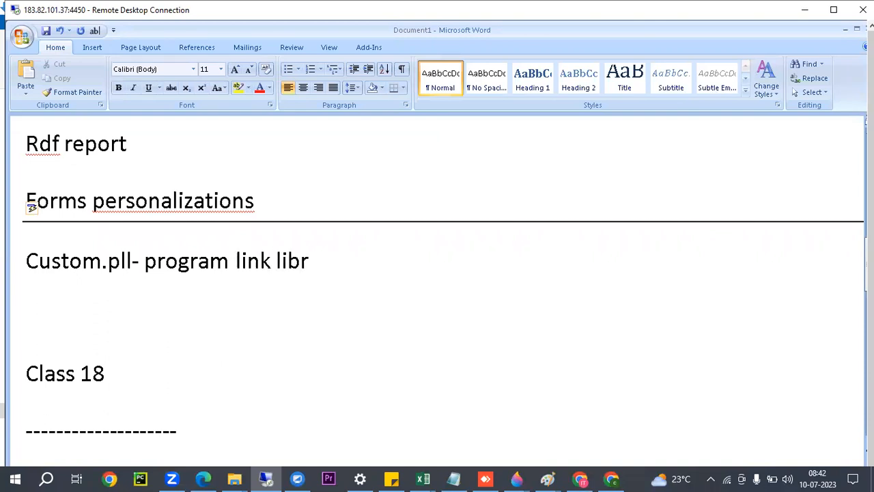
{"action": "type", "text": "ary"}
{"action": "left_click_drag", "start_coordinate": [27, 261], "coordinate": [144, 263]}
{"action": "left_click_drag", "start_coordinate": [26, 200], "coordinate": [270, 212]}
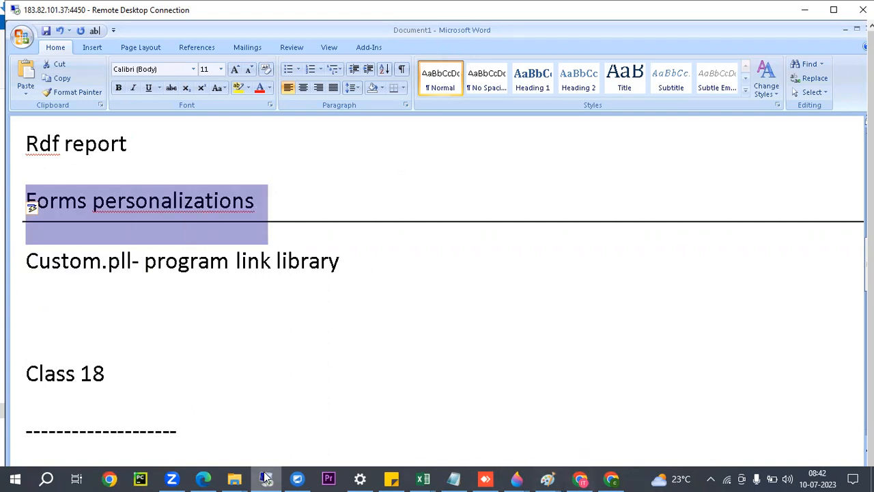
Show the remote desktop session in full screen and switch Oracle Applications to the System Administrator responsibility.
{"action": "left_click", "coordinate": [257, 441]}
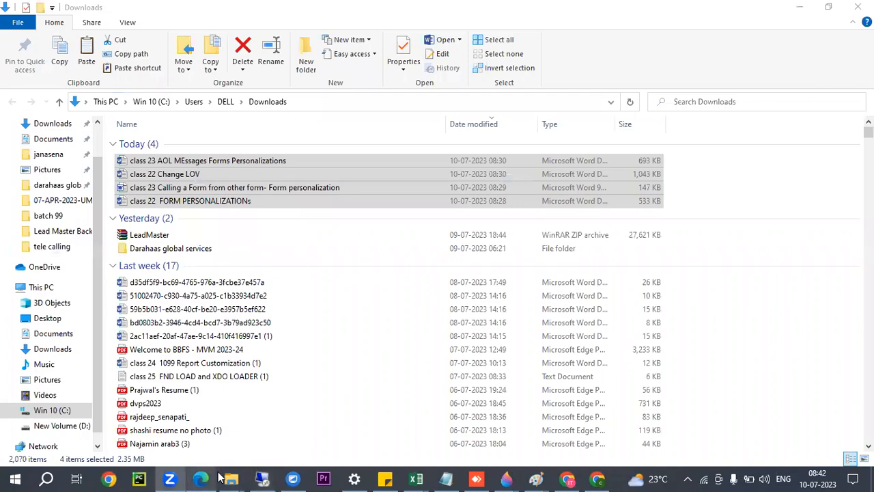
{"action": "left_click", "coordinate": [262, 478]}
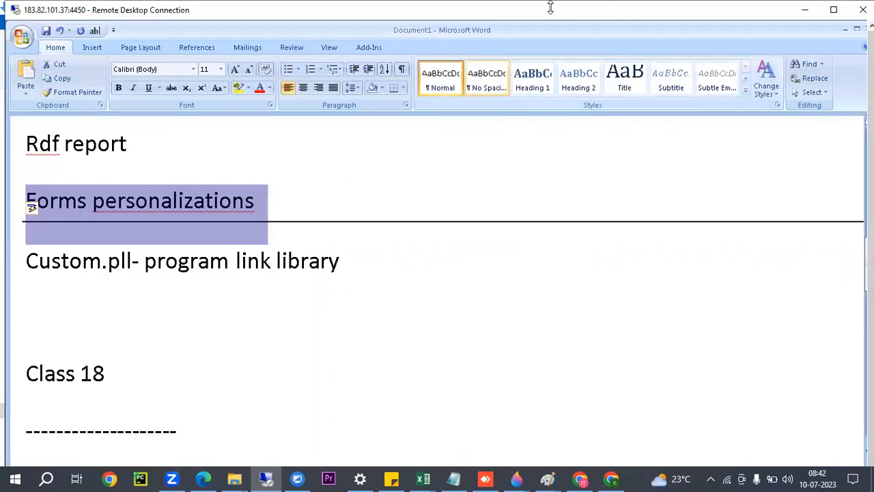
{"action": "double_click", "coordinate": [519, 12]}
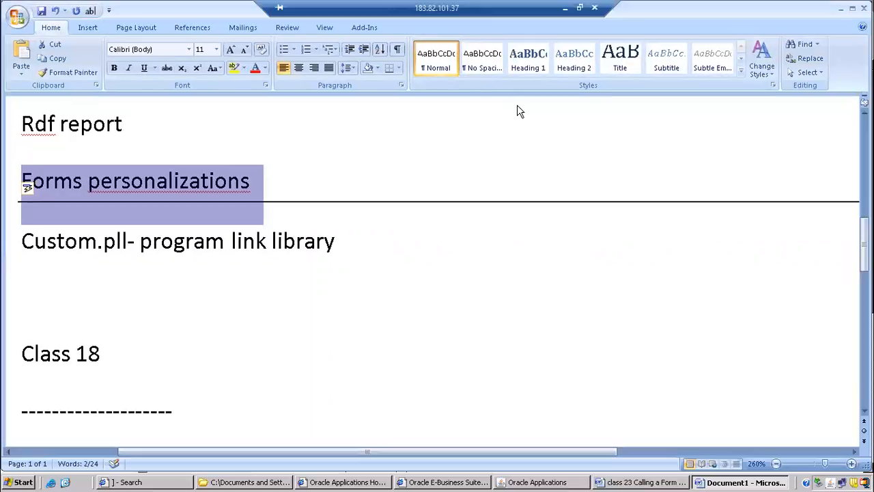
{"action": "left_click", "coordinate": [526, 482]}
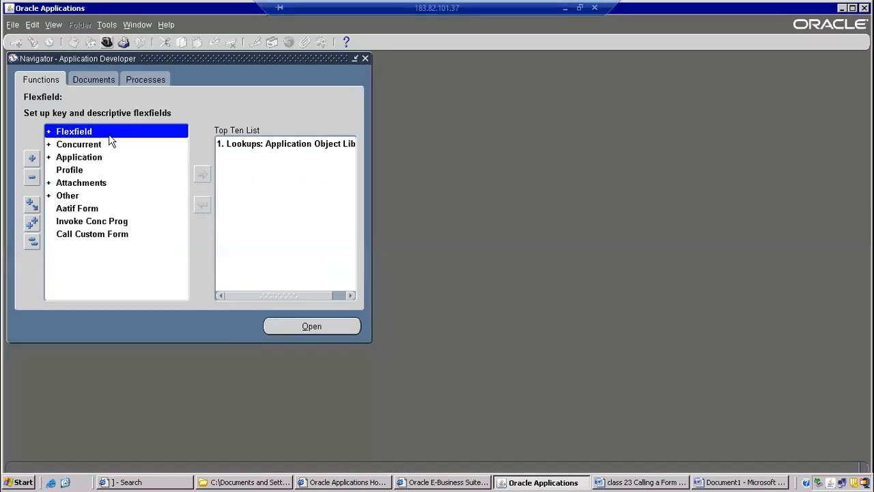
{"action": "left_click", "coordinate": [105, 42]}
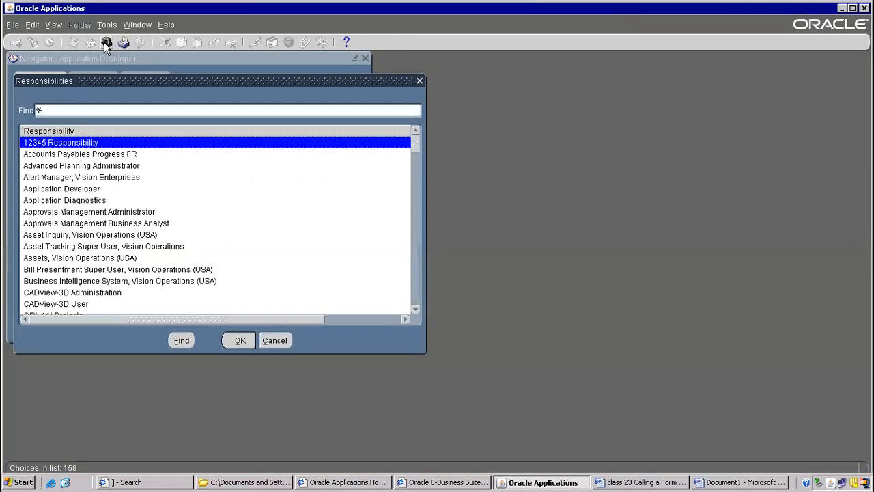
{"action": "type", "text": "system Administrat"}
{"action": "key", "text": "Down"}
{"action": "key", "text": "Down"}
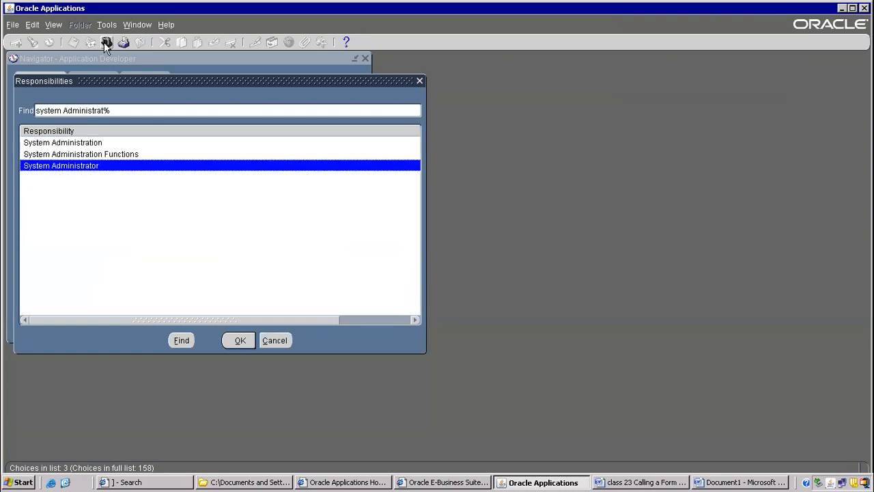
{"action": "key", "text": "Return"}
Open the Users form through the navigator functions Security, User, Define.
{"action": "double_click", "coordinate": [88, 248]}
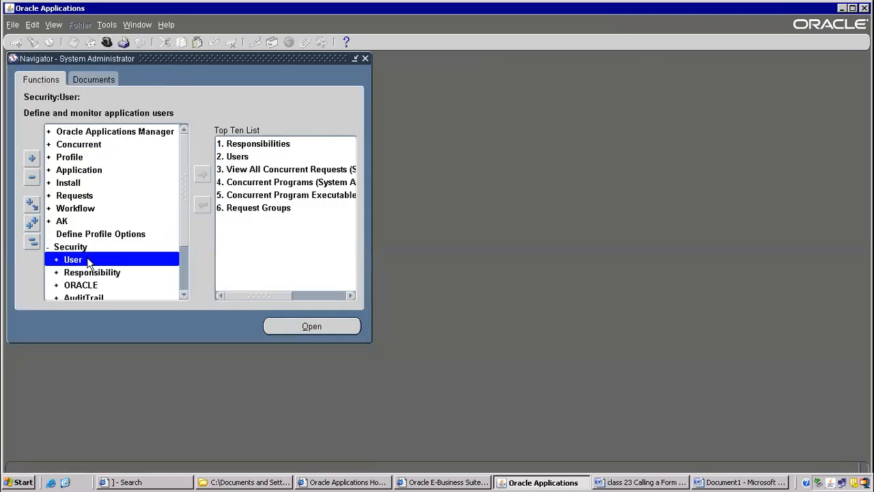
{"action": "double_click", "coordinate": [89, 263]}
{"action": "double_click", "coordinate": [88, 271]}
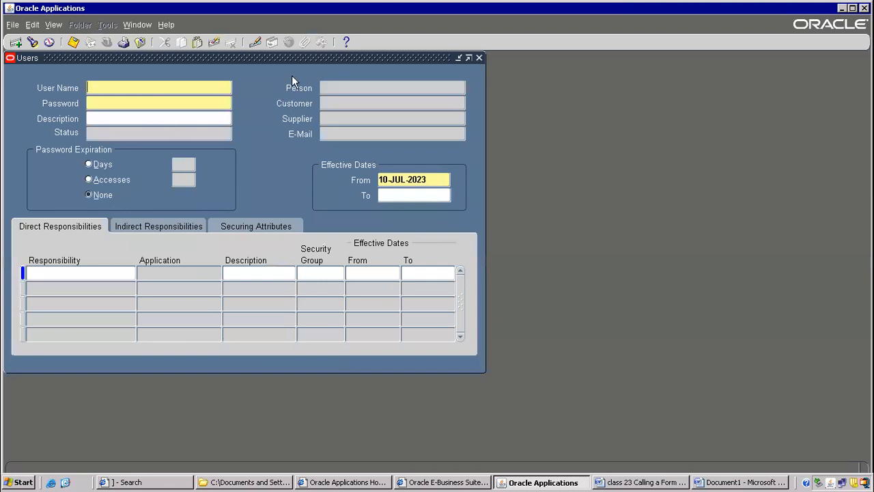
Examine the Users form's Person field, its direct and indirect responsibilities, and the effective From date.
{"action": "left_click", "coordinate": [334, 87]}
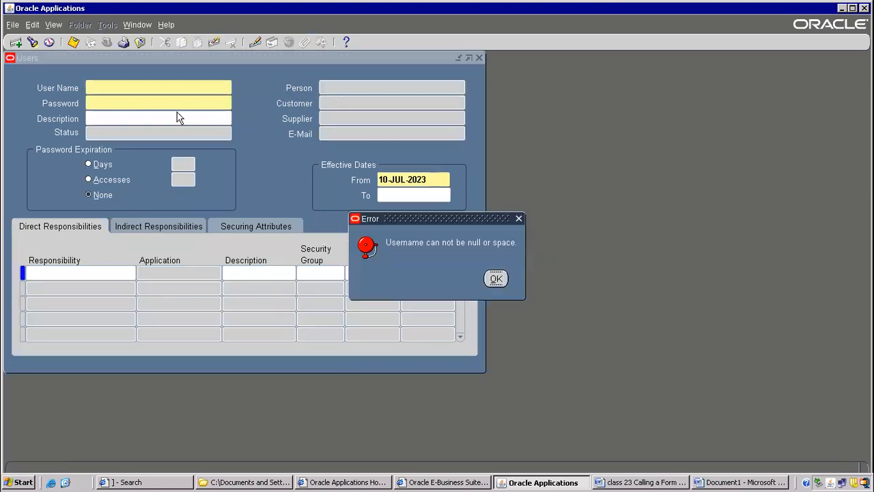
{"action": "left_click", "coordinate": [495, 279]}
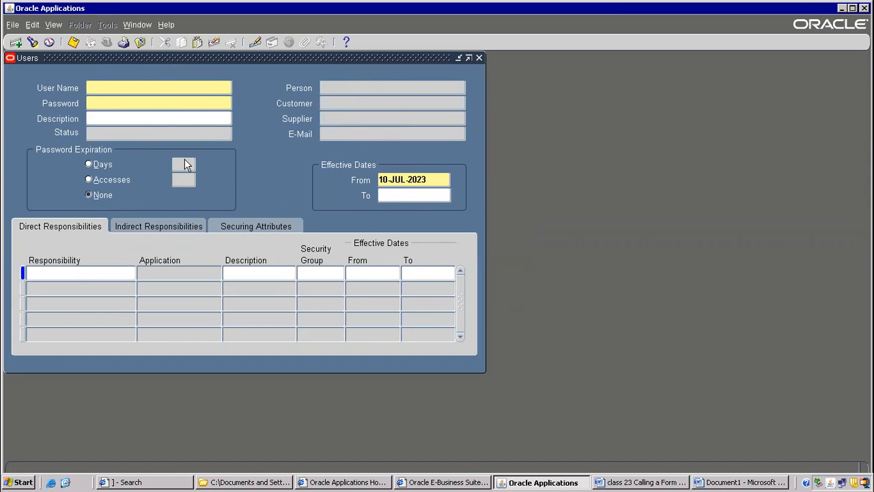
{"action": "left_click", "coordinate": [145, 228]}
{"action": "left_click", "coordinate": [87, 228]}
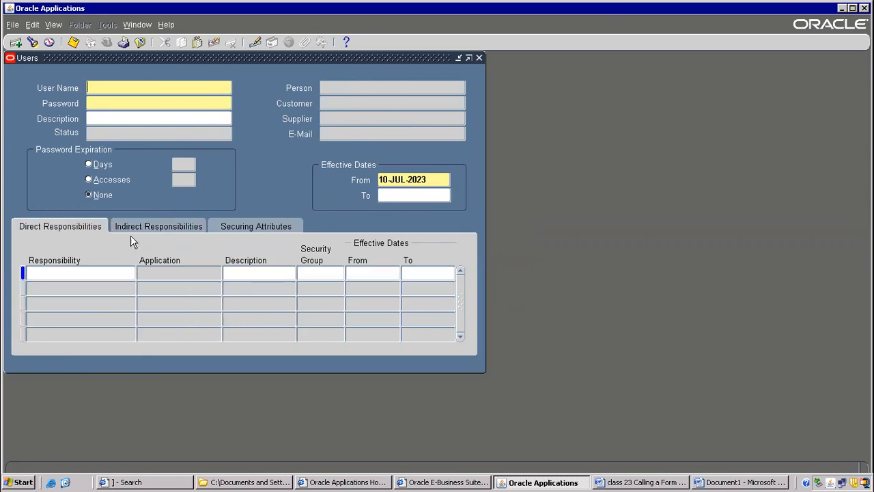
{"action": "left_click", "coordinate": [400, 180]}
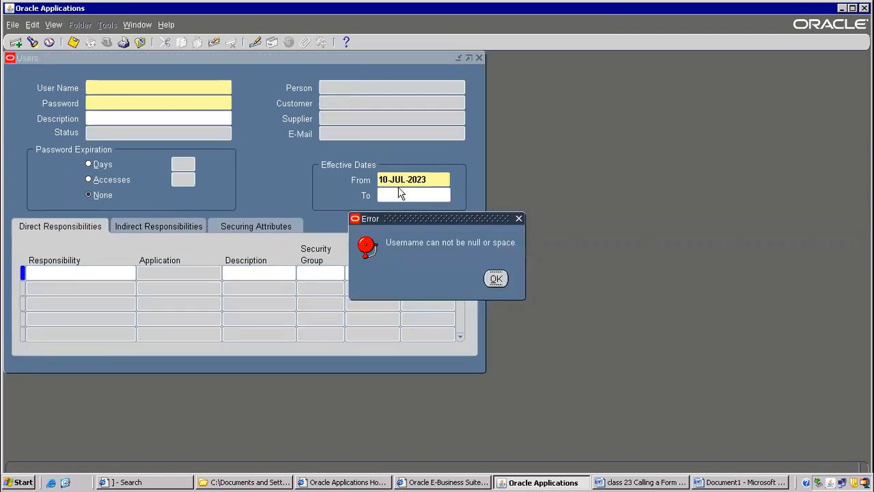
{"action": "left_click", "coordinate": [494, 278]}
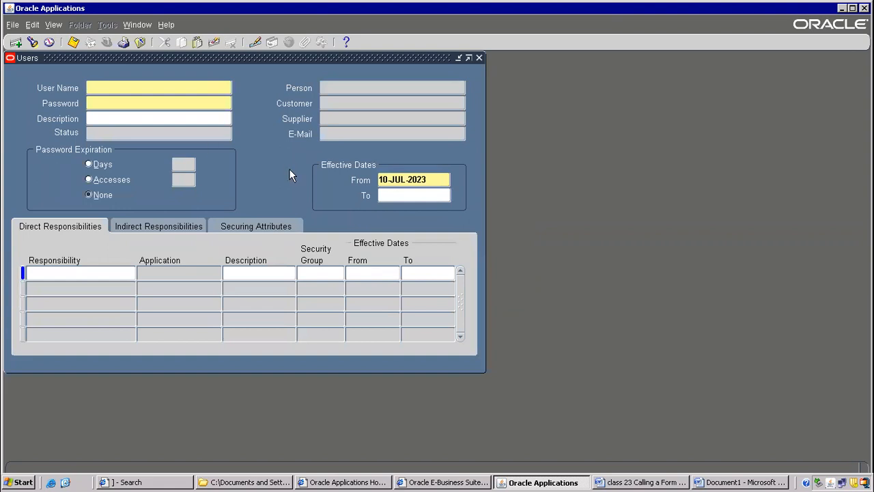
Return to the Word notes and add the line "Property changes" above the Custom.pll line.
{"action": "left_click", "coordinate": [727, 482]}
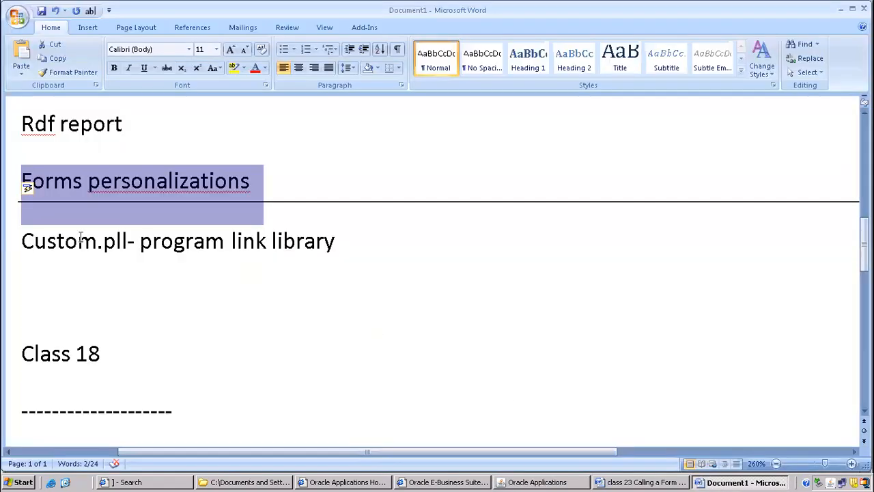
{"action": "left_click", "coordinate": [111, 205]}
{"action": "left_click", "coordinate": [229, 231]}
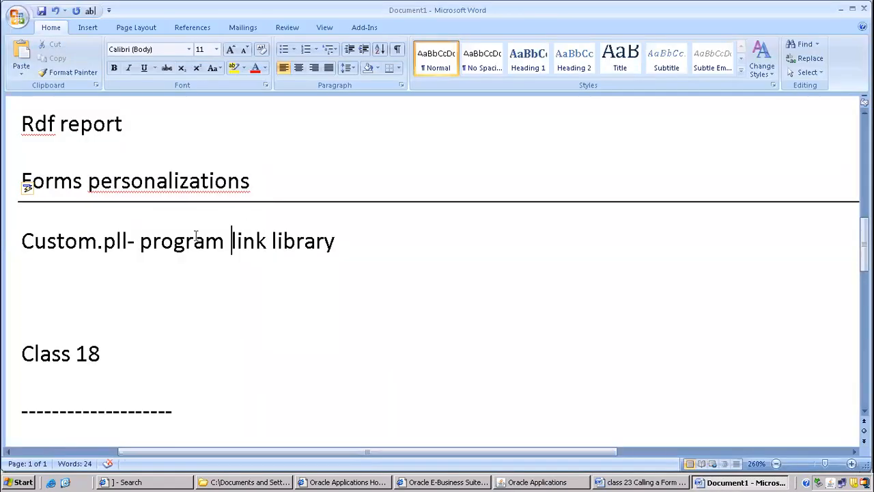
{"action": "key", "text": "Home"}
{"action": "key", "text": "Return"}
{"action": "key", "text": "Up"}
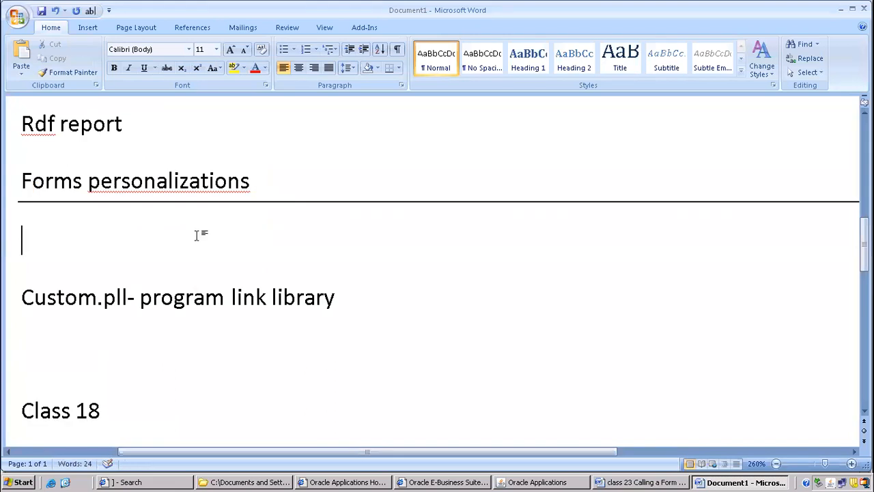
{"action": "type", "text": "prop"}
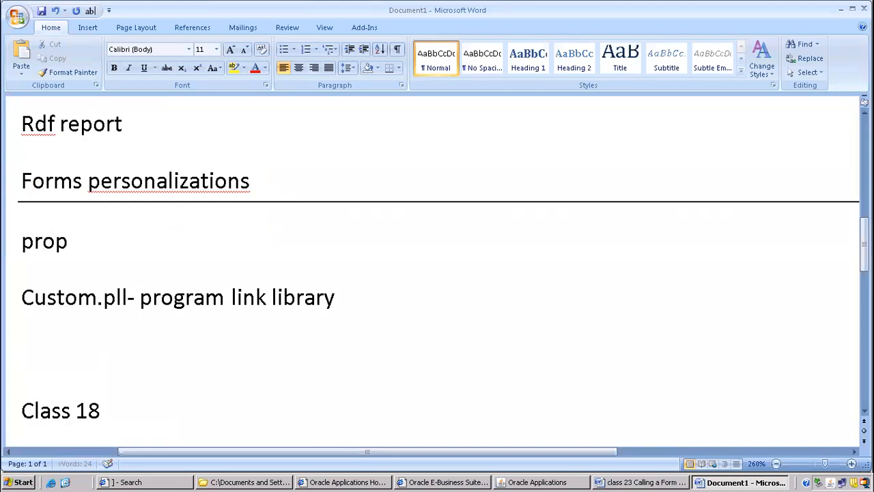
{"action": "type", "text": "erty change"}
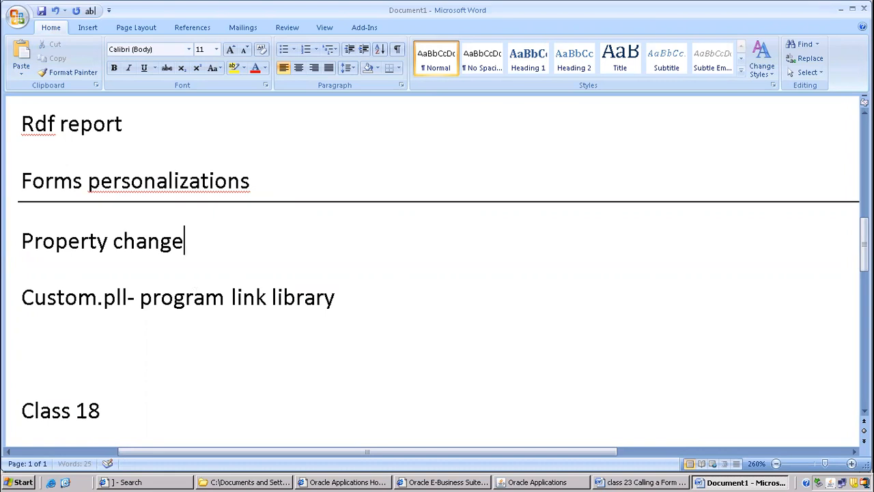
{"action": "type", "text": "s"}
Add the line "Enable /disable" below Property changes.
{"action": "key", "text": "Return"}
{"action": "type", "text": "d"}
{"action": "key", "text": "BackSpace"}
{"action": "type", "text": "enable /disable"}
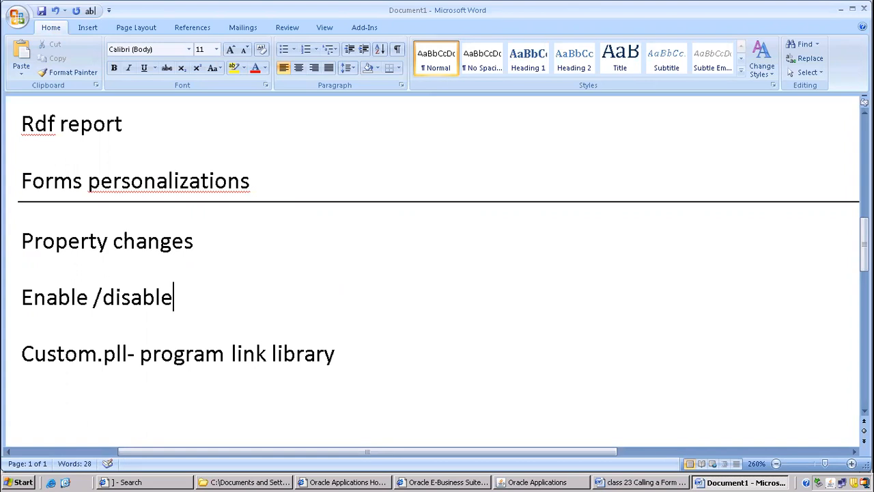
Add the line "Menu" below Enable /disable.
{"action": "key", "text": "Return"}
{"action": "type", "text": "c"}
{"action": "key", "text": "BackSpace"}
{"action": "type", "text": "em"}
{"action": "key", "text": "BackSpace"}
{"action": "key", "text": "BackSpace"}
{"action": "type", "text": "meu"}
{"action": "key", "text": "BackSpace"}
{"action": "type", "text": "nu"}
Switch to Oracle Applications, close the Users form and view the commands offered under Tools in the navigator.
{"action": "left_click", "coordinate": [500, 482]}
{"action": "left_click", "coordinate": [137, 25]}
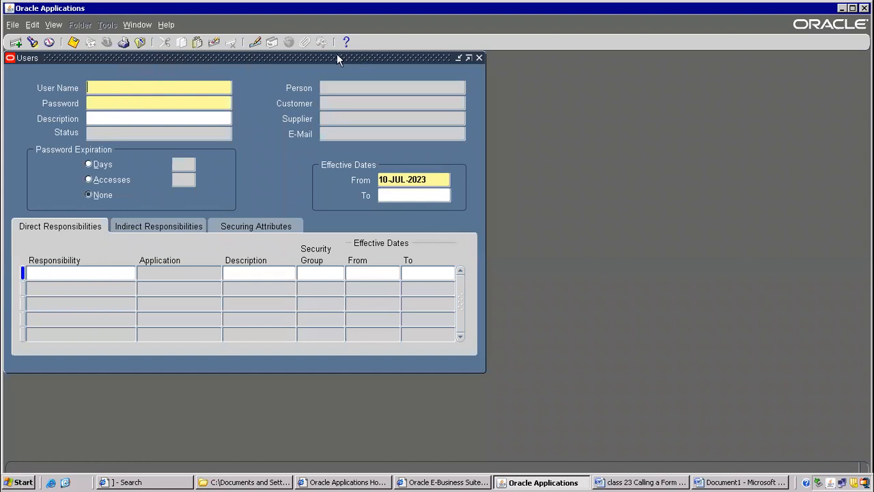
{"action": "left_click", "coordinate": [139, 42]}
{"action": "left_click", "coordinate": [108, 24]}
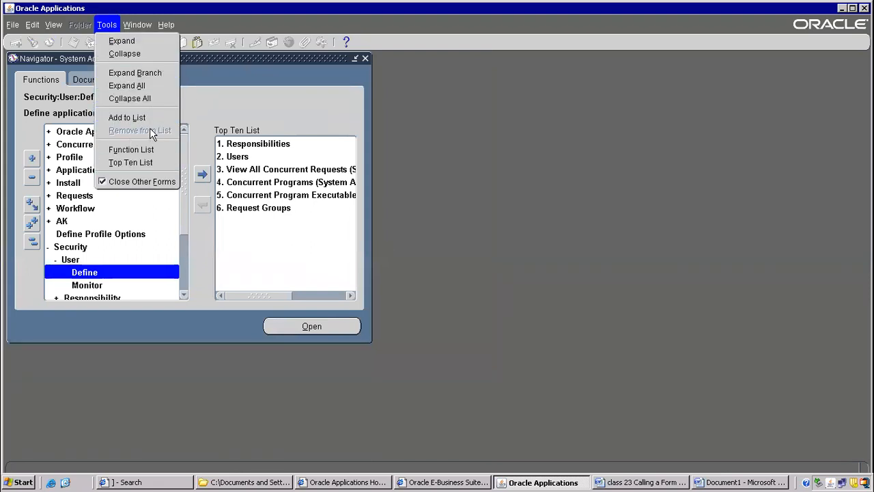
{"action": "left_click", "coordinate": [98, 282]}
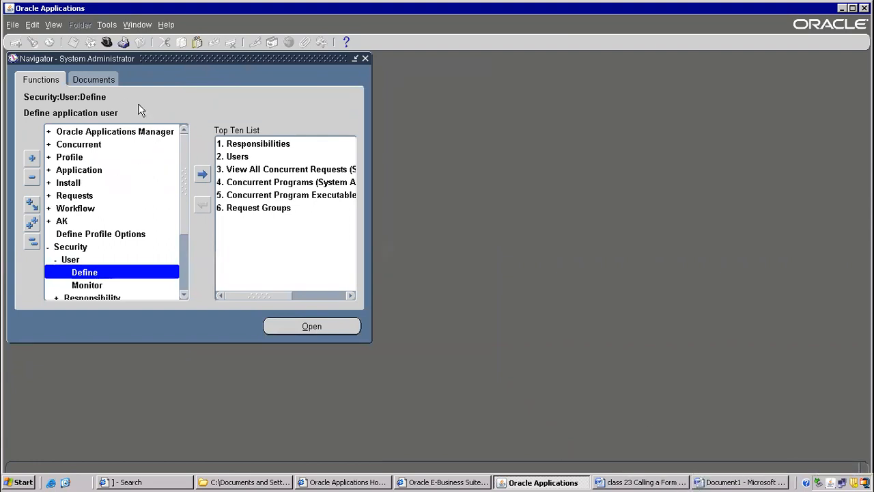
Switch to the Inventory, Vision Operations (USA) responsibility.
{"action": "left_click", "coordinate": [106, 42]}
{"action": "type", "text": "In%"}
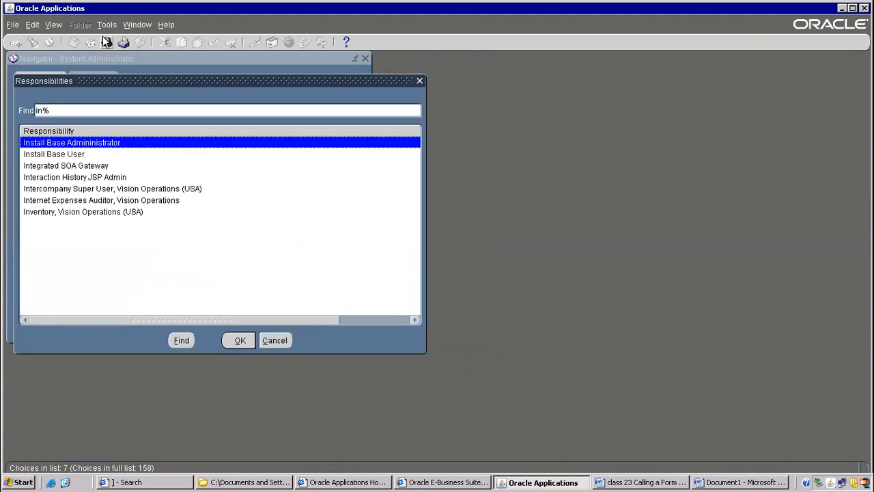
{"action": "double_click", "coordinate": [75, 212]}
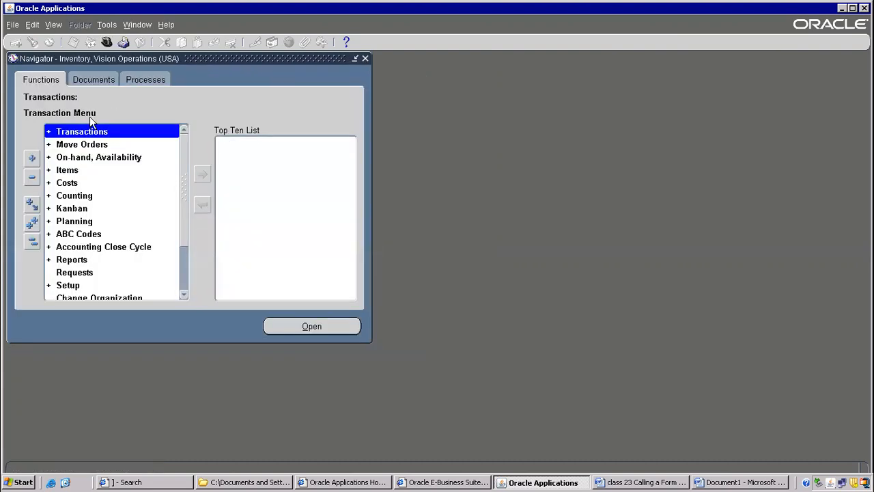
Open the Miscellaneous Transaction form for organization V1 and view its Tools commands.
{"action": "double_click", "coordinate": [90, 134]}
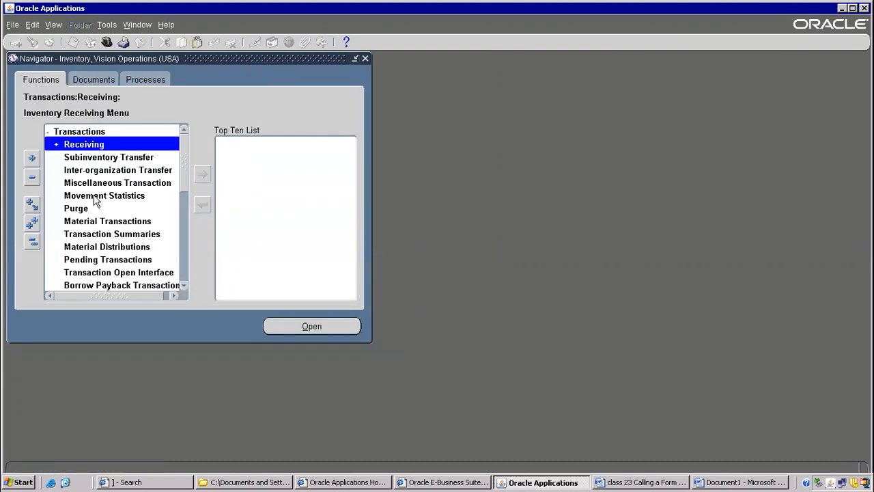
{"action": "double_click", "coordinate": [99, 183]}
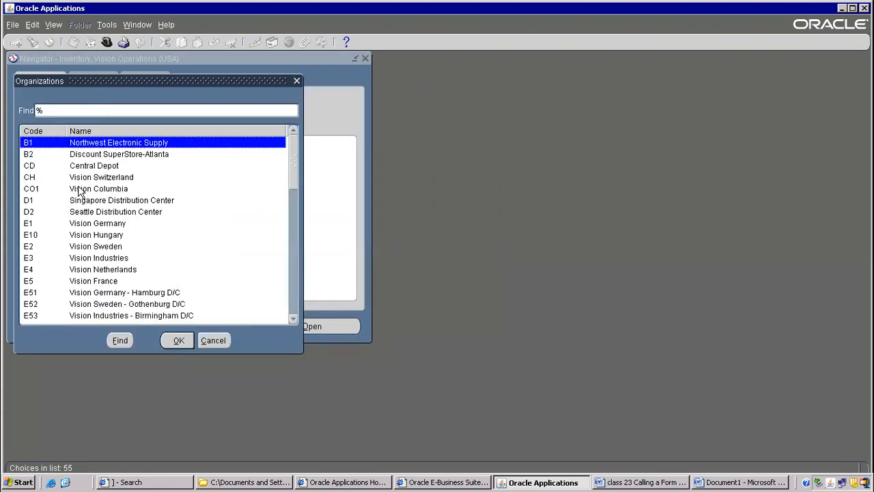
{"action": "type", "text": "v"}
{"action": "key", "text": "Return"}
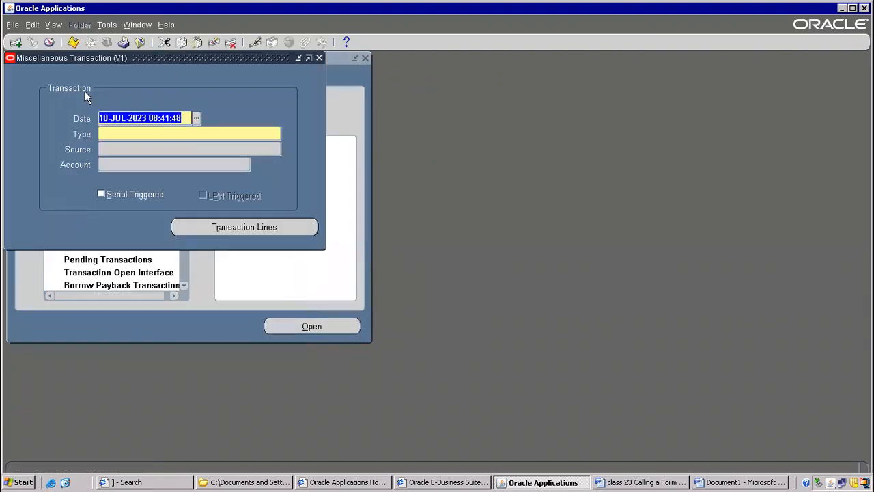
{"action": "left_click", "coordinate": [103, 25]}
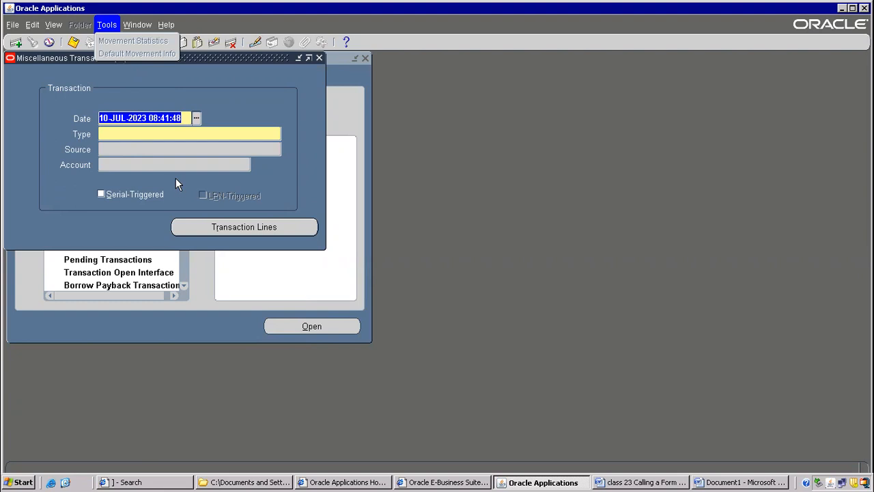
Return to the Word notes and add the line "Calling a form from other form" below Menu.
{"action": "left_click", "coordinate": [721, 483]}
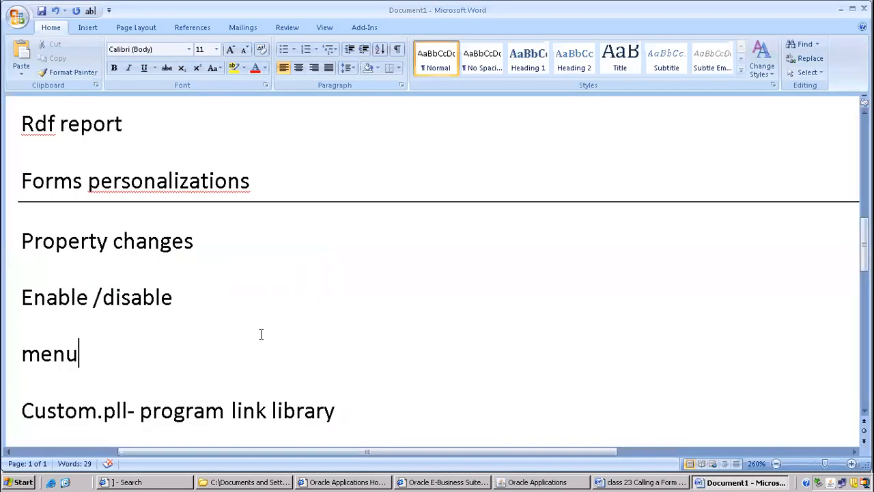
{"action": "key", "text": "Return"}
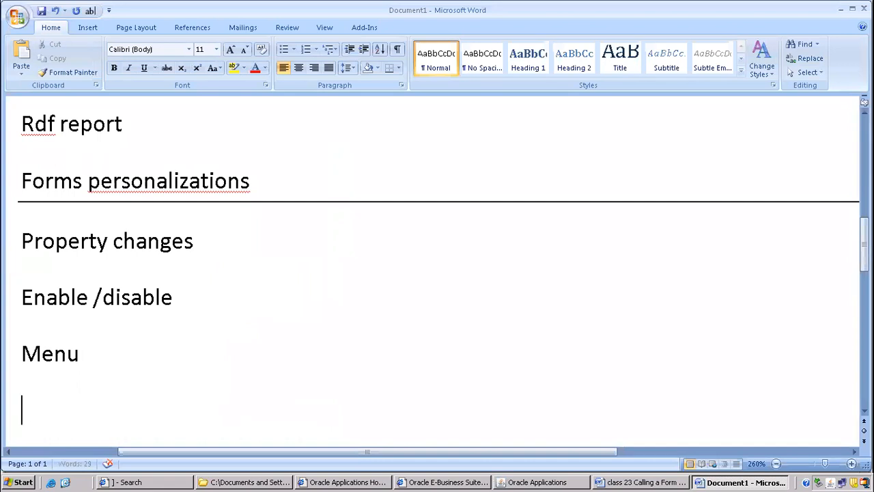
{"action": "type", "text": "calling a fr"}
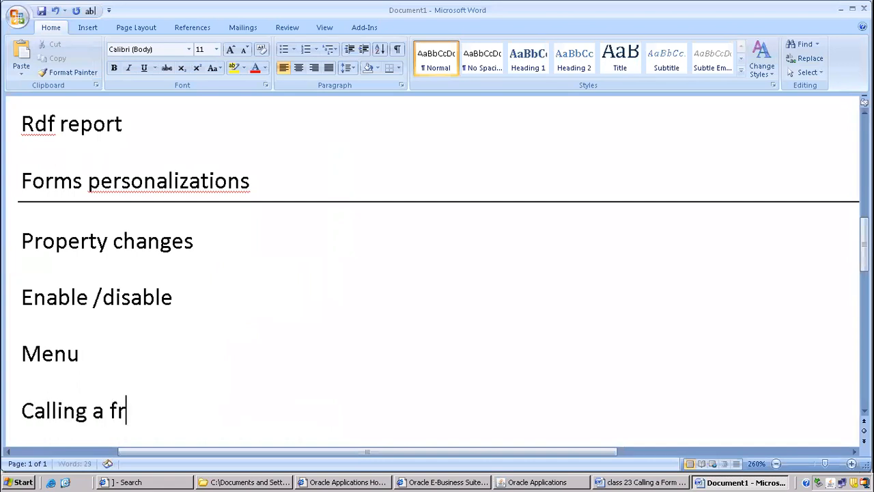
{"action": "key", "text": "BackSpace"}
{"action": "type", "text": "orm from other form"}
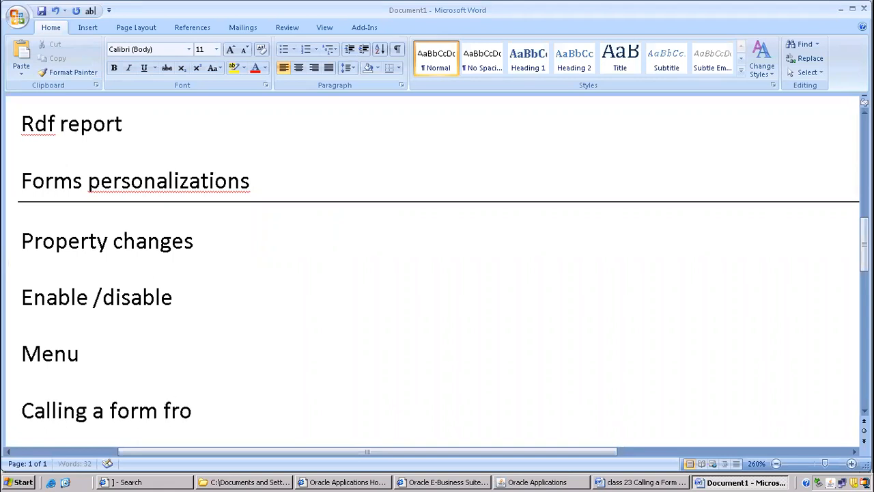
Add the line "Messages- warning,error" below "Calling a form from other form" in the notes.
{"action": "key", "text": "Return"}
{"action": "key", "text": "Return"}
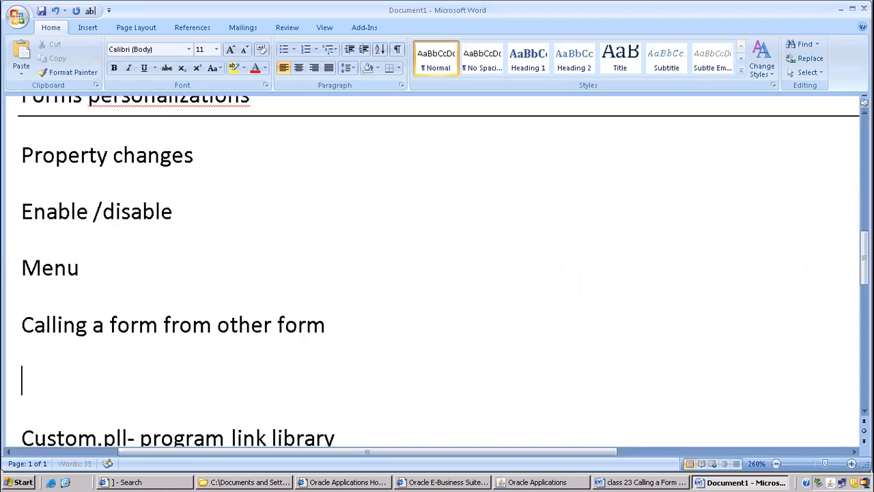
{"action": "key", "text": "BackSpace"}
{"action": "type", "text": "message"}
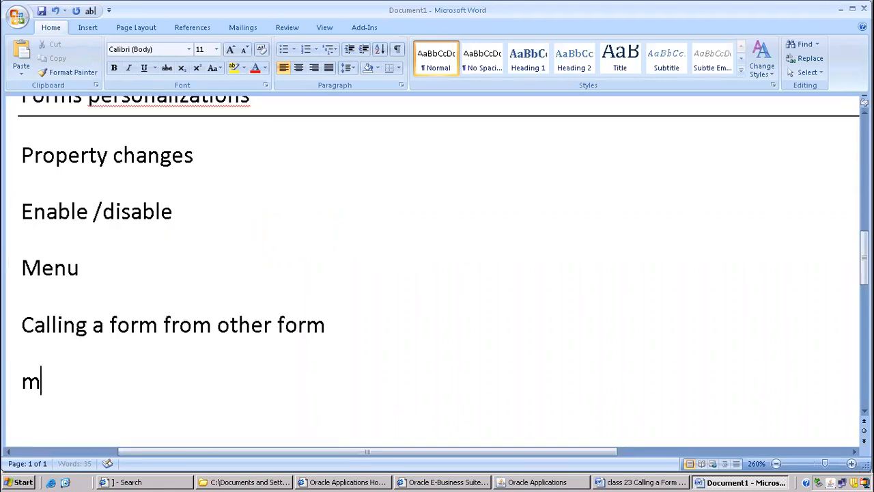
{"action": "key", "text": "BackSpace"}
{"action": "type", "text": "s-  "}
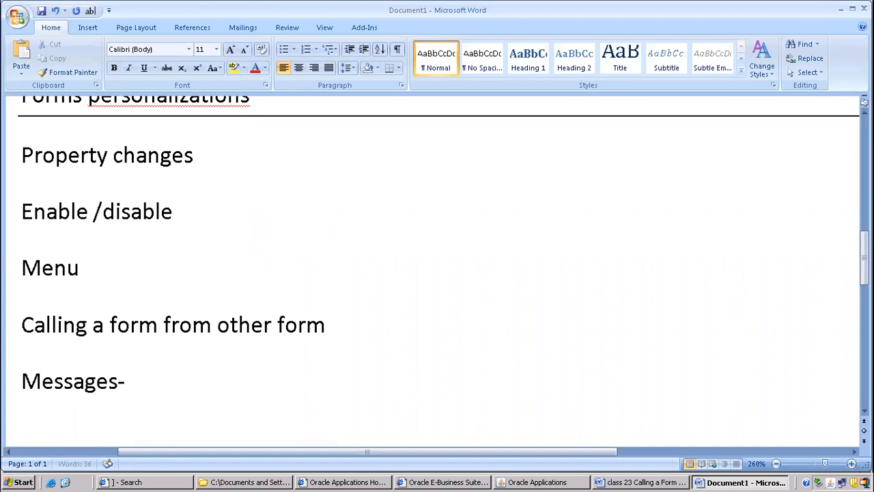
{"action": "type", "text": "warning,error"}
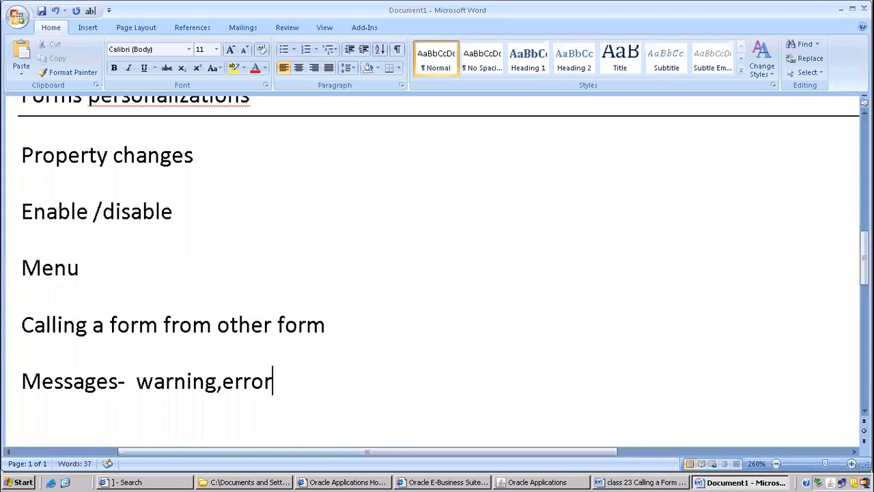
Switch to Oracle Applications, set the Miscellaneous Transaction date to 11-JUL-2024 and move the error dialog clear of the form.
{"action": "left_click", "coordinate": [511, 480]}
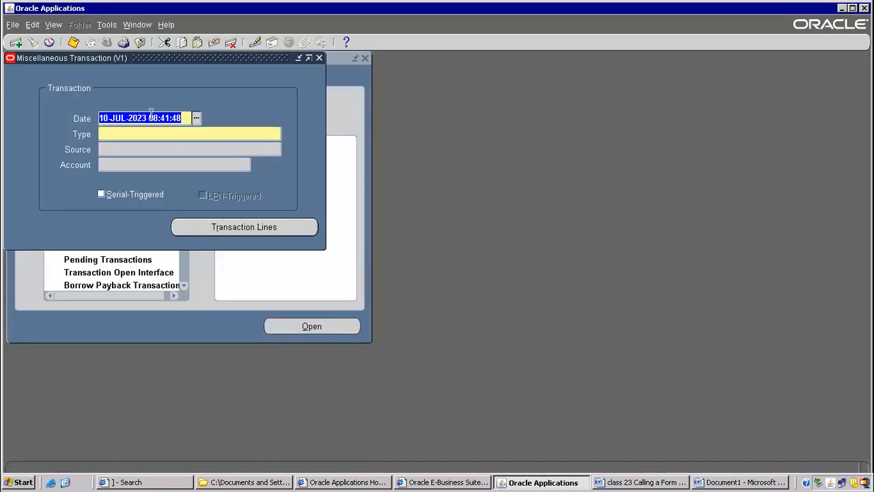
{"action": "left_click", "coordinate": [196, 118]}
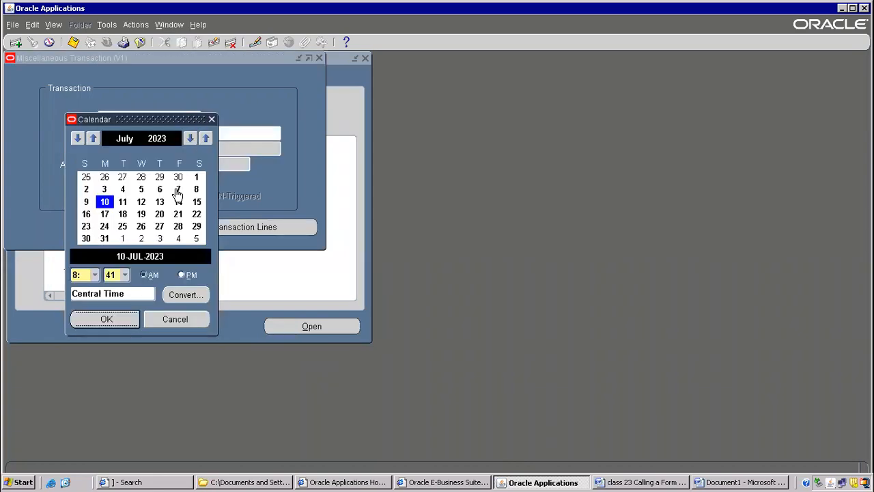
{"action": "left_click", "coordinate": [206, 139]}
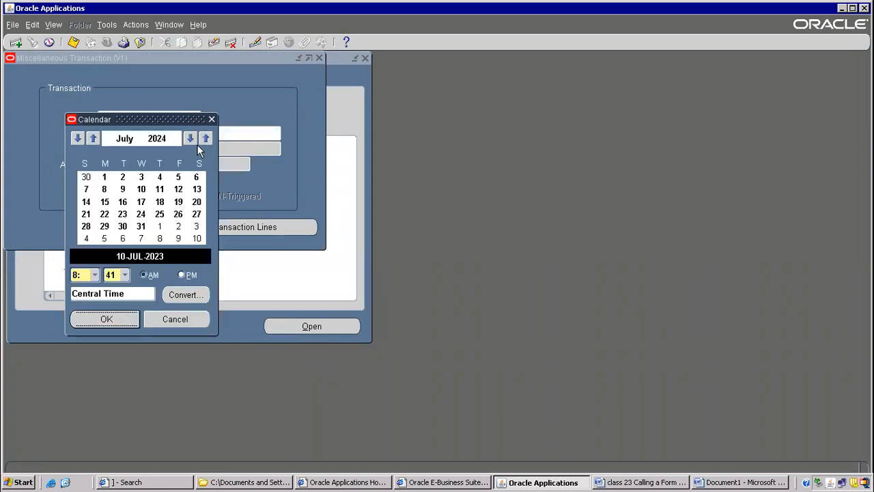
{"action": "double_click", "coordinate": [158, 192]}
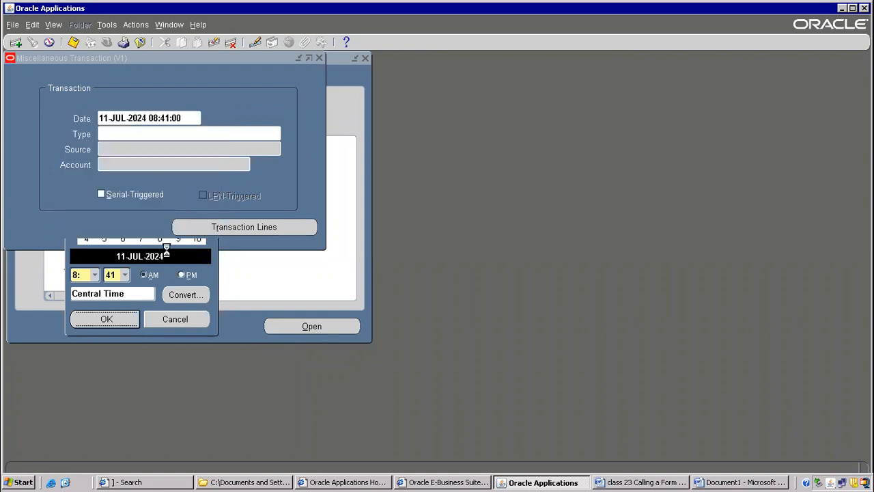
{"action": "left_click_drag", "start_coordinate": [448, 238], "coordinate": [465, 76]}
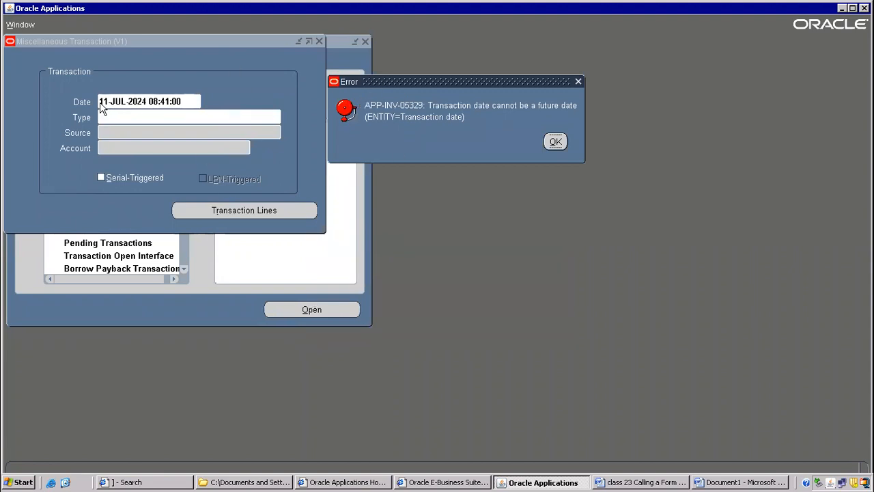
Return to the Word notes and extend the Messages line with ",caution,note".
{"action": "left_click", "coordinate": [698, 482]}
{"action": "scroll", "coordinate": [190, 371], "scroll_direction": "down", "scroll_amount": 3}
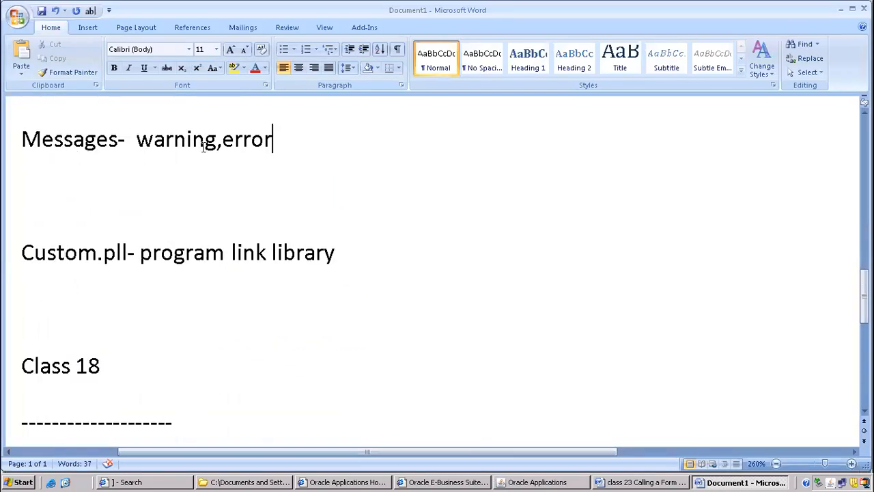
{"action": "type", "text": ",caution"}
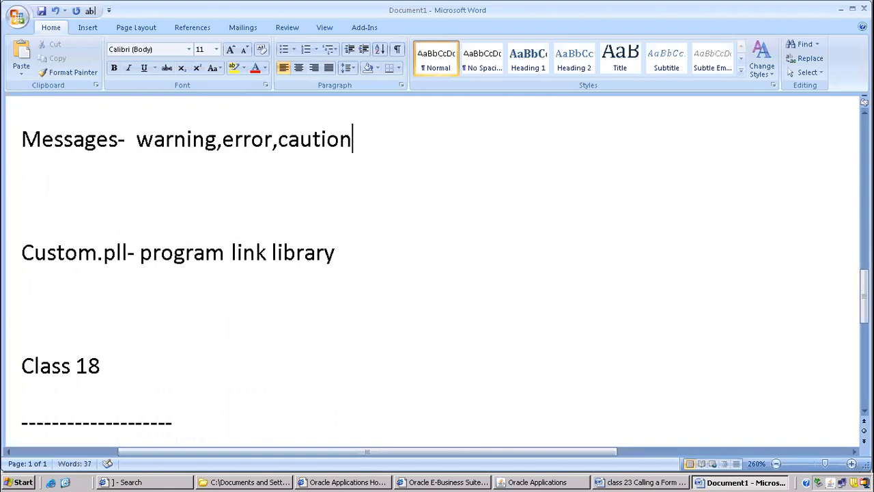
{"action": "type", "text": ",note"}
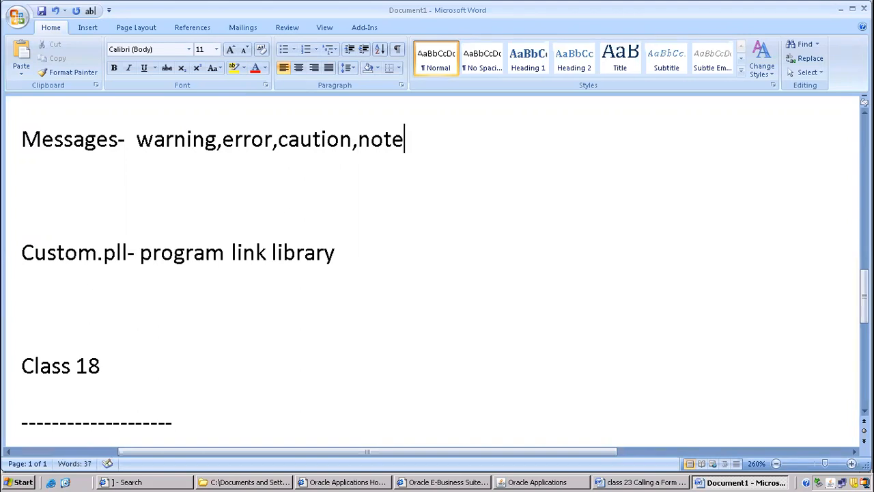
Switch to Oracle Applications, dismiss the date error and open Form Personalizations for the Miscellaneous Transaction form.
{"action": "left_click", "coordinate": [542, 482]}
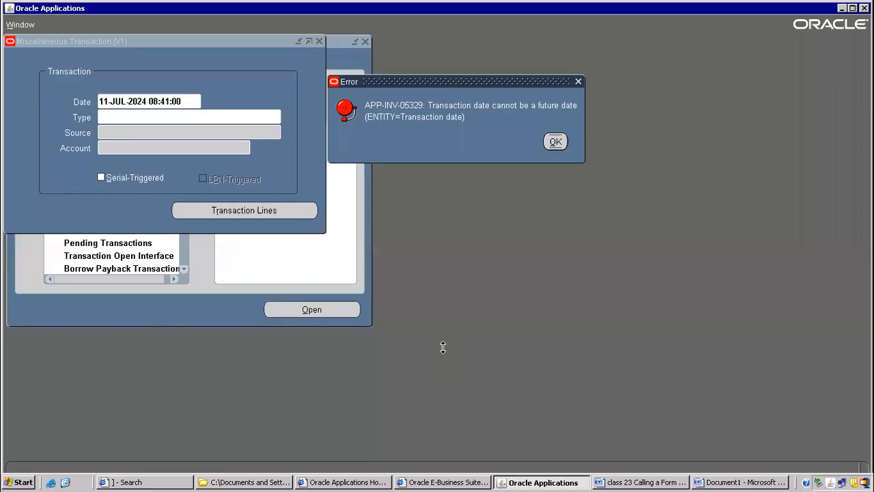
{"action": "left_click", "coordinate": [555, 142]}
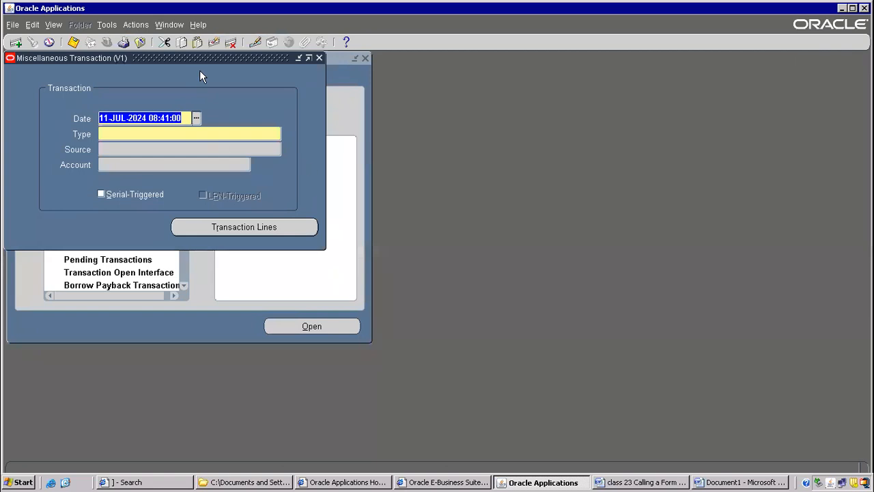
{"action": "left_click", "coordinate": [198, 24]}
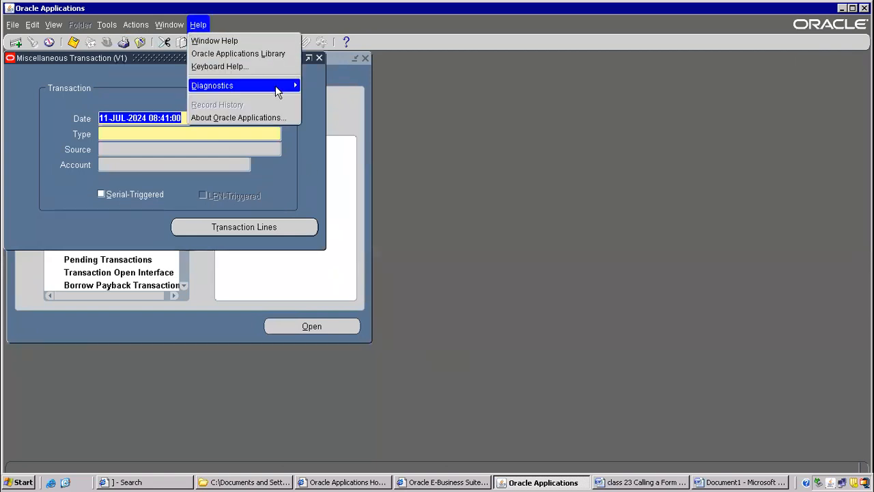
{"action": "mouse_move", "coordinate": [276, 85]}
{"action": "mouse_move", "coordinate": [347, 179]}
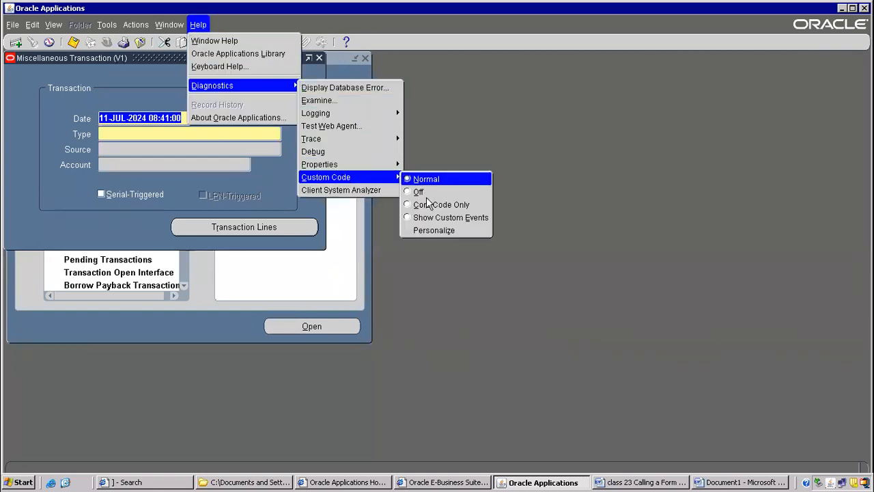
{"action": "left_click", "coordinate": [422, 233]}
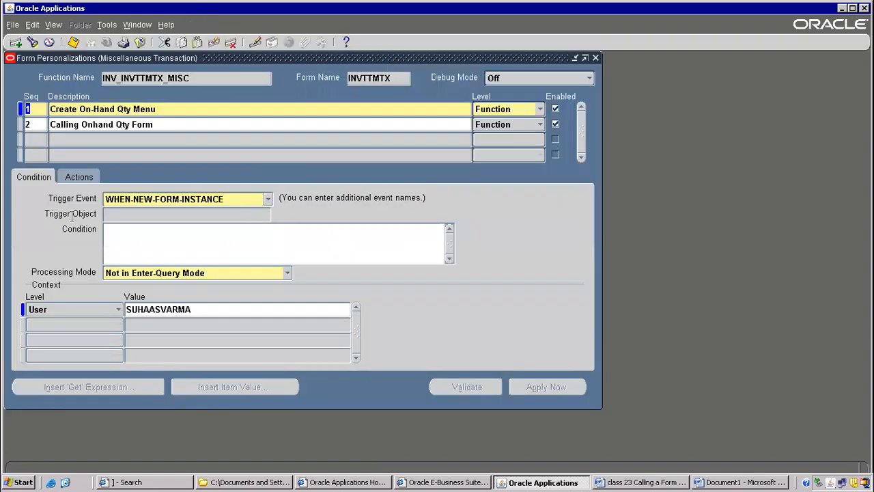
Change the action type of the "Create On-Hand Qty Menu" rule to Message and view the available message types.
{"action": "left_click", "coordinate": [77, 177]}
{"action": "left_click", "coordinate": [99, 212]}
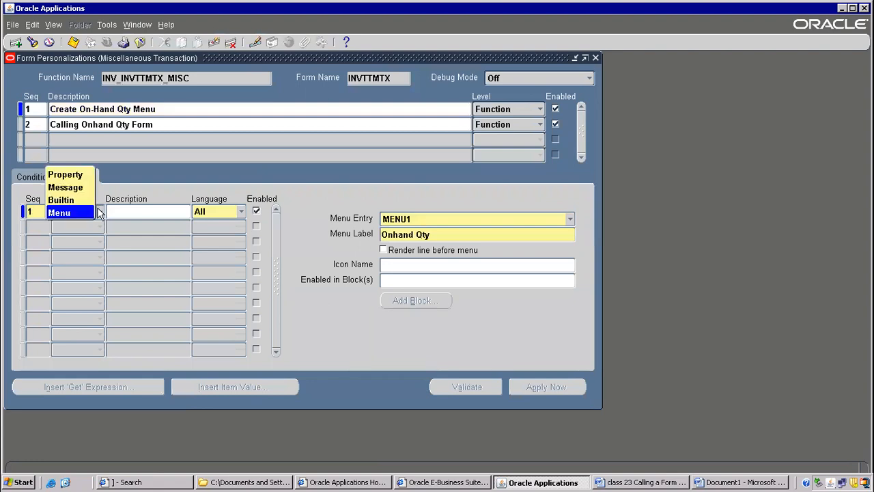
{"action": "left_click", "coordinate": [65, 190]}
{"action": "left_click", "coordinate": [454, 221]}
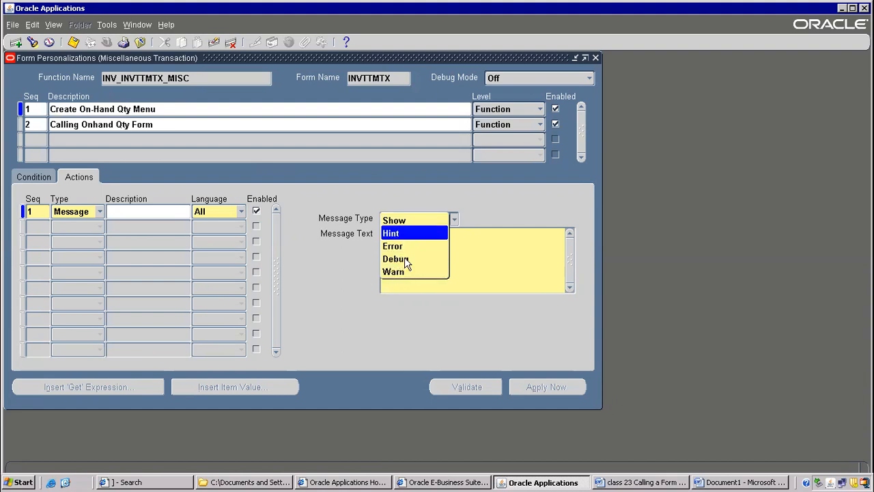
{"action": "left_click", "coordinate": [515, 200]}
Review the Messages and Custom.pll lines in the Word notes, and close the Form Personalizations form back in Oracle Applications.
{"action": "left_click", "coordinate": [749, 482]}
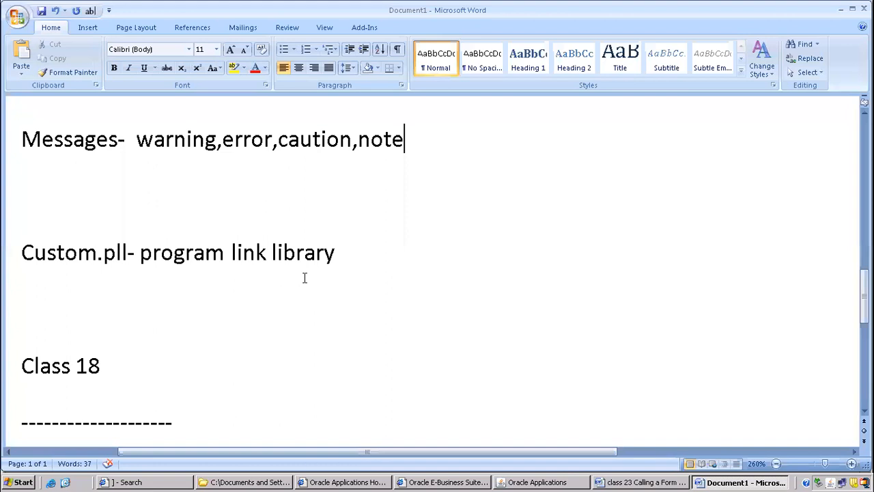
{"action": "scroll", "coordinate": [304, 278], "scroll_direction": "down", "scroll_amount": 2}
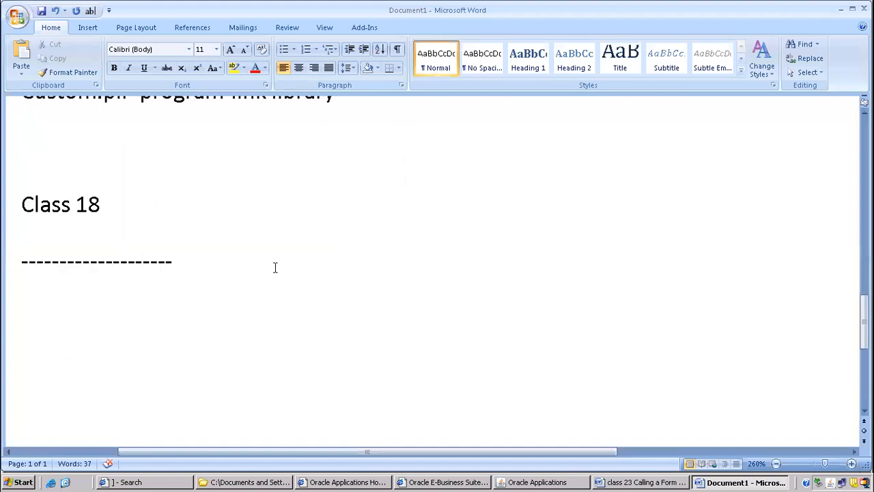
{"action": "scroll", "coordinate": [275, 267], "scroll_direction": "up", "scroll_amount": 3}
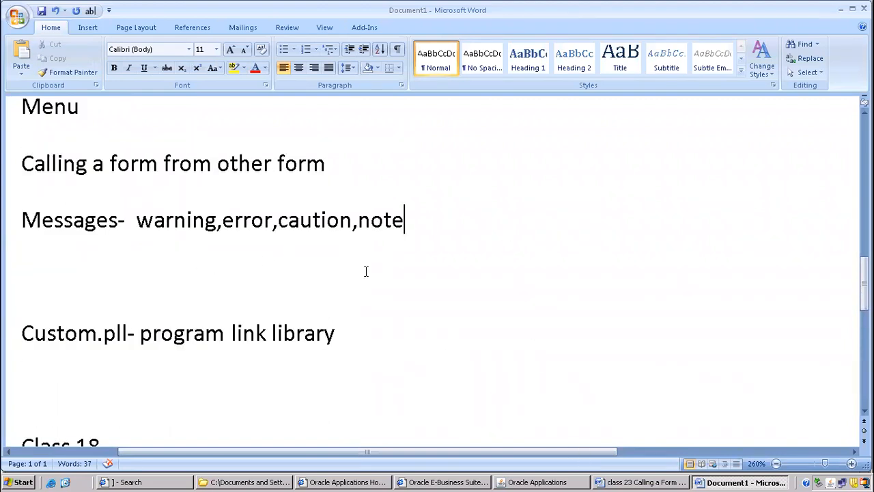
{"action": "left_click", "coordinate": [567, 482]}
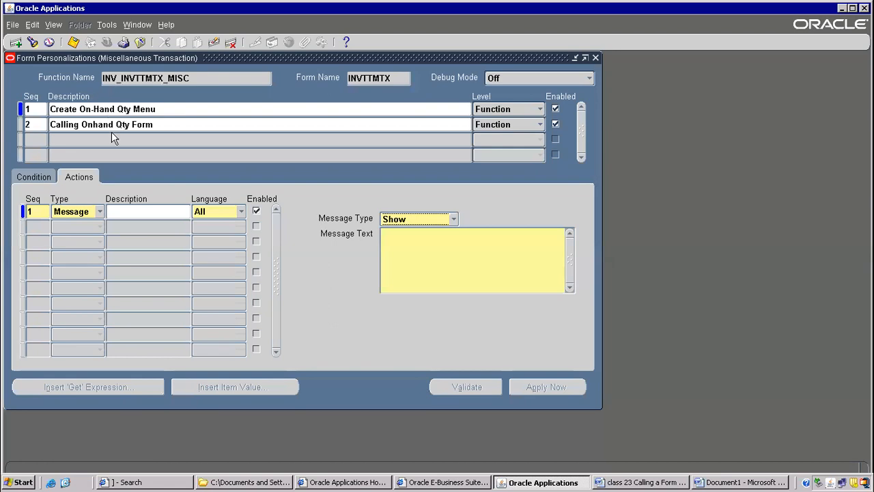
{"action": "left_click", "coordinate": [464, 291]}
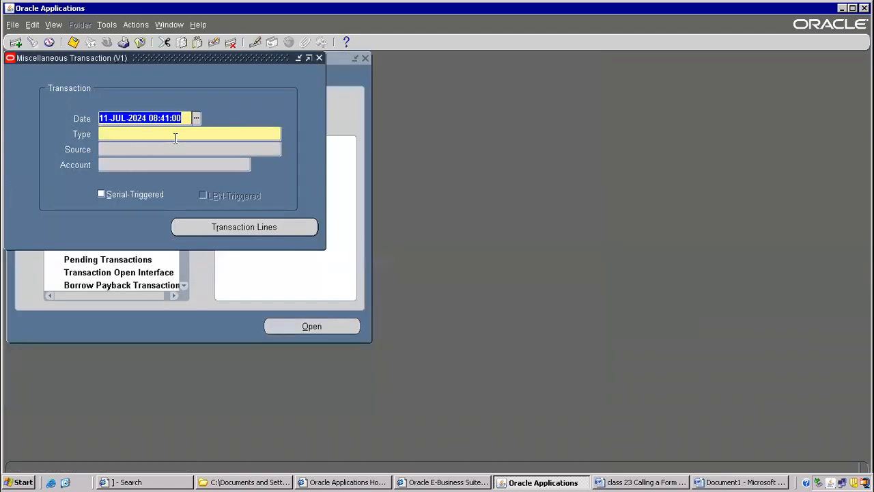
Try to correct the year of the Miscellaneous Transaction date and dismiss the error dialogs.
{"action": "left_click", "coordinate": [175, 134]}
{"action": "left_click", "coordinate": [537, 278]}
{"action": "left_click", "coordinate": [147, 119]}
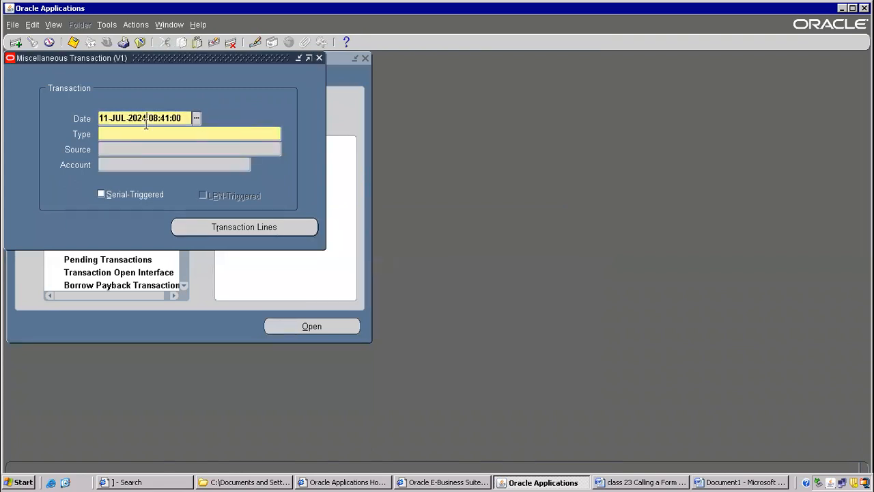
{"action": "key", "text": "BackSpace"}
{"action": "key", "text": "BackSpace"}
{"action": "type", "text": "3"}
{"action": "left_click", "coordinate": [151, 135]}
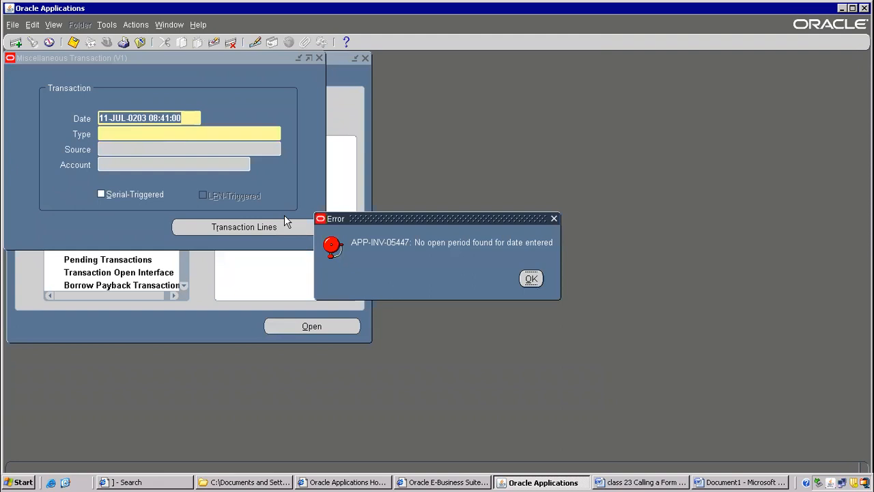
{"action": "left_click", "coordinate": [531, 279]}
Try to set the Miscellaneous Transaction date to 11-JUL-2023 and dismiss the error dialog.
{"action": "left_click", "coordinate": [137, 119]}
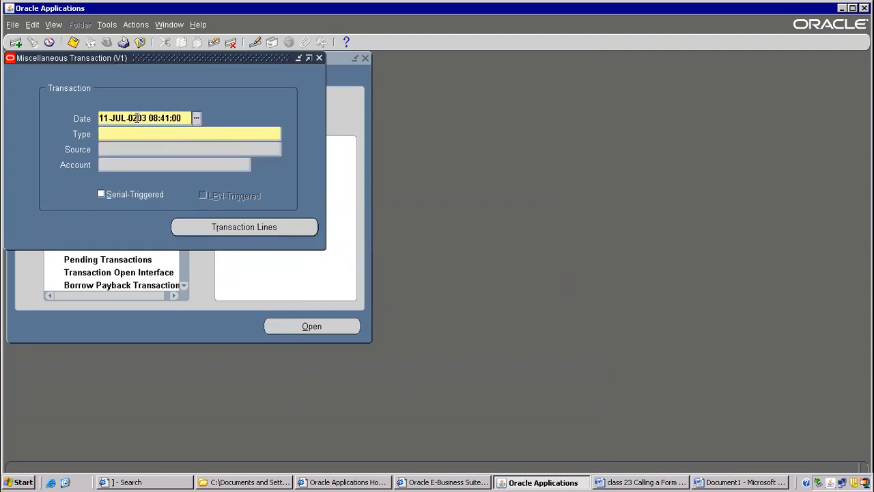
{"action": "left_click_drag", "start_coordinate": [145, 117], "coordinate": [132, 116]}
{"action": "type", "text": "202"}
{"action": "key", "text": "BackSpace"}
{"action": "key", "text": "BackSpace"}
{"action": "key", "text": "BackSpace"}
{"action": "type", "text": "023"}
{"action": "key", "text": "Tab"}
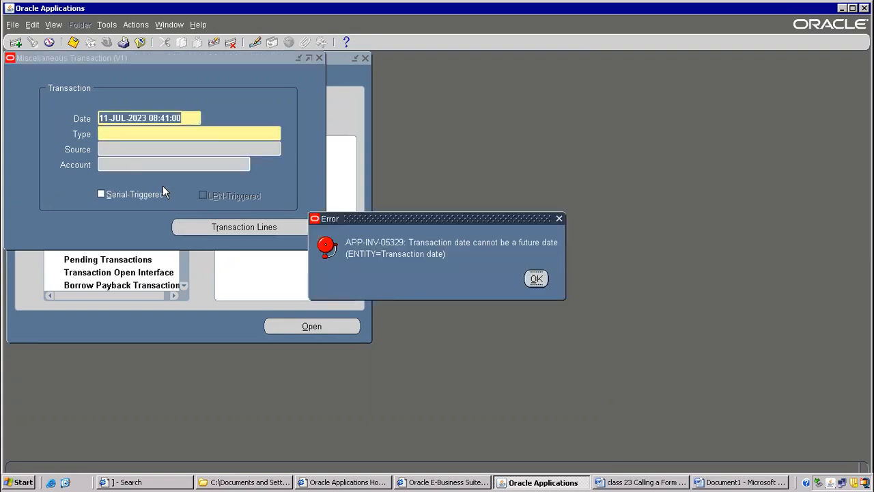
{"action": "left_click", "coordinate": [536, 279]}
Close and reopen the Miscellaneous Transaction form, and open the list of values for the transaction Type.
{"action": "key", "text": "F4"}
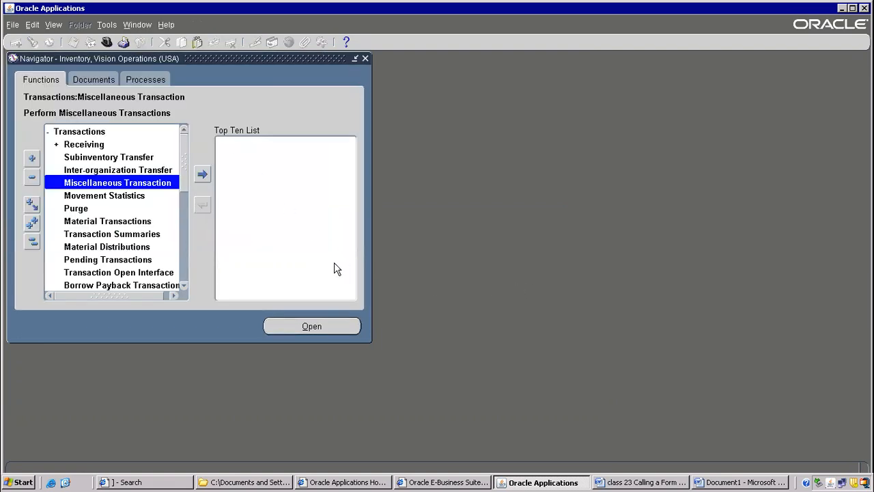
{"action": "double_click", "coordinate": [145, 183]}
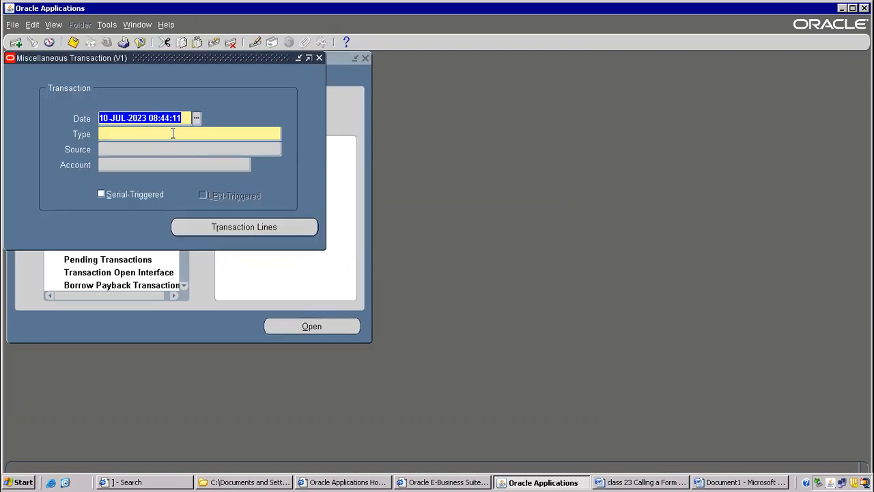
{"action": "left_click", "coordinate": [173, 134]}
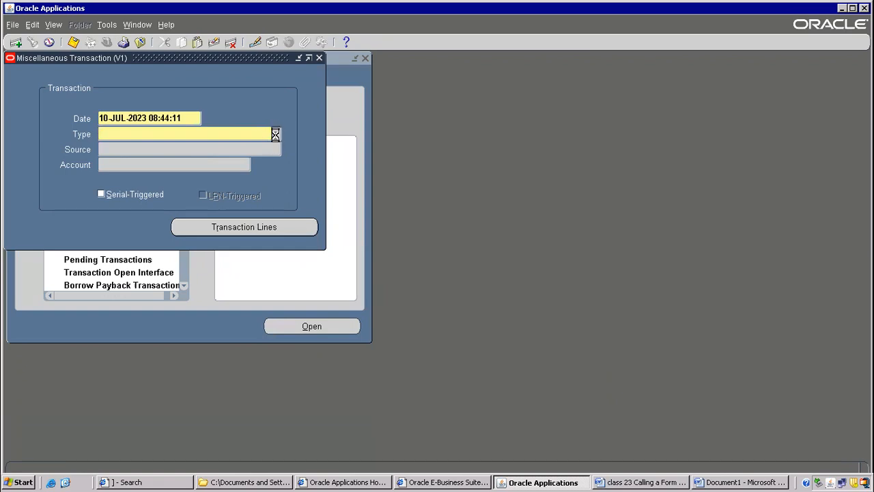
{"action": "left_click", "coordinate": [275, 135]}
Look through the list of transaction types, including Account receipt, Window Issue and Residual Qty Issue, and cancel without choosing one.
{"action": "left_click_drag", "start_coordinate": [224, 151], "coordinate": [205, 82]}
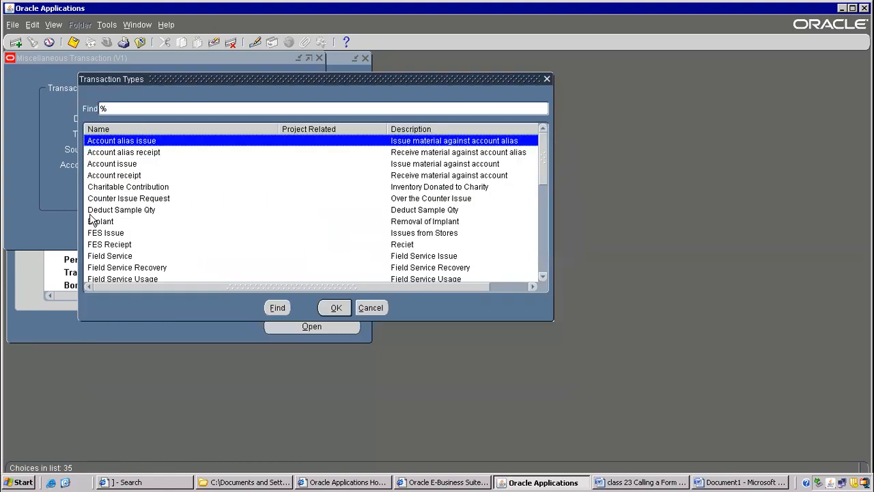
{"action": "left_click", "coordinate": [128, 181]}
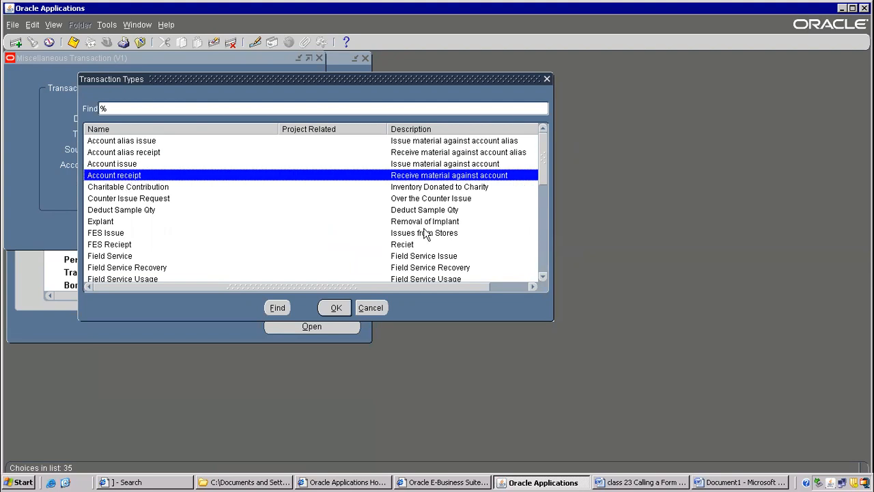
{"action": "left_click_drag", "start_coordinate": [545, 160], "coordinate": [531, 260]}
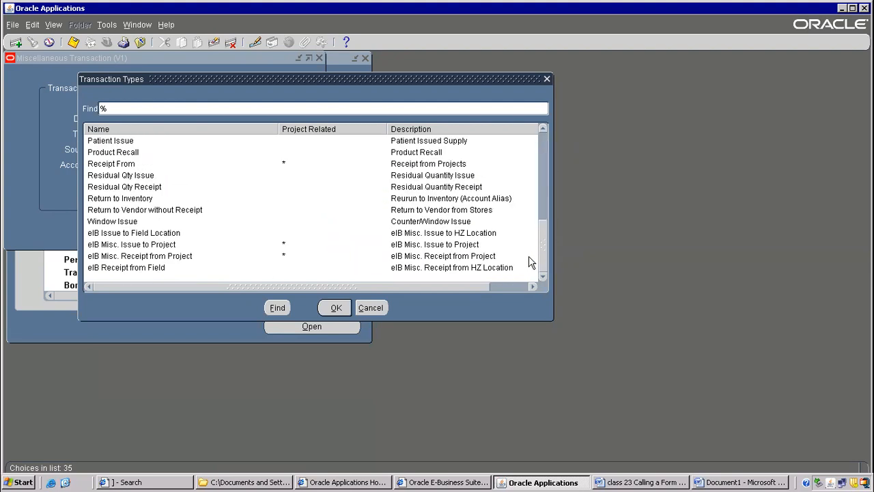
{"action": "left_click", "coordinate": [125, 177]}
{"action": "left_click", "coordinate": [126, 221]}
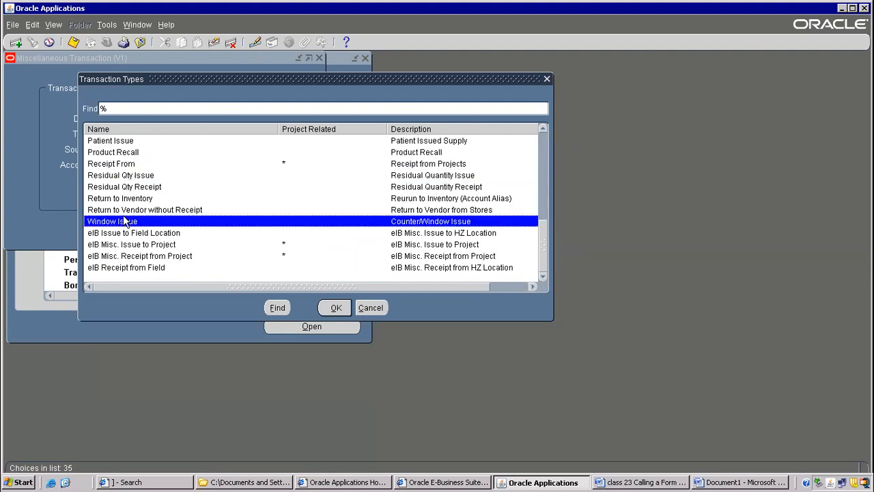
{"action": "left_click", "coordinate": [129, 177]}
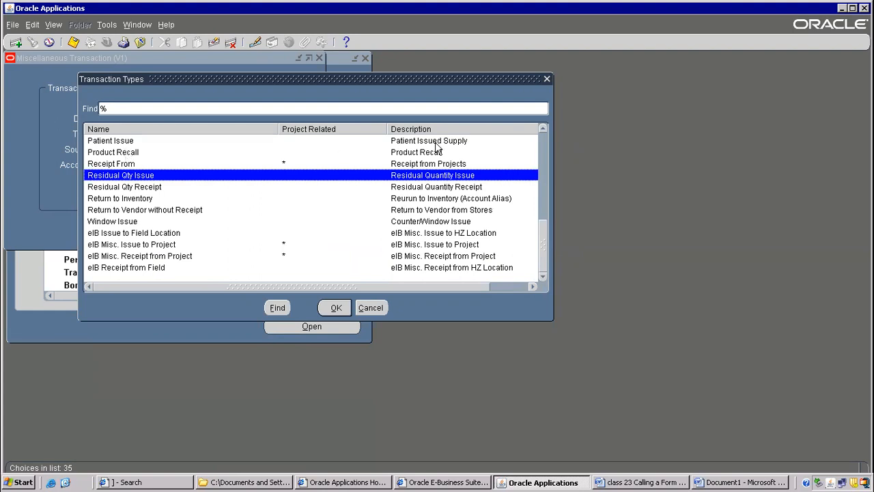
{"action": "left_click", "coordinate": [370, 308]}
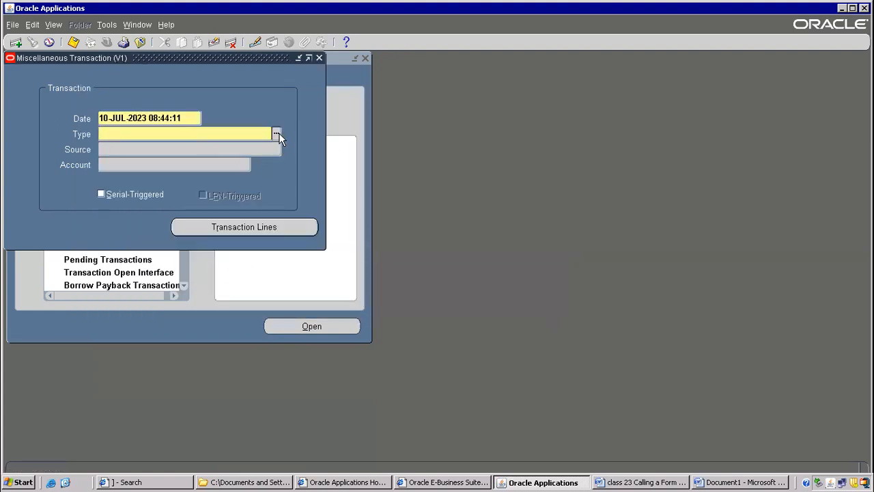
Switch to the Document1 Word notes and add the line "Changing LOV" below the Messages line, with a new line after it.
{"action": "left_click", "coordinate": [702, 483]}
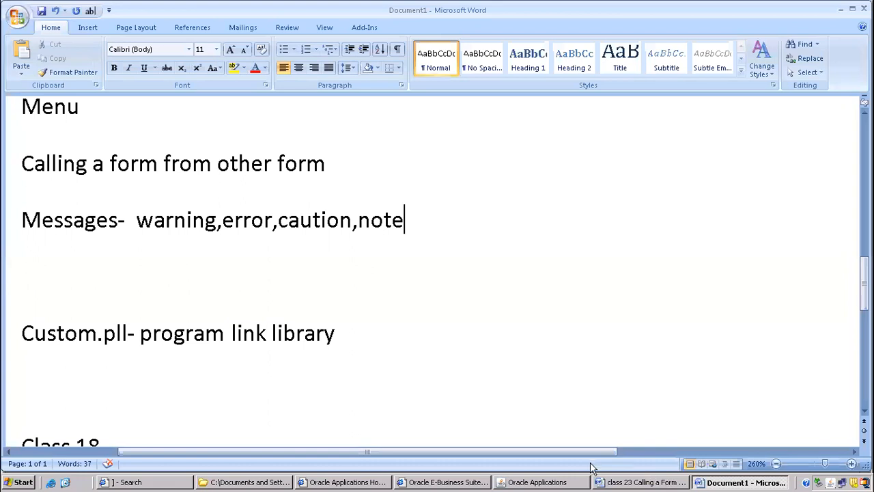
{"action": "left_click", "coordinate": [612, 483]}
{"action": "left_click", "coordinate": [738, 482]}
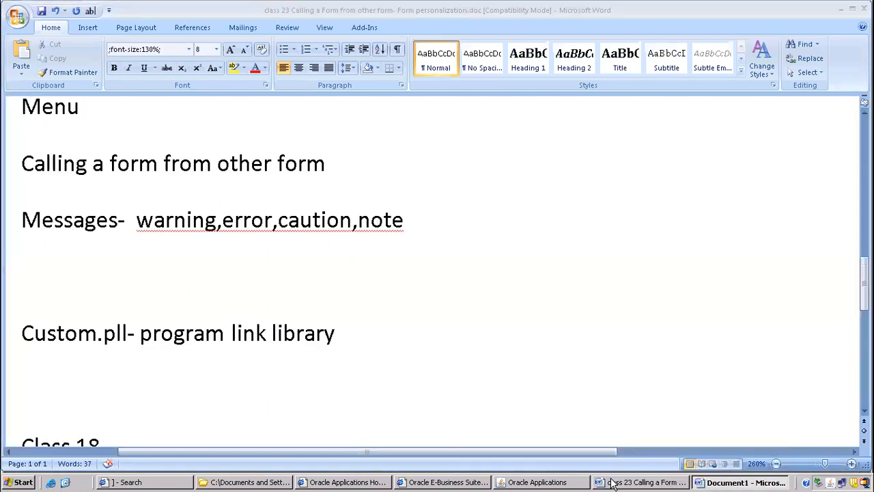
{"action": "left_click", "coordinate": [135, 271]}
{"action": "type", "text": "c"}
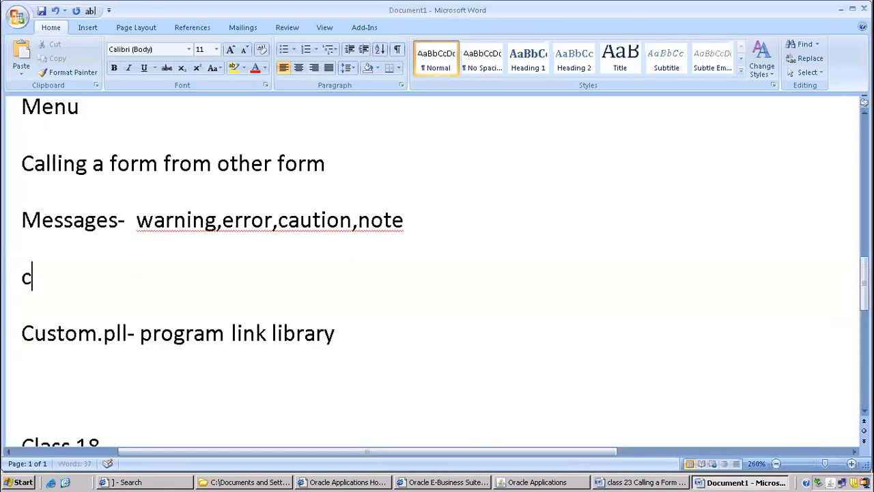
{"action": "type", "text": "haning LOV"}
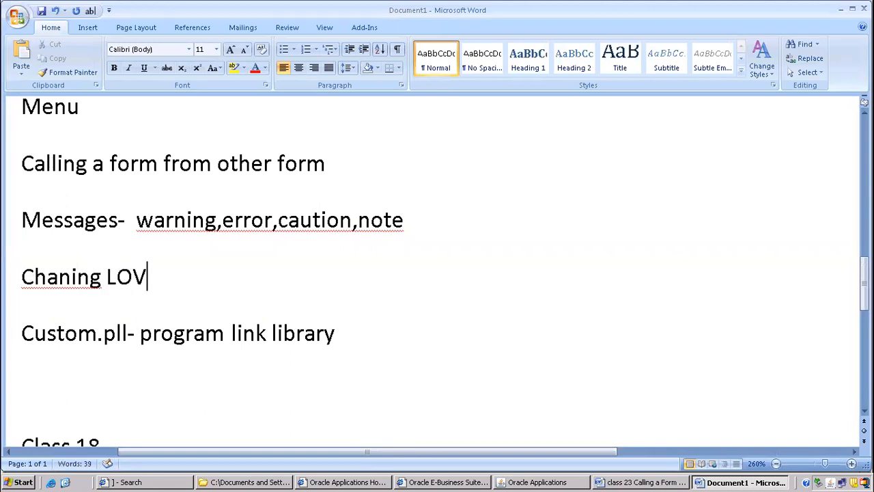
{"action": "key", "text": "Left"}
{"action": "key", "text": "Left"}
{"action": "key", "text": "Left"}
{"action": "key", "text": "Left"}
{"action": "key", "text": "Left"}
{"action": "key", "text": "Left"}
{"action": "key", "text": "Left"}
{"action": "type", "text": "g"}
{"action": "key", "text": "End"}
{"action": "key", "text": "Return"}
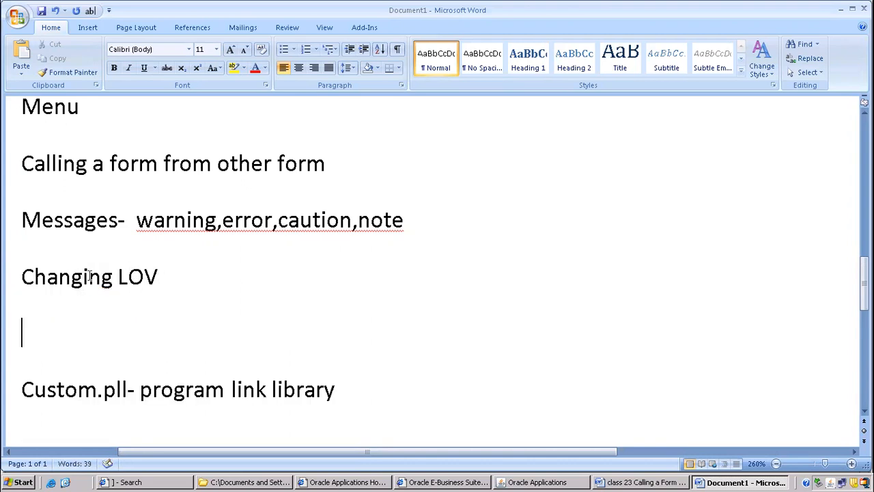
Check the Miscellaneous Transaction form and add the line "Disable buttons" below "Changing LOV" in the Word notes.
{"action": "left_click", "coordinate": [545, 482]}
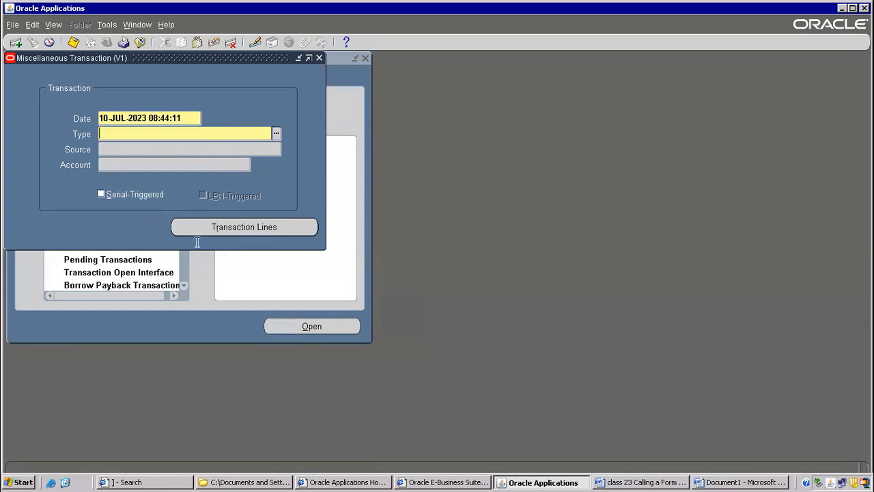
{"action": "left_click", "coordinate": [718, 483]}
{"action": "type", "text": "dis"}
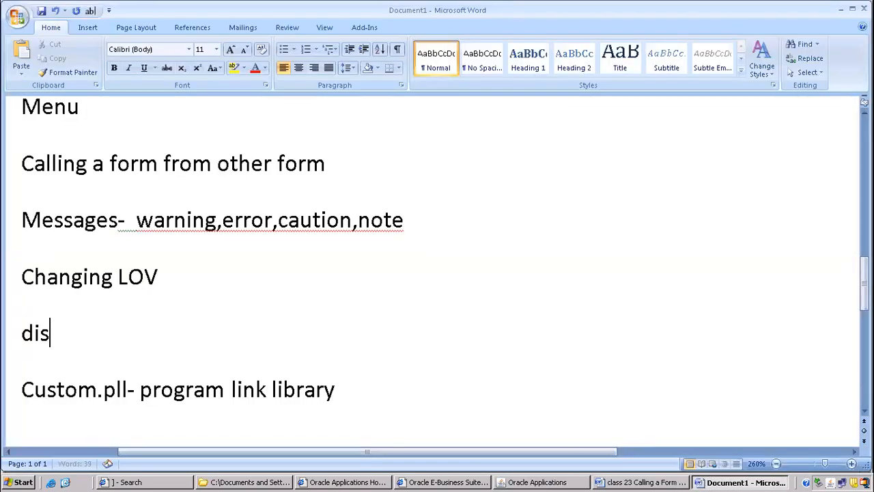
{"action": "type", "text": "able buttions"}
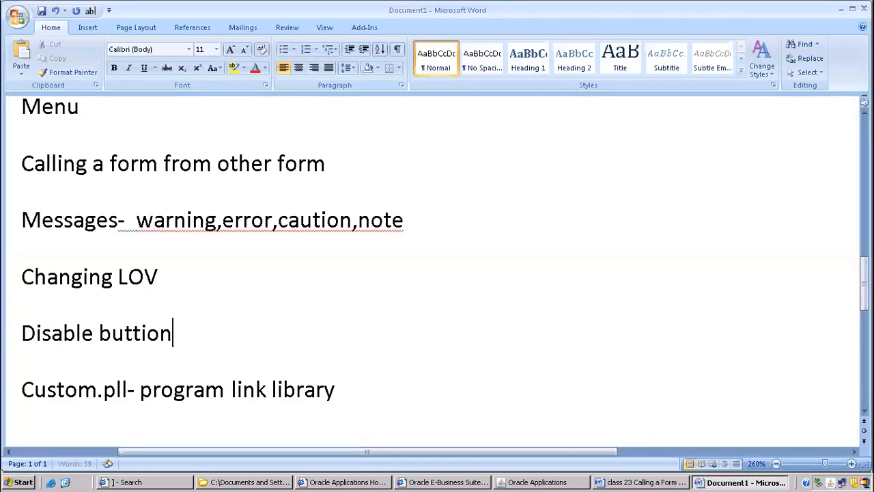
{"action": "key", "text": "BackSpace"}
{"action": "key", "text": "BackSpace"}
{"action": "key", "text": "BackSpace"}
{"action": "key", "text": "BackSpace"}
{"action": "type", "text": "ons"}
{"action": "key", "text": "Return"}
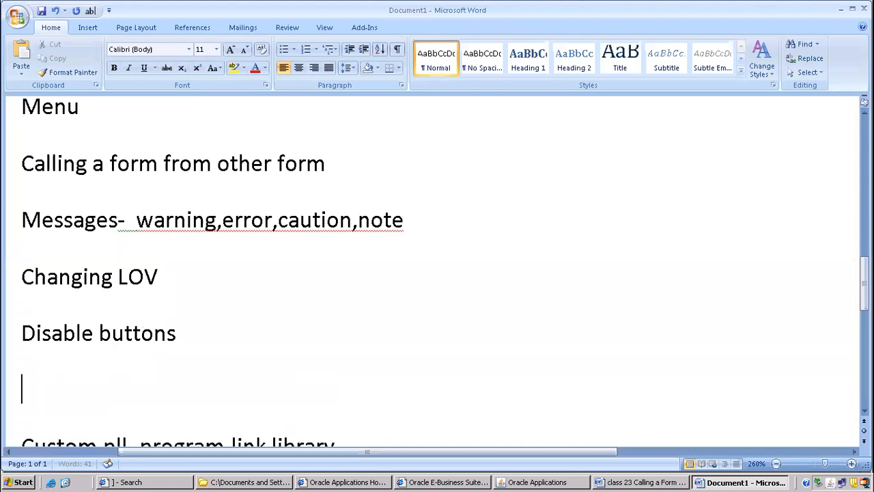
Review the Forms personalizations topics in the notes, and close the Miscellaneous Transaction form back in Oracle Applications.
{"action": "scroll", "coordinate": [134, 254], "scroll_direction": "down", "scroll_amount": 2}
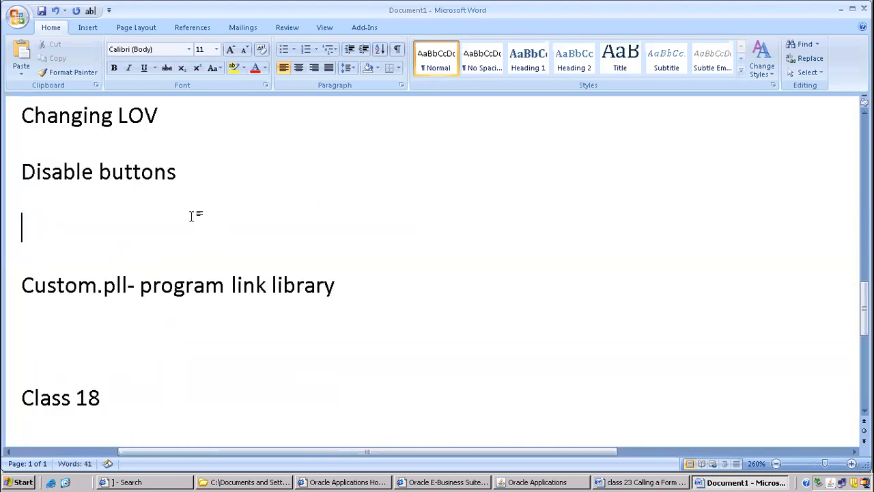
{"action": "scroll", "coordinate": [115, 202], "scroll_direction": "up", "scroll_amount": 3}
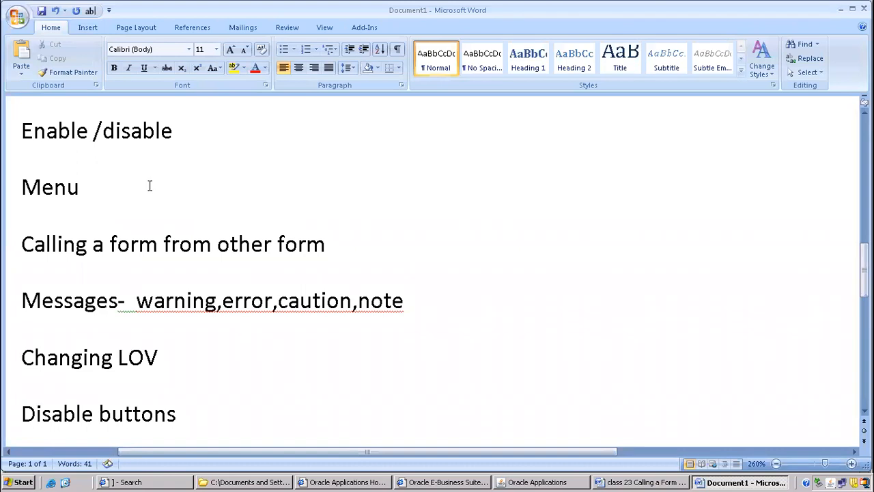
{"action": "scroll", "coordinate": [149, 186], "scroll_direction": "up", "scroll_amount": 2}
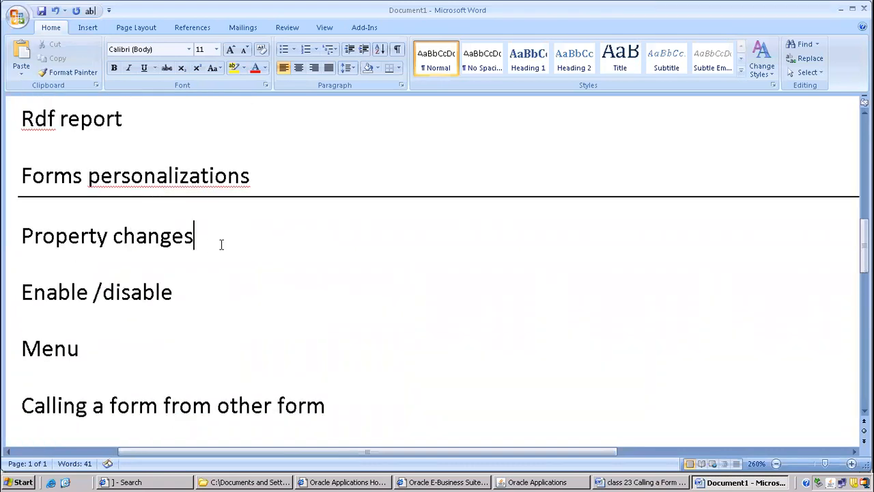
{"action": "left_click", "coordinate": [536, 481]}
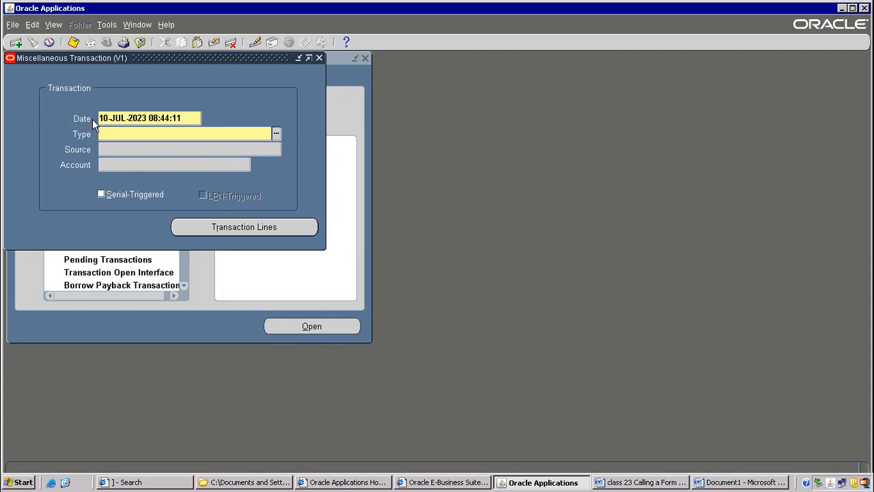
{"action": "left_click", "coordinate": [143, 42]}
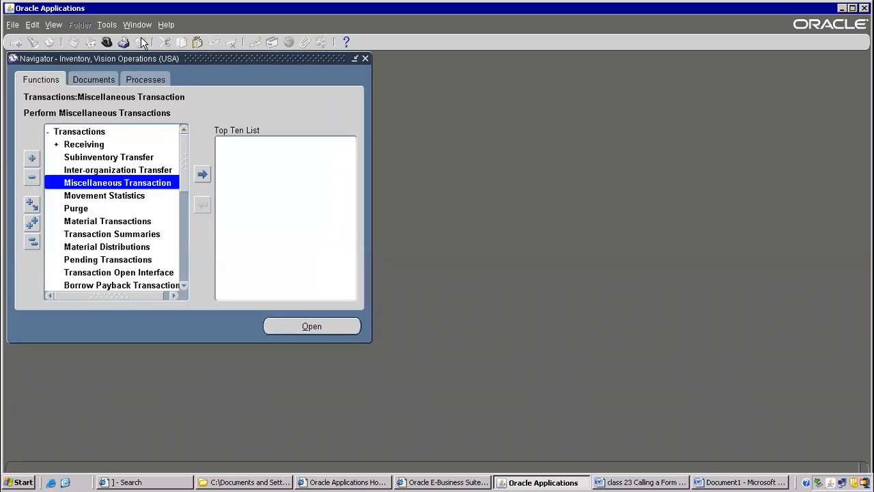
Show the desktop and launch Oracle Forms Builder.
{"action": "left_click", "coordinate": [64, 483]}
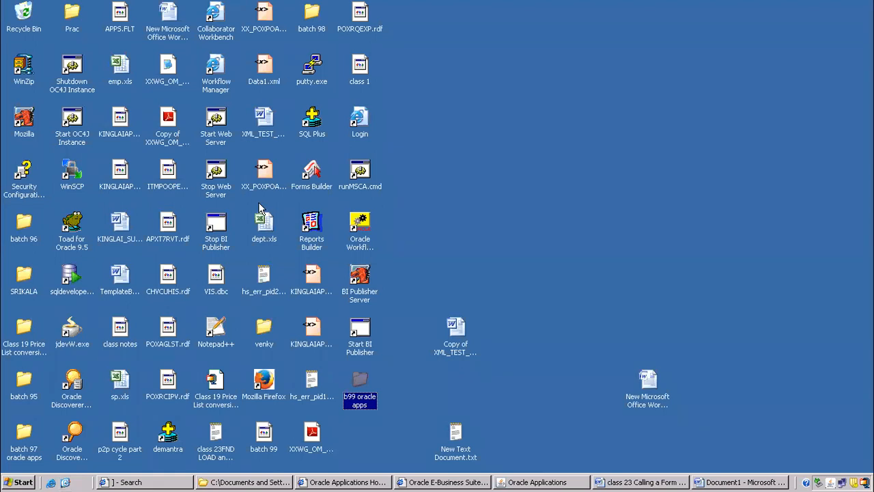
{"action": "left_click", "coordinate": [310, 179]}
{"action": "double_click", "coordinate": [310, 179]}
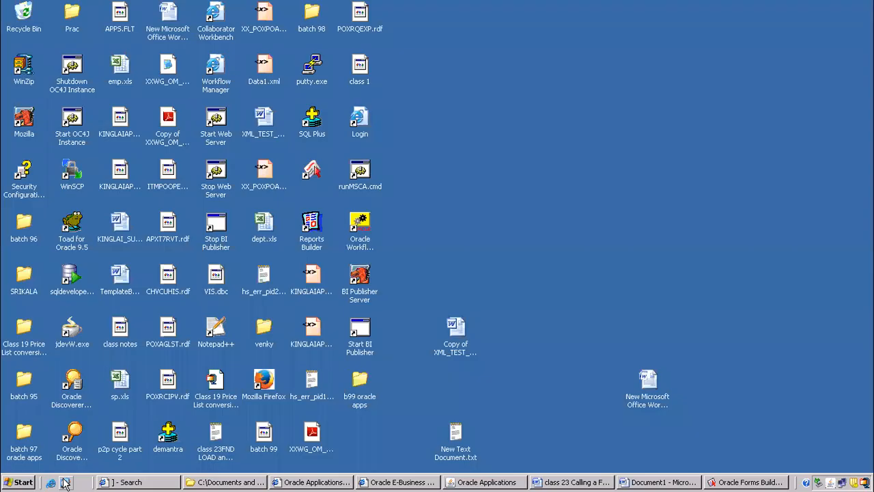
Launch Oracle JDeveloper from the desktop and close the Stop BI Publisher.lnk file.
{"action": "left_click", "coordinate": [65, 482]}
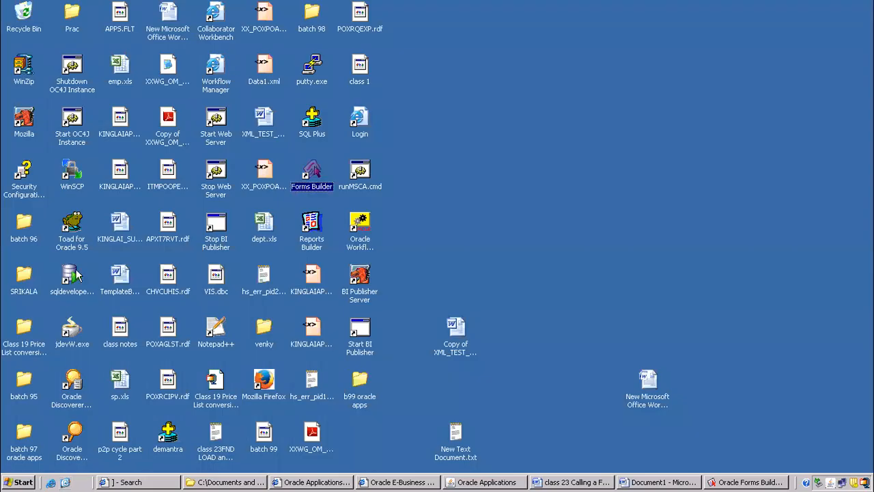
{"action": "left_click", "coordinate": [73, 335]}
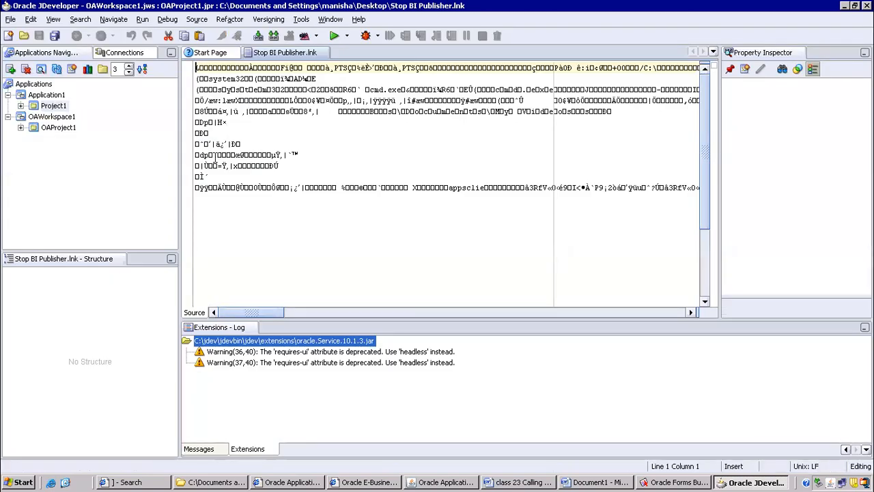
{"action": "left_click", "coordinate": [426, 144]}
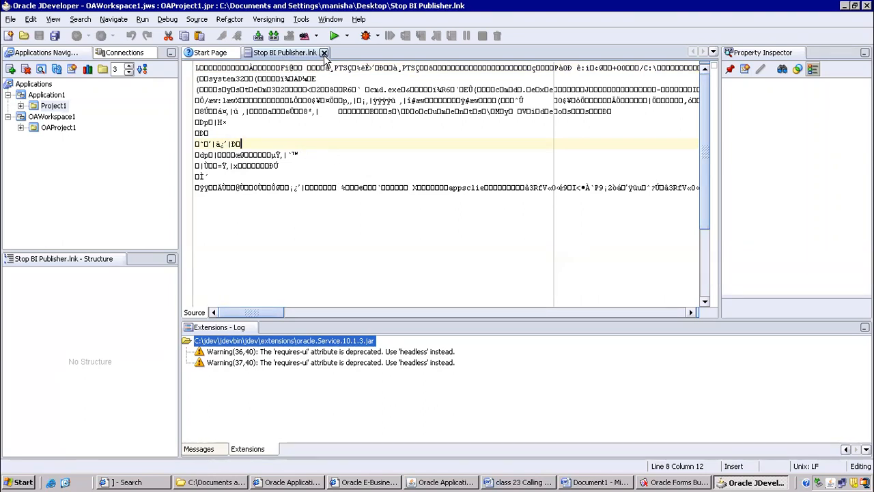
{"action": "left_click", "coordinate": [324, 52]}
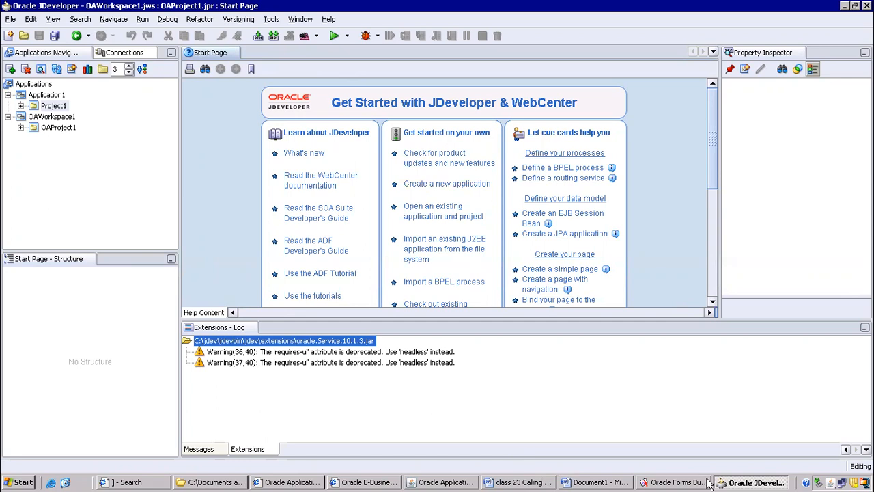
Switch to Forms Builder and examine the nodes under MODULE1, selecting Alerts.
{"action": "left_click", "coordinate": [676, 482]}
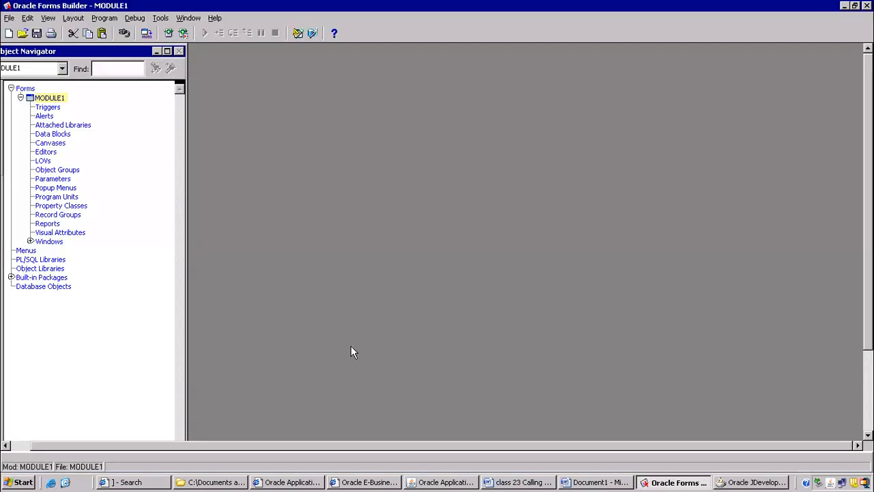
{"action": "left_click", "coordinate": [54, 99]}
{"action": "left_click", "coordinate": [48, 127]}
{"action": "left_click", "coordinate": [45, 117]}
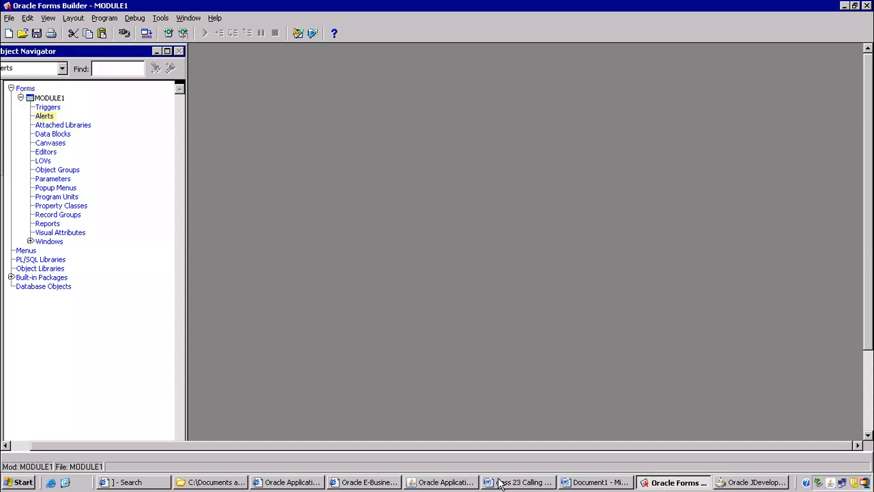
Reopen the Miscellaneous Transaction form in Oracle Applications, compare it with Forms Builder, and close the form.
{"action": "left_click", "coordinate": [450, 483]}
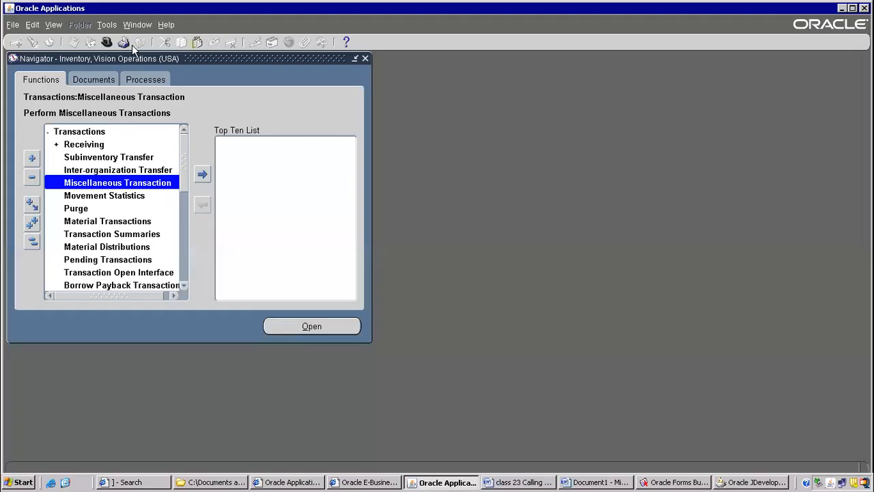
{"action": "double_click", "coordinate": [117, 183]}
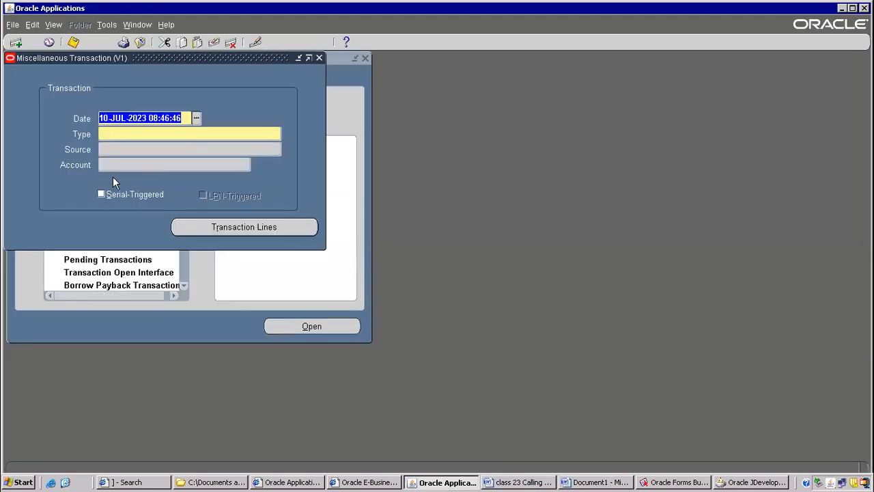
{"action": "left_click", "coordinate": [681, 483]}
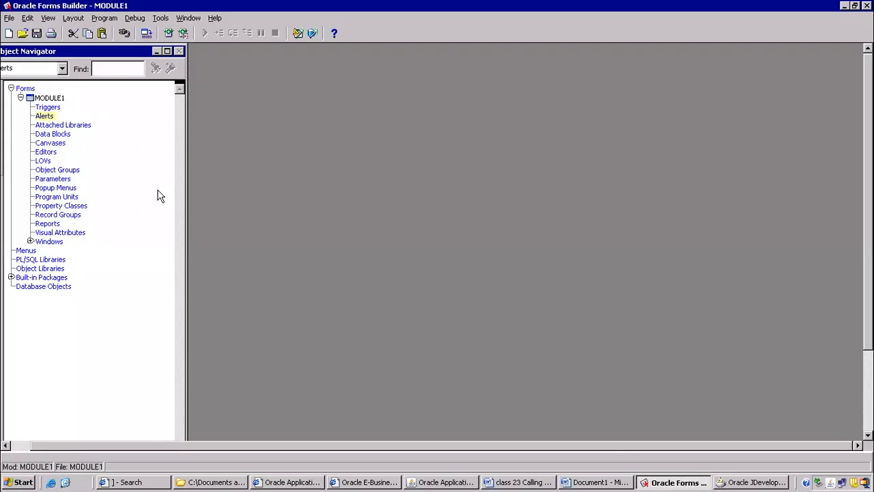
{"action": "left_click", "coordinate": [444, 482]}
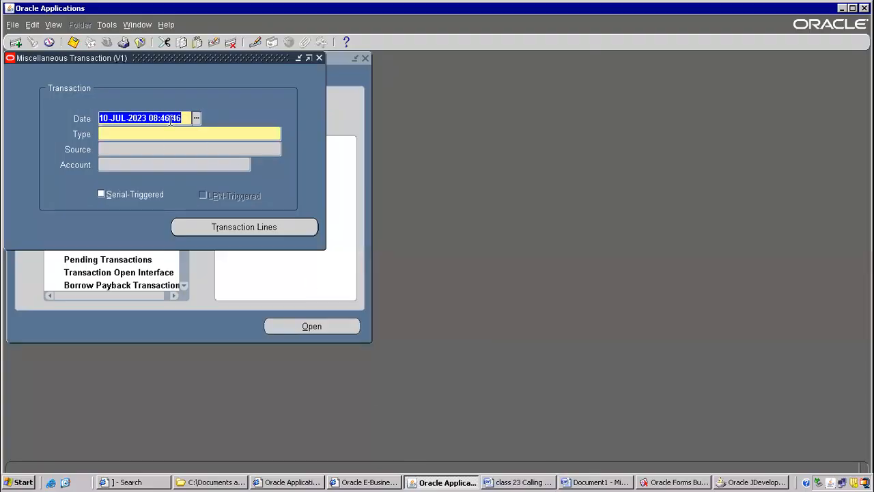
{"action": "left_click", "coordinate": [141, 42]}
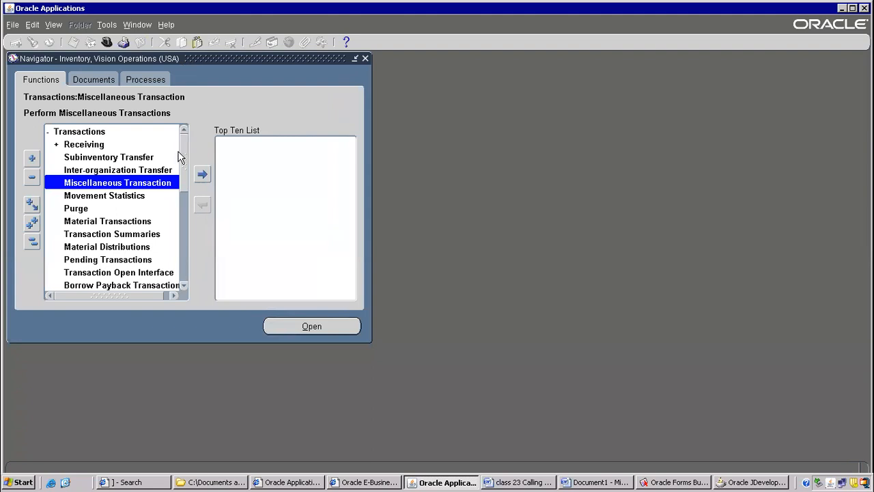
Collapse the Inventory Navigator function tree to its top level and switch to Oracle JDeveloper.
{"action": "key", "text": "alt+t"}
{"action": "key", "text": "c"}
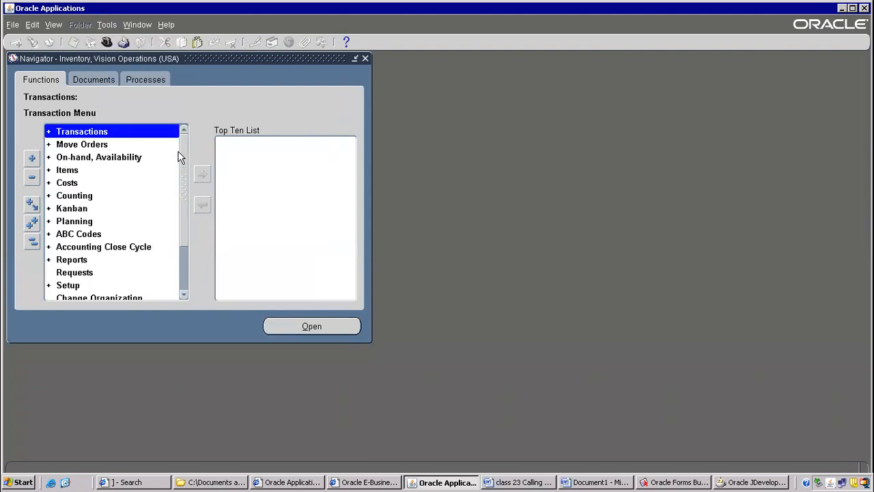
{"action": "left_click", "coordinate": [751, 482]}
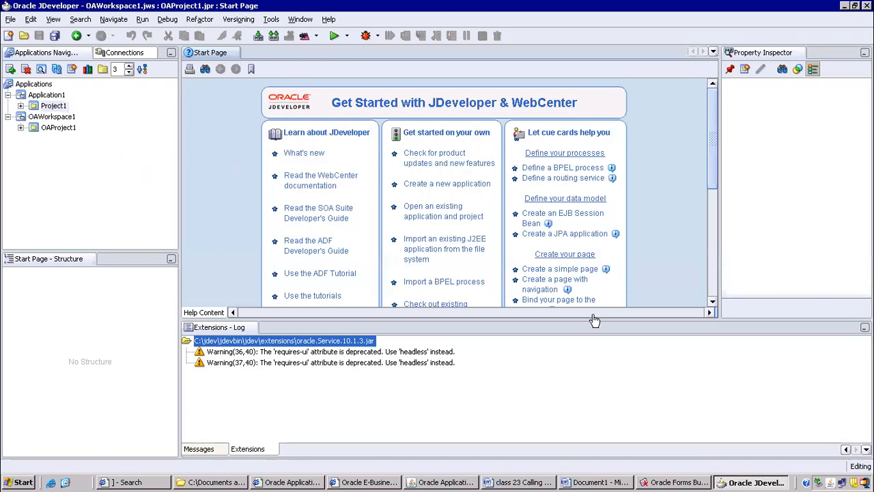
Select MODULE1 in Forms Builder, highlight the Forms personalizations heading in the Word notes, and minimize Forms Builder.
{"action": "left_click", "coordinate": [661, 482]}
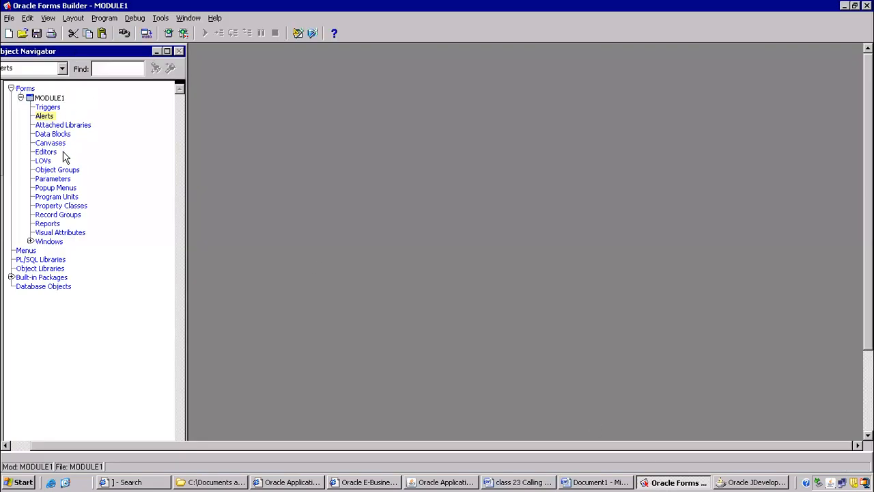
{"action": "left_click", "coordinate": [54, 99]}
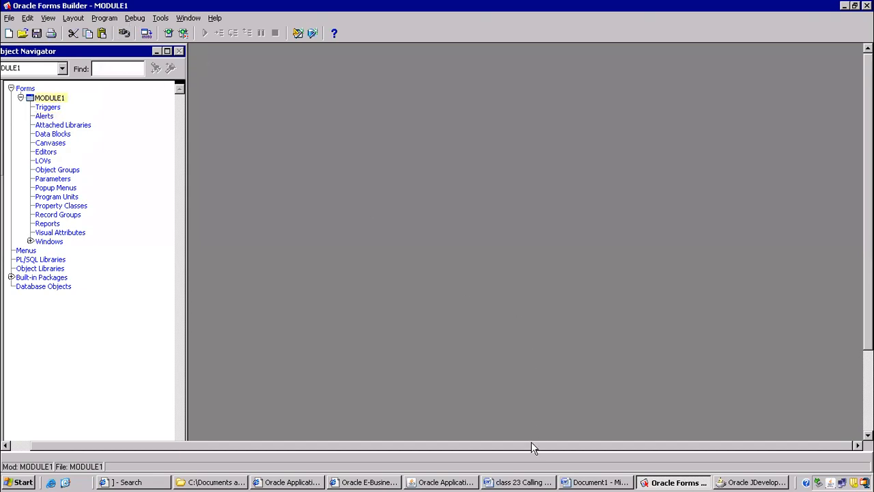
{"action": "left_click", "coordinate": [579, 482]}
{"action": "left_click_drag", "start_coordinate": [22, 175], "coordinate": [261, 191]}
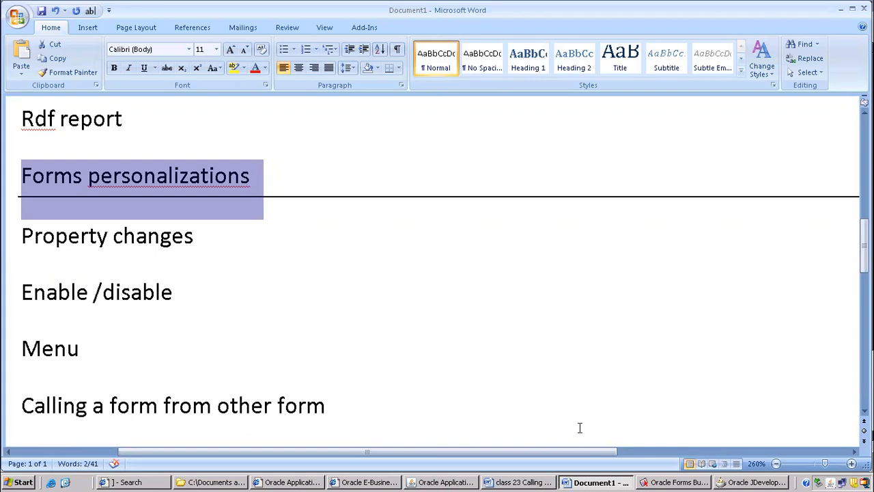
{"action": "left_click", "coordinate": [686, 479]}
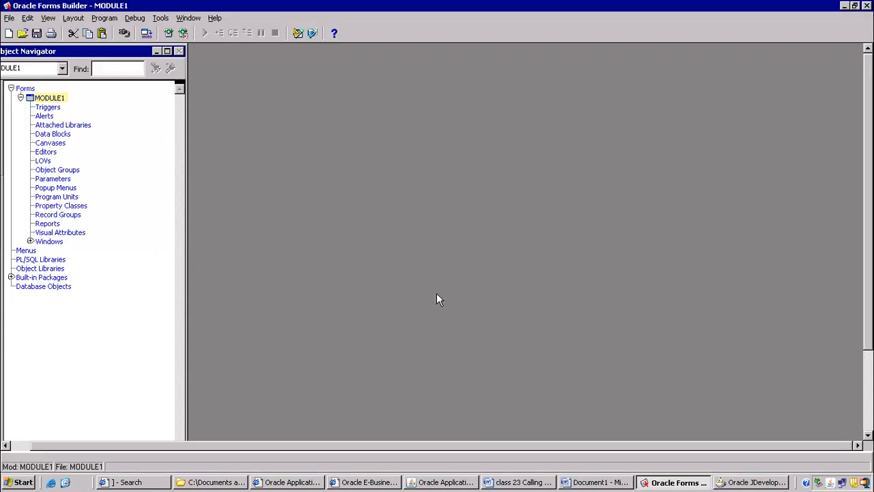
{"action": "left_click", "coordinate": [844, 6]}
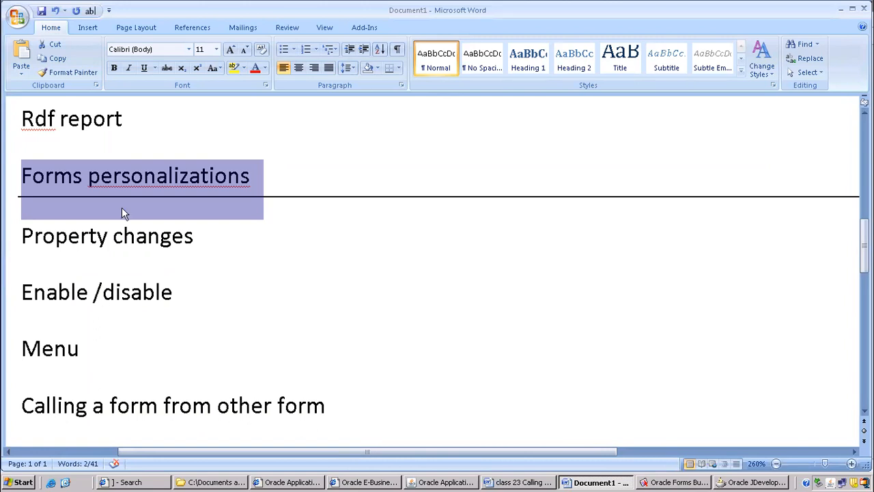
Highlight the Property changes and Enable /disable lines in the notes and append "field" to the Enable /disable line.
{"action": "scroll", "coordinate": [103, 190], "scroll_direction": "down", "scroll_amount": 2}
{"action": "scroll", "coordinate": [115, 273], "scroll_direction": "up", "scroll_amount": 3}
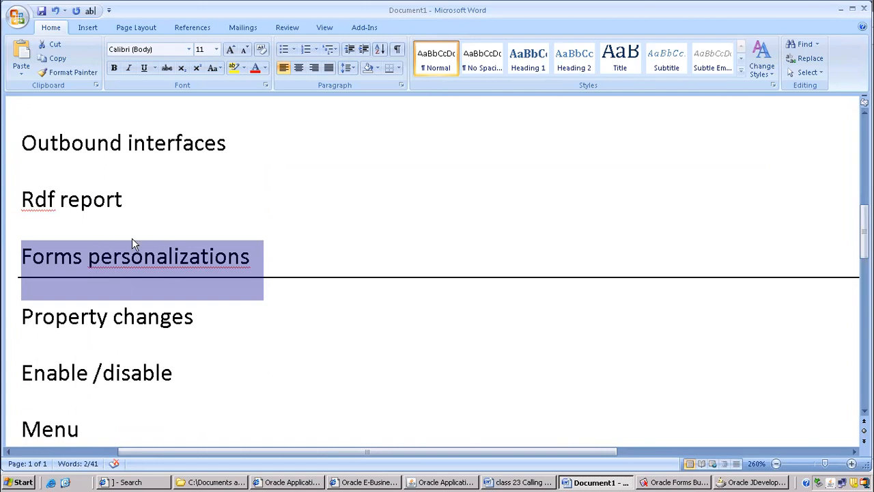
{"action": "scroll", "coordinate": [133, 257], "scroll_direction": "down", "scroll_amount": 3}
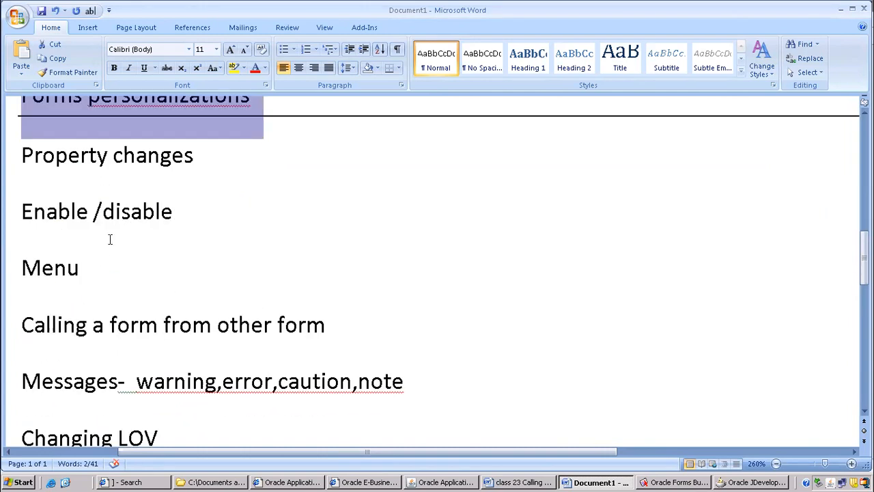
{"action": "left_click", "coordinate": [33, 155]}
{"action": "left_click_drag", "start_coordinate": [33, 154], "coordinate": [171, 181]}
{"action": "left_click", "coordinate": [43, 209]}
{"action": "left_click_drag", "start_coordinate": [43, 209], "coordinate": [182, 216]}
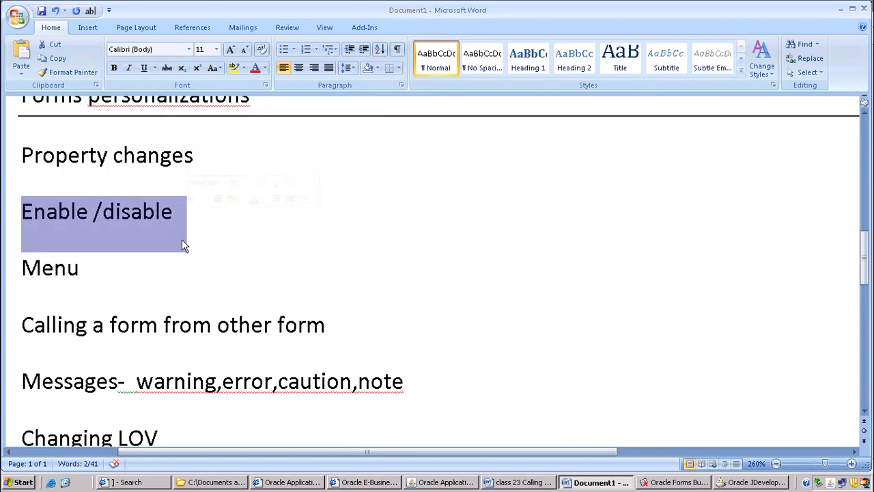
{"action": "left_click", "coordinate": [211, 211]}
{"action": "type", "text": "field"}
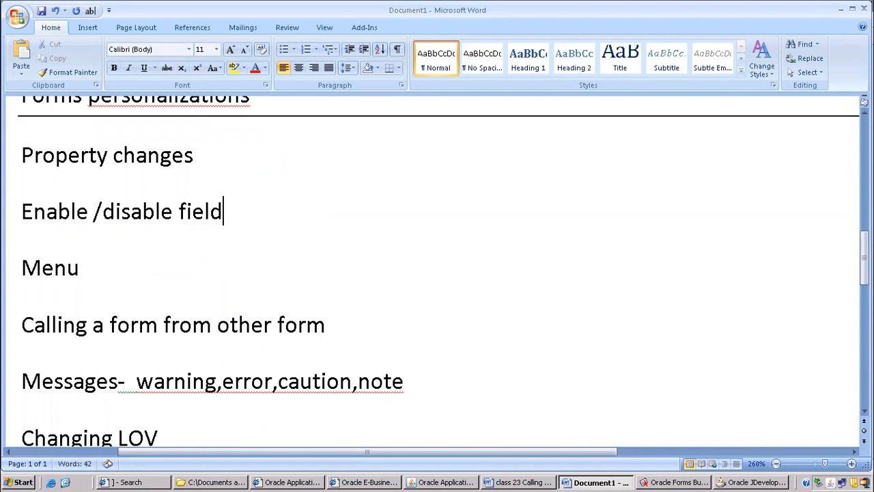
Review the remaining personalization topics by highlighting the Menu, Calling a form from other form, Messages and Changing LOV lines.
{"action": "scroll", "coordinate": [201, 184], "scroll_direction": "down", "scroll_amount": 1}
{"action": "left_click", "coordinate": [44, 109]}
{"action": "triple_click", "coordinate": [95, 107]}
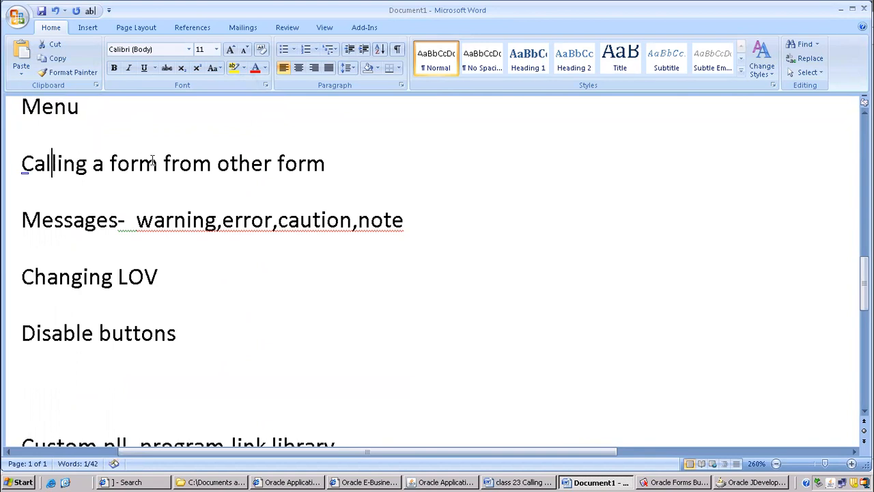
{"action": "left_click_drag", "start_coordinate": [53, 159], "coordinate": [358, 156]}
{"action": "scroll", "coordinate": [306, 207], "scroll_direction": "down", "scroll_amount": 1}
{"action": "left_click_drag", "start_coordinate": [26, 142], "coordinate": [411, 148]}
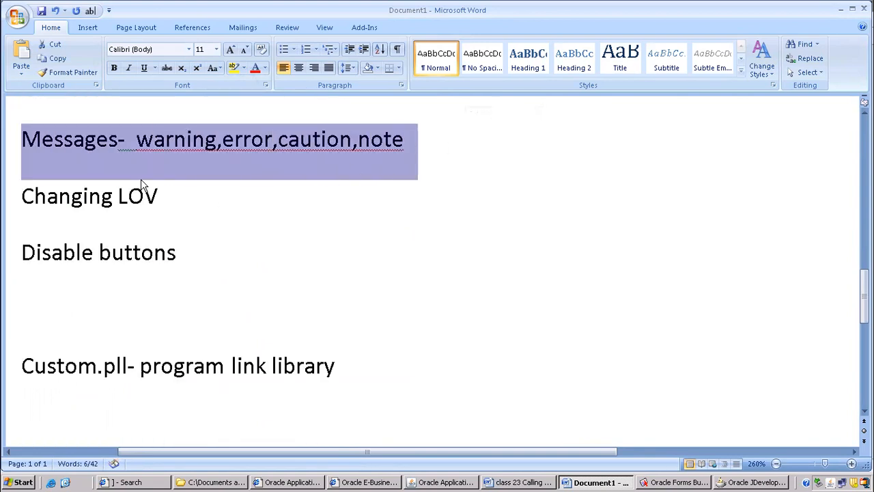
{"action": "left_click_drag", "start_coordinate": [26, 196], "coordinate": [260, 207]}
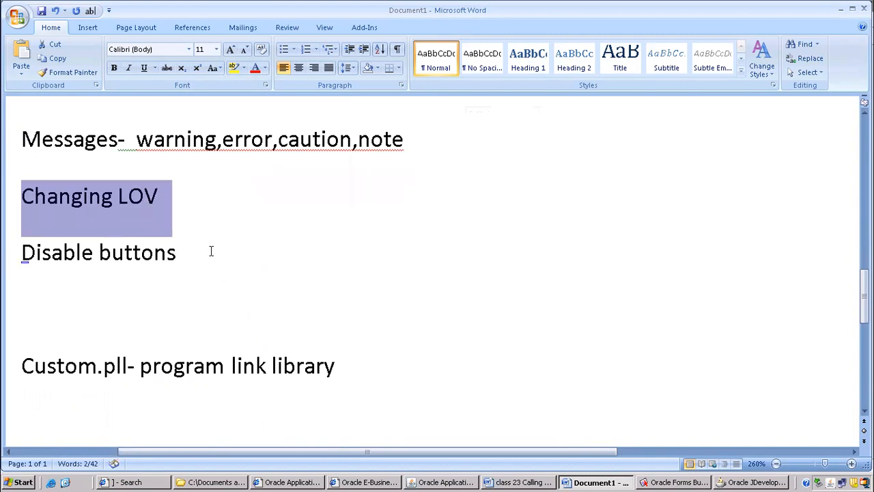
{"action": "left_click", "coordinate": [189, 257]}
{"action": "scroll", "coordinate": [213, 252], "scroll_direction": "up", "scroll_amount": 4}
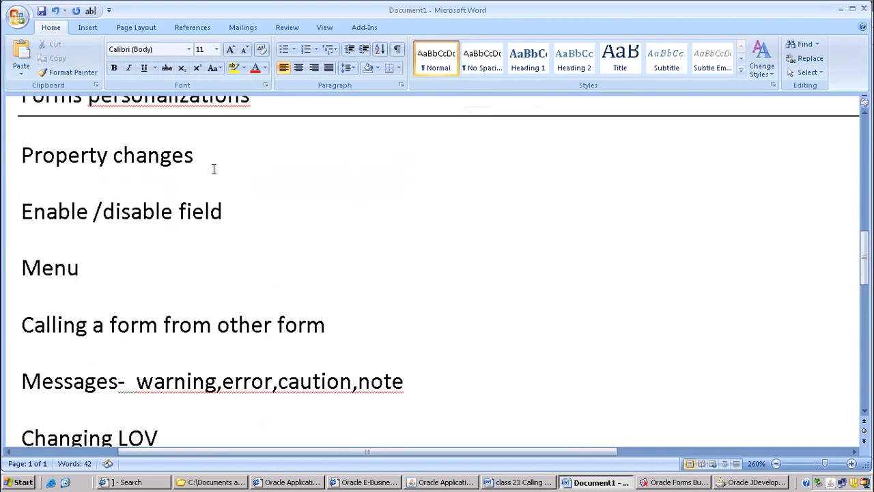
{"action": "key", "text": "Delete"}
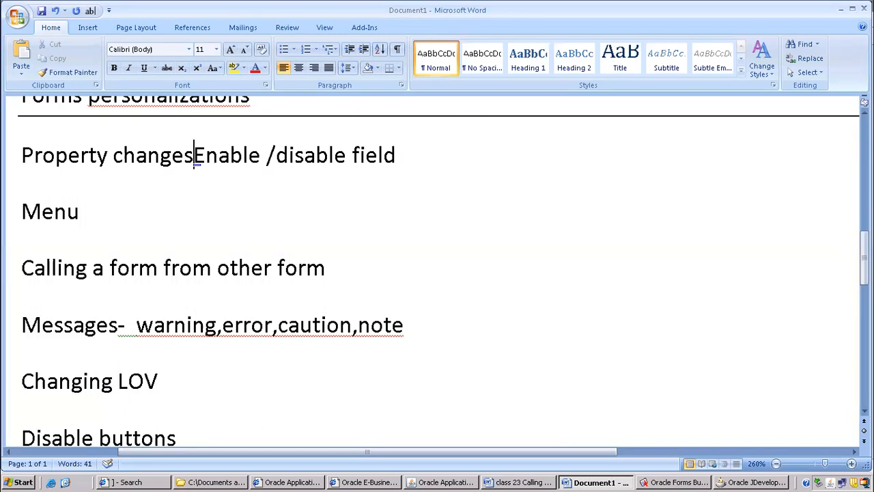
{"action": "key", "text": "Return"}
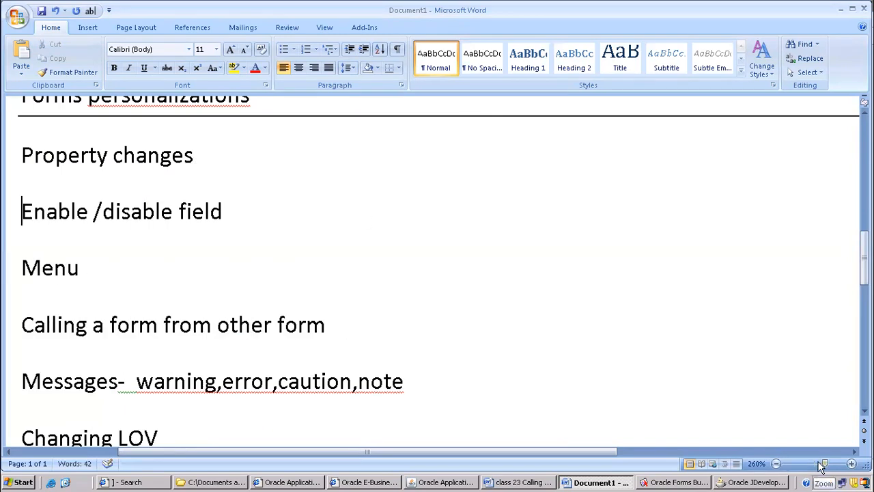
Insert a new line reading "Hiding fields" above Property changes, under the Forms personalizations heading.
{"action": "left_click", "coordinate": [818, 464]}
{"action": "left_click", "coordinate": [360, 191]}
{"action": "scroll", "coordinate": [316, 215], "scroll_direction": "up", "scroll_amount": 1}
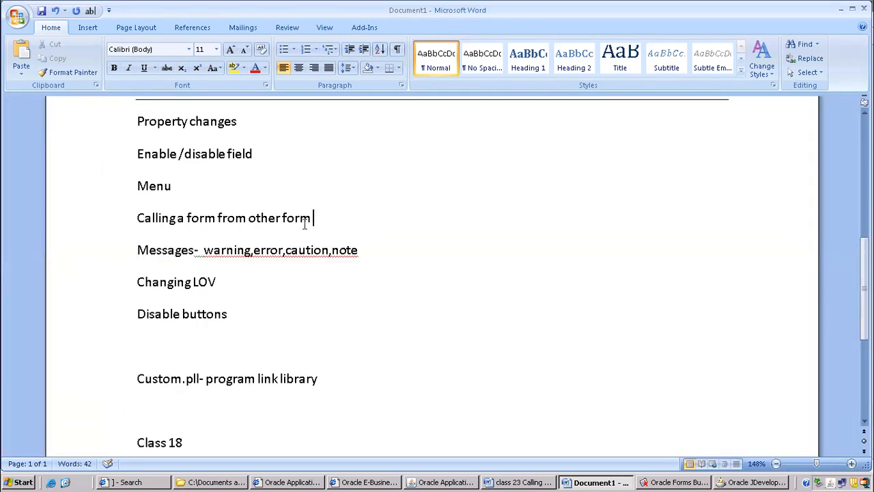
{"action": "scroll", "coordinate": [304, 224], "scroll_direction": "up", "scroll_amount": 1}
{"action": "left_click", "coordinate": [149, 169]}
{"action": "key", "text": "Home"}
{"action": "key", "text": "Return"}
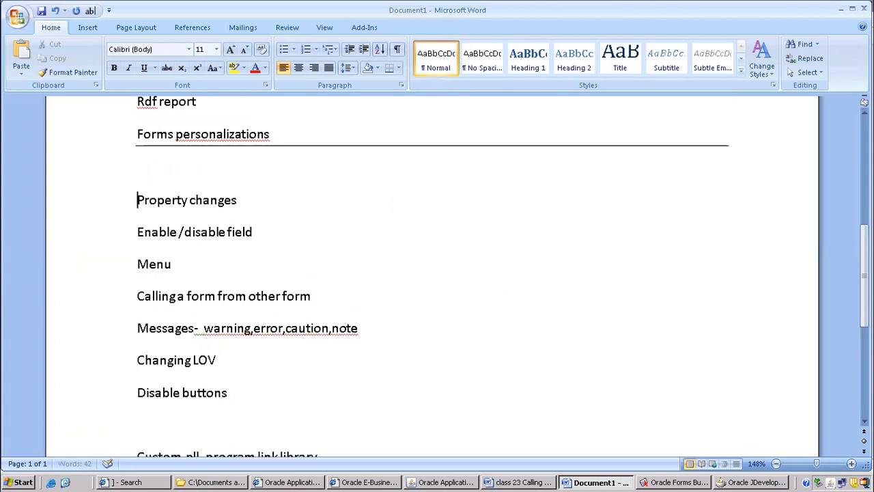
{"action": "key", "text": "Up"}
{"action": "type", "text": "hiding"}
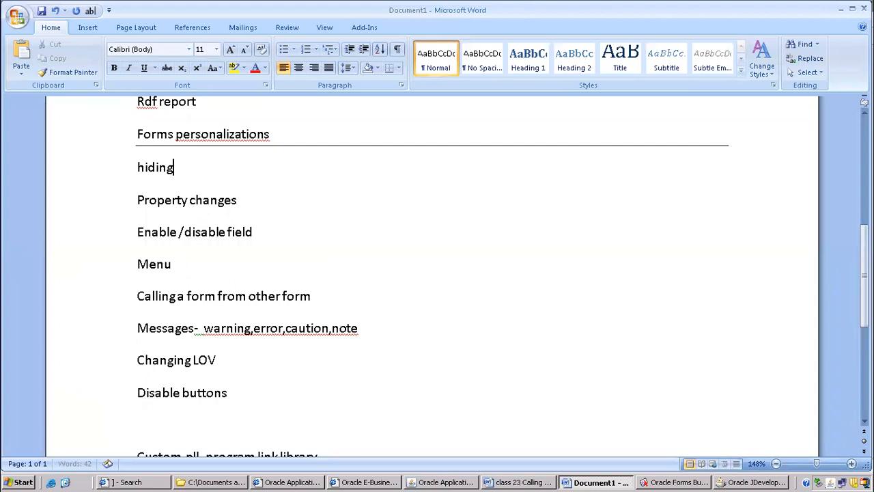
{"action": "type", "text": "  fields"}
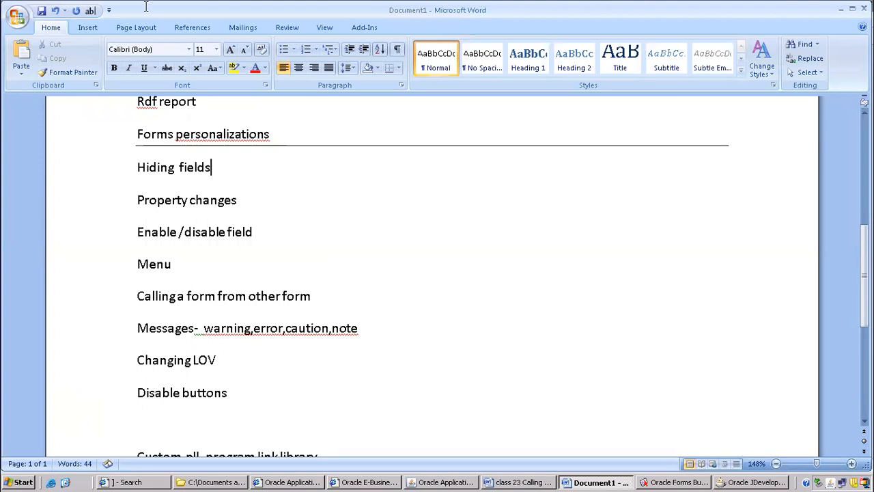
Switch to Oracle Applications and change the responsibility to System Administrator.
{"action": "left_click", "coordinate": [444, 482]}
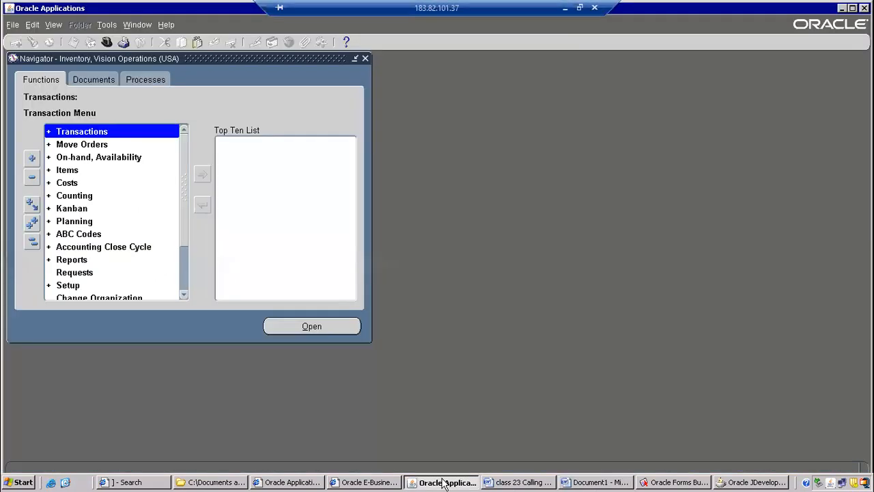
{"action": "left_click", "coordinate": [106, 42]}
{"action": "type", "text": "system Administrat%"}
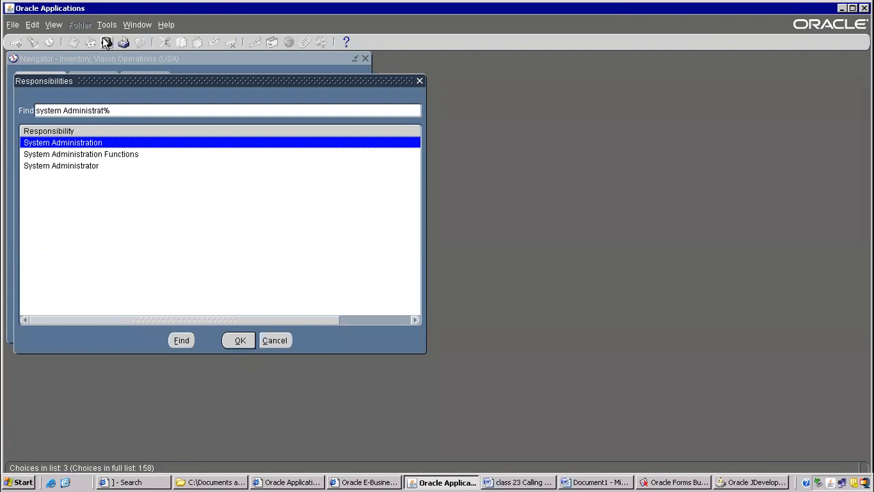
{"action": "key", "text": "Down"}
{"action": "key", "text": "Down"}
{"action": "key", "text": "Return"}
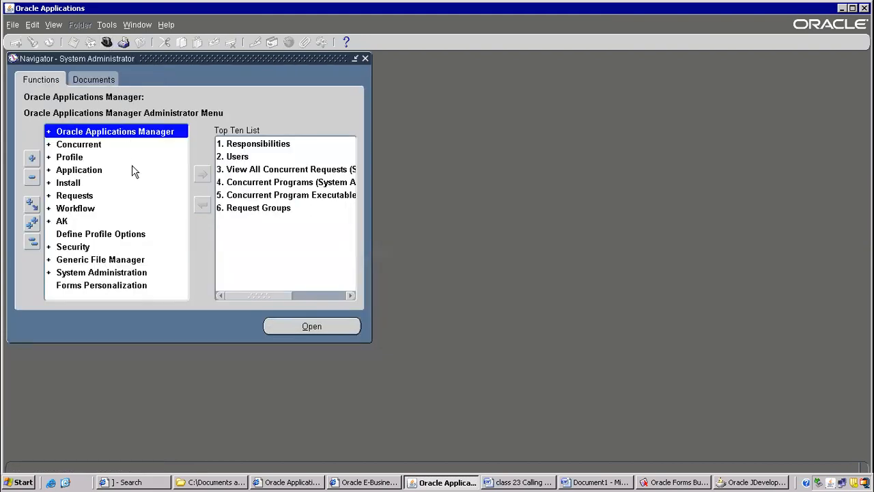
Open the Users form through the Security, User, Define function in the Navigator.
{"action": "left_click", "coordinate": [82, 236]}
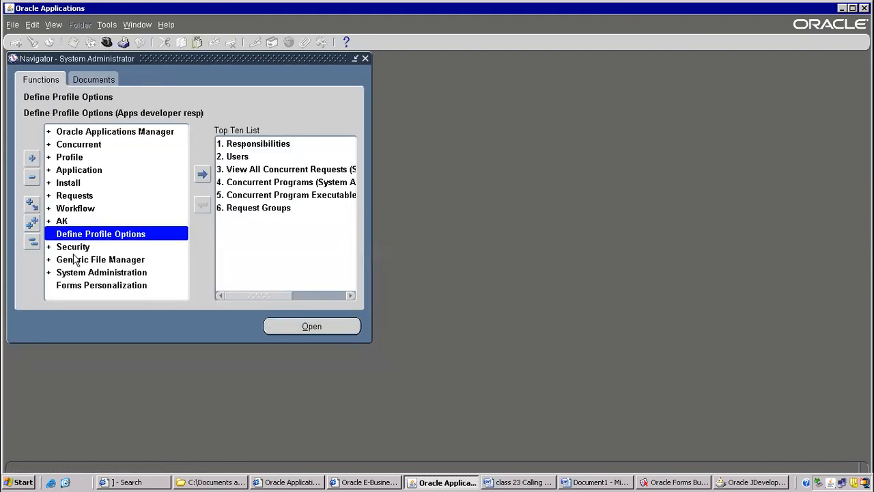
{"action": "double_click", "coordinate": [75, 249]}
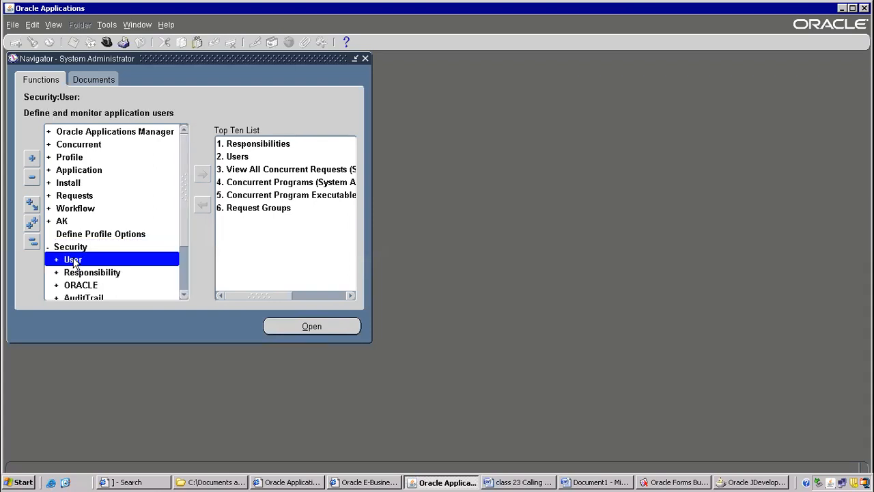
{"action": "double_click", "coordinate": [73, 259]}
{"action": "left_click", "coordinate": [73, 261]}
{"action": "left_click", "coordinate": [83, 272]}
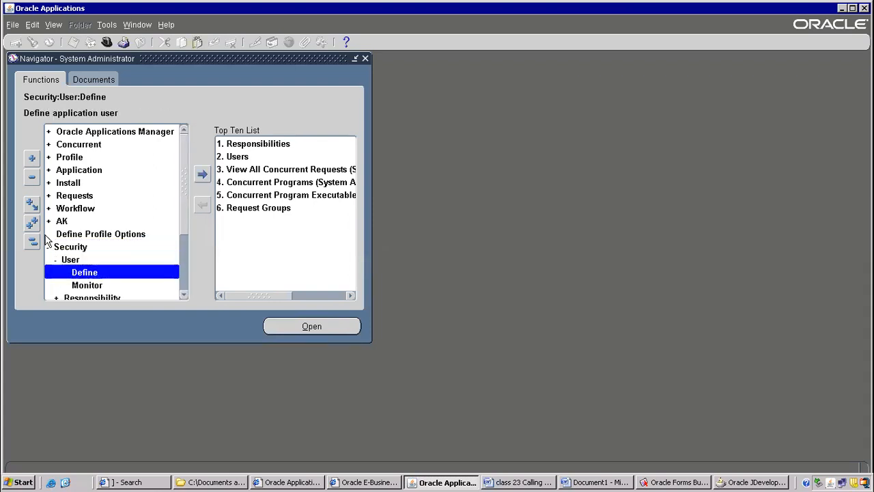
{"action": "double_click", "coordinate": [82, 272]}
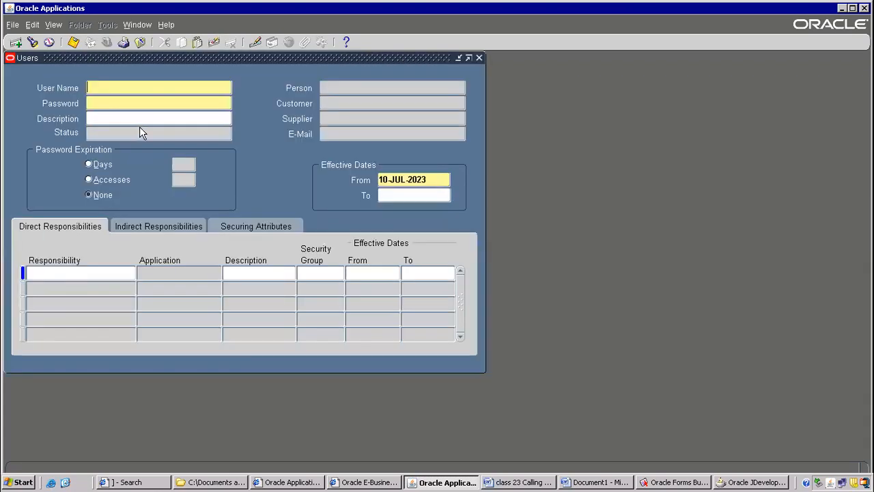
Point out the Person field and open the Form Personalizations window for the Users form.
{"action": "left_click", "coordinate": [343, 87]}
{"action": "left_click", "coordinate": [491, 279]}
{"action": "left_click", "coordinate": [165, 26]}
{"action": "mouse_move", "coordinate": [181, 85]}
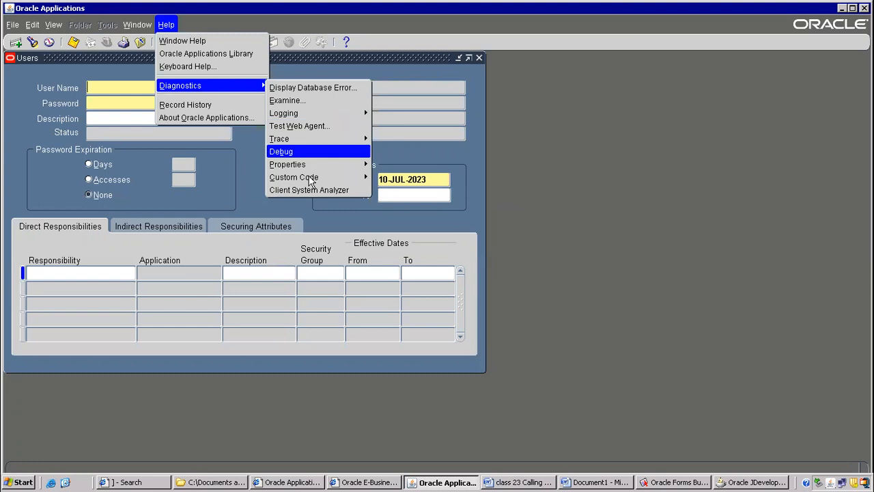
{"action": "mouse_move", "coordinate": [310, 179]}
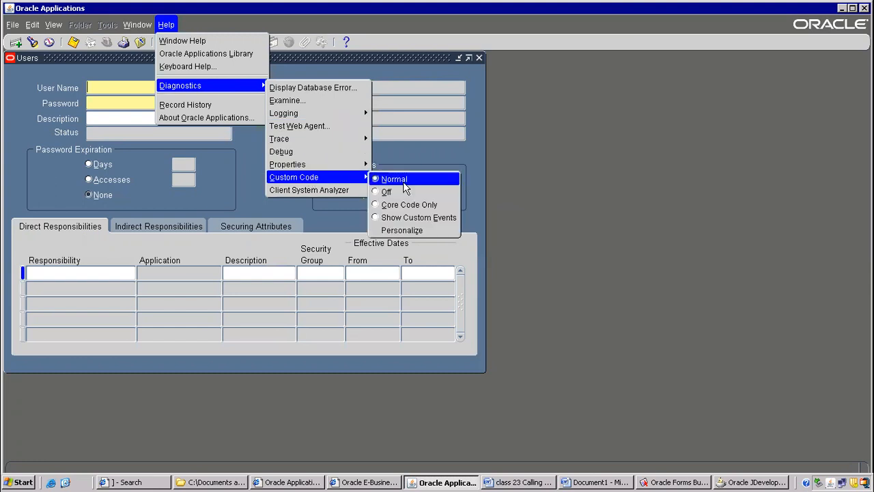
{"action": "left_click", "coordinate": [410, 232]}
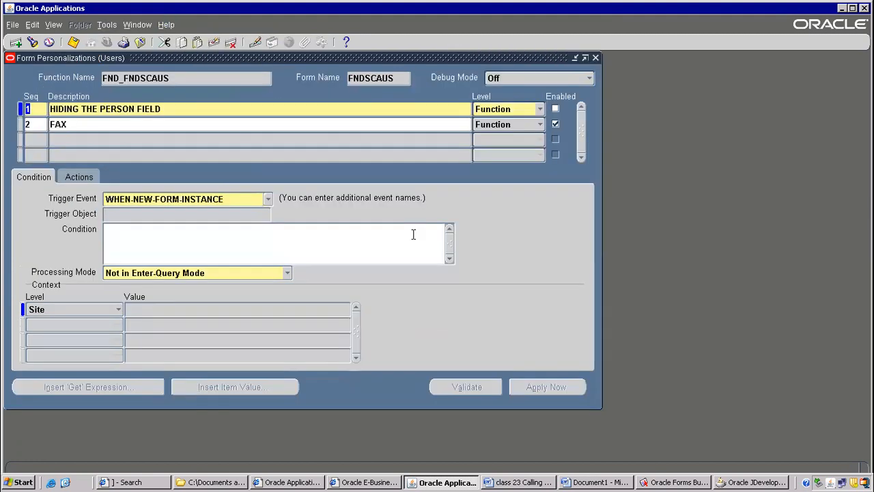
Disable the FAX personalization in sequence 2.
{"action": "left_click", "coordinate": [560, 124]}
{"action": "left_click", "coordinate": [282, 108]}
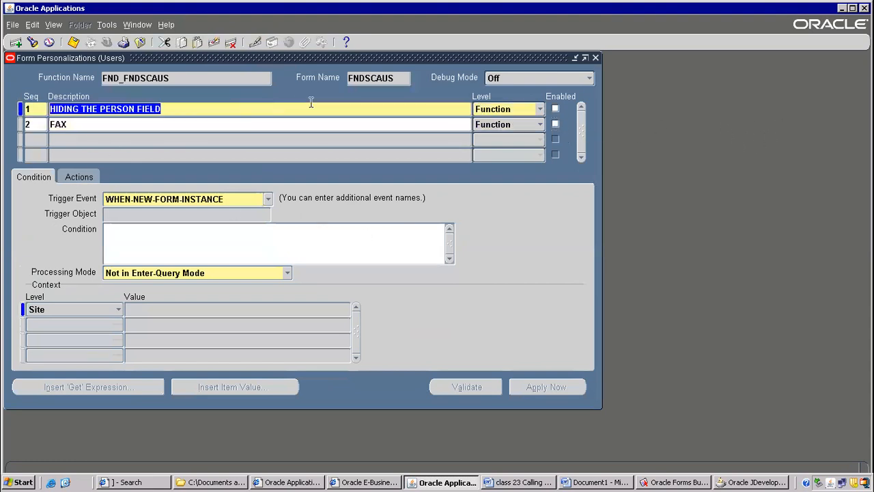
{"action": "left_click", "coordinate": [555, 109]}
{"action": "left_click", "coordinate": [556, 124]}
{"action": "left_click", "coordinate": [555, 110]}
{"action": "left_click", "coordinate": [555, 125]}
{"action": "left_click", "coordinate": [556, 111]}
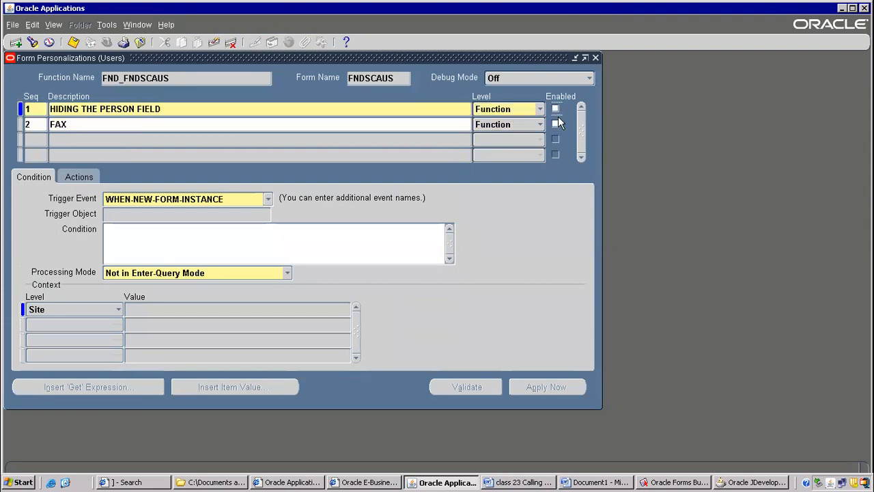
Add a personalization with sequence 5 and the description "Hide Person field".
{"action": "left_click", "coordinate": [29, 142]}
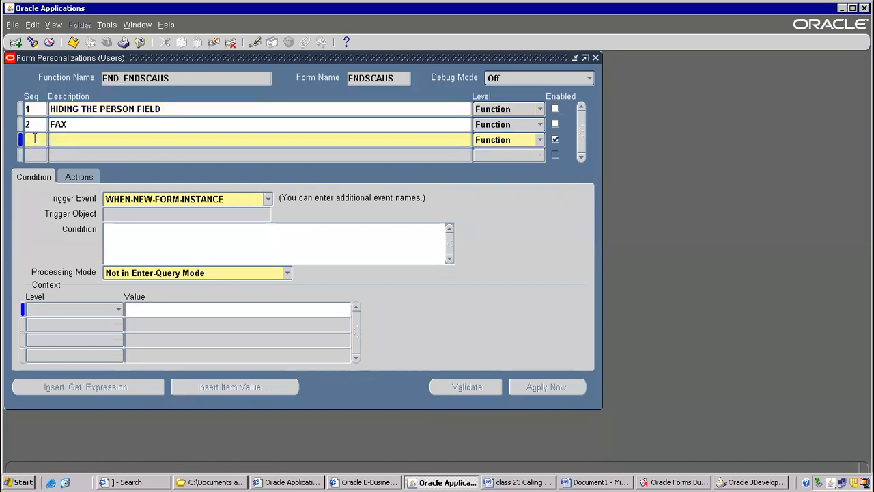
{"action": "left_click", "coordinate": [91, 135]}
{"action": "double_click", "coordinate": [34, 142]}
{"action": "type", "text": "5"}
{"action": "key", "text": "Tab"}
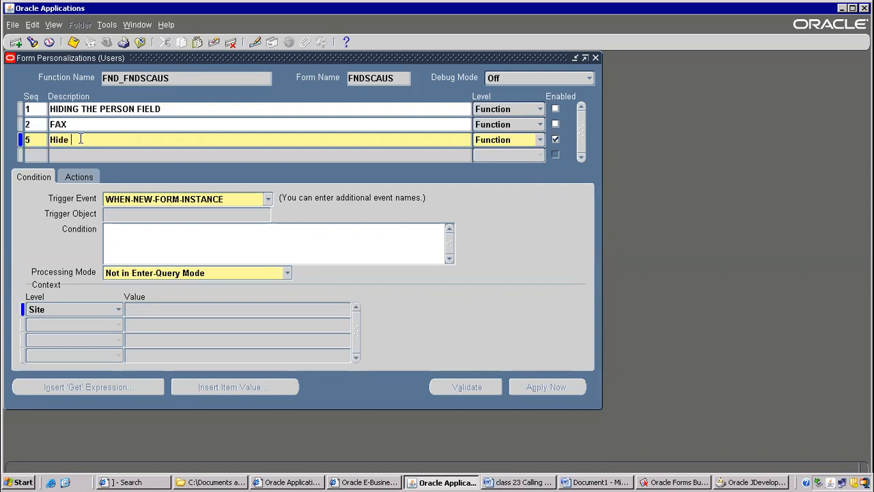
{"action": "type", "text": "Hide Person field"}
Review the trigger events available for the "Hide Person field" personalization, keeping WHEN-NEW-FORM-INSTANCE as its trigger.
{"action": "left_click_drag", "start_coordinate": [174, 55], "coordinate": [399, 122]}
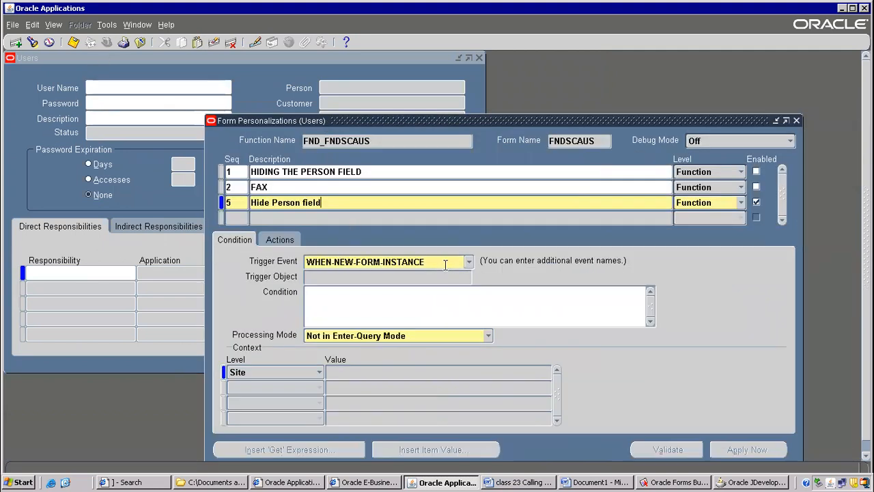
{"action": "left_click", "coordinate": [468, 263]}
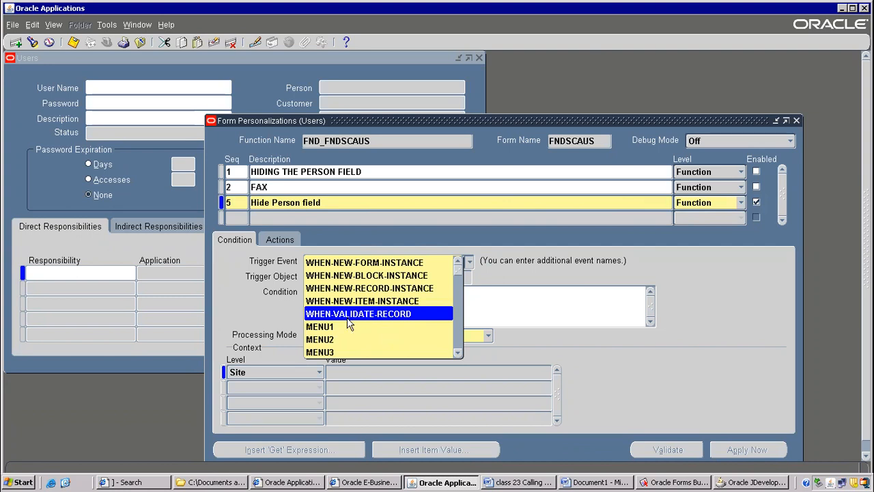
{"action": "scroll", "coordinate": [455, 306], "scroll_direction": "down", "scroll_amount": 8}
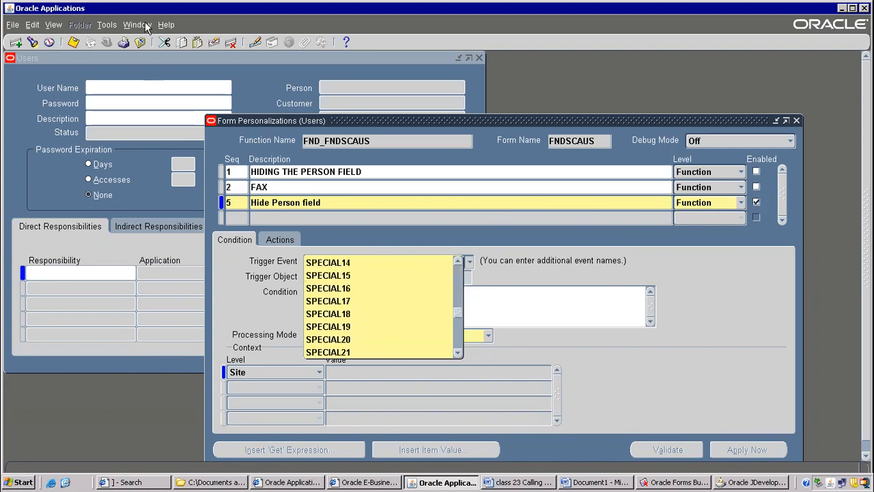
{"action": "left_click", "coordinate": [107, 25]}
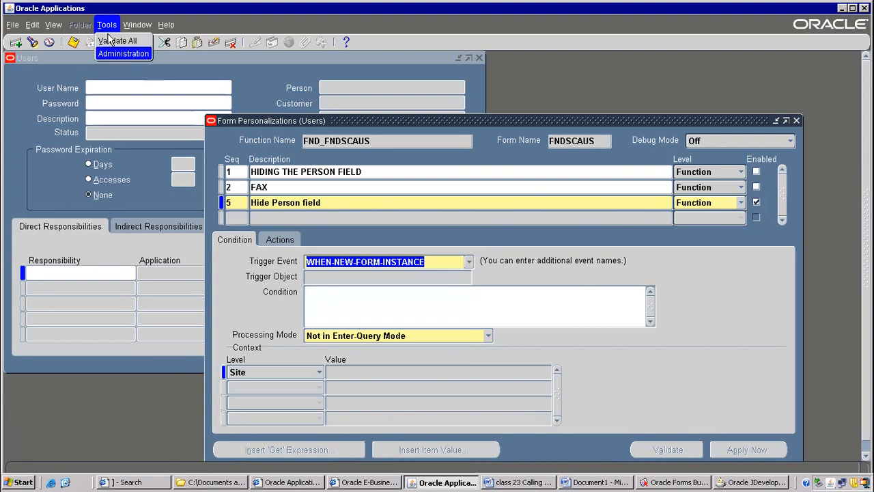
{"action": "left_click", "coordinate": [471, 263]}
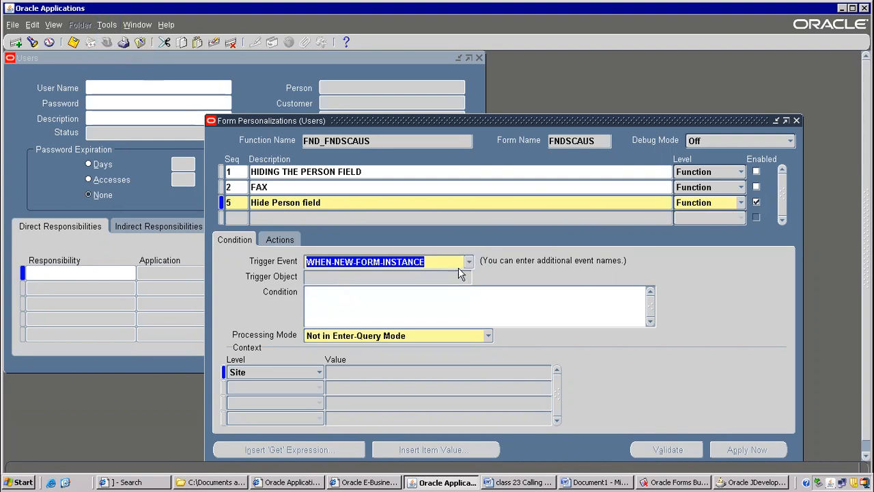
{"action": "left_click", "coordinate": [468, 262]}
{"action": "left_click_drag", "start_coordinate": [457, 278], "coordinate": [459, 372]}
{"action": "left_click", "coordinate": [328, 295]}
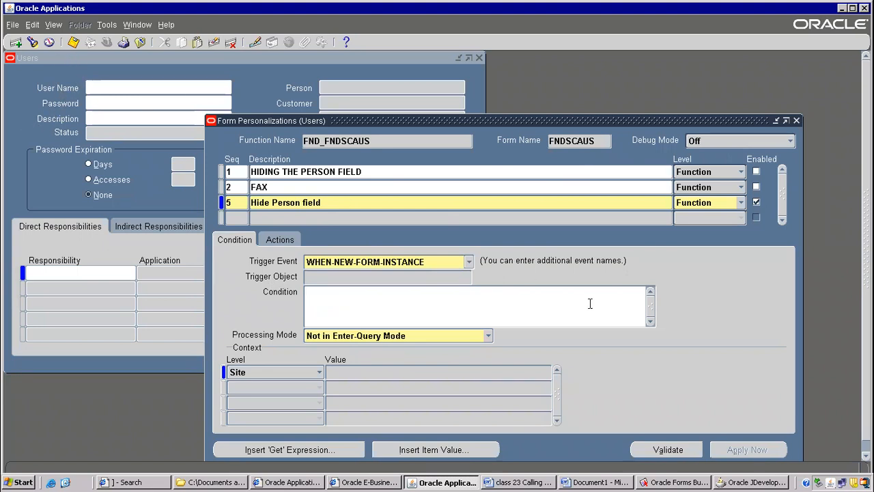
Compare the block-level trigger event with the user details and responsibilities blocks on the Users form.
{"action": "left_click", "coordinate": [469, 262]}
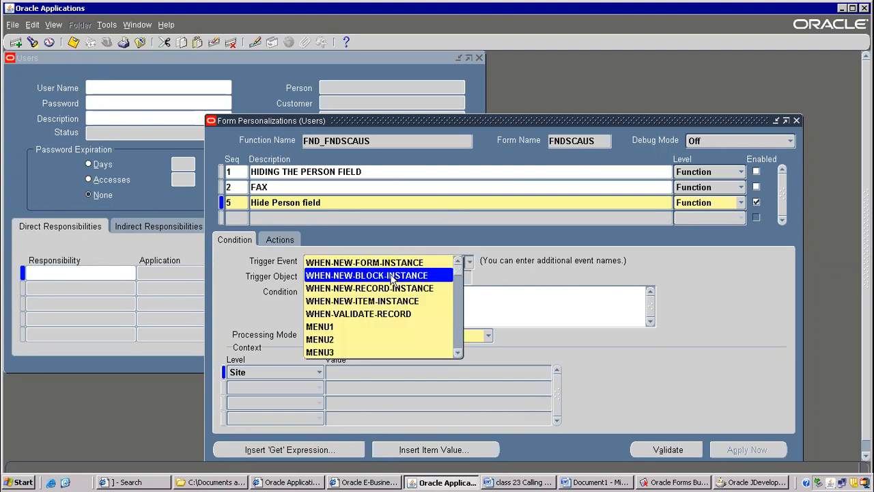
{"action": "left_click", "coordinate": [47, 273]}
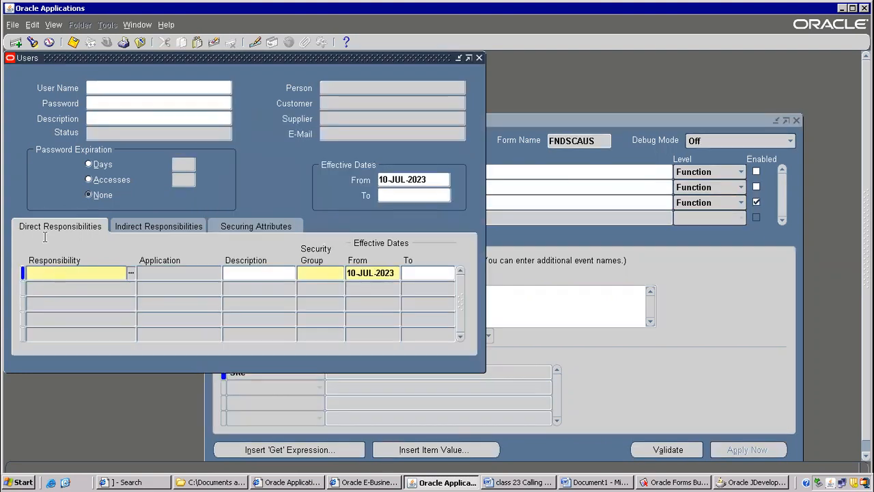
{"action": "left_click", "coordinate": [114, 87]}
{"action": "left_click", "coordinate": [99, 276]}
{"action": "left_click", "coordinate": [523, 171]}
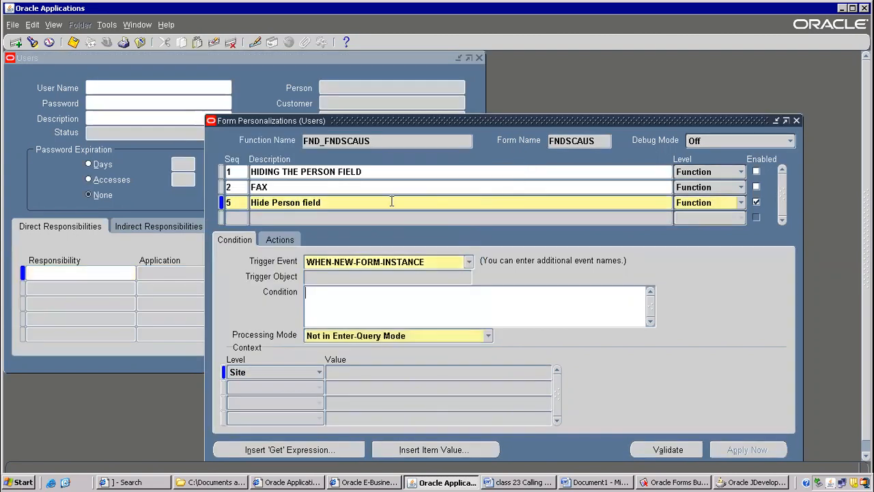
Add an action with sequence 1 and type Property to the "Hide Person field" personalization.
{"action": "left_click", "coordinate": [392, 203]}
{"action": "left_click", "coordinate": [276, 241]}
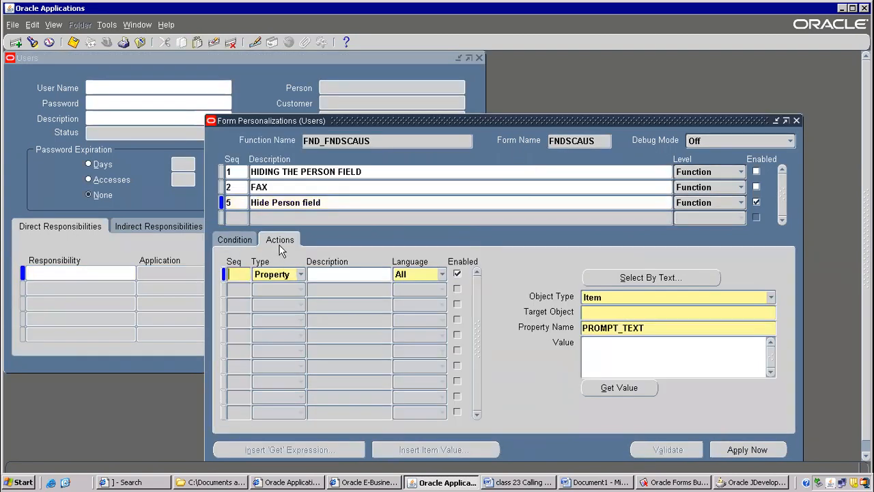
{"action": "type", "text": "1"}
{"action": "left_click", "coordinate": [298, 277]}
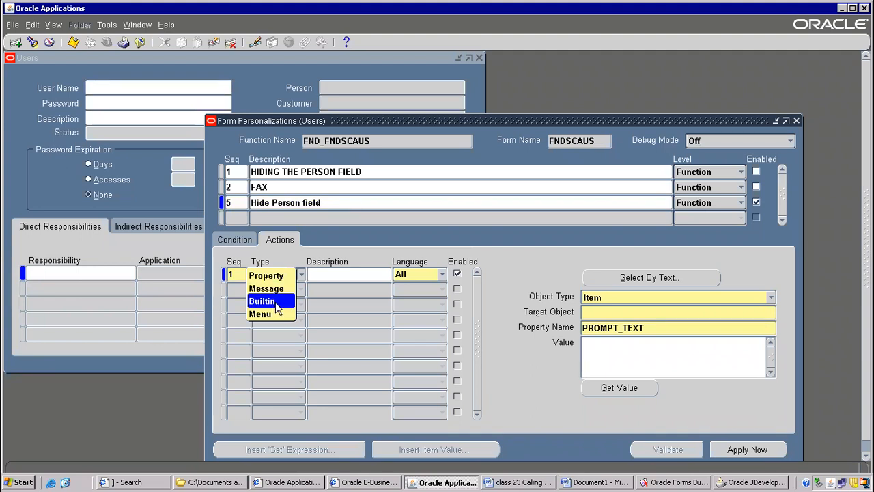
{"action": "left_click", "coordinate": [272, 276]}
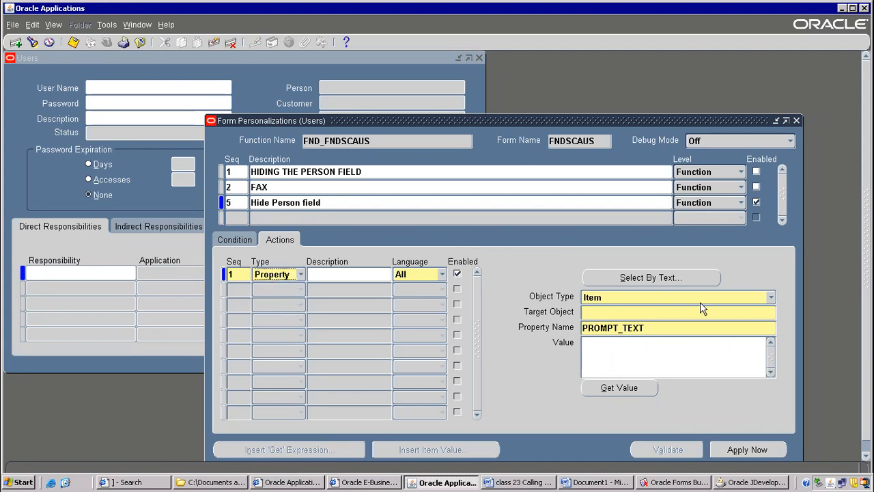
Relate the Tab Page object type to the Direct Responsibilities, Indirect Responsibilities and Securing Attributes pages of the Users form.
{"action": "left_click", "coordinate": [772, 299]}
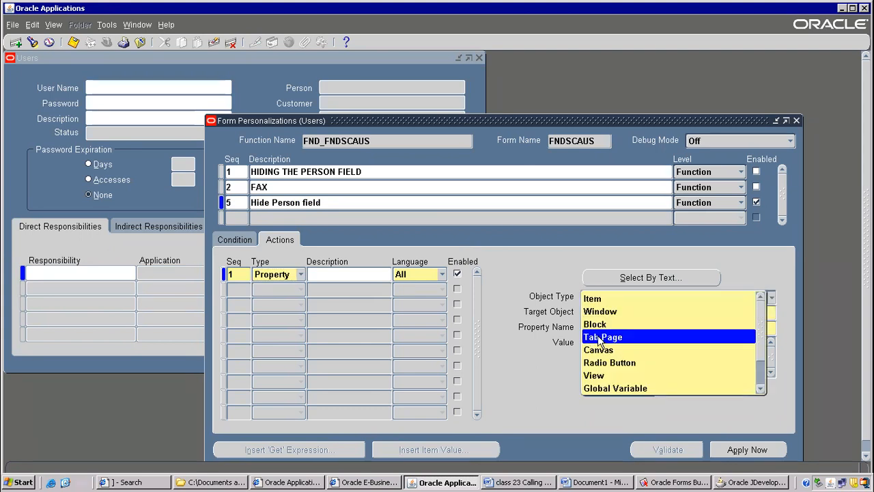
{"action": "left_click", "coordinate": [53, 232]}
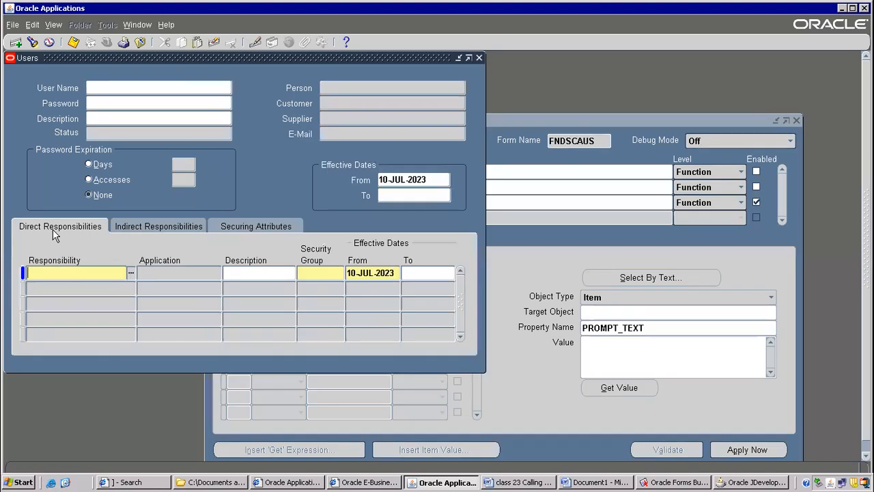
{"action": "left_click", "coordinate": [144, 226]}
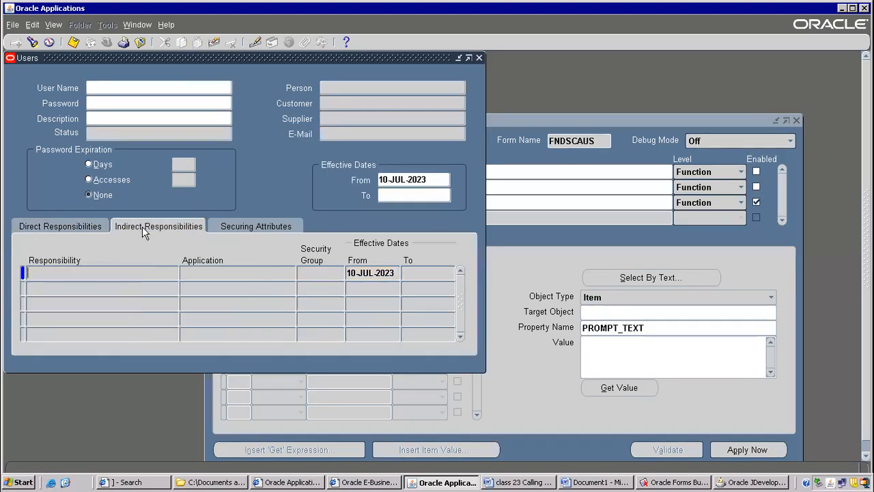
{"action": "left_click", "coordinate": [259, 227]}
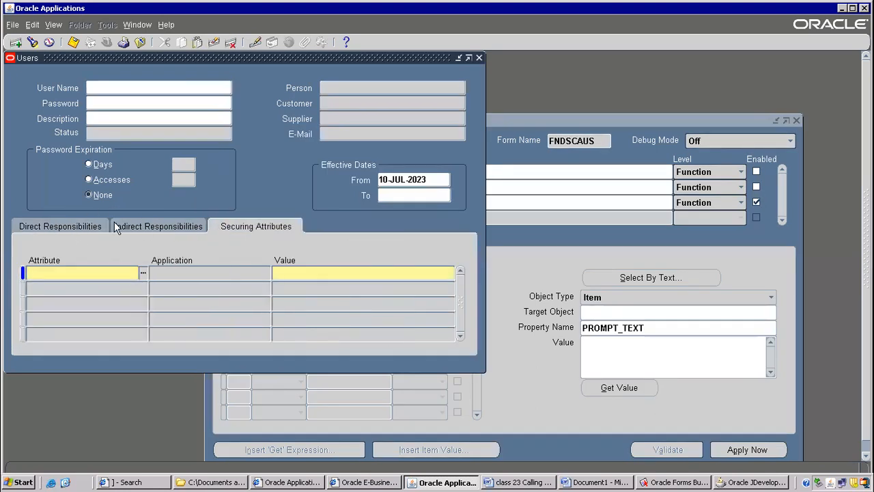
{"action": "left_click", "coordinate": [584, 233]}
Review the available object types and choose Item for the property action.
{"action": "left_click", "coordinate": [770, 300]}
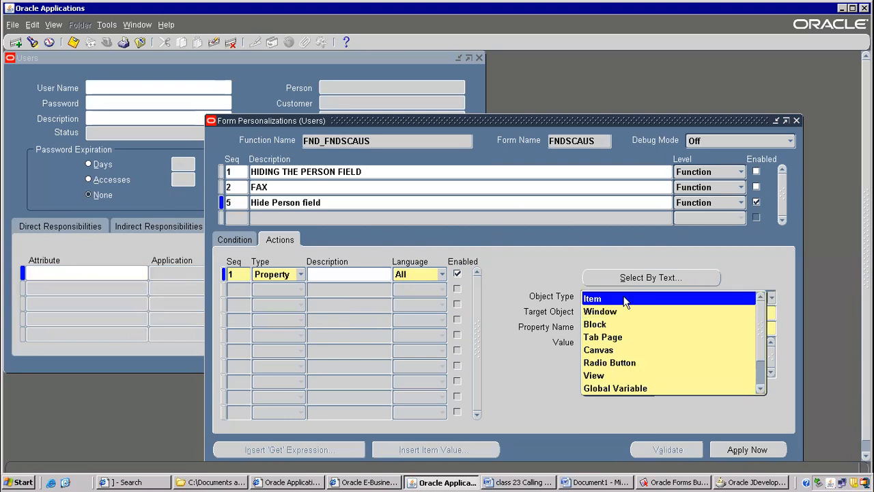
{"action": "scroll", "coordinate": [626, 304], "scroll_direction": "down", "scroll_amount": 1}
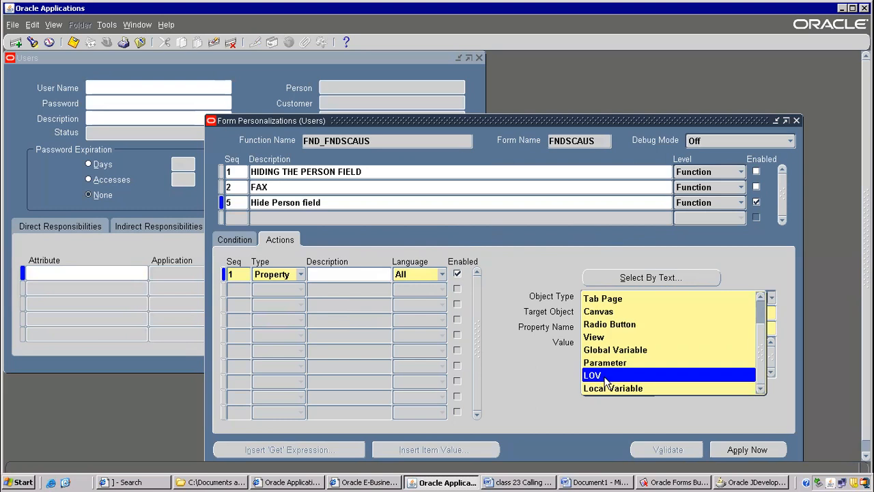
{"action": "scroll", "coordinate": [608, 363], "scroll_direction": "up", "scroll_amount": 1}
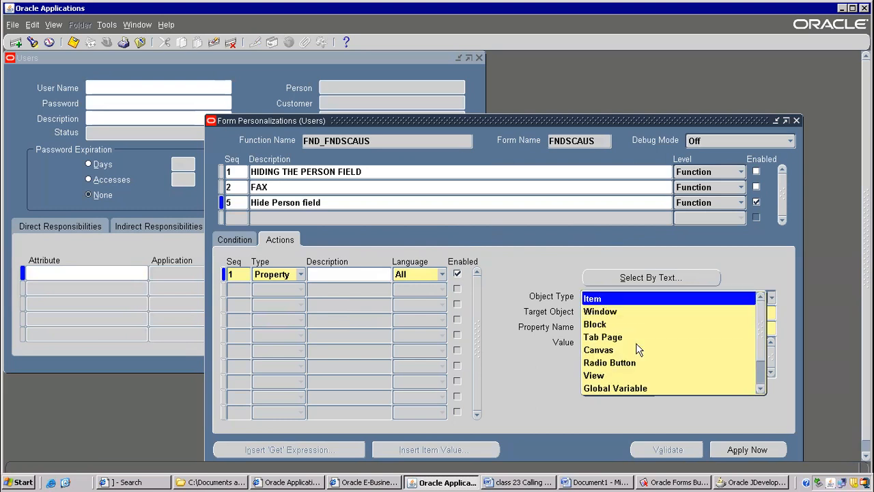
{"action": "left_click", "coordinate": [592, 302]}
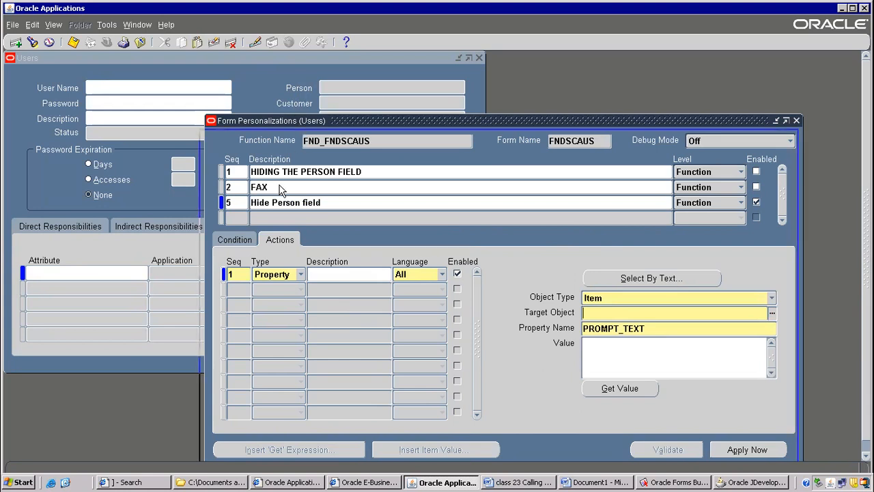
Browse the form's objects and set the action's target object to USER.EMPLOYEE_NAME, the item behind the Person prompt.
{"action": "left_click_drag", "start_coordinate": [299, 122], "coordinate": [280, 184]}
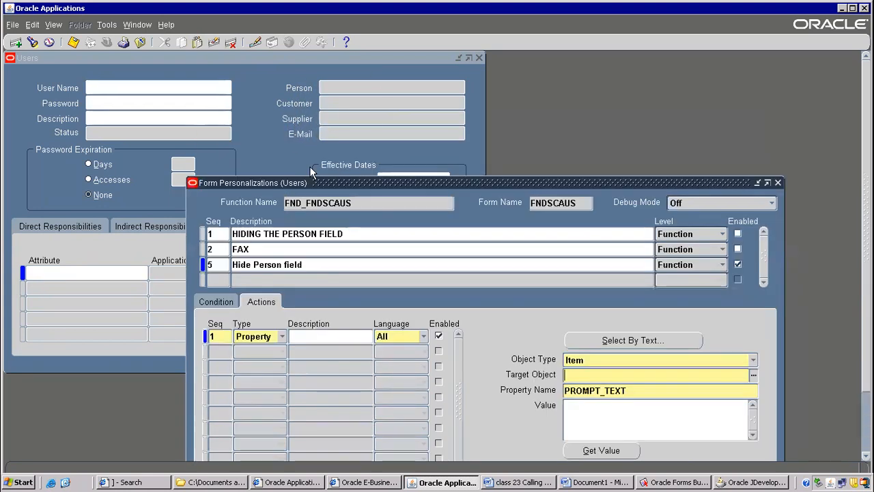
{"action": "left_click", "coordinate": [752, 379]}
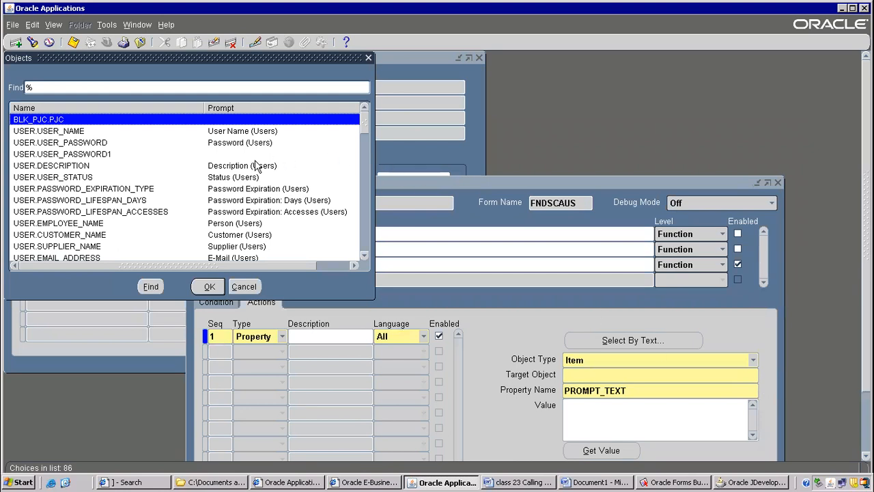
{"action": "left_click_drag", "start_coordinate": [221, 58], "coordinate": [640, 130]}
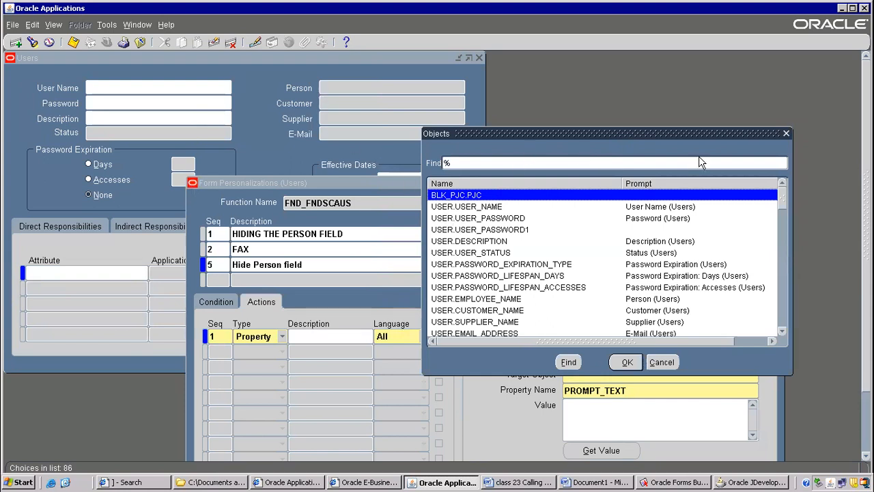
{"action": "left_click", "coordinate": [784, 331]}
{"action": "left_click", "coordinate": [784, 332]}
{"action": "left_click", "coordinate": [784, 331]}
{"action": "left_click", "coordinate": [784, 331]}
{"action": "left_click", "coordinate": [784, 330]}
{"action": "left_click", "coordinate": [784, 331]}
{"action": "left_click", "coordinate": [784, 331]}
{"action": "left_click", "coordinate": [784, 330]}
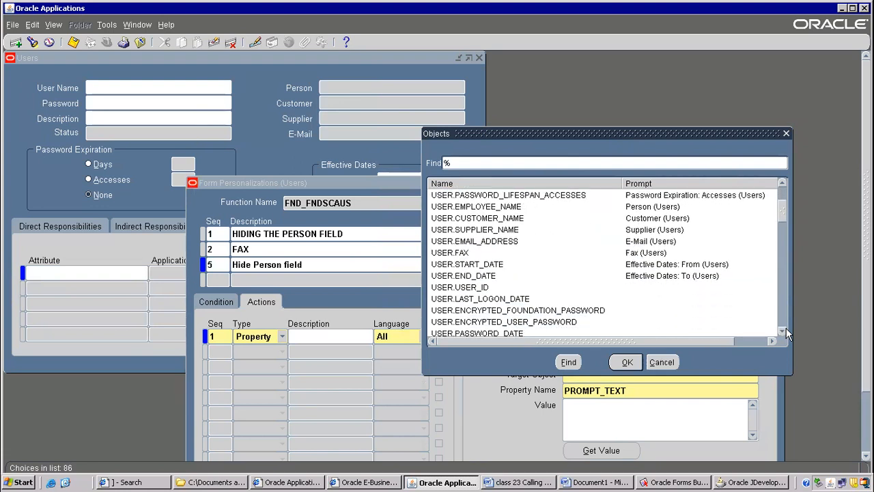
{"action": "left_click", "coordinate": [784, 330]}
{"action": "left_click", "coordinate": [784, 331]}
{"action": "left_click", "coordinate": [784, 331]}
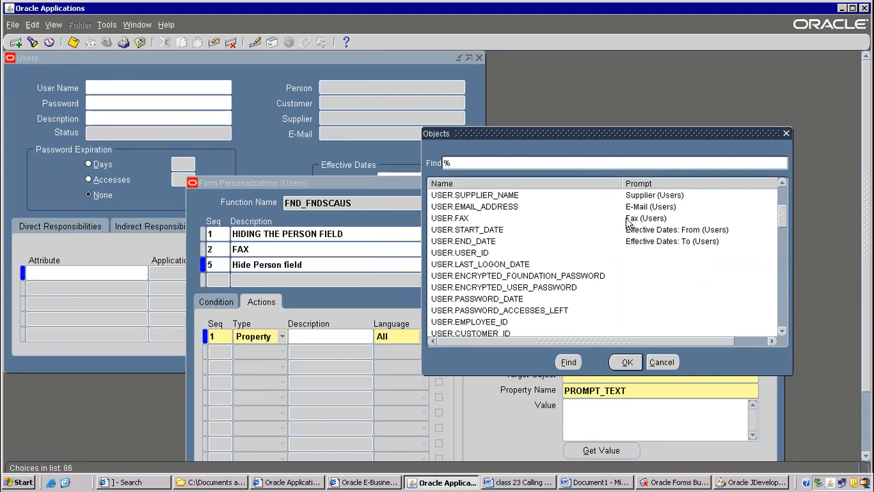
{"action": "left_click", "coordinate": [782, 183]}
{"action": "left_click", "coordinate": [782, 183]}
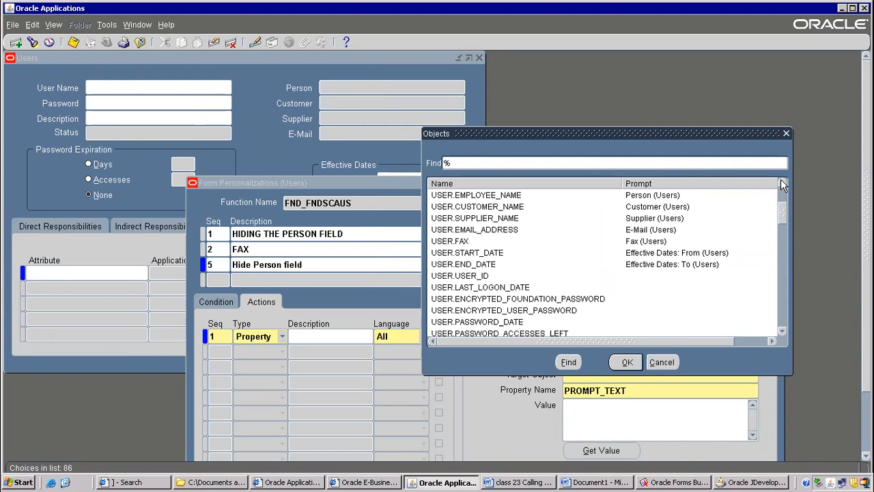
{"action": "left_click", "coordinate": [782, 183]}
{"action": "left_click", "coordinate": [462, 206]}
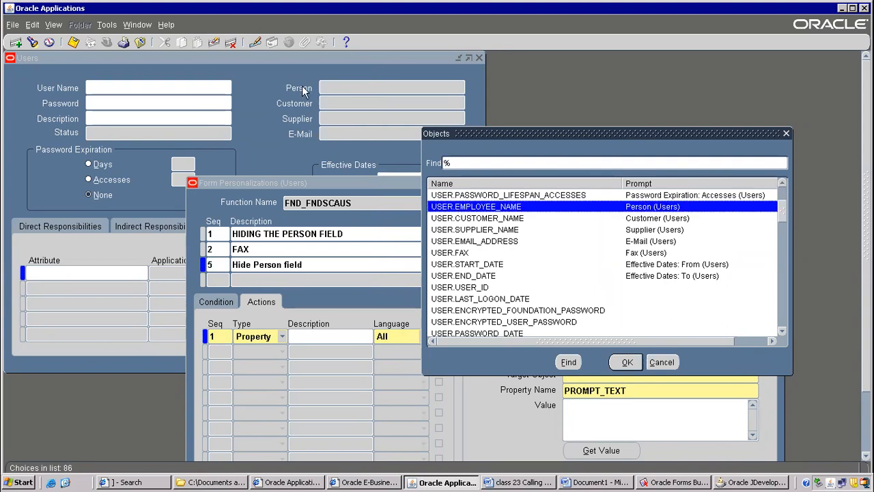
{"action": "double_click", "coordinate": [624, 206]}
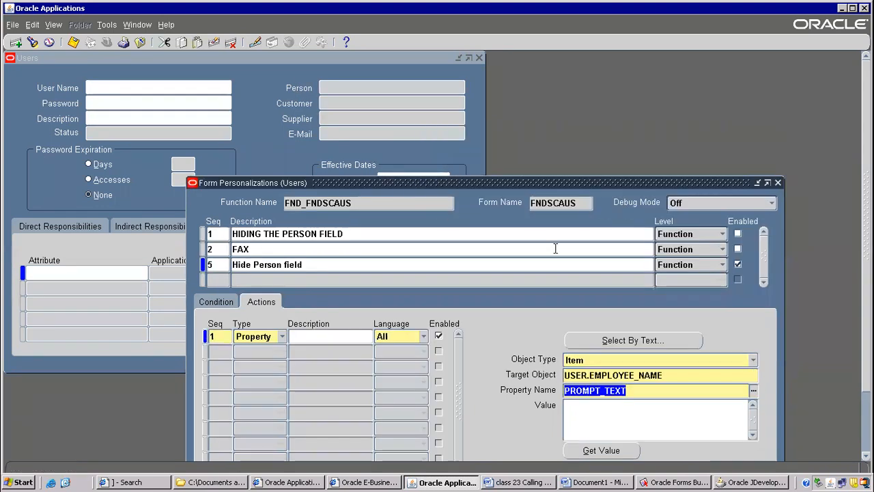
Retrieve the current PROMPT_TEXT value of the Person item and change the action's property name to ENABLED.
{"action": "left_click_drag", "start_coordinate": [575, 180], "coordinate": [485, 110]}
{"action": "left_click", "coordinate": [524, 384]}
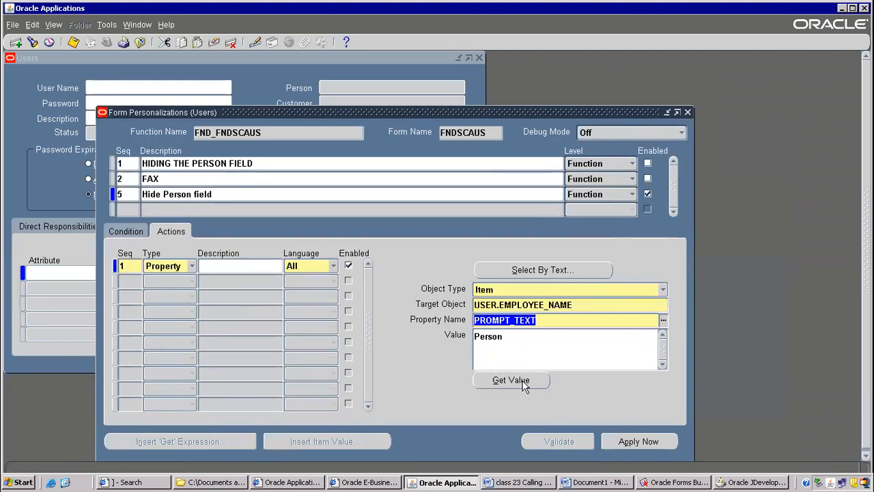
{"action": "left_click", "coordinate": [663, 322]}
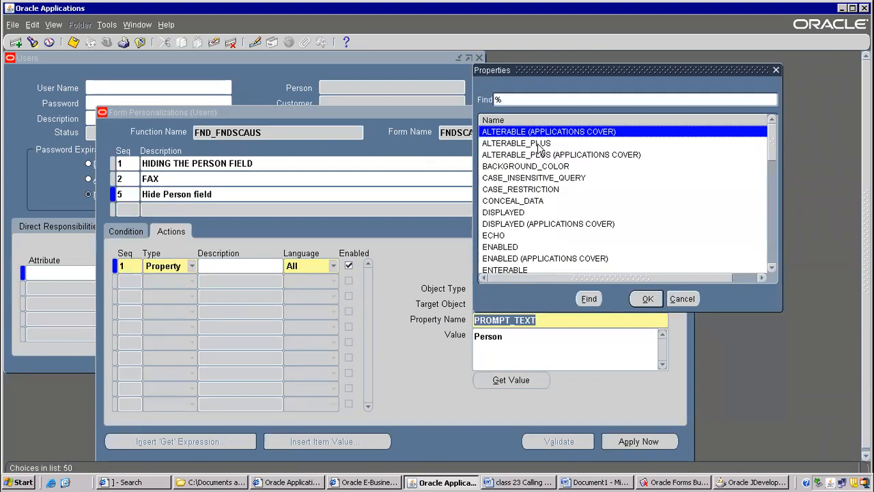
{"action": "left_click", "coordinate": [501, 251]}
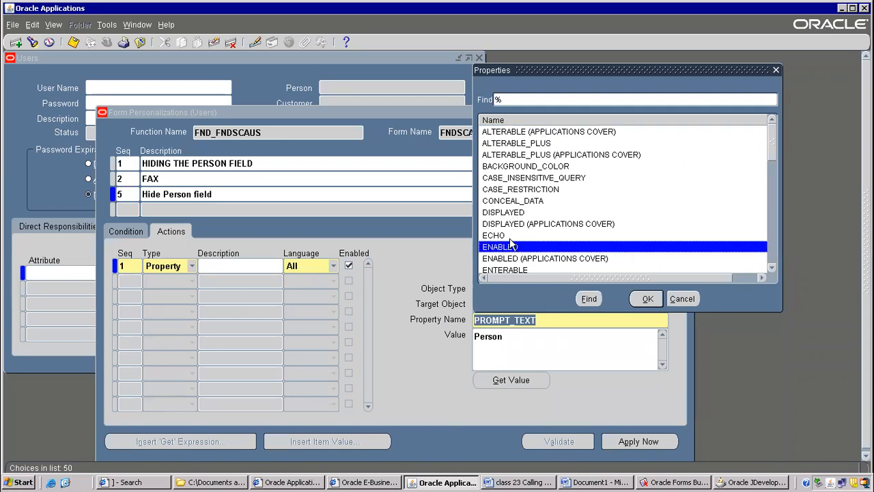
{"action": "left_click", "coordinate": [645, 298]}
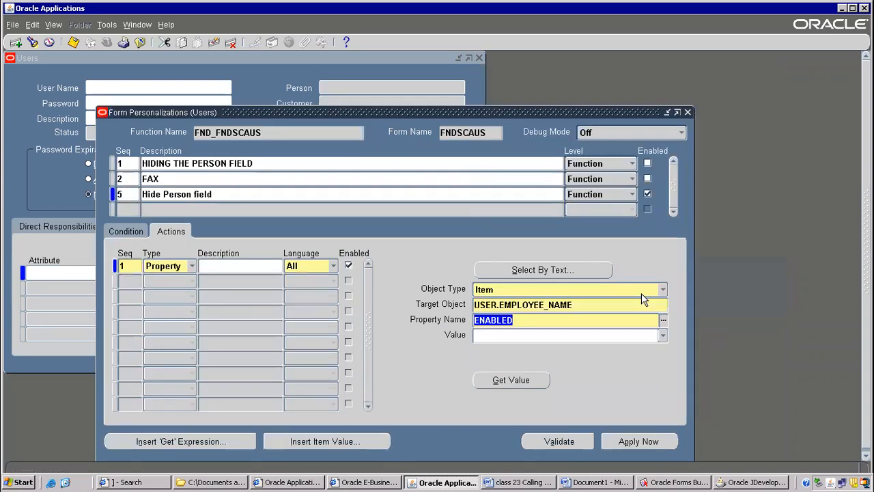
Retrieve the current value of the ENABLED property and set it to FALSE.
{"action": "left_click", "coordinate": [523, 386]}
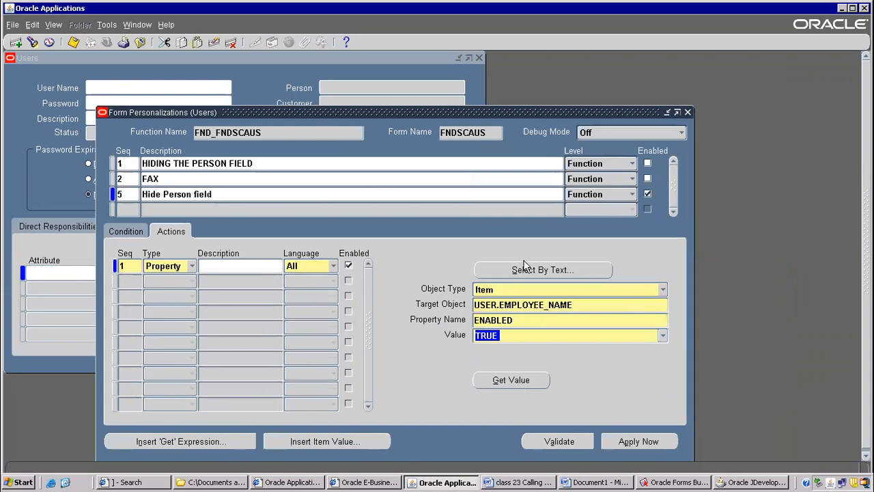
{"action": "left_click", "coordinate": [663, 335]}
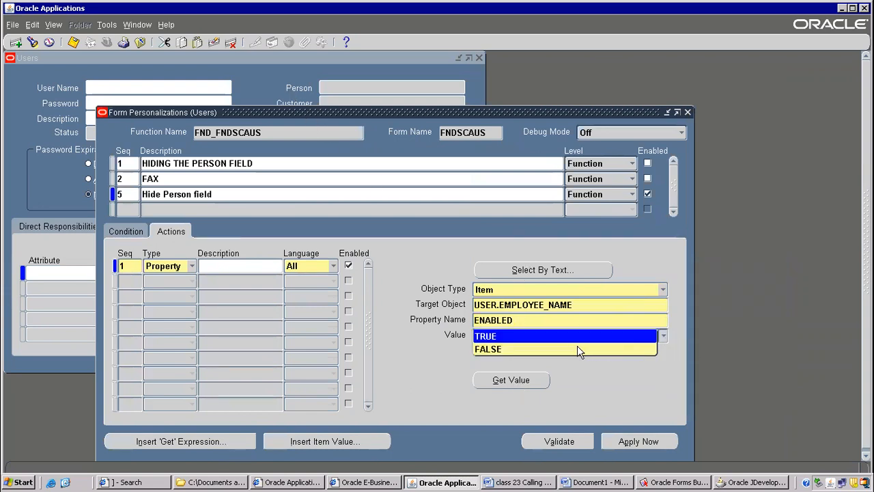
{"action": "left_click", "coordinate": [553, 349]}
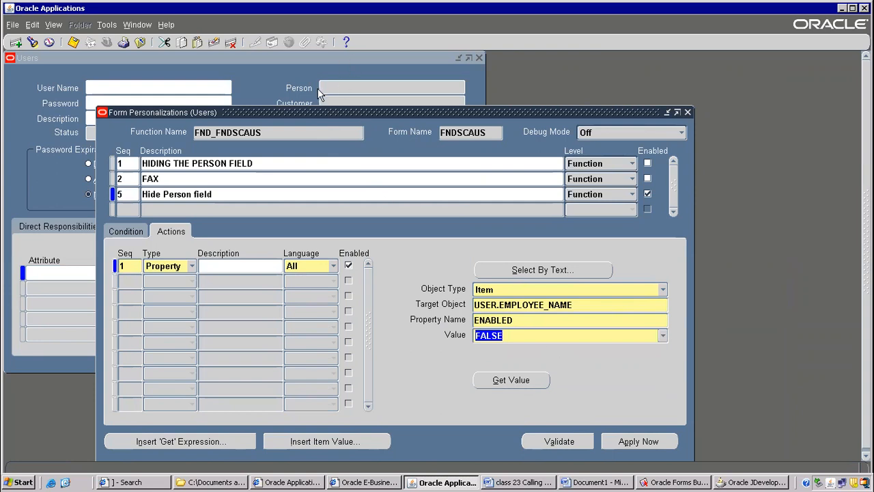
Validate the action's FALSE value for the Person item and apply the personalization to the open Users form.
{"action": "left_click", "coordinate": [568, 443]}
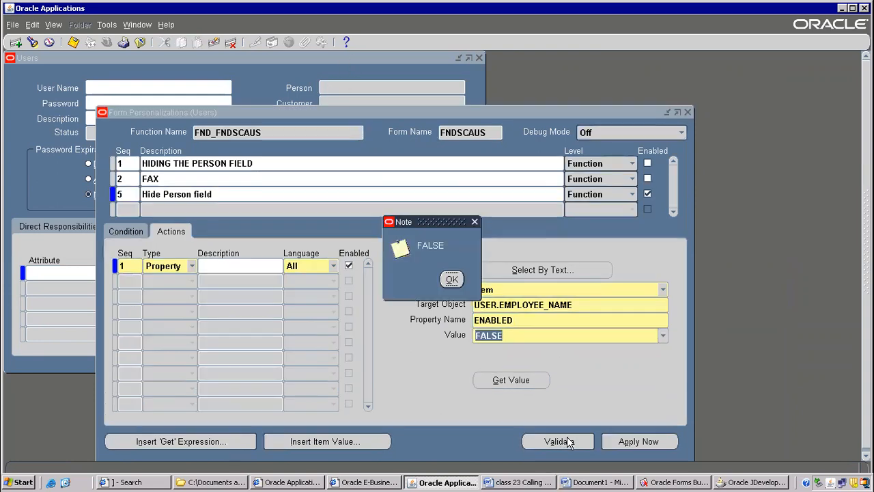
{"action": "left_click", "coordinate": [449, 280]}
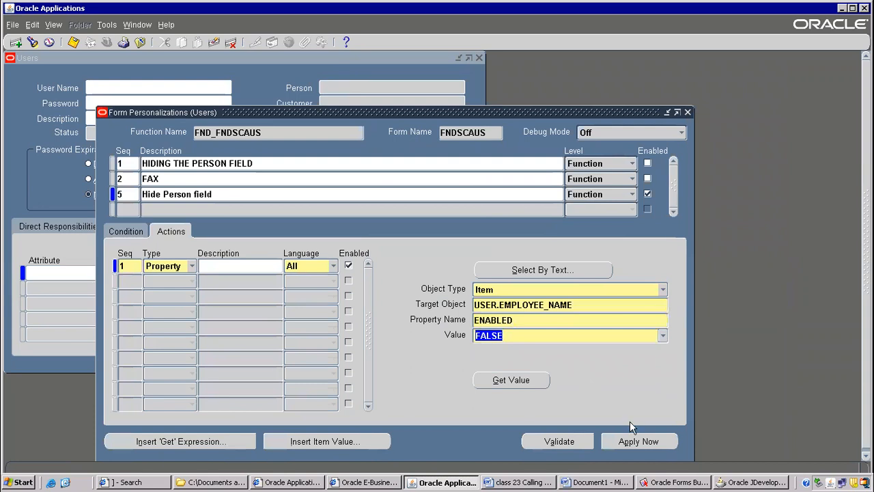
{"action": "left_click", "coordinate": [624, 441]}
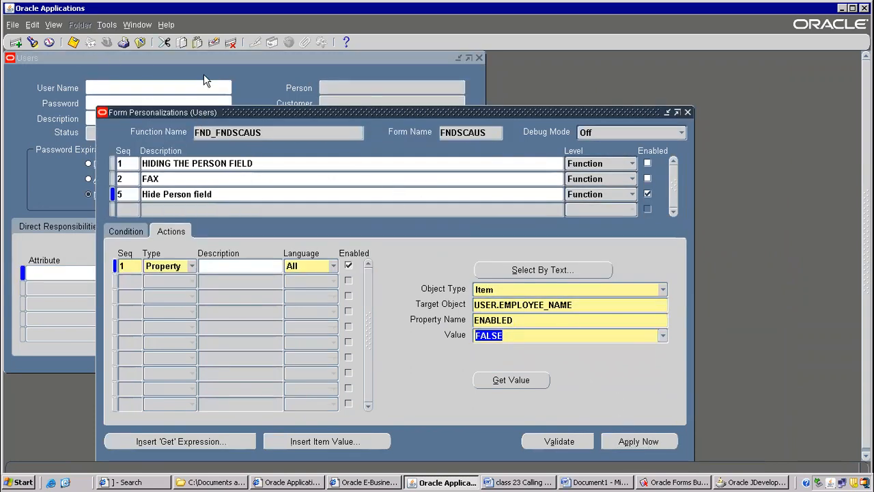
Save the personalization changes while closing the personalization form, and reload the Users form from the System Administrator navigator.
{"action": "left_click", "coordinate": [141, 43]}
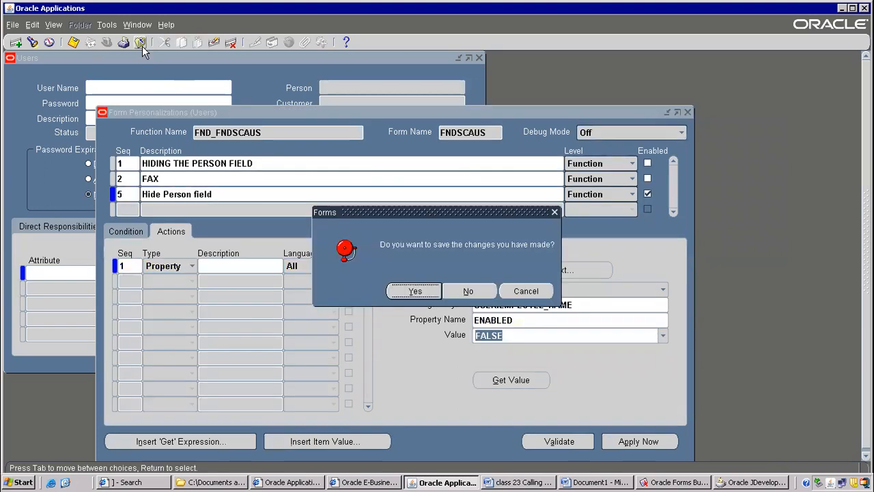
{"action": "left_click", "coordinate": [421, 295]}
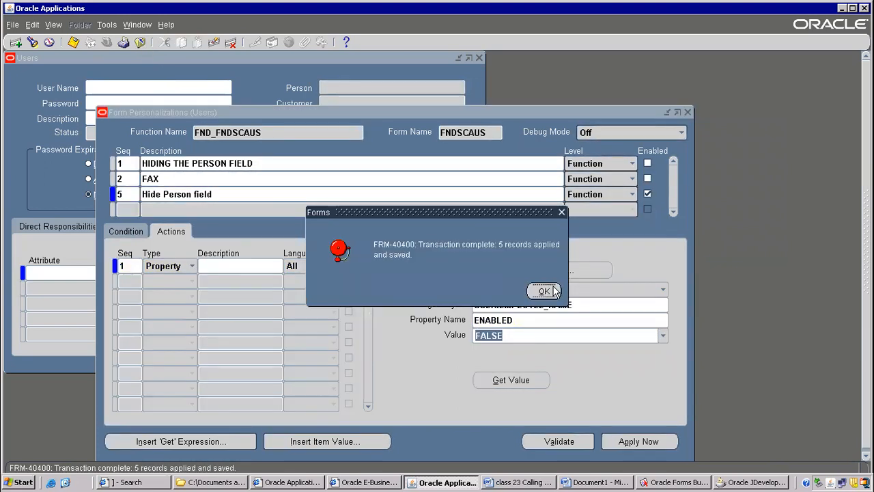
{"action": "left_click", "coordinate": [550, 291]}
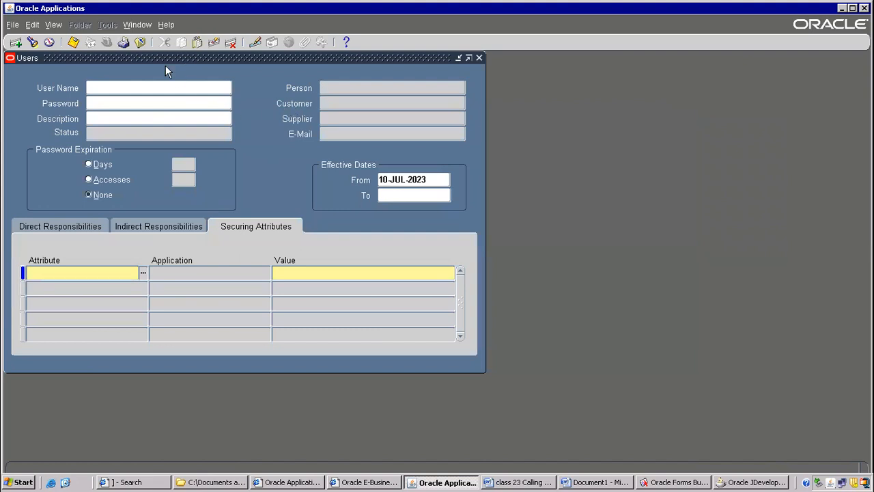
{"action": "left_click", "coordinate": [140, 43]}
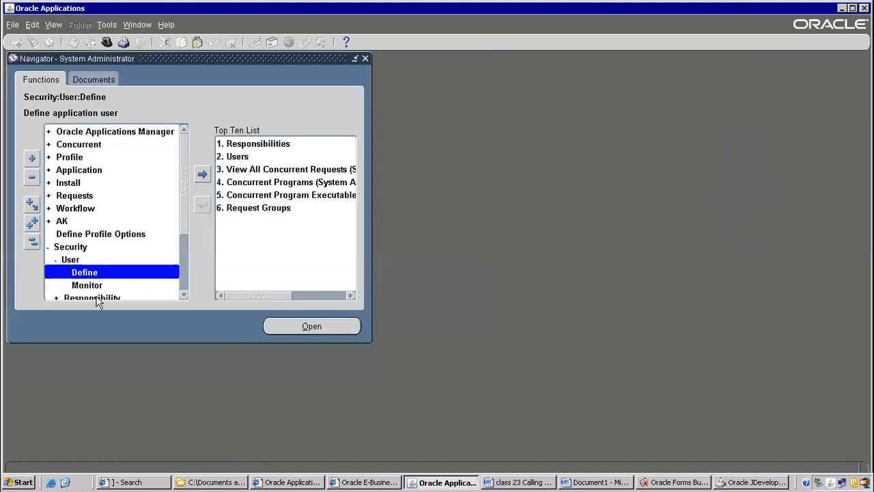
{"action": "double_click", "coordinate": [96, 275]}
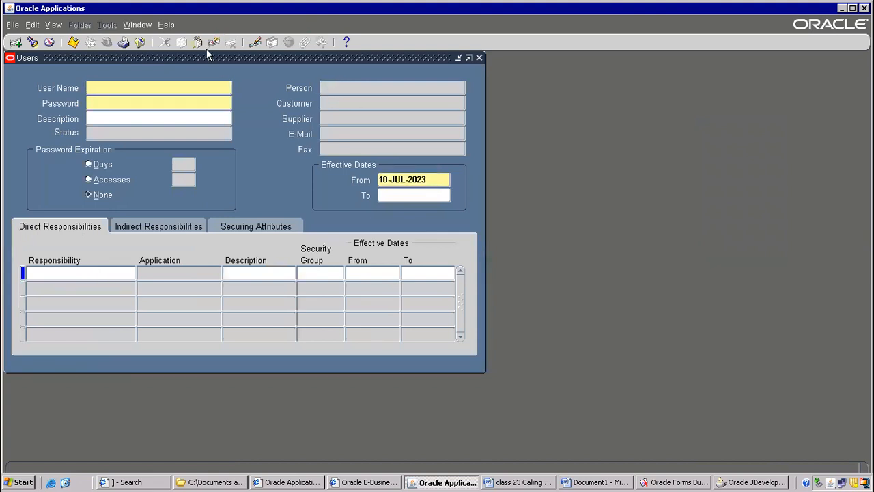
Open the Users form's personalizations and display the actions of the Hide Person field entry.
{"action": "left_click", "coordinate": [168, 26]}
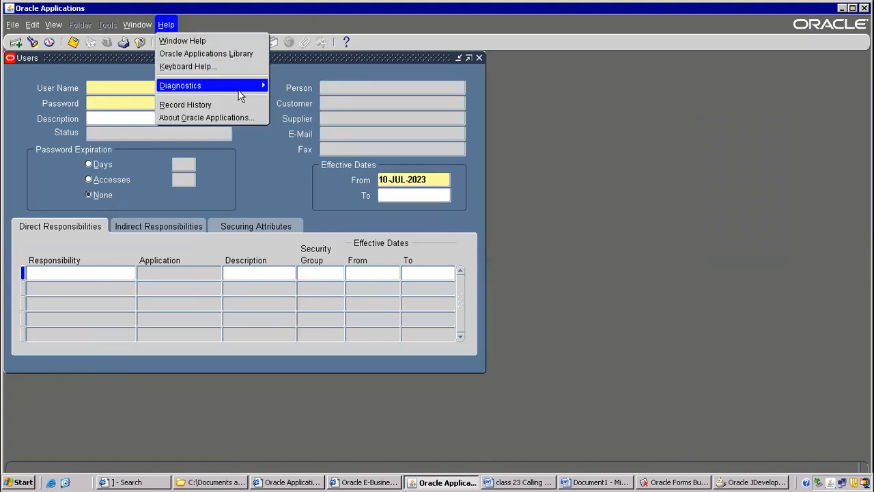
{"action": "mouse_move", "coordinate": [252, 86]}
{"action": "mouse_move", "coordinate": [342, 177]}
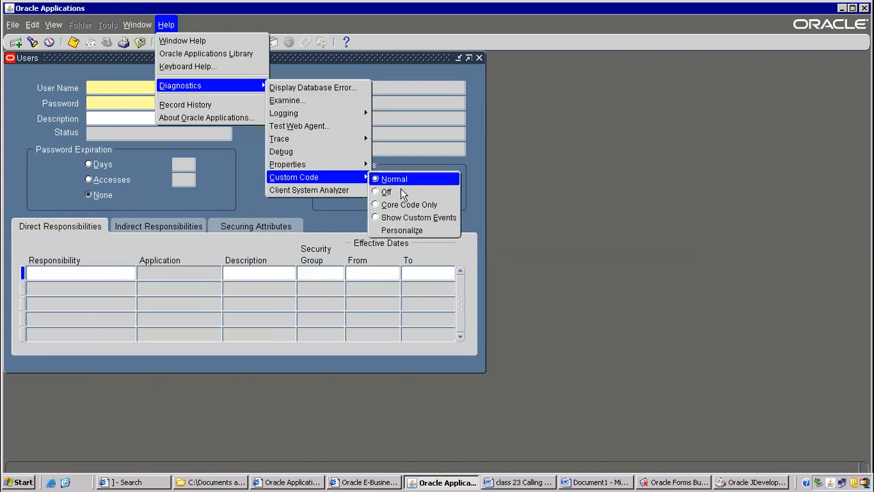
{"action": "left_click", "coordinate": [402, 230]}
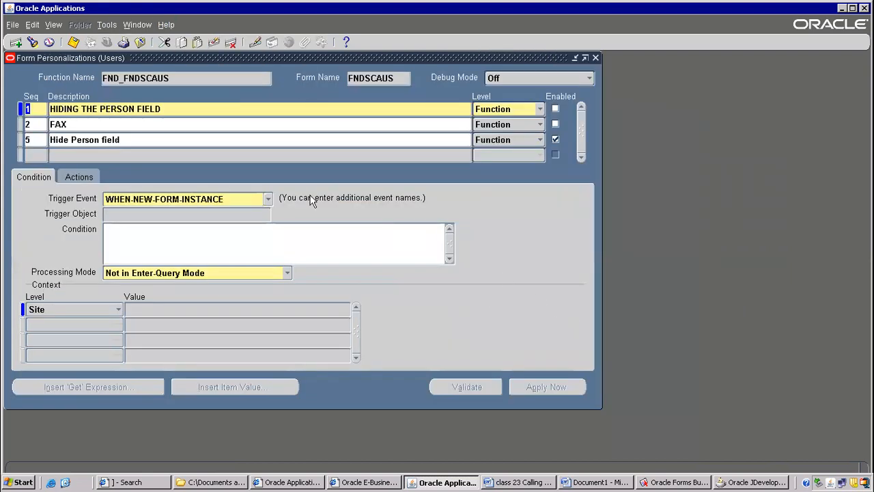
{"action": "left_click", "coordinate": [151, 140]}
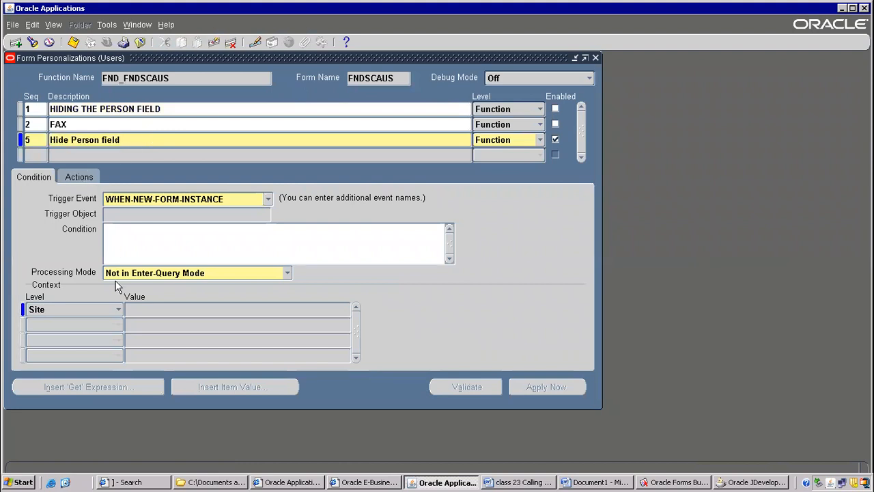
{"action": "left_click", "coordinate": [89, 177]}
Change the Person item's action property to DISPLAYED with the value FALSE, and save the personalization.
{"action": "left_click", "coordinate": [432, 264]}
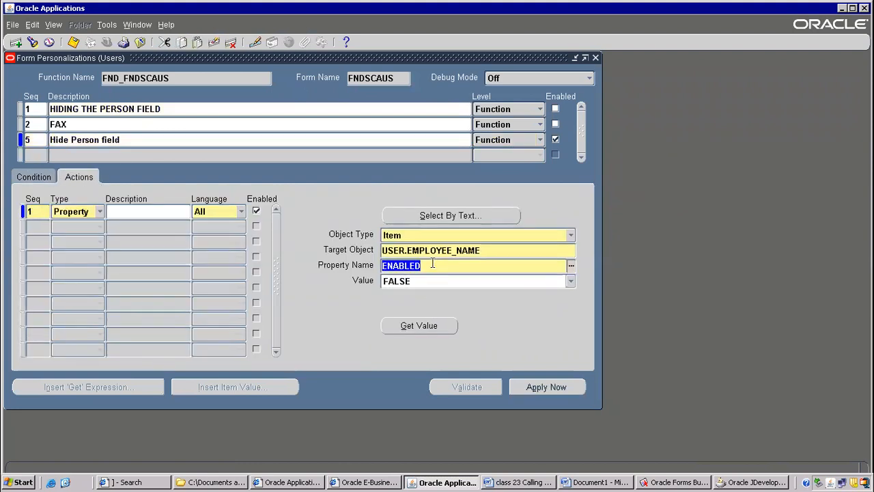
{"action": "left_click", "coordinate": [572, 266]}
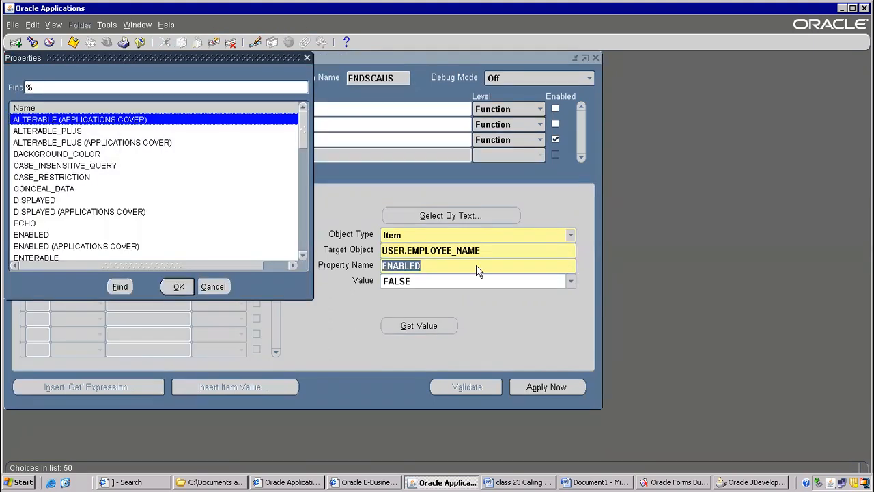
{"action": "double_click", "coordinate": [44, 201]}
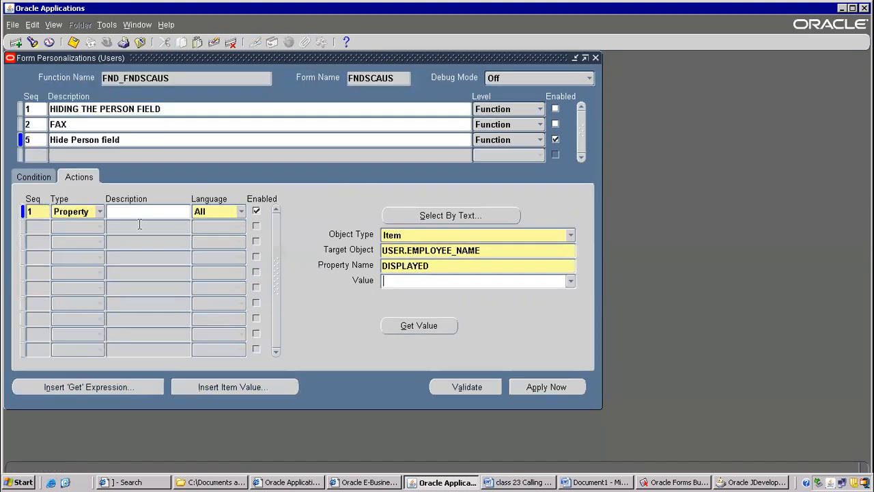
{"action": "left_click", "coordinate": [571, 281]}
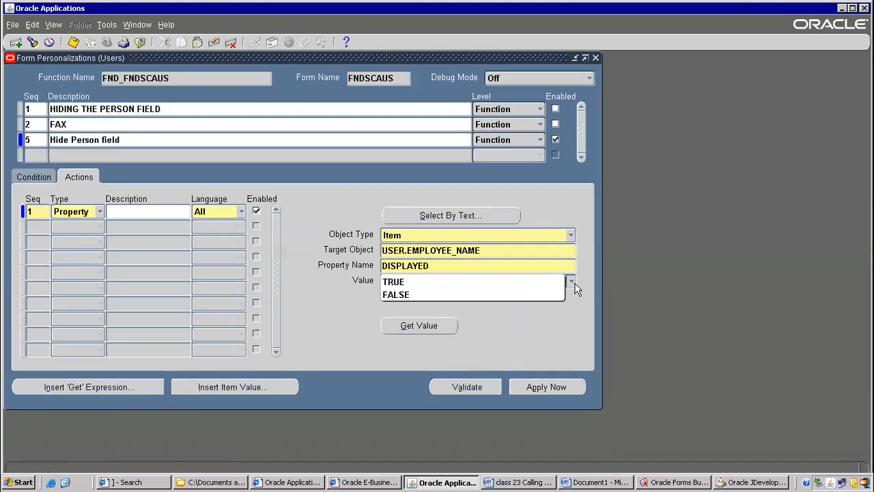
{"action": "left_click", "coordinate": [396, 297]}
{"action": "left_click", "coordinate": [73, 42]}
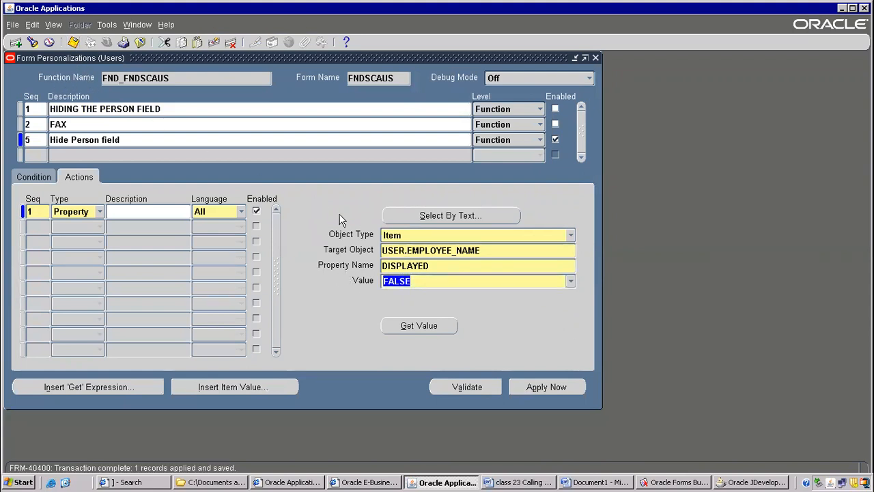
Close the personalization and Users forms, and reopen the Users form to check the Person field.
{"action": "key", "text": "F4"}
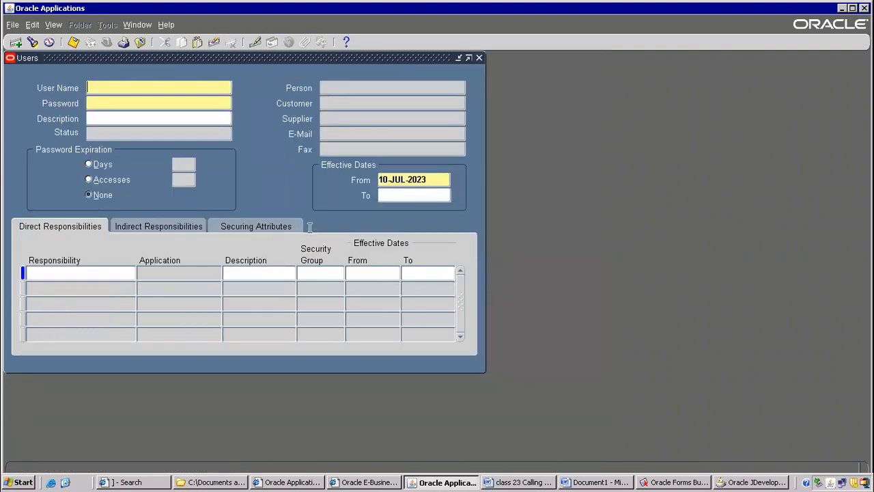
{"action": "key", "text": "F4"}
{"action": "double_click", "coordinate": [107, 272]}
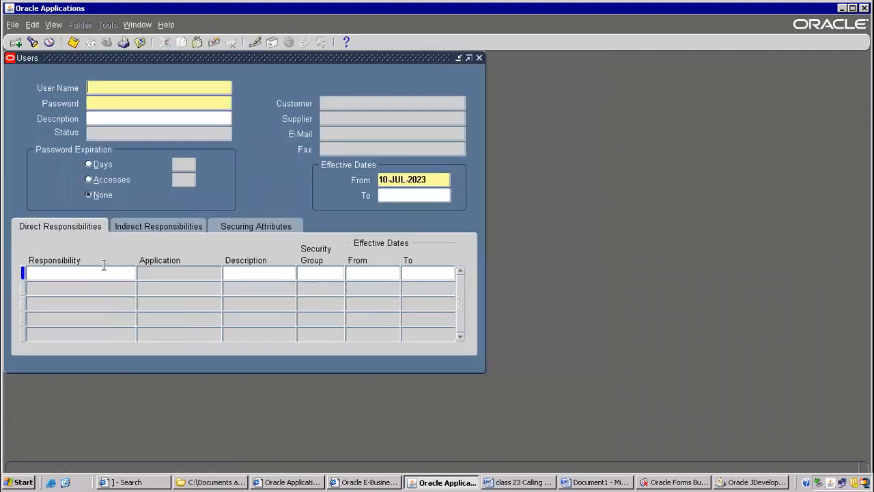
{"action": "left_click", "coordinate": [334, 153]}
{"action": "left_click", "coordinate": [496, 279]}
Return to the Users form's personalizations and show the actions defined for the Hide Person field entry.
{"action": "left_click", "coordinate": [166, 24]}
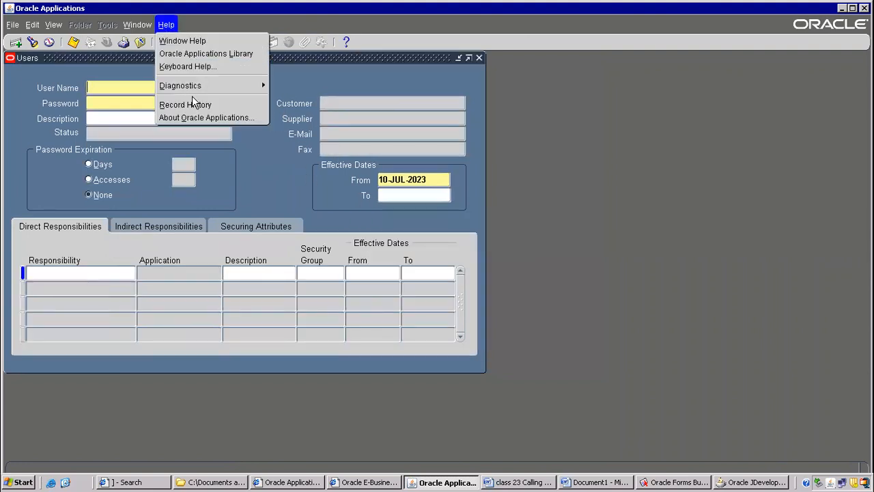
{"action": "mouse_move", "coordinate": [261, 93]}
{"action": "mouse_move", "coordinate": [352, 177]}
{"action": "left_click", "coordinate": [401, 228]}
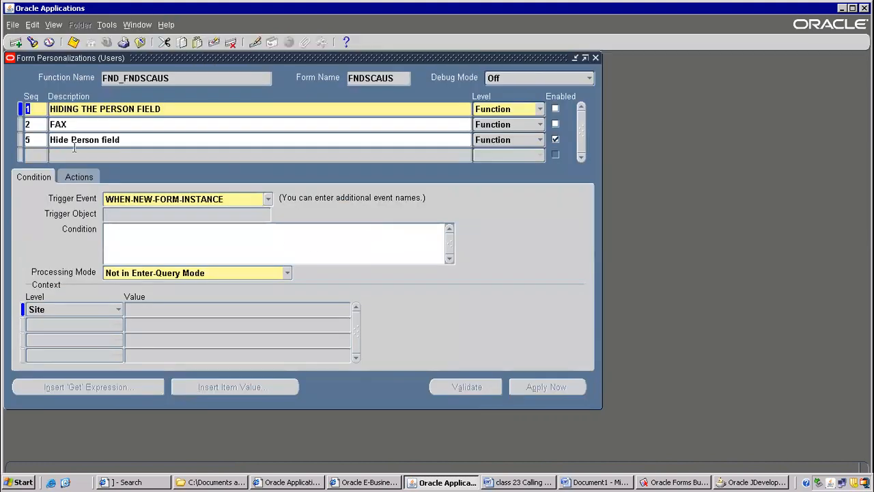
{"action": "left_click", "coordinate": [29, 150]}
{"action": "left_click", "coordinate": [73, 139]}
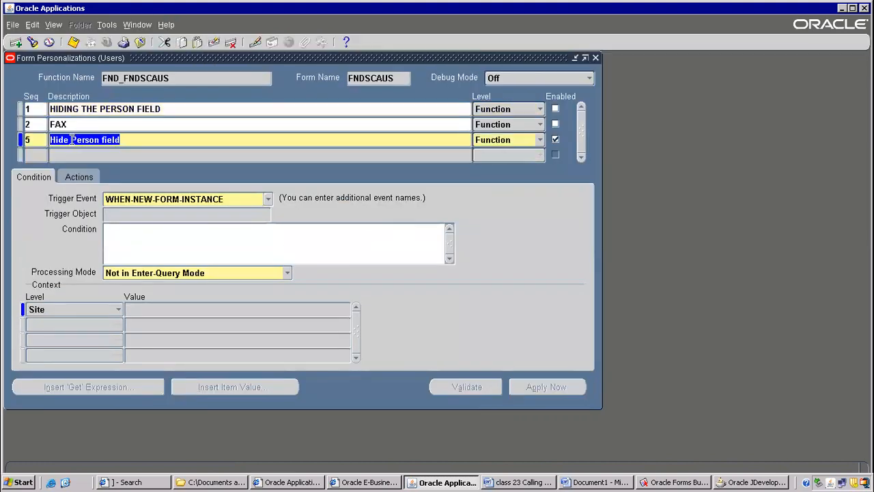
{"action": "left_click", "coordinate": [77, 179]}
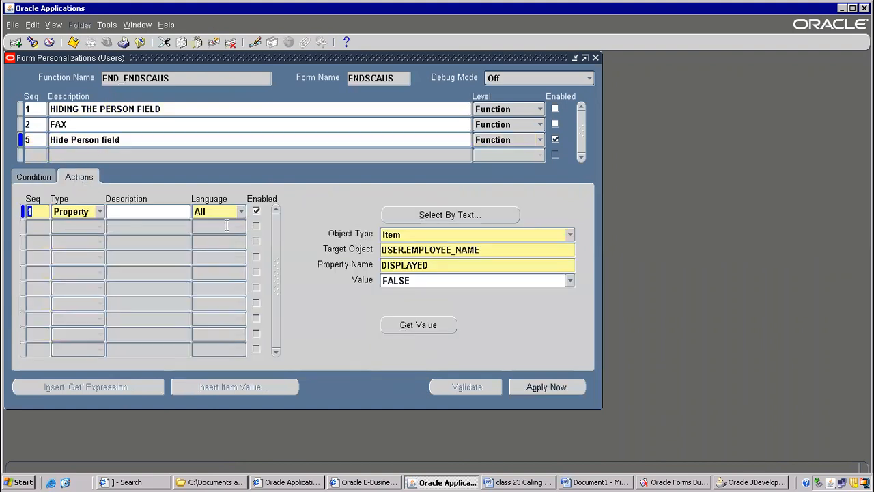
Add a second property action with sequence 2 and set its target object to USER.FAX, the Fax item.
{"action": "left_click", "coordinate": [37, 226]}
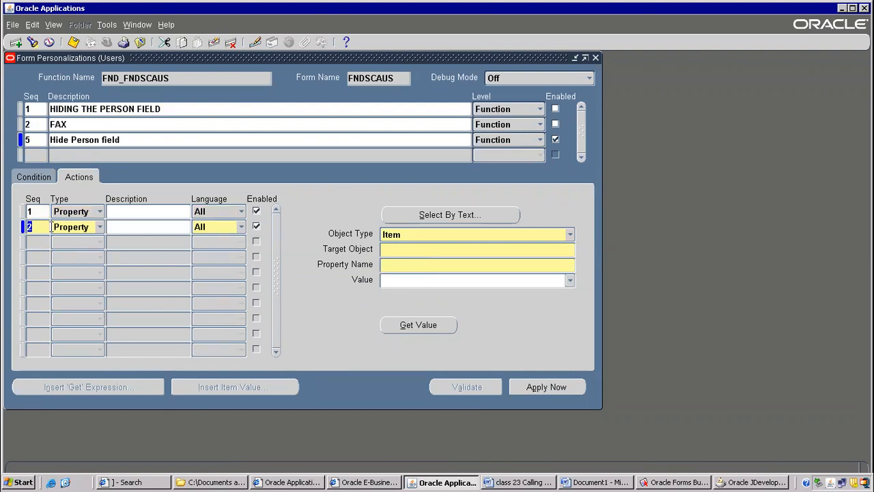
{"action": "left_click", "coordinate": [416, 250]}
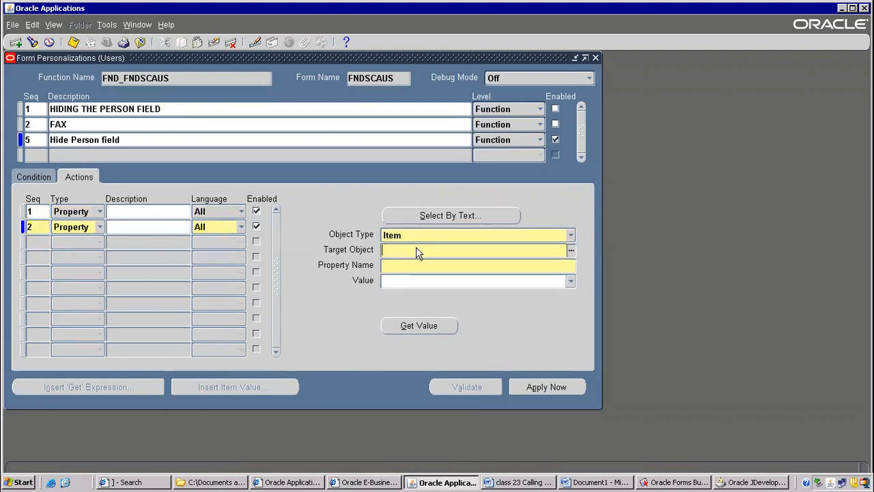
{"action": "left_click", "coordinate": [570, 250]}
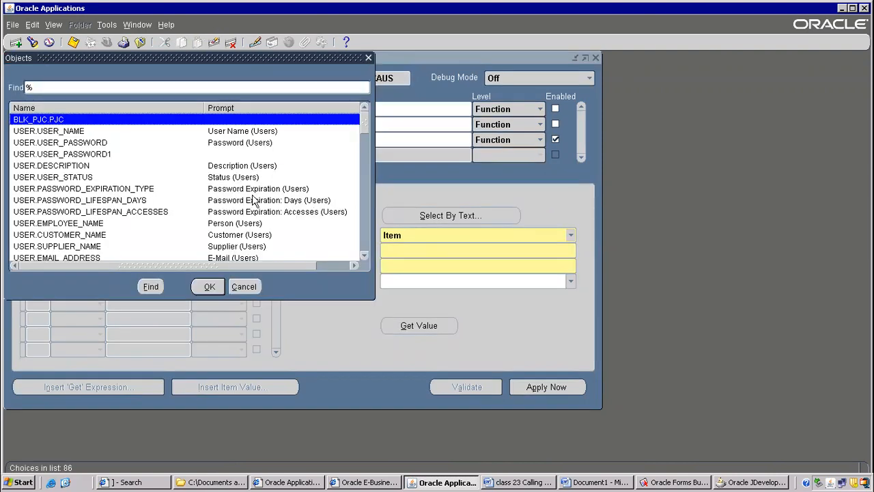
{"action": "left_click", "coordinate": [365, 256]}
{"action": "left_click", "coordinate": [366, 256]}
{"action": "left_click", "coordinate": [365, 256]}
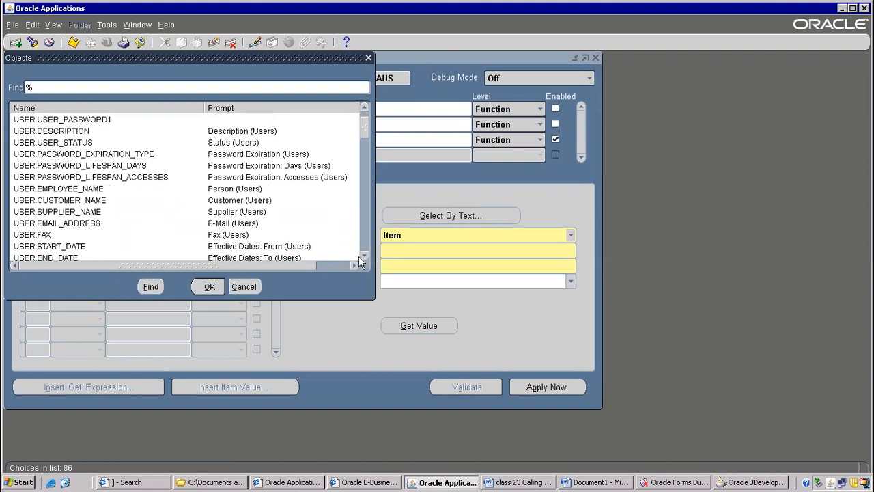
{"action": "left_click", "coordinate": [243, 236]}
{"action": "left_click", "coordinate": [209, 286]}
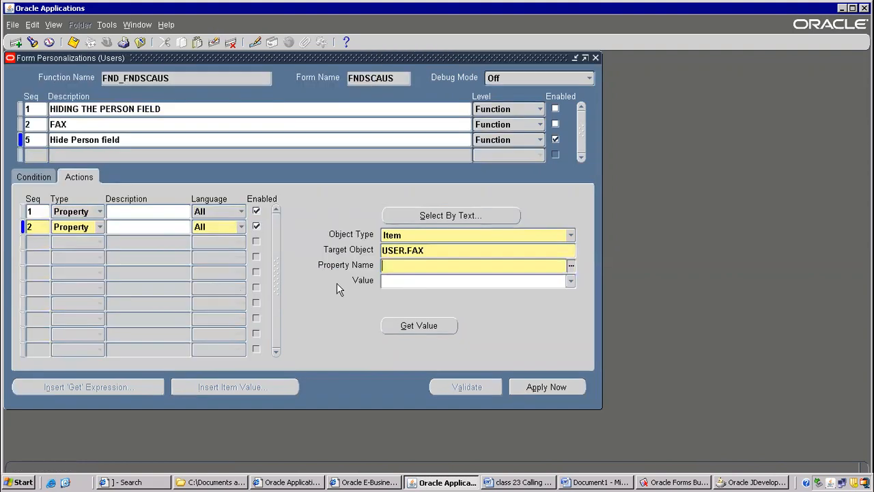
Browse the item properties available for the Fax action, including LABEL, REQUIRED, VALUE and WIDTH.
{"action": "left_click", "coordinate": [571, 268]}
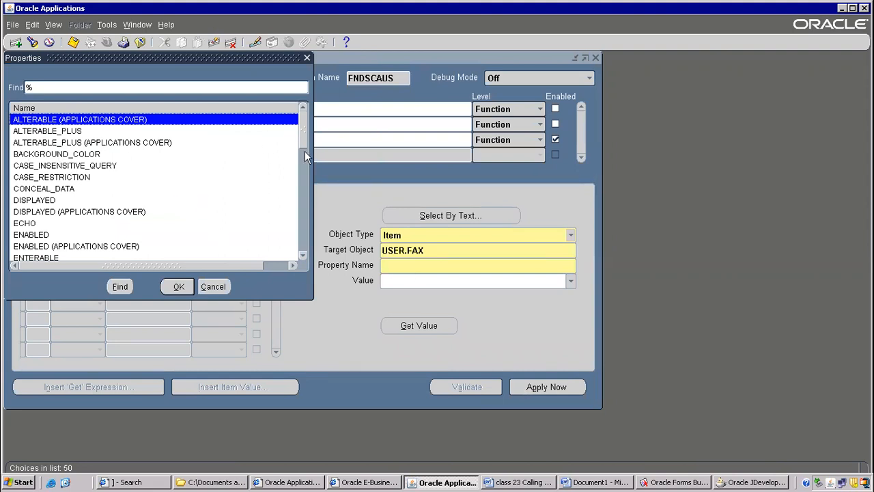
{"action": "left_click_drag", "start_coordinate": [306, 135], "coordinate": [309, 180]}
{"action": "left_click", "coordinate": [54, 156]}
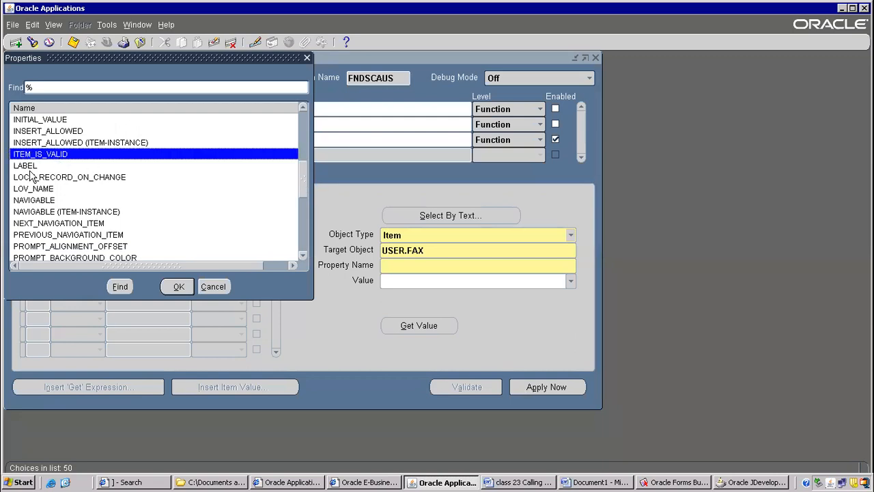
{"action": "left_click", "coordinate": [31, 171]}
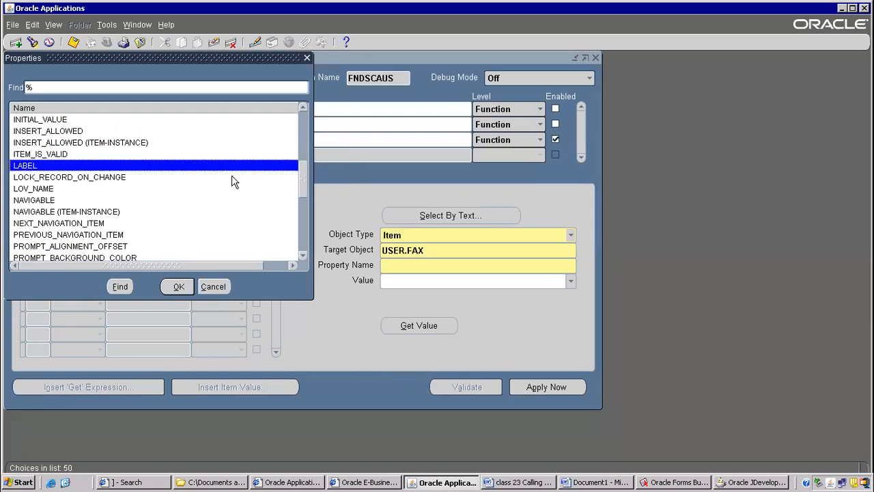
{"action": "left_click_drag", "start_coordinate": [304, 179], "coordinate": [304, 218]}
{"action": "left_click", "coordinate": [57, 155]}
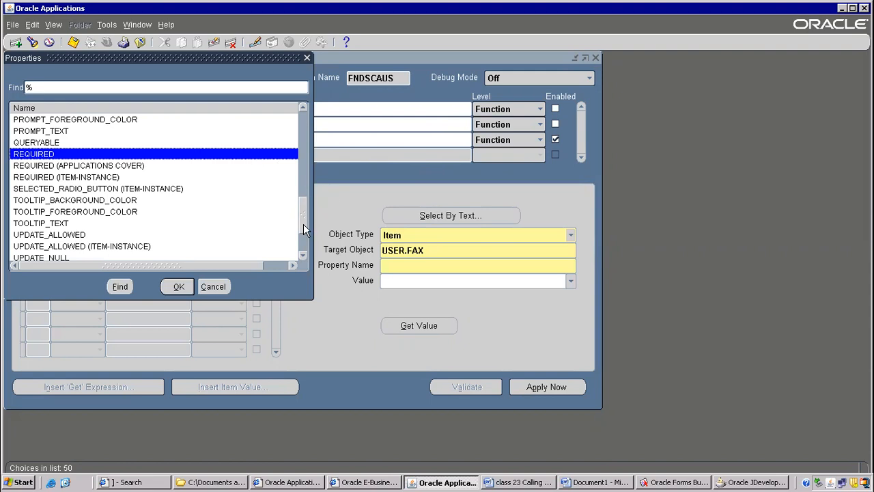
{"action": "scroll", "coordinate": [303, 224], "scroll_direction": "down", "scroll_amount": 2}
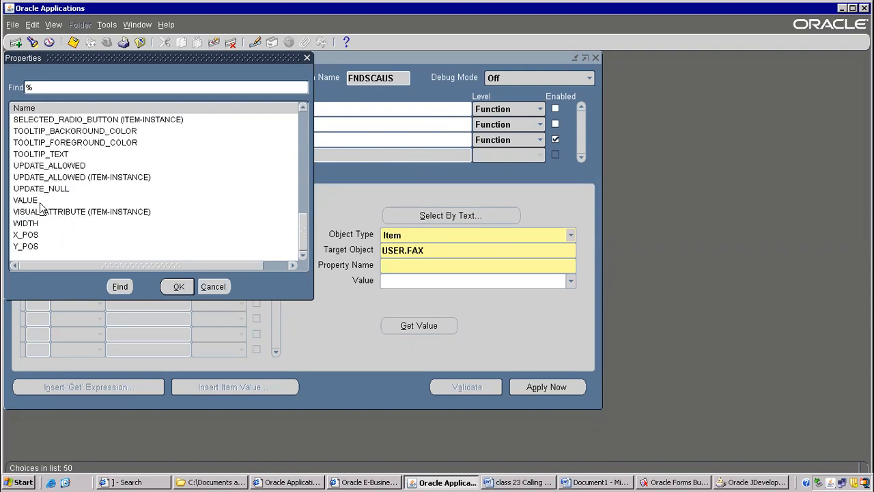
{"action": "left_click", "coordinate": [28, 200]}
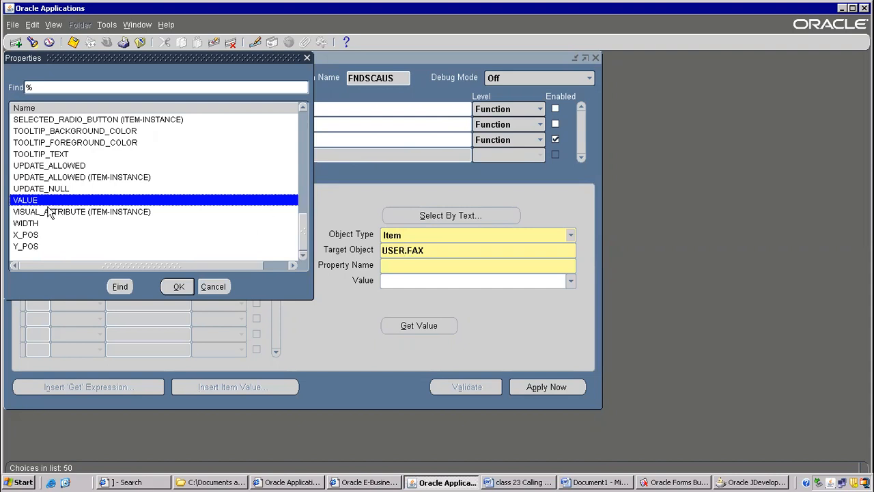
{"action": "left_click", "coordinate": [28, 224]}
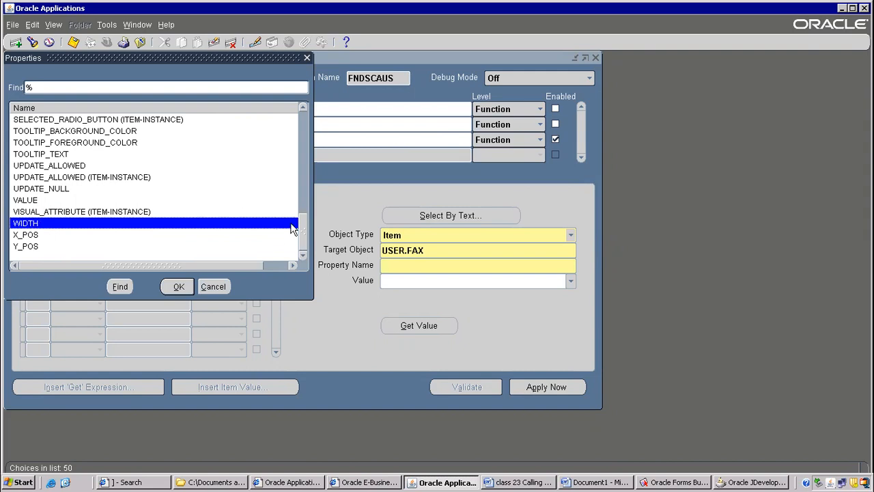
Set the Fax action's property to DISPLAYED with the value FALSE, and save the personalization.
{"action": "left_click_drag", "start_coordinate": [302, 229], "coordinate": [286, 97]}
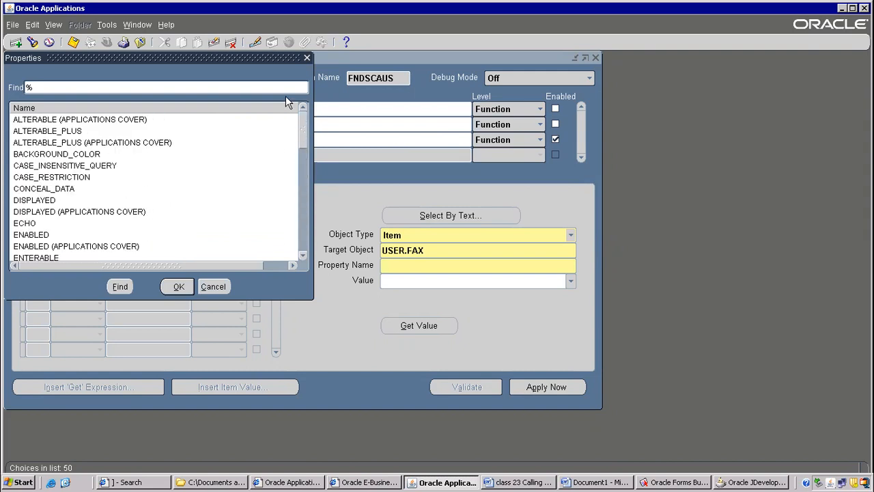
{"action": "left_click", "coordinate": [52, 190]}
{"action": "left_click", "coordinate": [36, 210]}
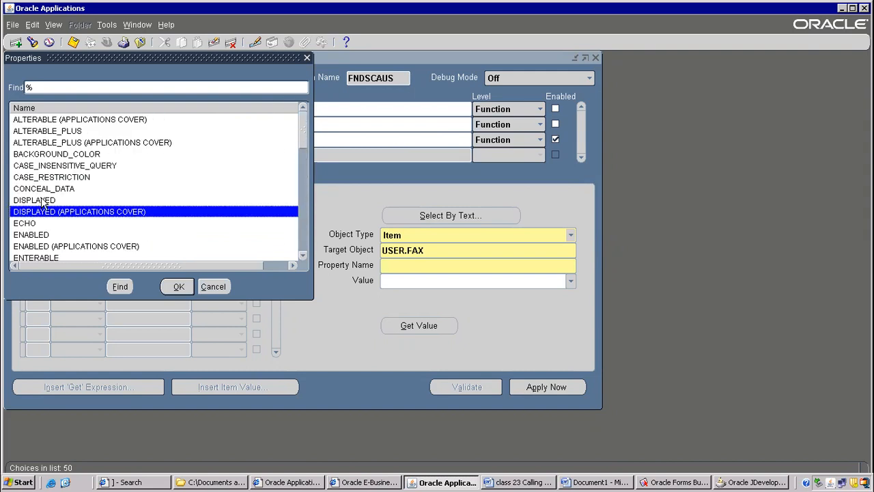
{"action": "left_click", "coordinate": [43, 200]}
{"action": "double_click", "coordinate": [42, 201]}
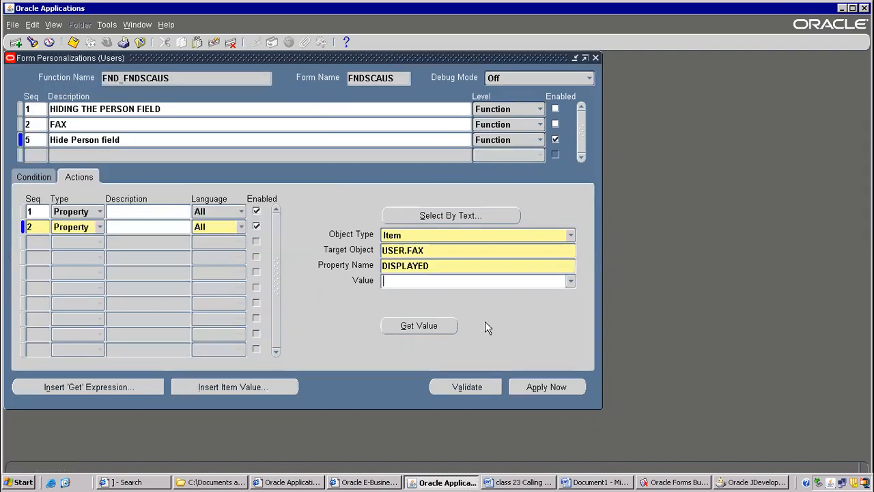
{"action": "left_click", "coordinate": [571, 282]}
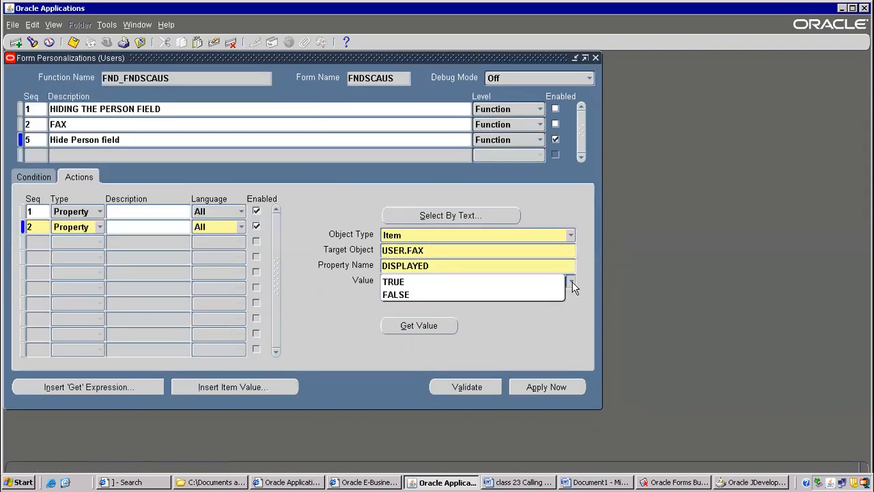
{"action": "left_click", "coordinate": [408, 295]}
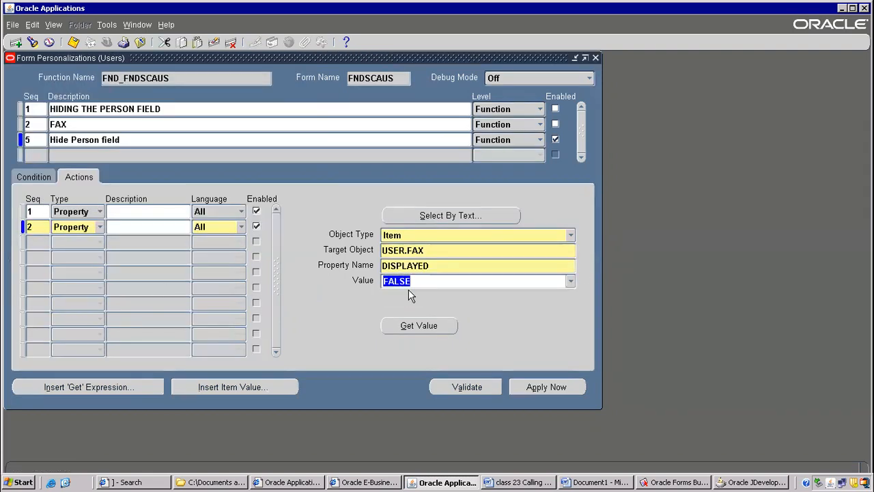
{"action": "left_click", "coordinate": [73, 42]}
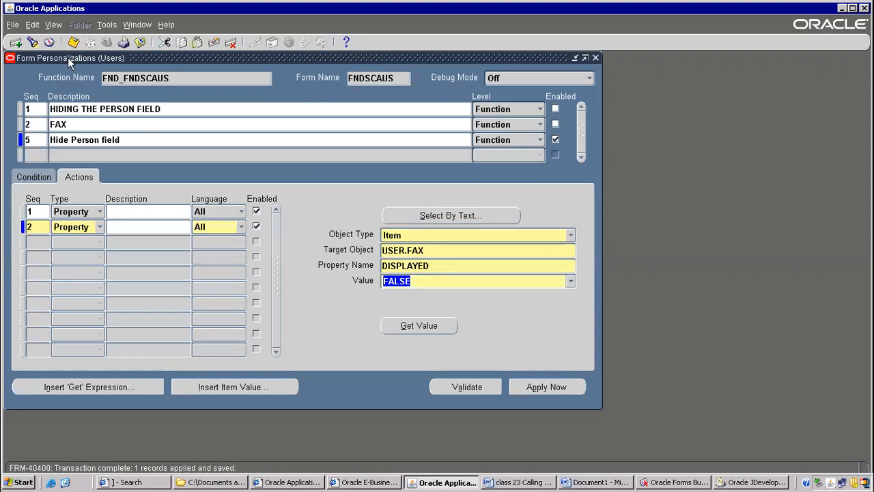
Leave the personalization and Users forms, and reopen the Users form to check the Fax field.
{"action": "left_click", "coordinate": [140, 43]}
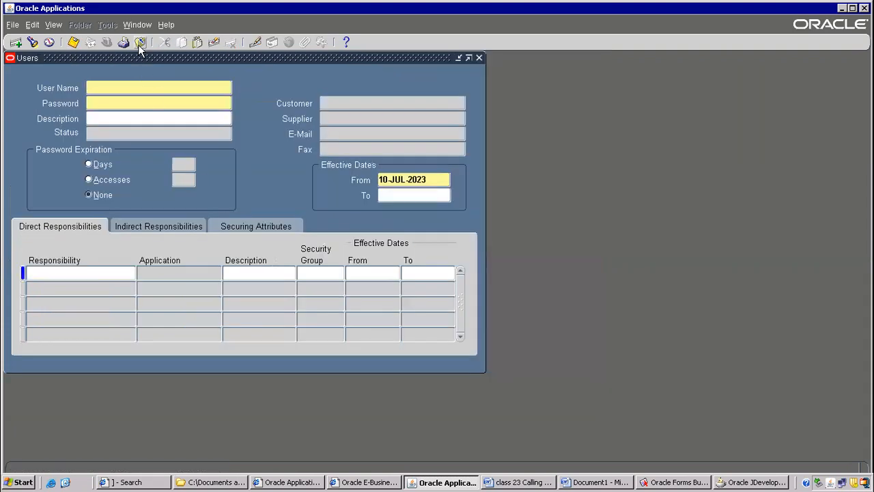
{"action": "left_click", "coordinate": [140, 42]}
{"action": "double_click", "coordinate": [94, 273]}
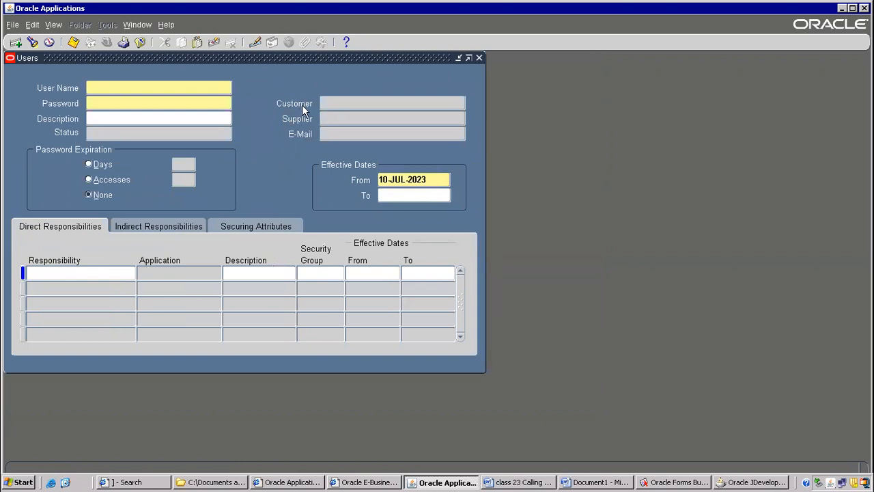
Open the form personalizations of the reopened Users form.
{"action": "left_click", "coordinate": [167, 25]}
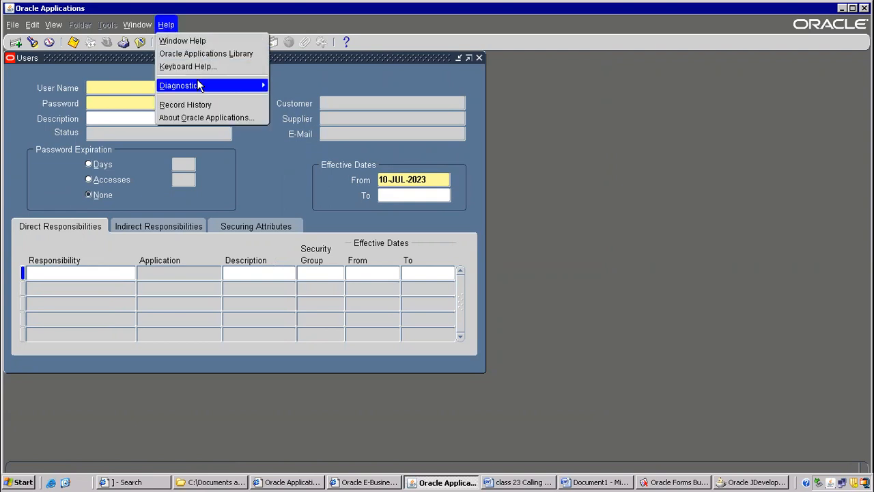
{"action": "mouse_move", "coordinate": [258, 86]}
{"action": "mouse_move", "coordinate": [321, 177]}
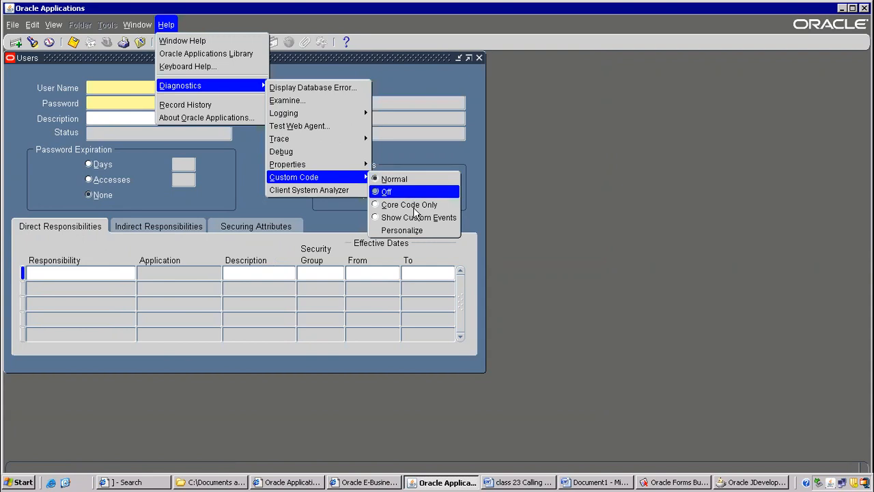
{"action": "left_click", "coordinate": [403, 233]}
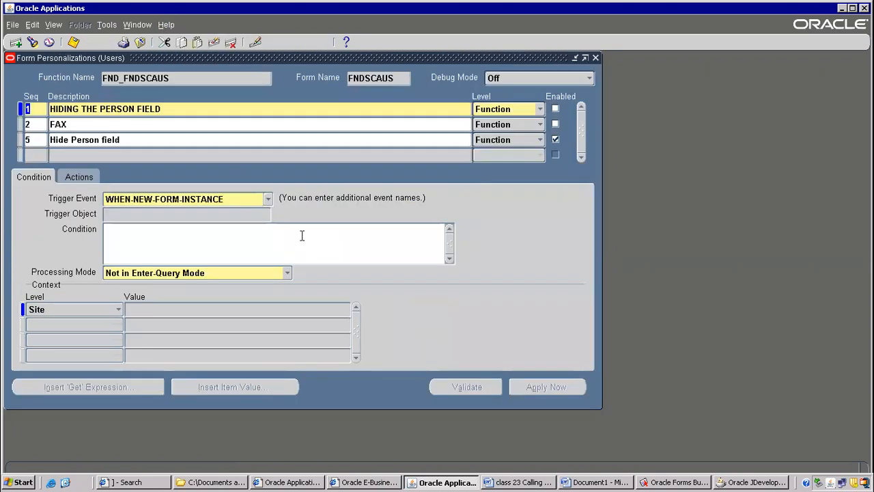
Change the HIDING THE PERSON FIELD entry's context to User level with the value OPERATIONS, and save it.
{"action": "left_click", "coordinate": [137, 309]}
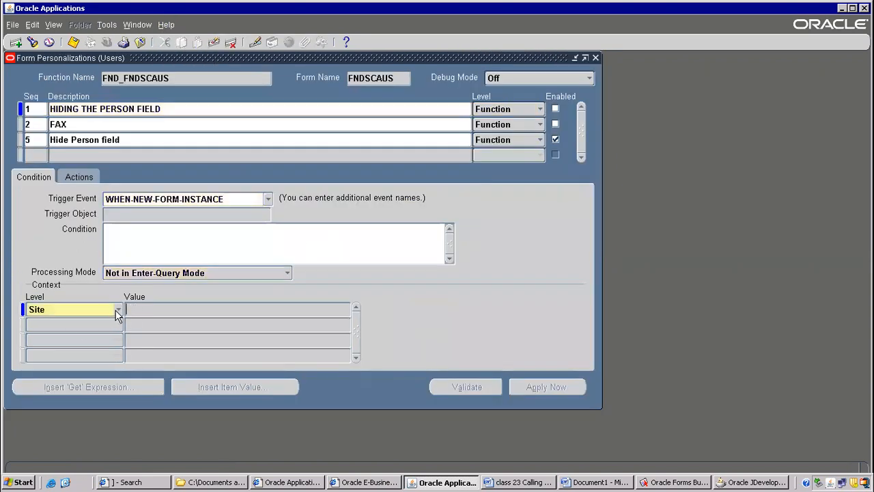
{"action": "left_click", "coordinate": [118, 311]}
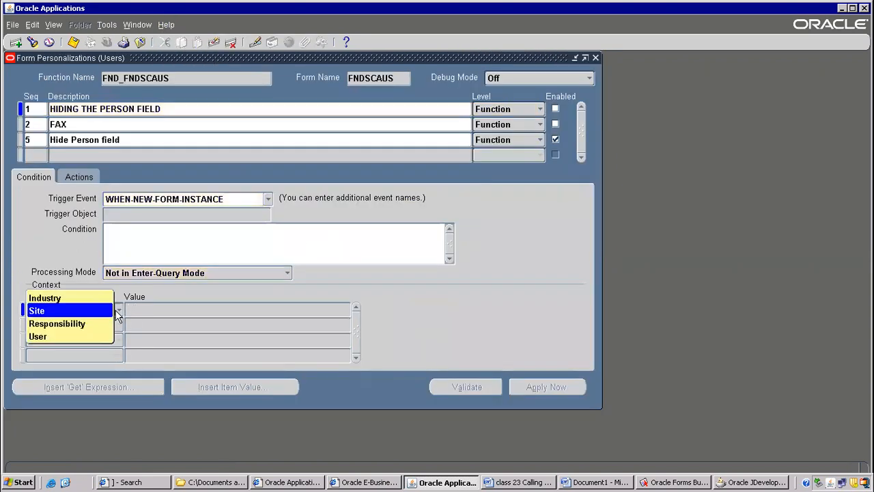
{"action": "left_click", "coordinate": [54, 336]}
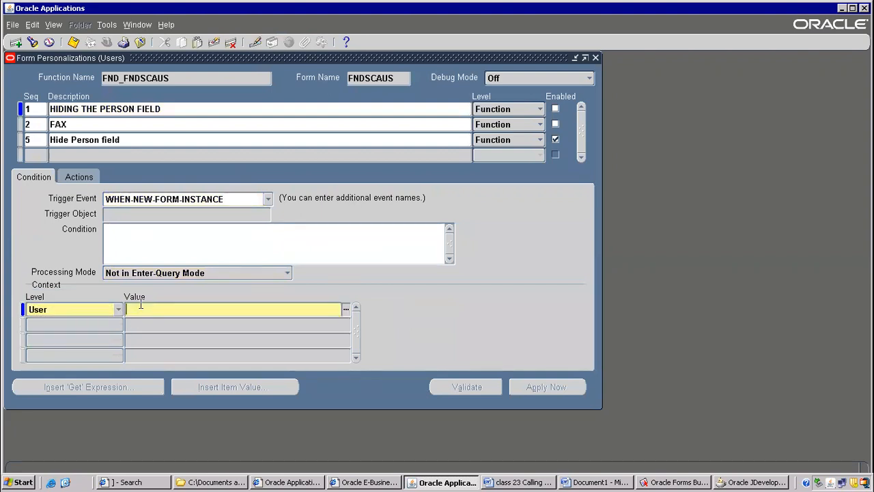
{"action": "key", "text": "Tab"}
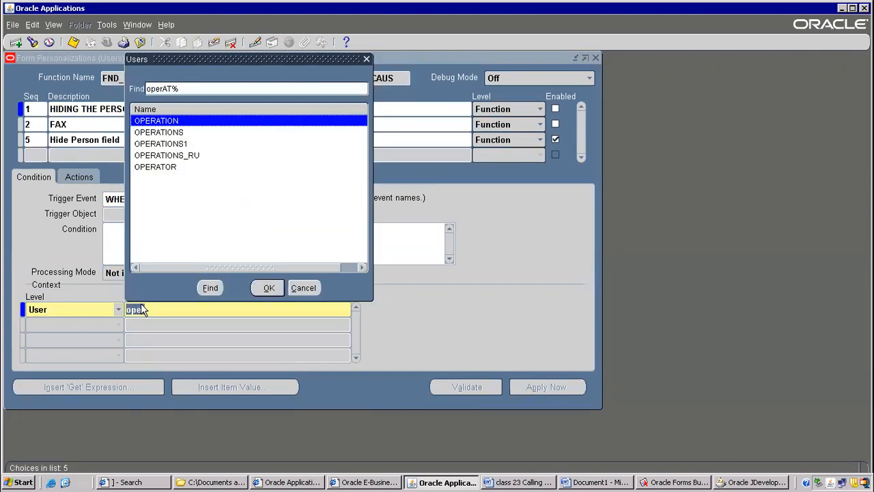
{"action": "left_click", "coordinate": [174, 134]}
{"action": "double_click", "coordinate": [174, 135]}
{"action": "left_click", "coordinate": [184, 311]}
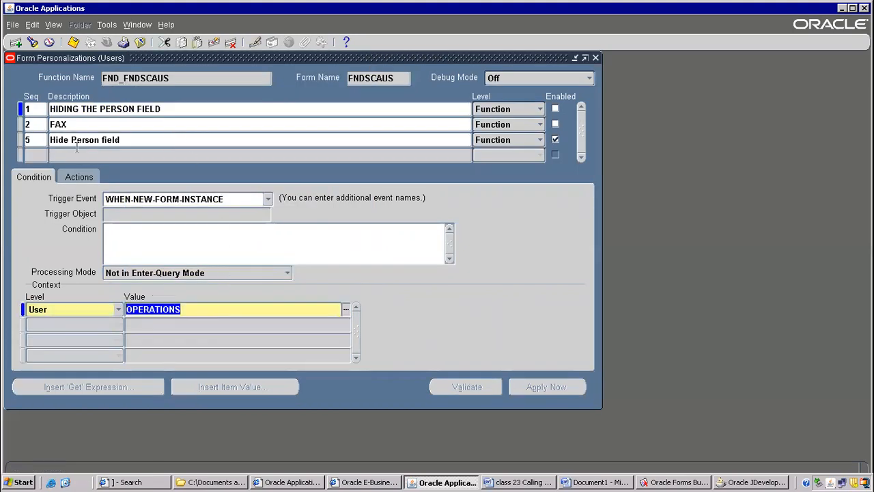
{"action": "left_click", "coordinate": [79, 42]}
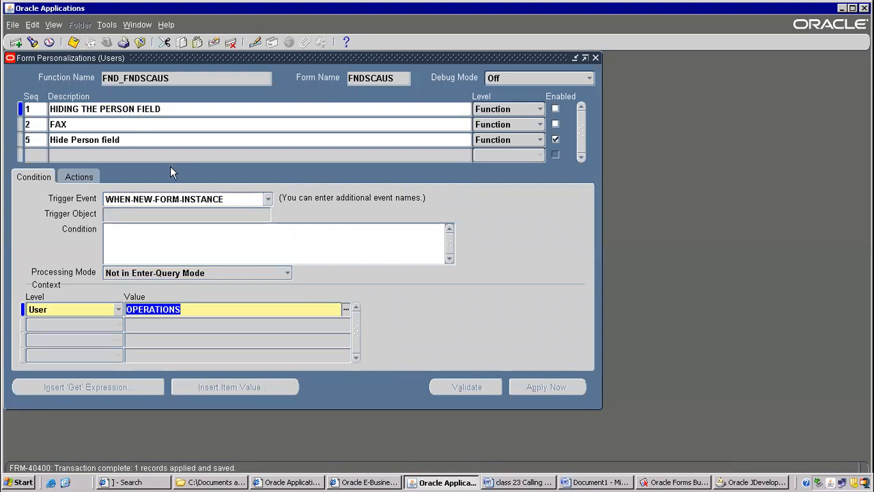
Close the open forms, exit Oracle Applications, and close its E-Business Suite browser window.
{"action": "key", "text": "F4"}
{"action": "key", "text": "F4"}
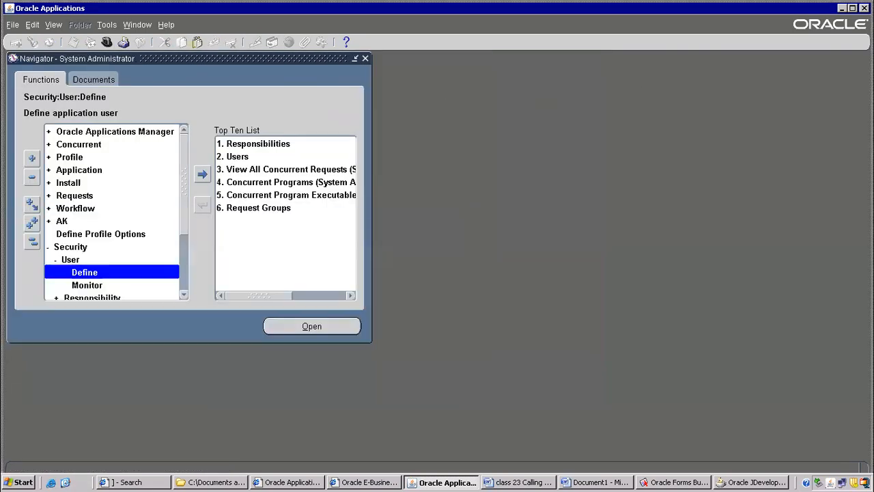
{"action": "left_click", "coordinate": [864, 9]}
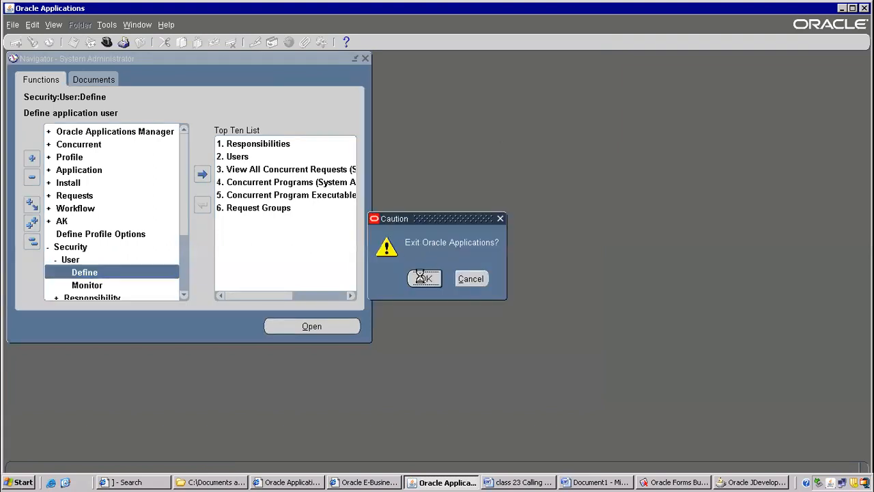
{"action": "left_click", "coordinate": [426, 279]}
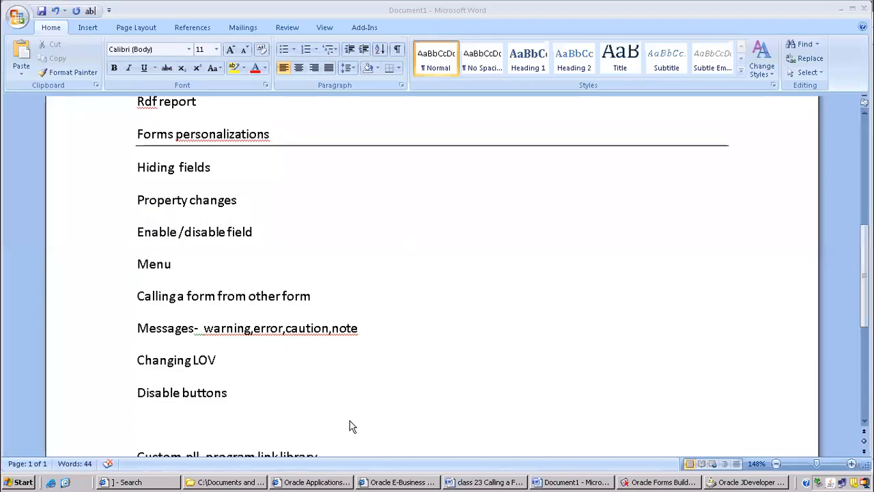
{"action": "left_click", "coordinate": [393, 482]}
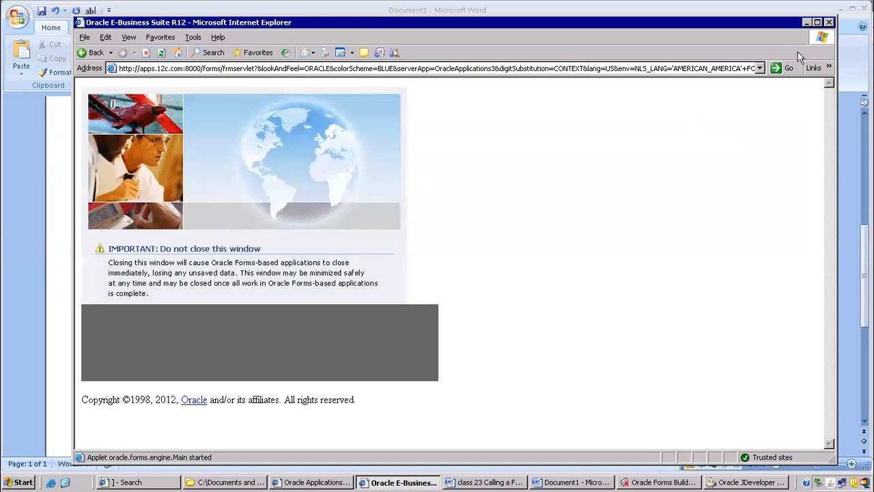
{"action": "left_click", "coordinate": [829, 23]}
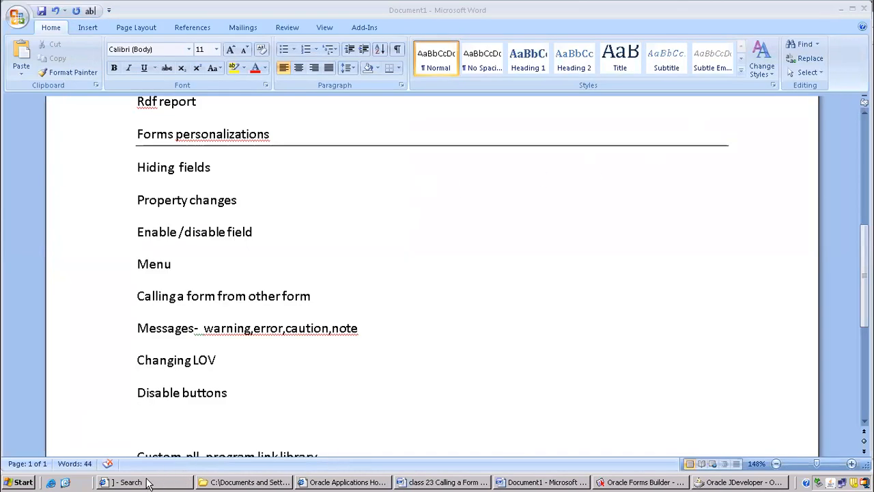
Open the Oracle login page from the desktop and log in with the account's user name and password.
{"action": "left_click", "coordinate": [65, 482]}
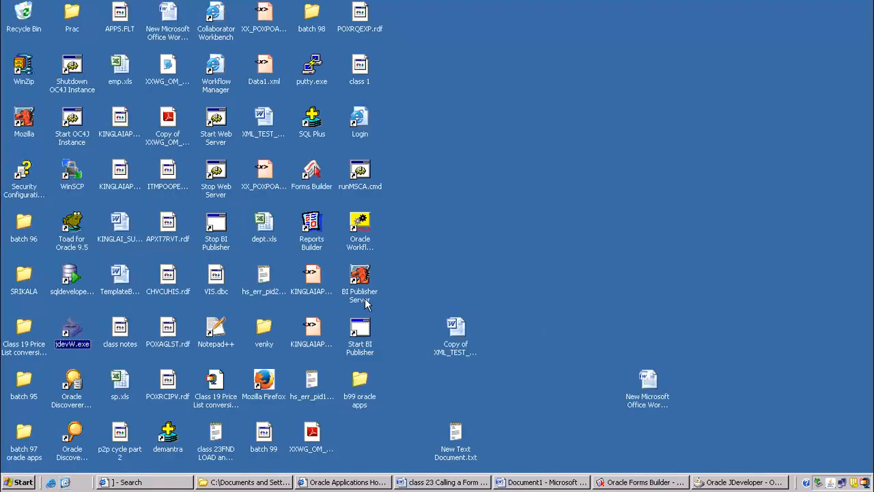
{"action": "double_click", "coordinate": [358, 124]}
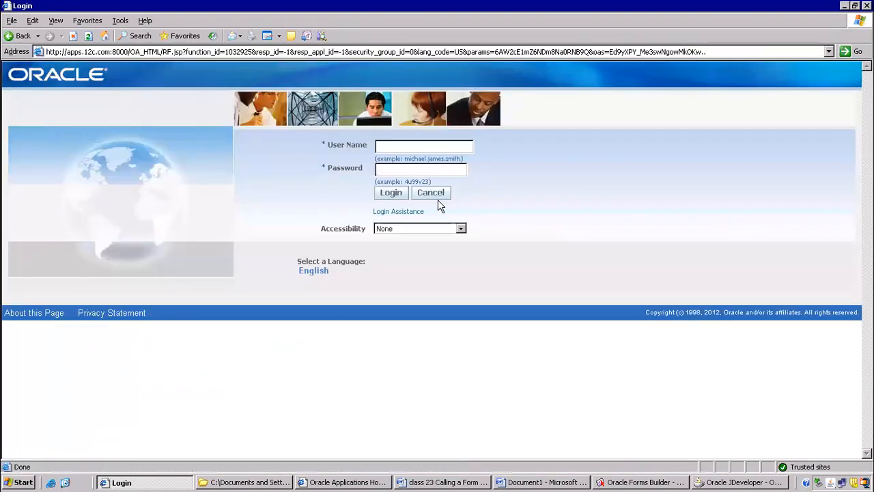
{"action": "left_click", "coordinate": [401, 145]}
{"action": "type", "text": "••••••"}
{"action": "key", "text": "Return"}
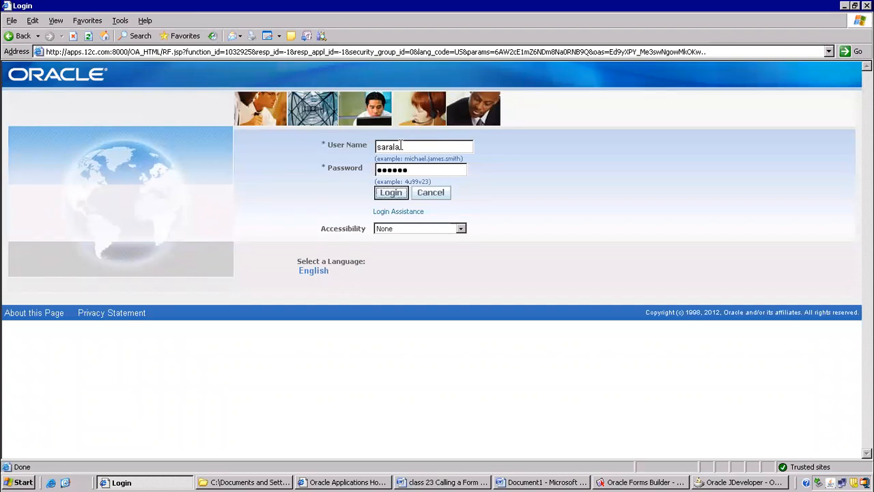
Launch the Define function for users, found under Security and User in the System Administrator responsibility.
{"action": "left_click", "coordinate": [93, 273]}
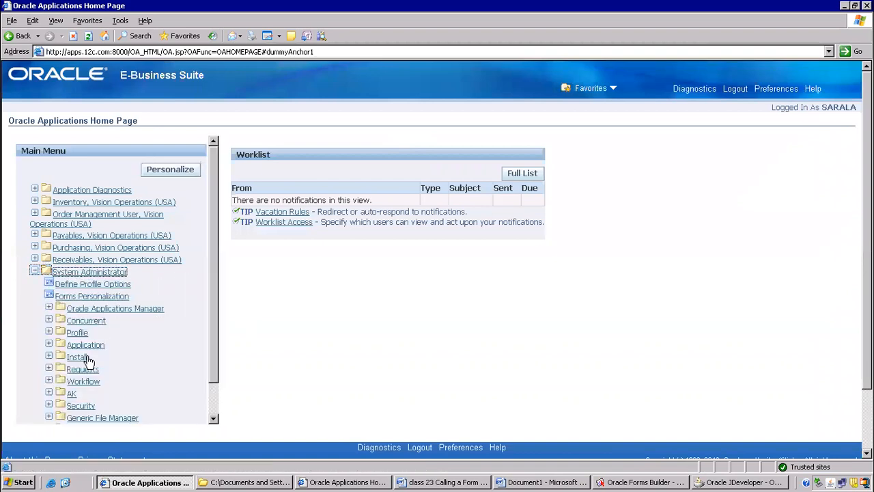
{"action": "left_click", "coordinate": [80, 407]}
{"action": "scroll", "coordinate": [116, 390], "scroll_direction": "down", "scroll_amount": 3}
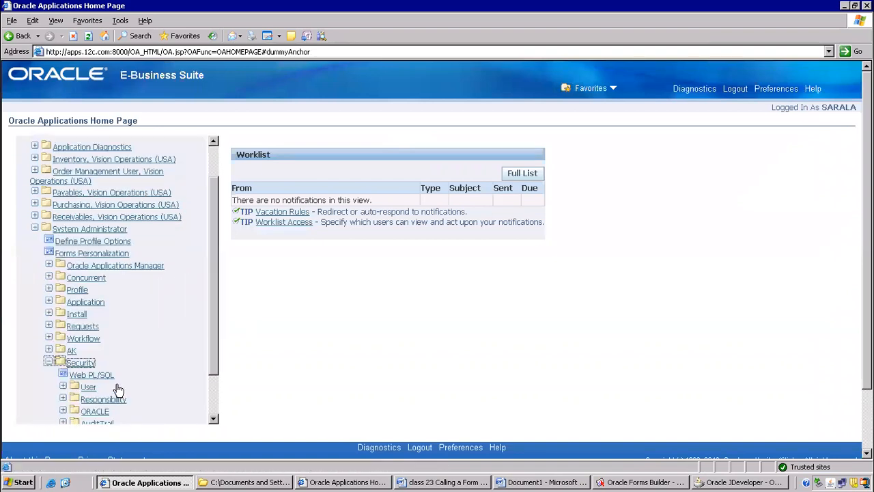
{"action": "left_click", "coordinate": [101, 371]}
{"action": "left_click", "coordinate": [88, 344]}
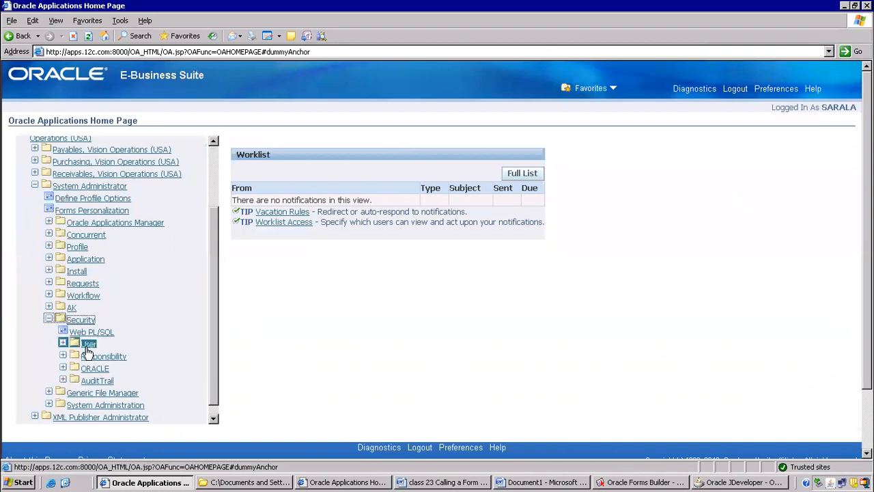
{"action": "left_click", "coordinate": [95, 356]}
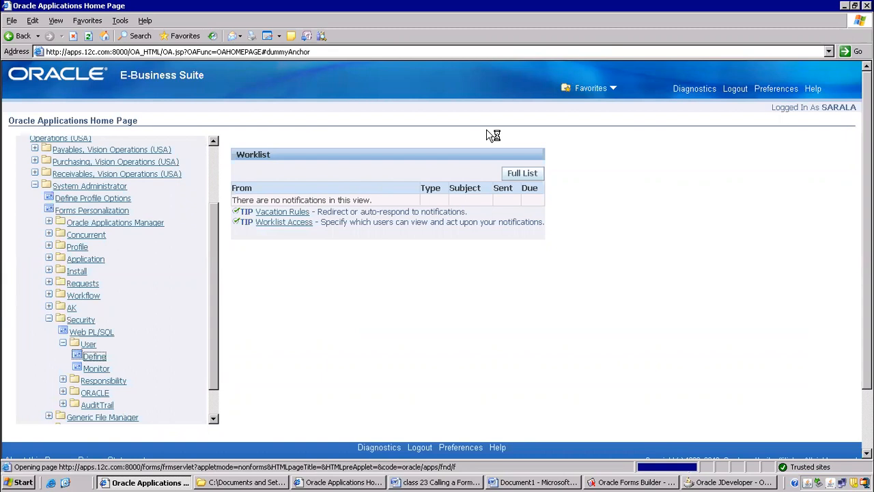
Switch to Oracle JDeveloper and exit it, and also exit Oracle Forms Builder.
{"action": "left_click", "coordinate": [725, 482]}
{"action": "left_click", "coordinate": [10, 19]}
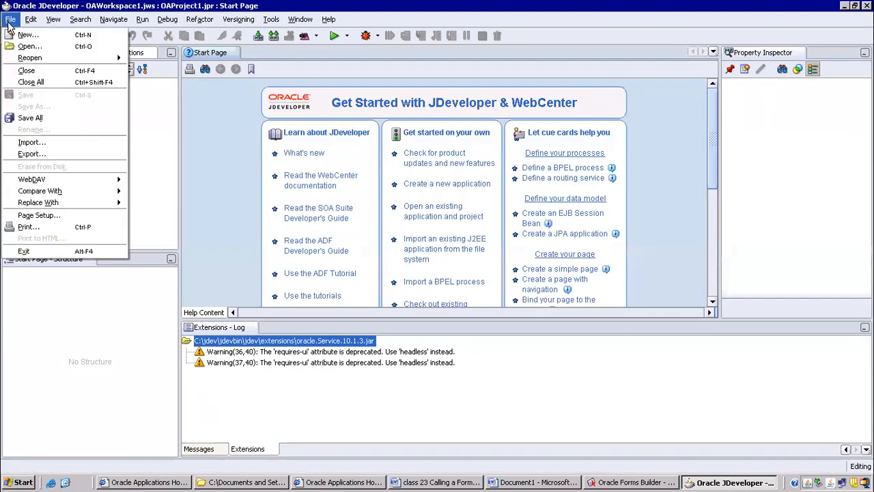
{"action": "left_click", "coordinate": [23, 251]}
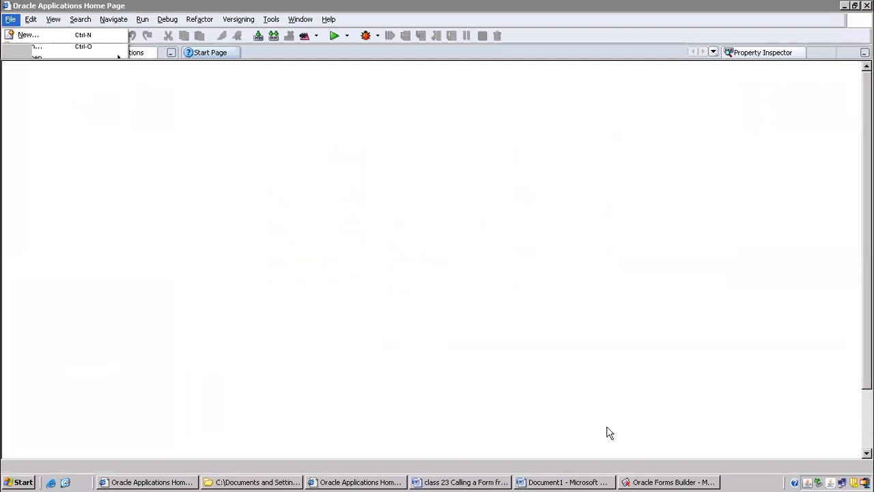
{"action": "left_click", "coordinate": [566, 482]}
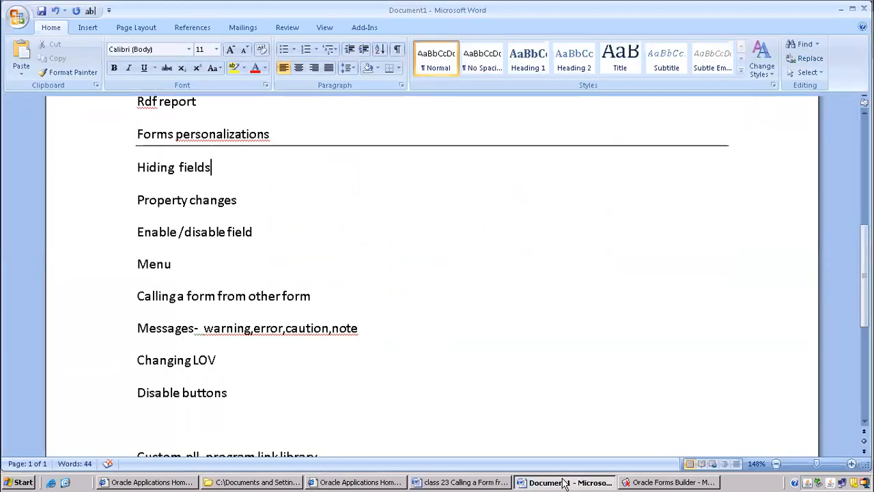
{"action": "left_click", "coordinate": [650, 480]}
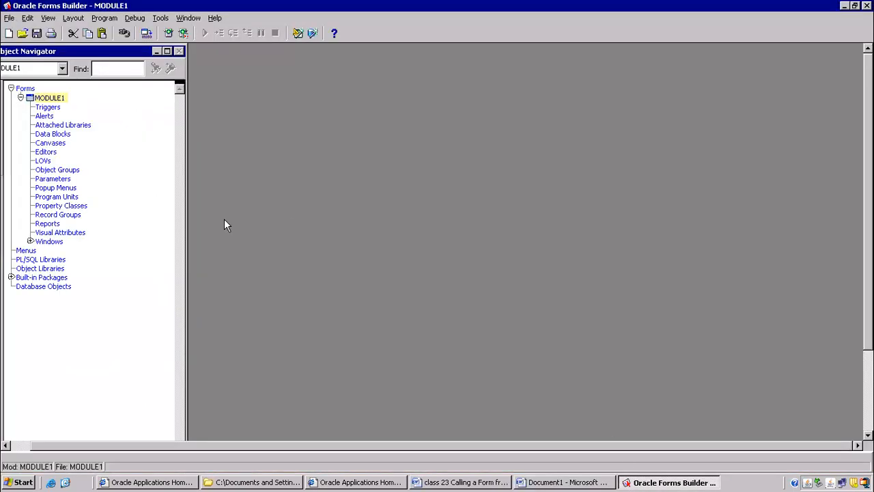
{"action": "left_click", "coordinate": [10, 18]}
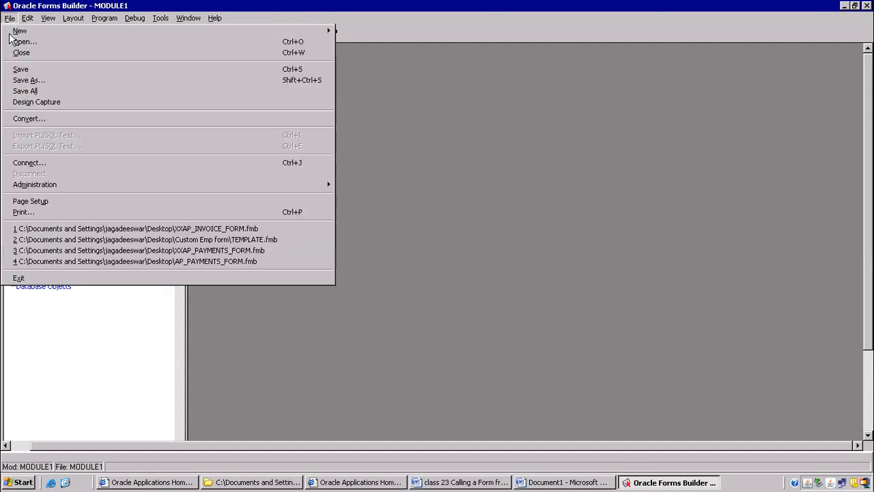
{"action": "left_click", "coordinate": [17, 278]}
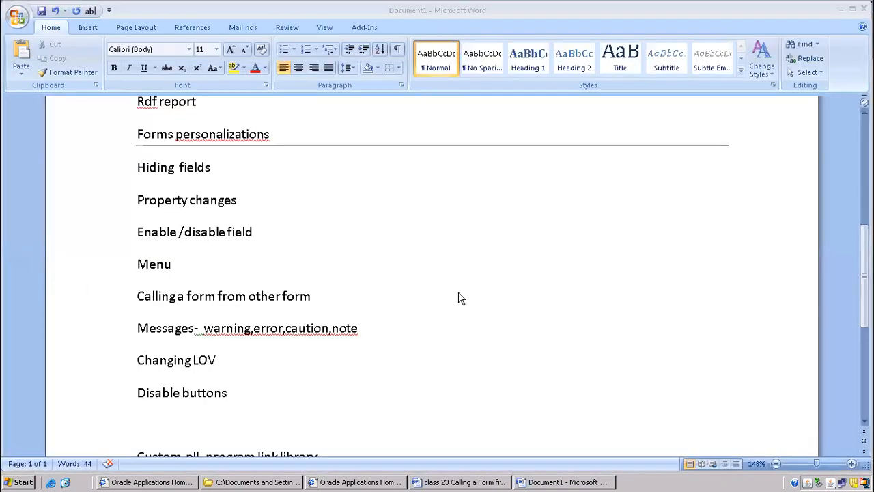
Switch to the OPERATIONS user's E-Business Suite browser window and launch Profile under the Application Developer responsibility.
{"action": "left_click", "coordinate": [362, 482]}
{"action": "left_click", "coordinate": [125, 254]}
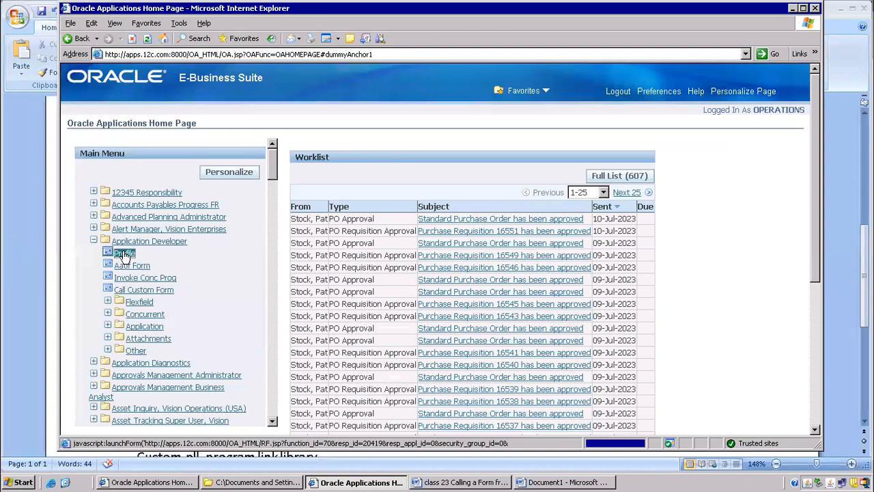
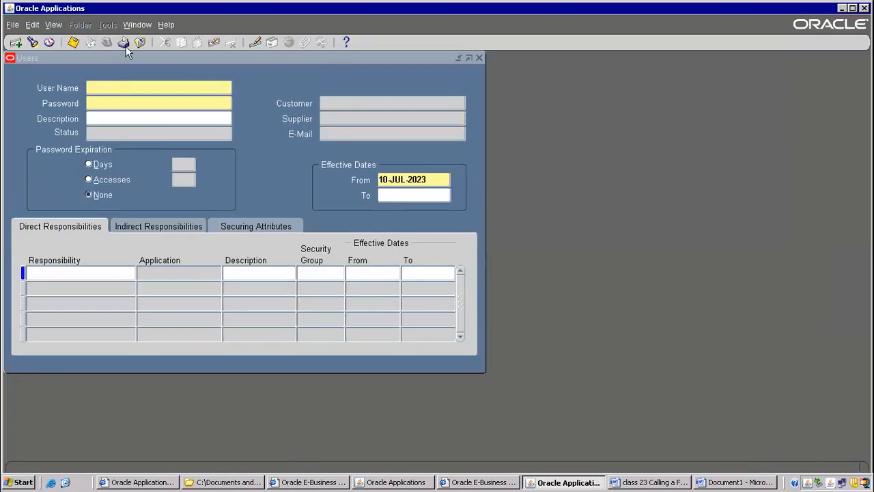
Close the Users form and check the logged-in user name in the About Oracle Applications information.
{"action": "left_click", "coordinate": [141, 43]}
{"action": "left_click", "coordinate": [166, 24]}
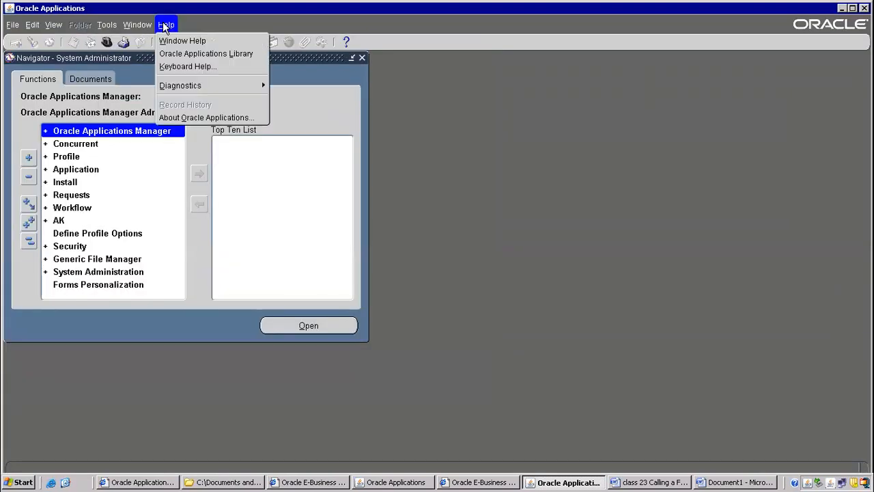
{"action": "left_click", "coordinate": [183, 116]}
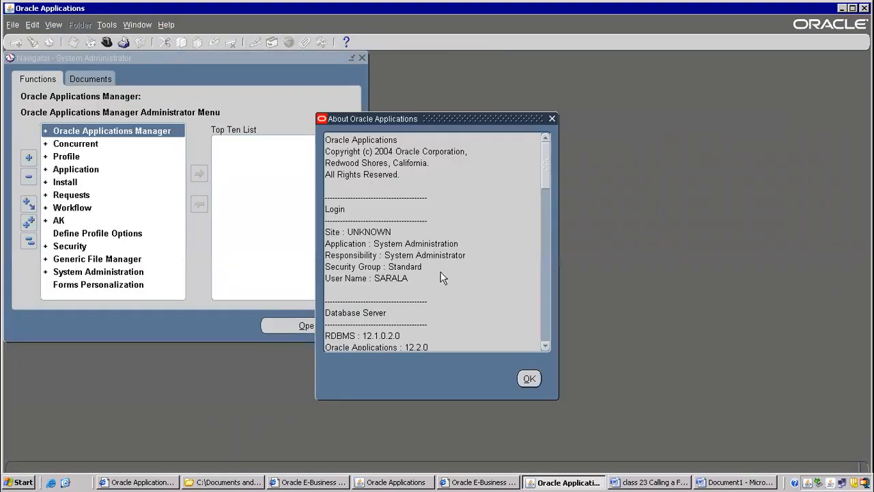
{"action": "left_click", "coordinate": [530, 379]}
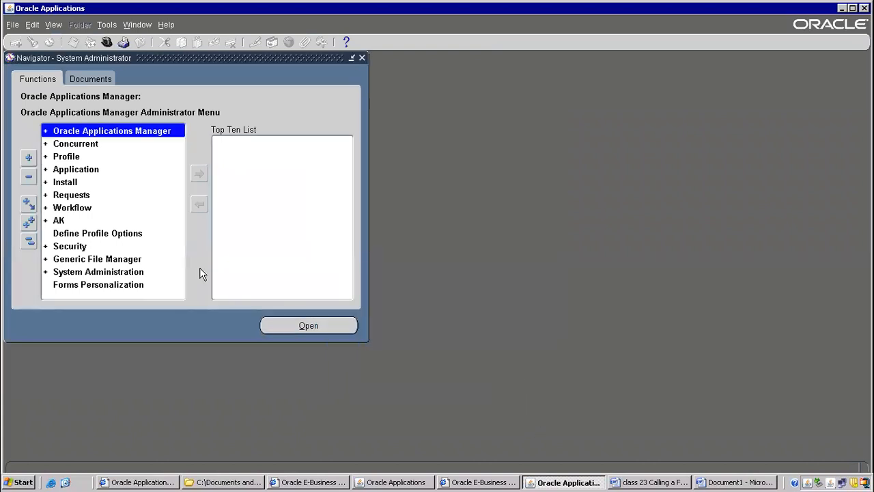
Reopen the Users form with the Define function under Security and User, and open its Form Personalizations.
{"action": "double_click", "coordinate": [66, 248]}
{"action": "double_click", "coordinate": [81, 257]}
{"action": "double_click", "coordinate": [81, 268]}
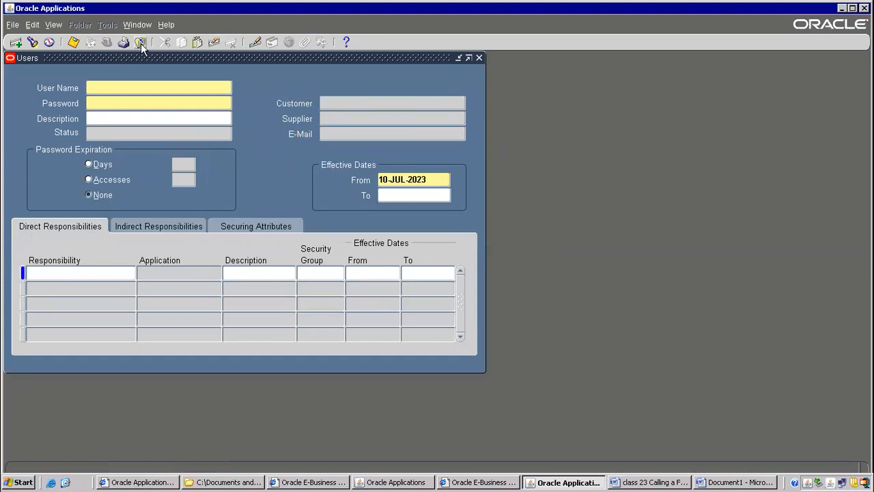
{"action": "left_click", "coordinate": [171, 26]}
{"action": "mouse_move", "coordinate": [244, 83]}
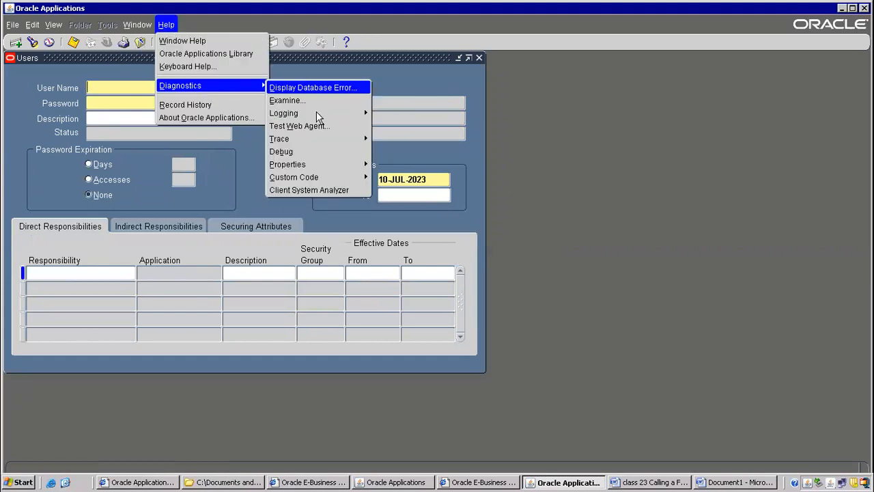
{"action": "mouse_move", "coordinate": [328, 177]}
{"action": "left_click", "coordinate": [405, 230]}
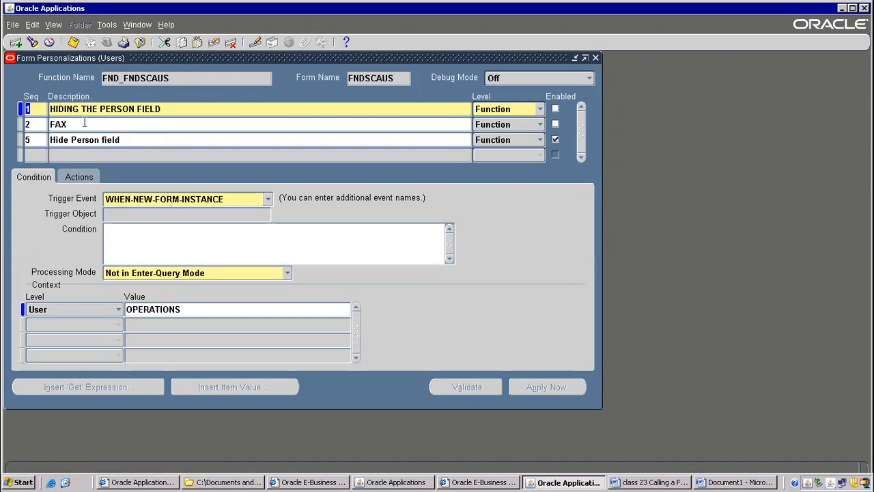
Restrict the "Hide Person field" personalization to context level User with value OPERATIONS, and save it.
{"action": "left_click", "coordinate": [79, 137]}
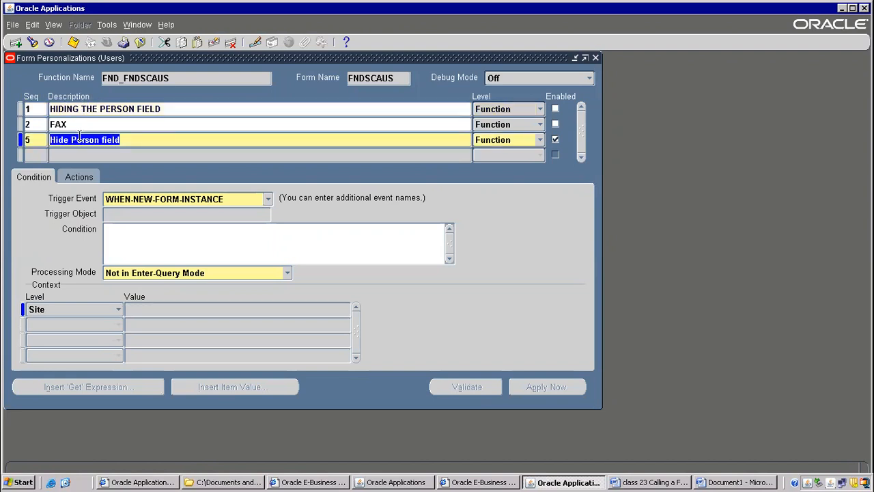
{"action": "left_click", "coordinate": [119, 309]}
{"action": "left_click", "coordinate": [53, 337]}
{"action": "left_click", "coordinate": [140, 310]}
{"action": "type", "text": "ope"}
{"action": "key", "text": "Tab"}
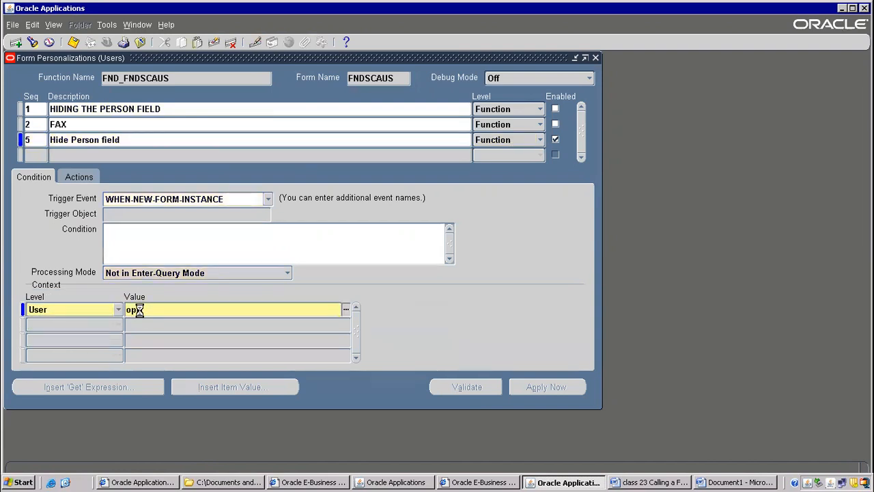
{"action": "double_click", "coordinate": [186, 133]}
{"action": "left_click", "coordinate": [184, 310]}
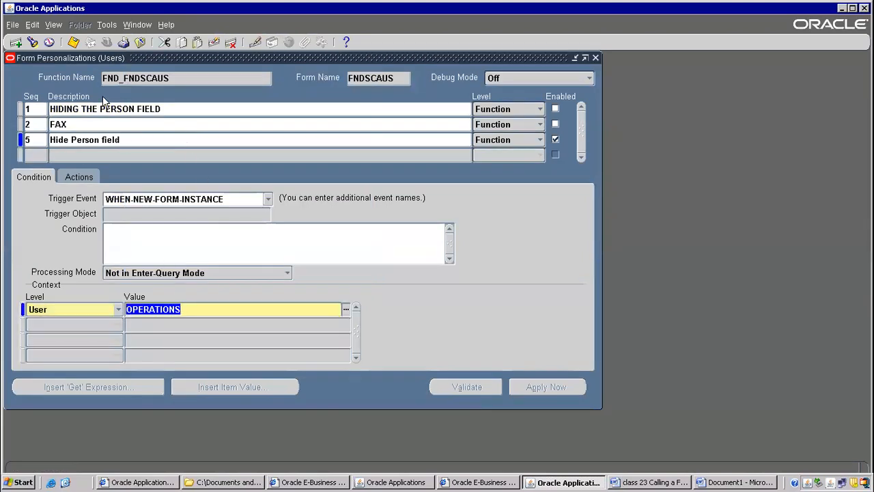
{"action": "left_click", "coordinate": [74, 43]}
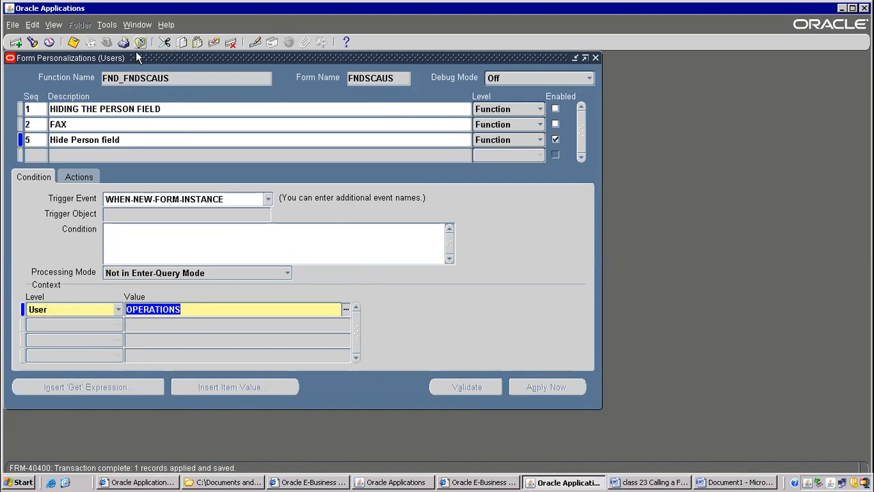
Close the Form Personalizations and Users forms, and relaunch the Users form to test the personalization.
{"action": "left_click", "coordinate": [111, 108]}
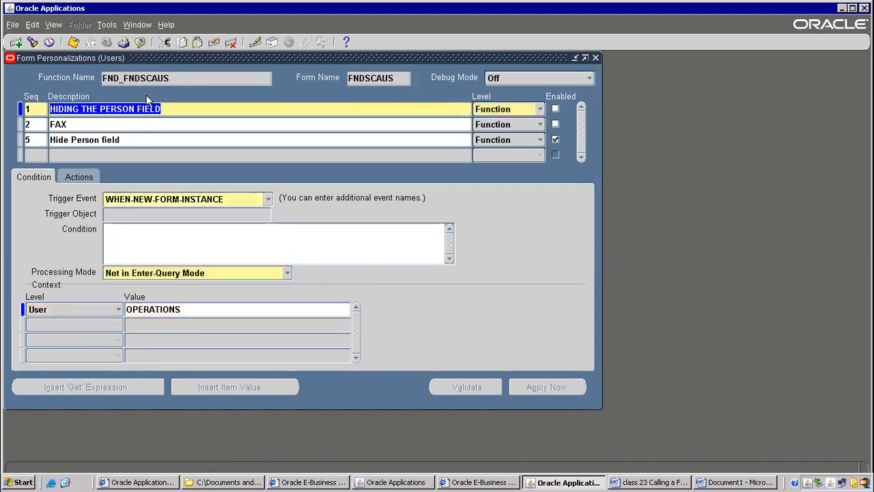
{"action": "left_click", "coordinate": [142, 42]}
{"action": "left_click", "coordinate": [142, 42]}
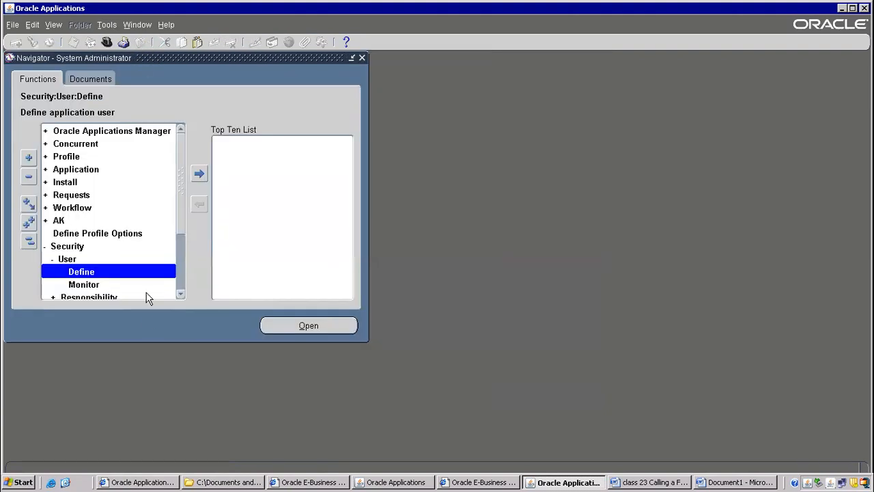
{"action": "double_click", "coordinate": [112, 266]}
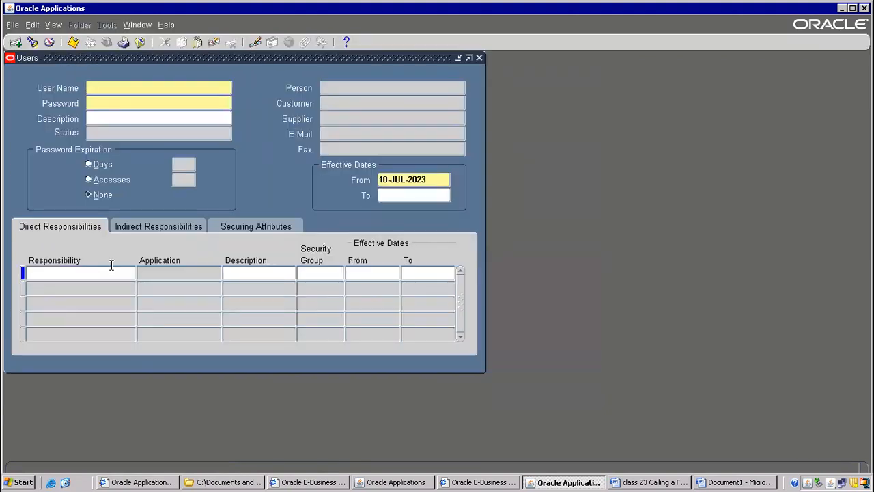
Check which login the reopened Users form runs under in the About Oracle Applications details, highlighting the user name.
{"action": "left_click", "coordinate": [166, 25]}
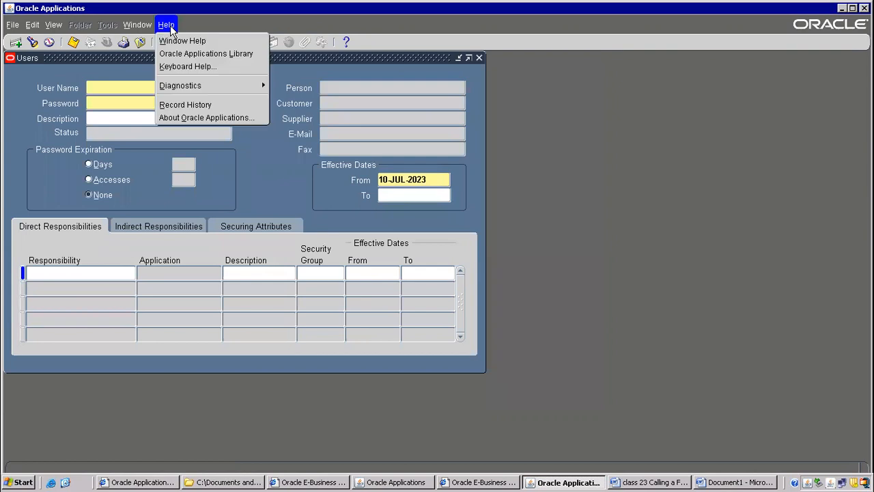
{"action": "left_click", "coordinate": [193, 118]}
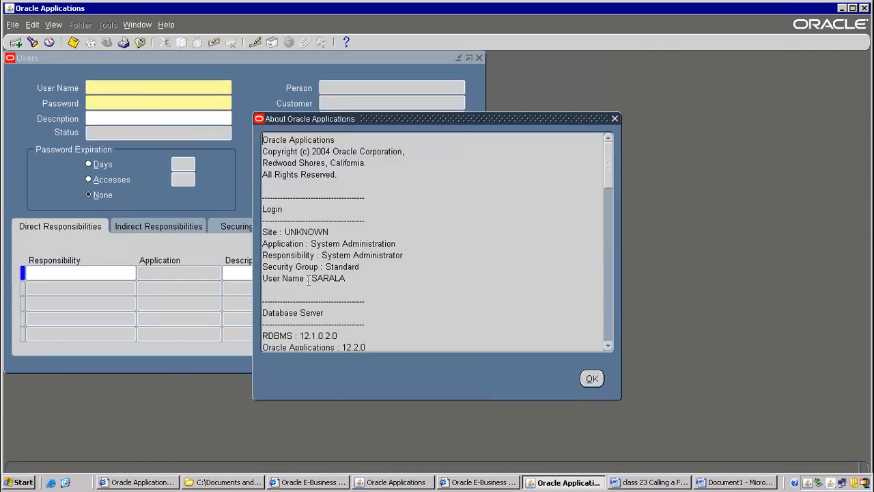
{"action": "left_click_drag", "start_coordinate": [309, 280], "coordinate": [601, 281]}
{"action": "left_click_drag", "start_coordinate": [337, 116], "coordinate": [545, 158]}
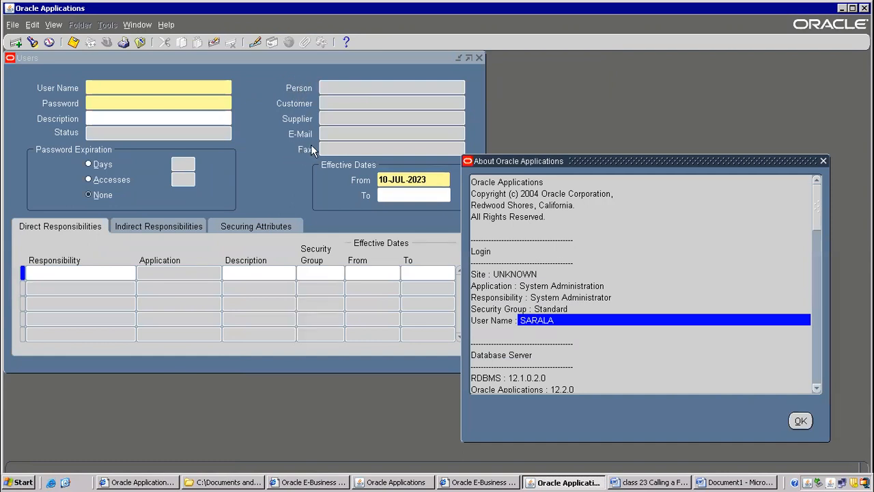
{"action": "left_click", "coordinate": [801, 421]}
Exit both running Oracle Applications sessions and close the leftover E-Business Suite browser windows.
{"action": "left_click", "coordinate": [864, 8]}
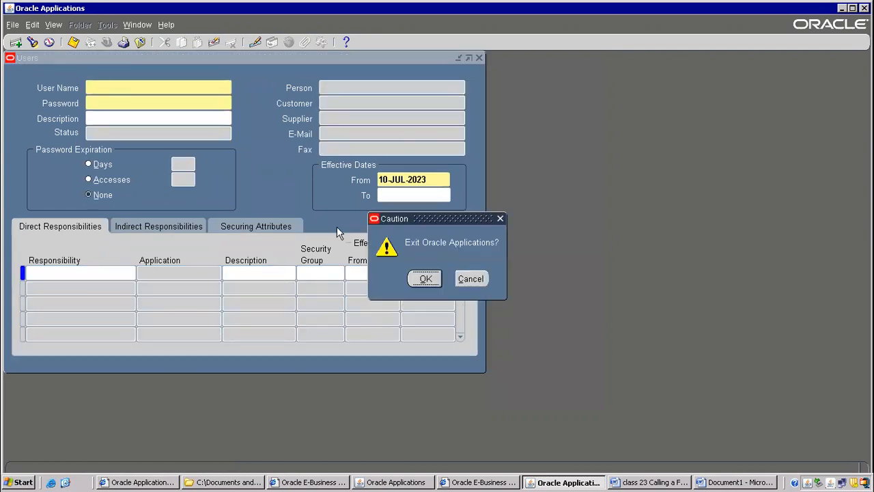
{"action": "left_click", "coordinate": [425, 278]}
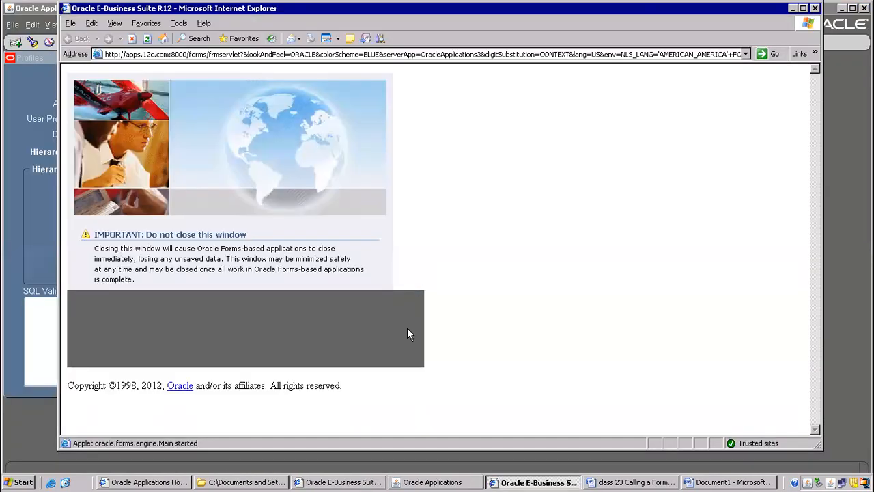
{"action": "left_click", "coordinate": [365, 481]}
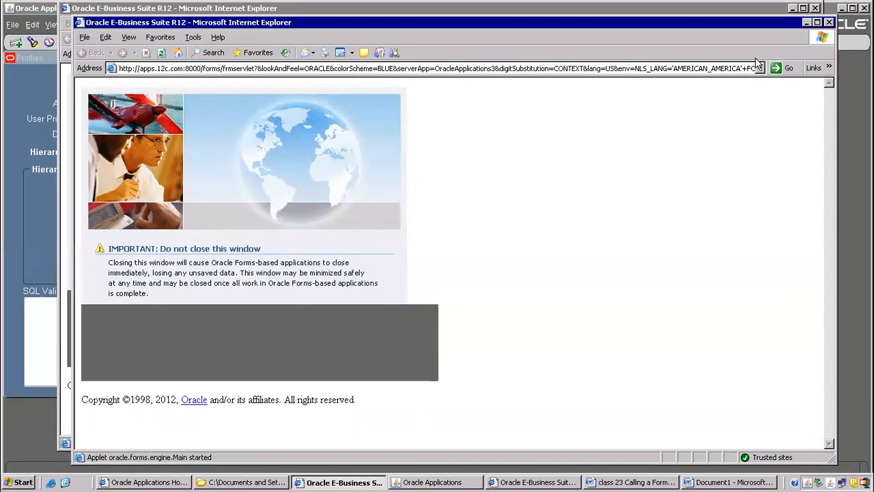
{"action": "left_click", "coordinate": [830, 22]}
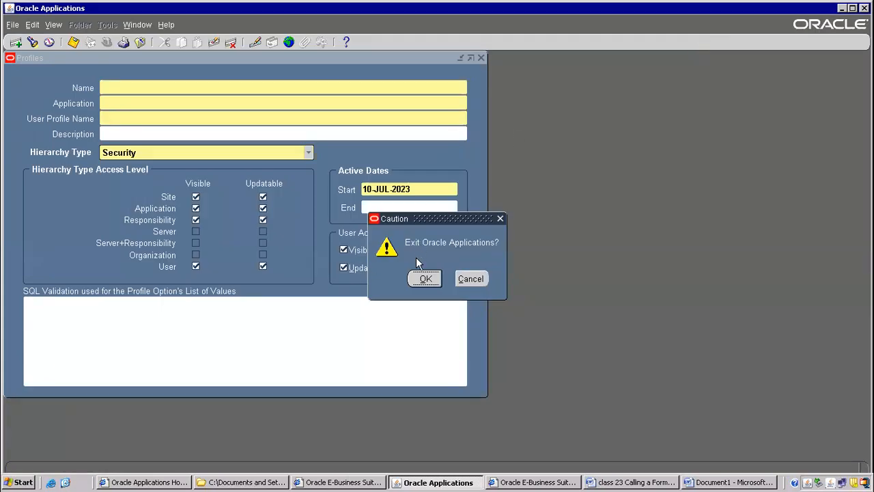
{"action": "left_click", "coordinate": [419, 279]}
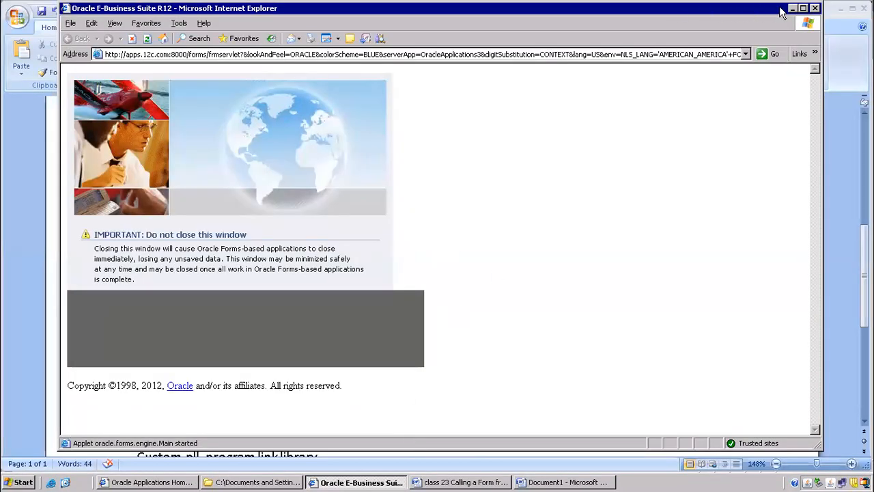
{"action": "left_click", "coordinate": [816, 8]}
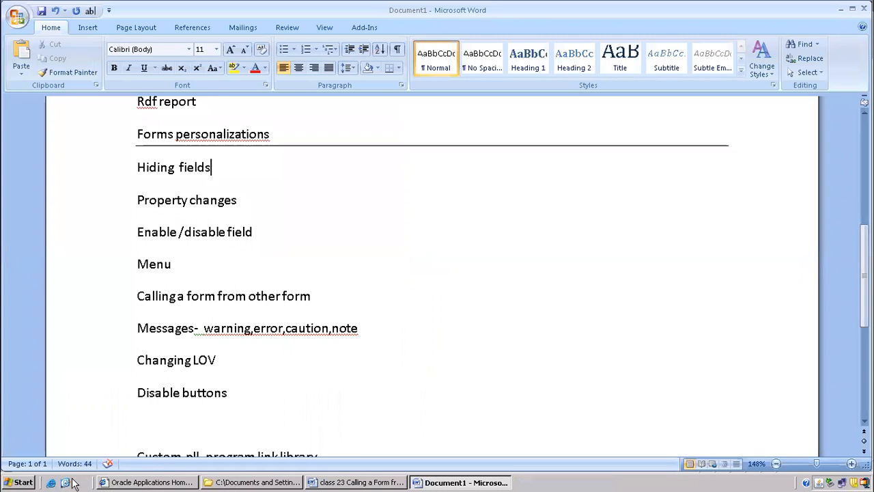
Switch to the Oracle Applications home page, log out, and log in as the operations user with the account password.
{"action": "left_click", "coordinate": [126, 482]}
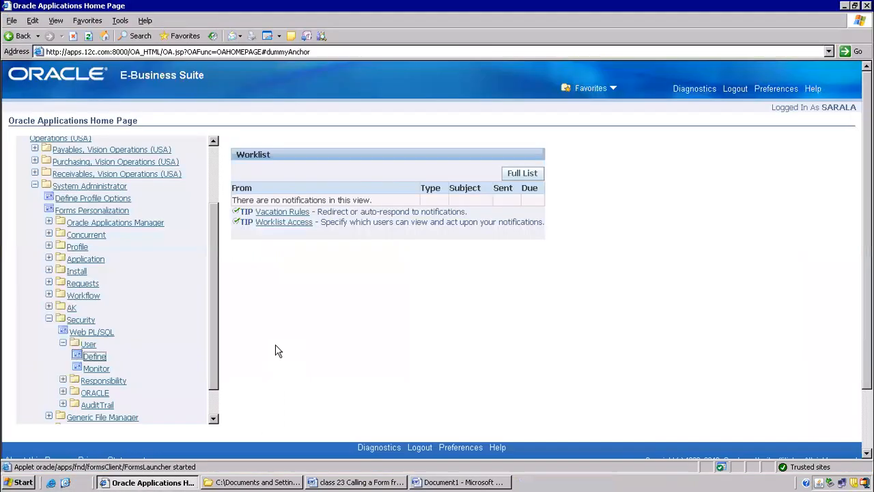
{"action": "left_click", "coordinate": [738, 87]}
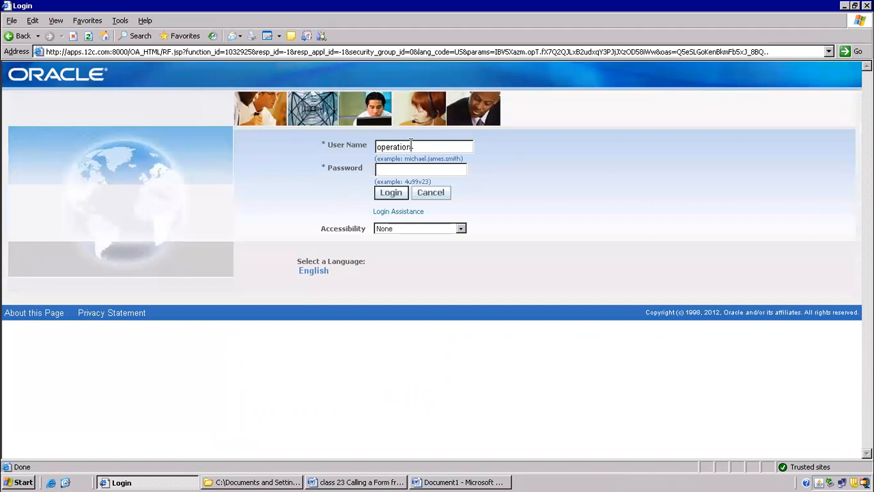
{"action": "type", "text": "welc"}
{"action": "key", "text": "Return"}
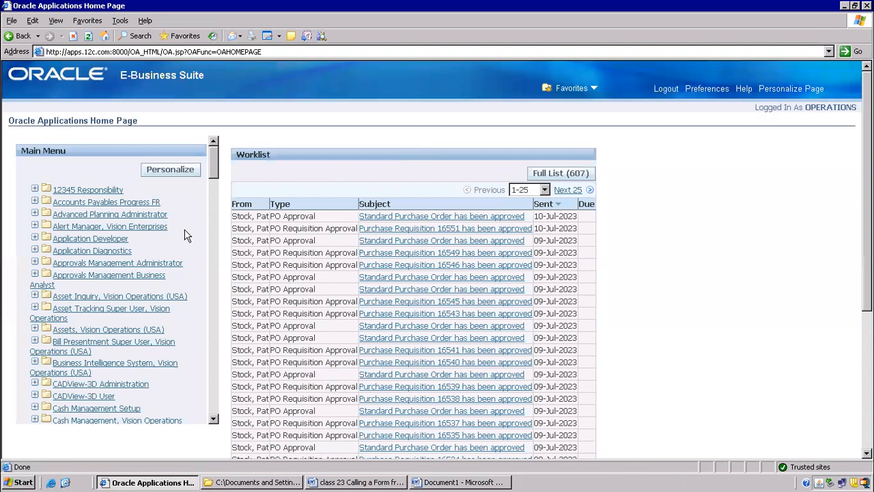
Launch Distribution List under Alert Manager, Vision Enterprises, close that form, and change the responsibility to System Administrator.
{"action": "left_click", "coordinate": [73, 228]}
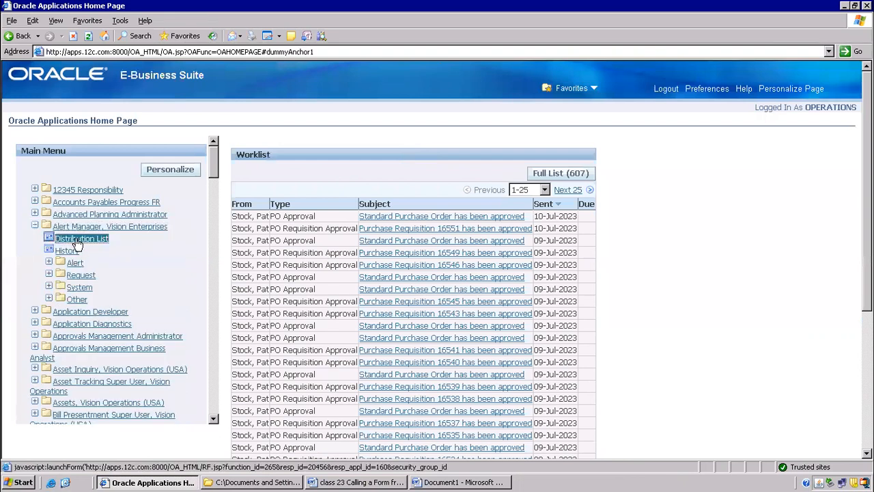
{"action": "left_click", "coordinate": [77, 243]}
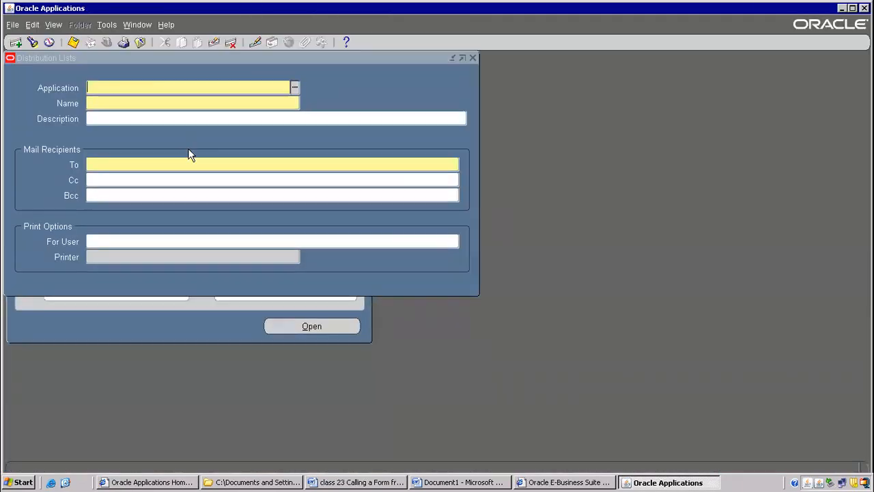
{"action": "left_click", "coordinate": [139, 44]}
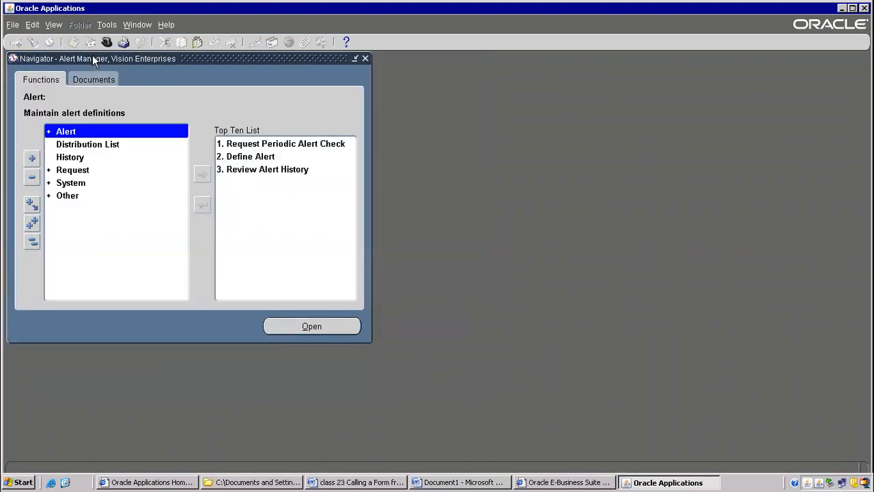
{"action": "left_click", "coordinate": [107, 43]}
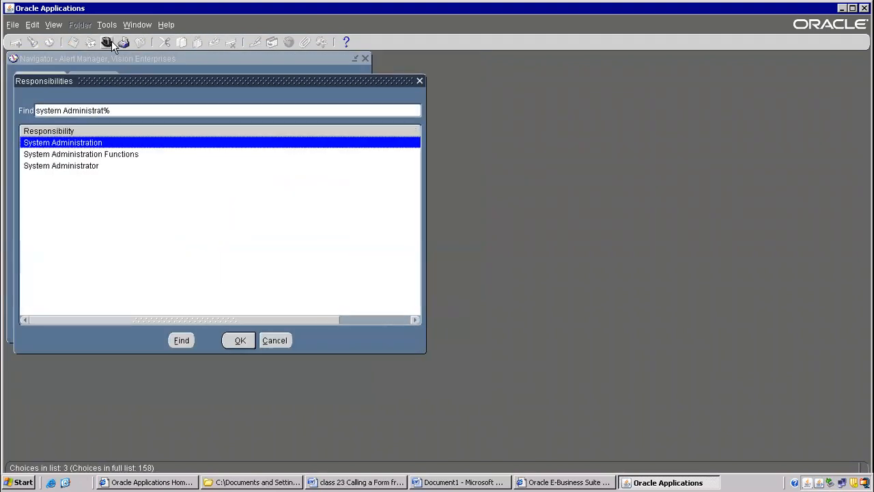
{"action": "key", "text": "Down"}
{"action": "key", "text": "Down"}
{"action": "key", "text": "Return"}
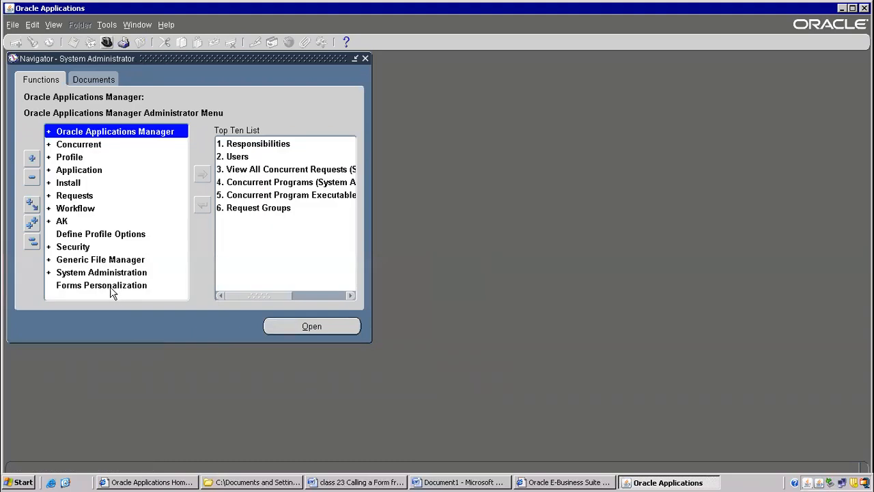
Open the Users form through the Define function under Security and User.
{"action": "double_click", "coordinate": [93, 247]}
{"action": "double_click", "coordinate": [92, 260]}
{"action": "left_click", "coordinate": [91, 272]}
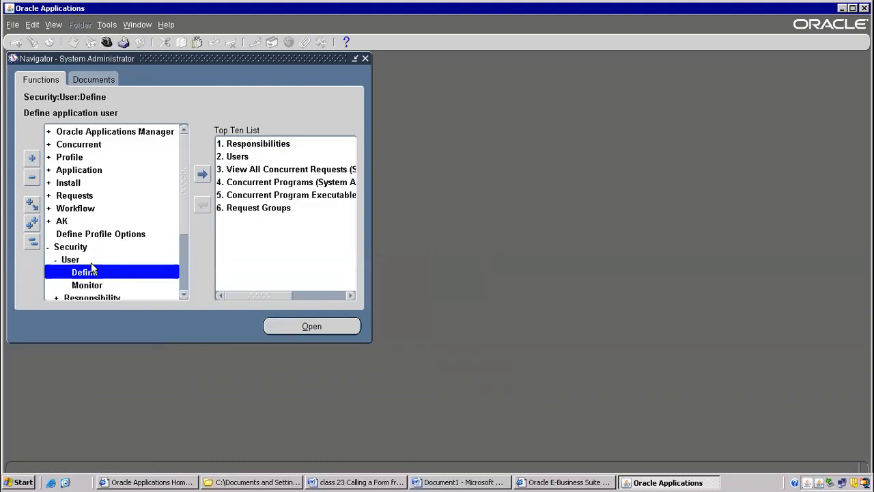
{"action": "double_click", "coordinate": [91, 273]}
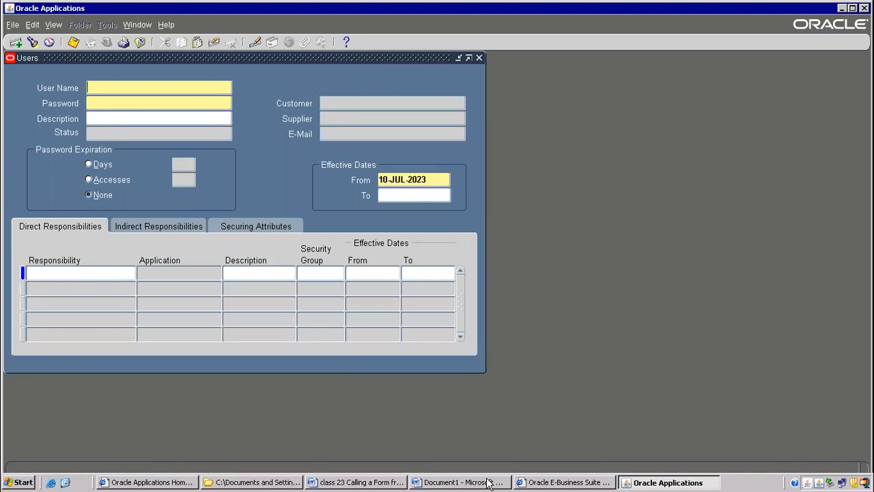
Open the Users form's personalizations and review the context restriction of the "Hide Person field" rule.
{"action": "left_click", "coordinate": [167, 25]}
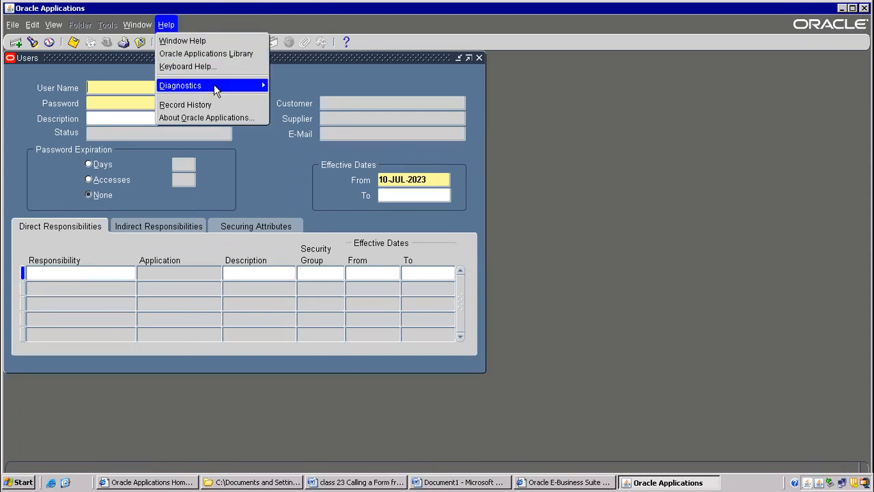
{"action": "mouse_move", "coordinate": [215, 87]}
{"action": "mouse_move", "coordinate": [328, 178]}
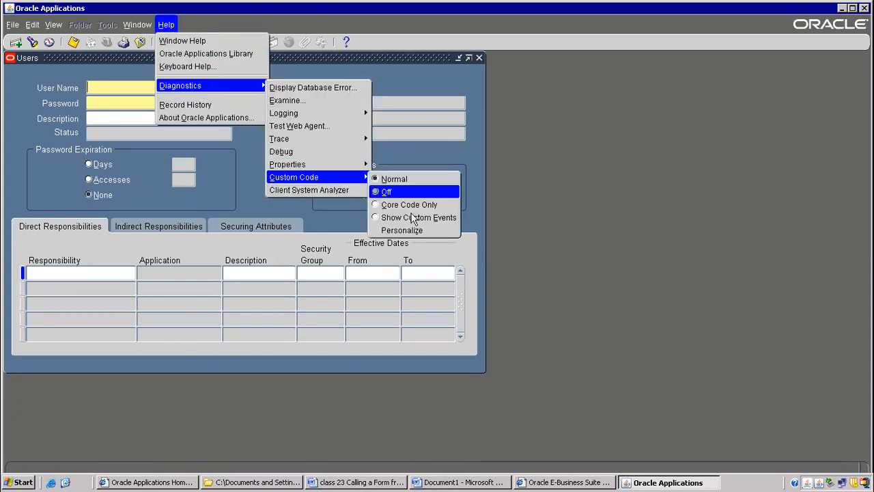
{"action": "left_click", "coordinate": [391, 216]}
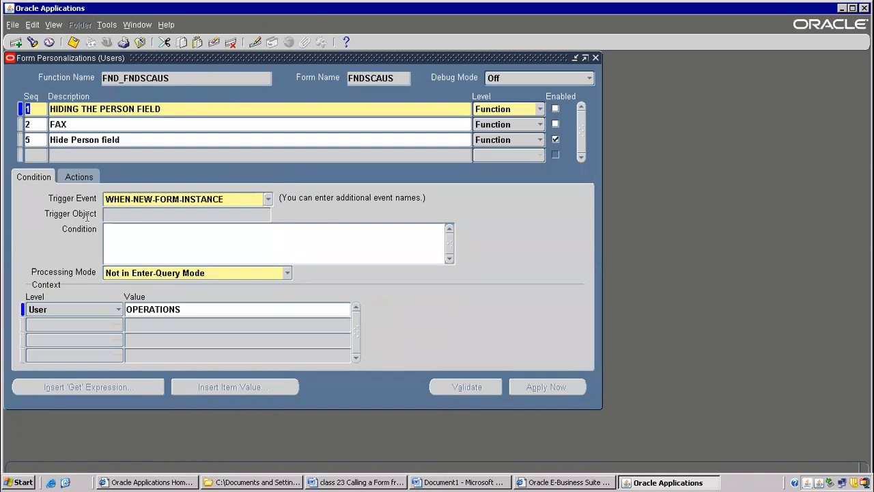
{"action": "left_click", "coordinate": [75, 140]}
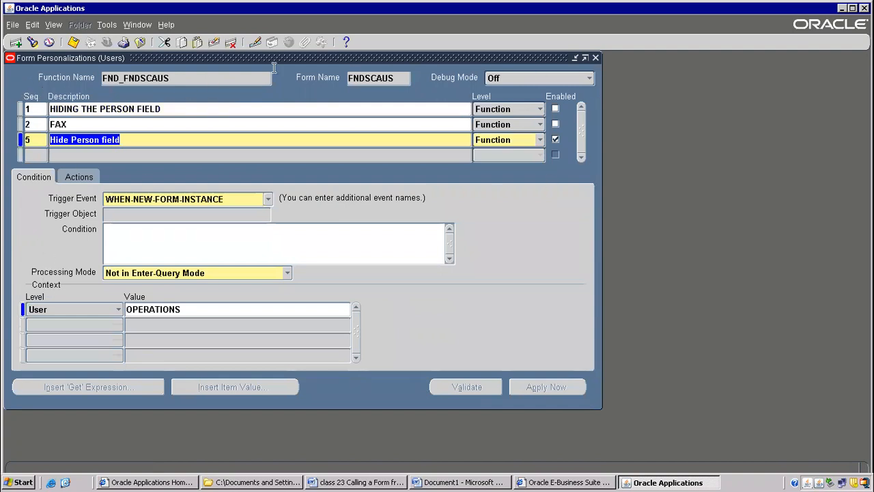
Review the condition and actions of the "Hide Person field" rule and of the "HIDING THE PERSON FIELD" rule.
{"action": "left_click", "coordinate": [34, 179]}
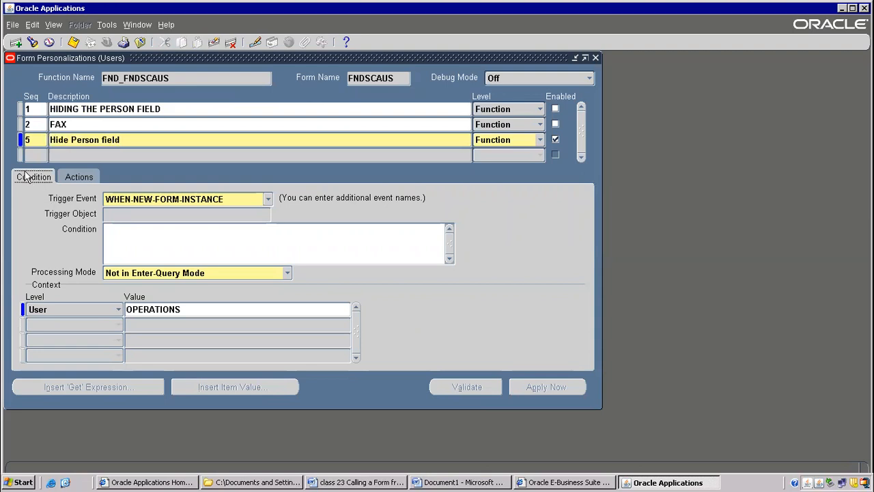
{"action": "left_click", "coordinate": [82, 182]}
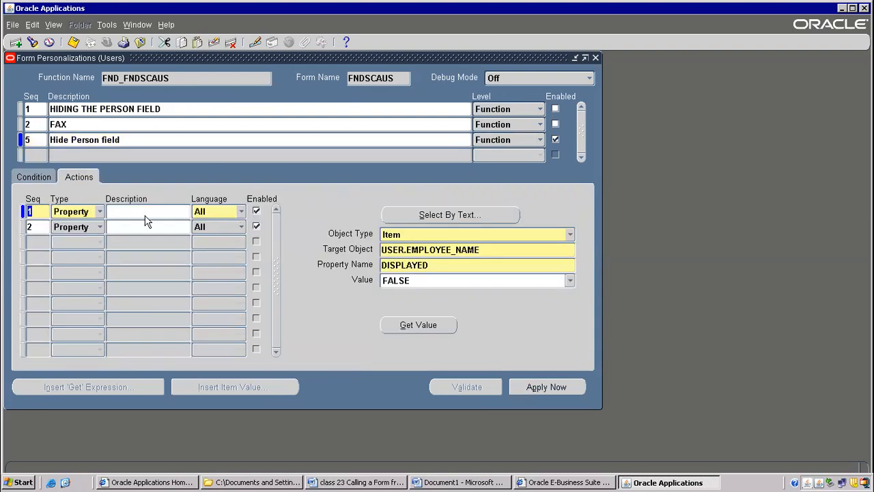
{"action": "left_click", "coordinate": [33, 177]}
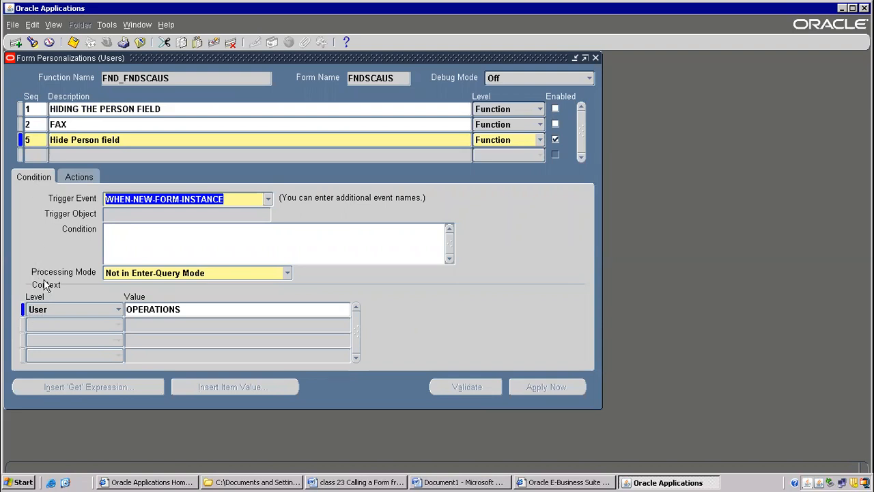
{"action": "left_click", "coordinate": [72, 108]}
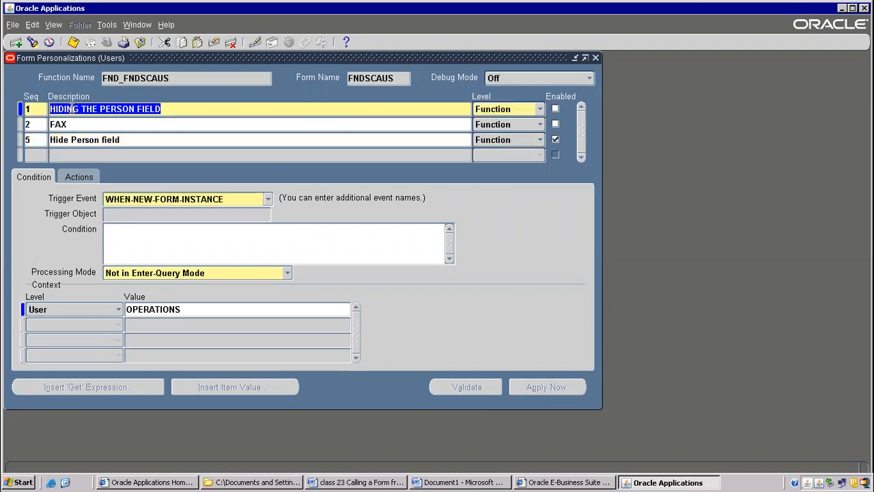
{"action": "left_click", "coordinate": [37, 181]}
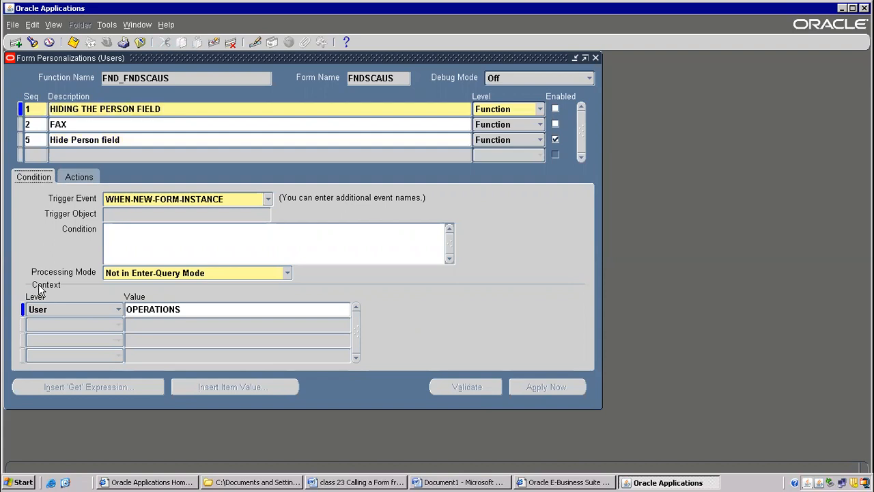
{"action": "left_click", "coordinate": [72, 177]}
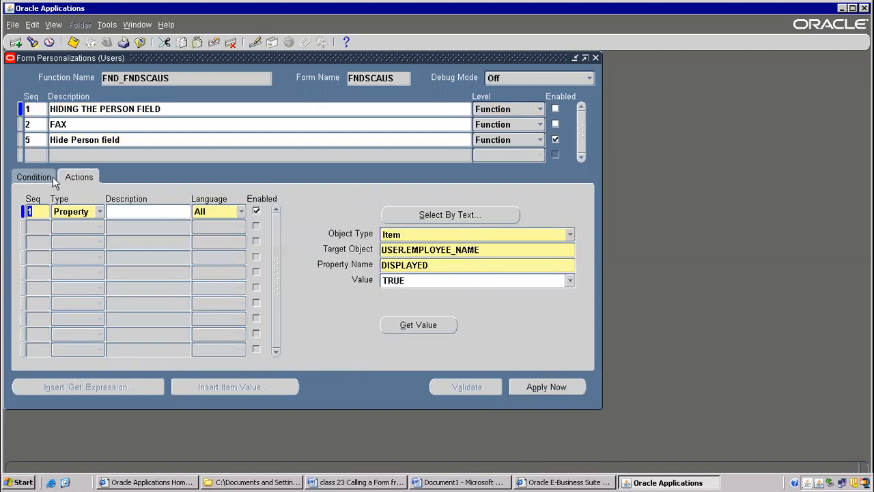
{"action": "left_click", "coordinate": [38, 177]}
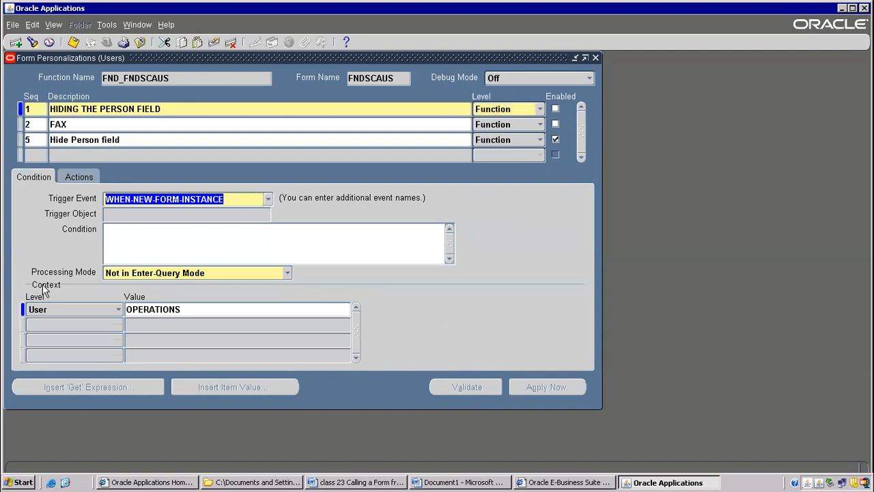
Switch the context level of the "HIDING THE PERSON FIELD" rule to Responsibility, Site and Industry in turn.
{"action": "left_click", "coordinate": [156, 307]}
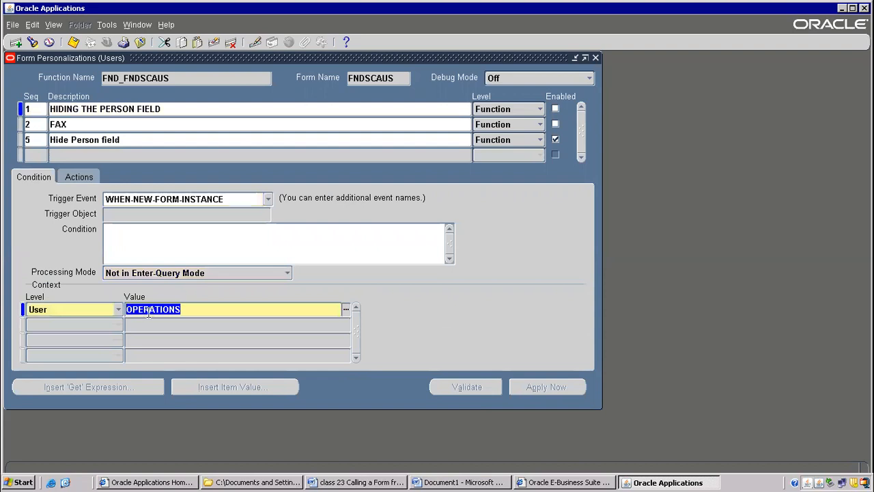
{"action": "left_click", "coordinate": [116, 311]}
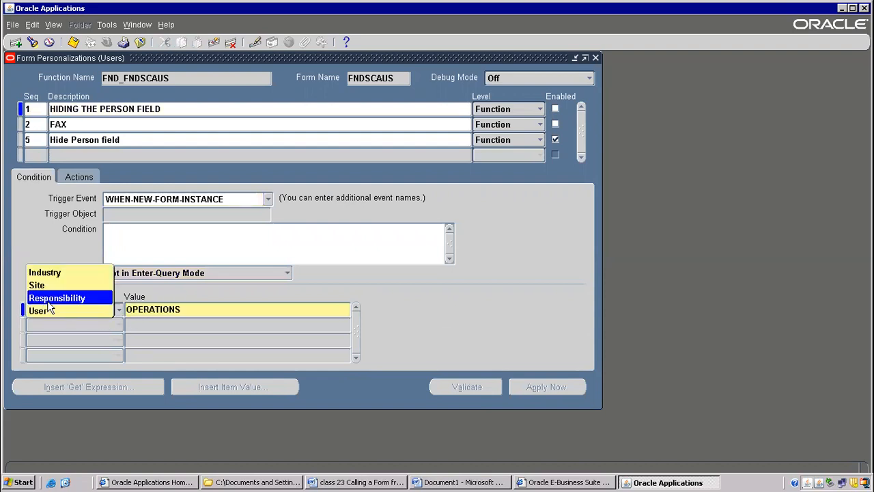
{"action": "left_click", "coordinate": [48, 300]}
{"action": "left_click", "coordinate": [119, 311]}
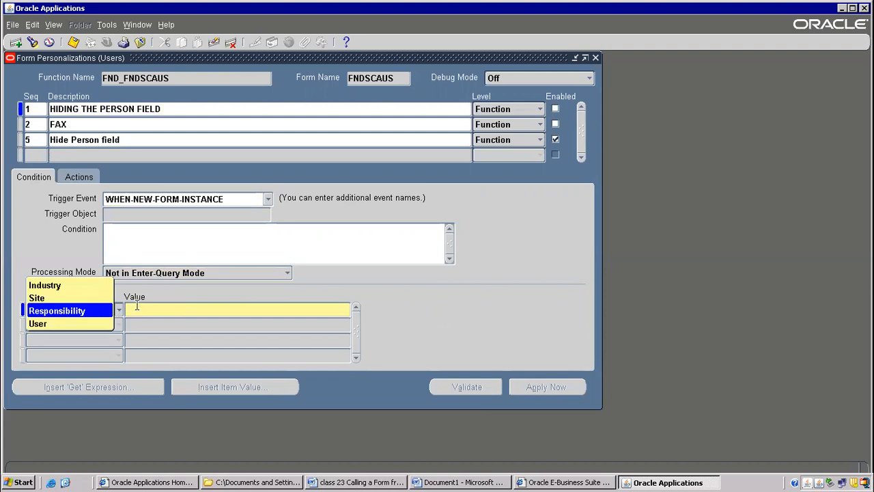
{"action": "left_click", "coordinate": [42, 301]}
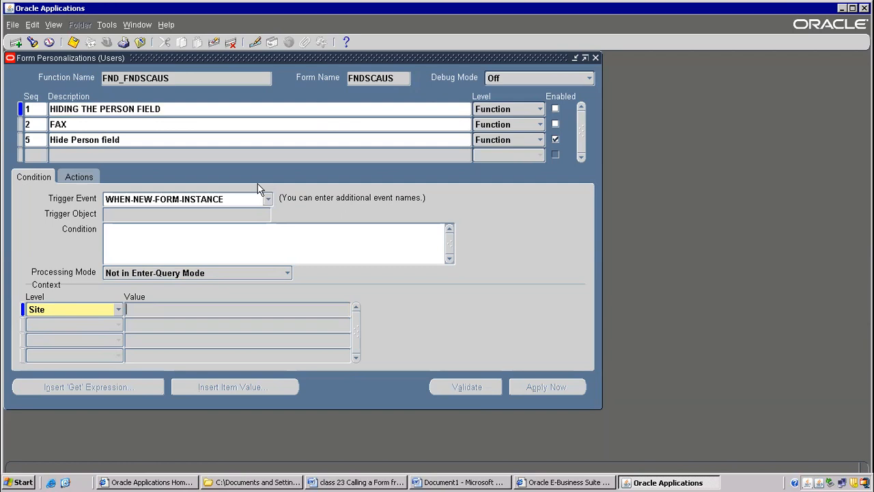
{"action": "left_click", "coordinate": [112, 316]}
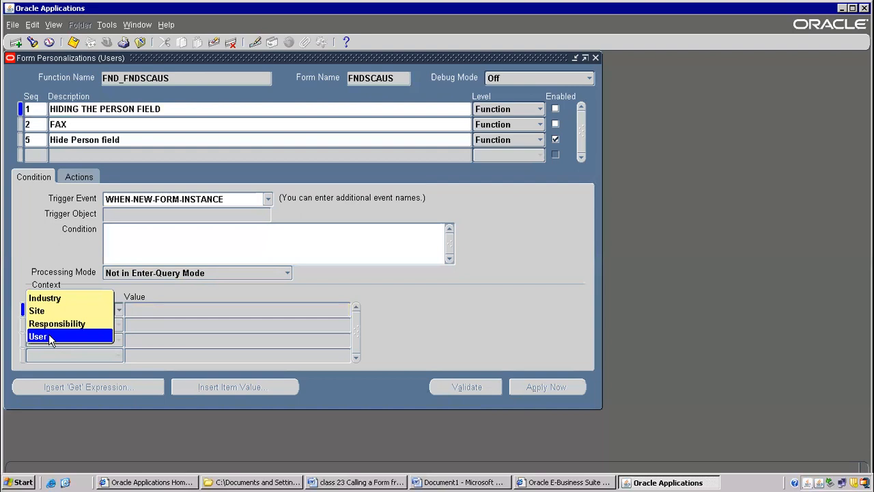
{"action": "left_click", "coordinate": [60, 299]}
Browse the available industries for the Industry-level context value and dismiss the list without choosing one.
{"action": "left_click", "coordinate": [307, 309]}
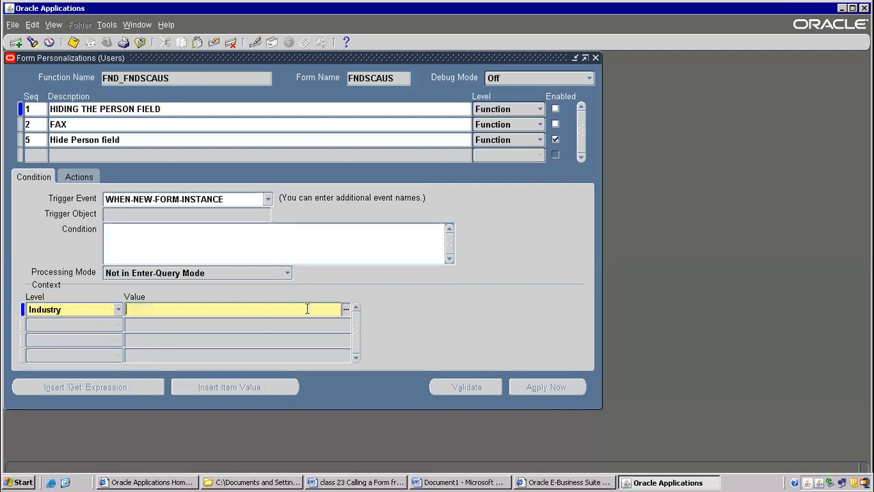
{"action": "left_click", "coordinate": [345, 310]}
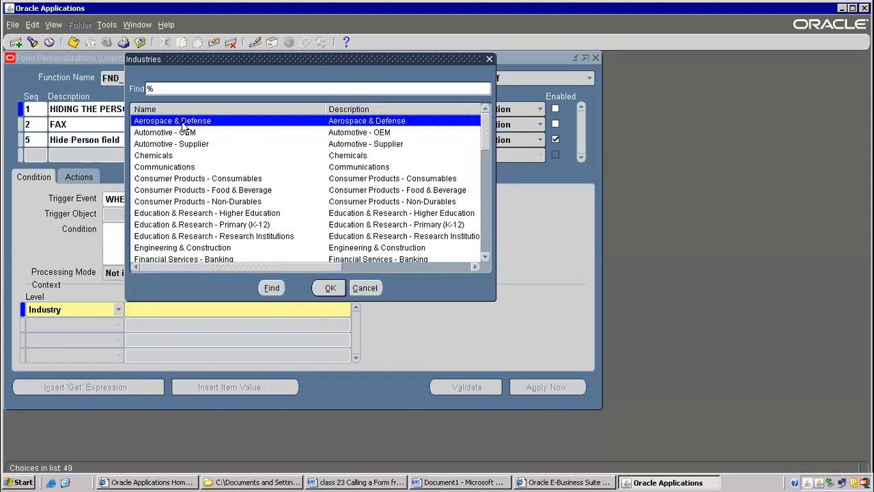
{"action": "left_click", "coordinate": [158, 133]}
{"action": "left_click", "coordinate": [161, 191]}
{"action": "left_click", "coordinate": [244, 156]}
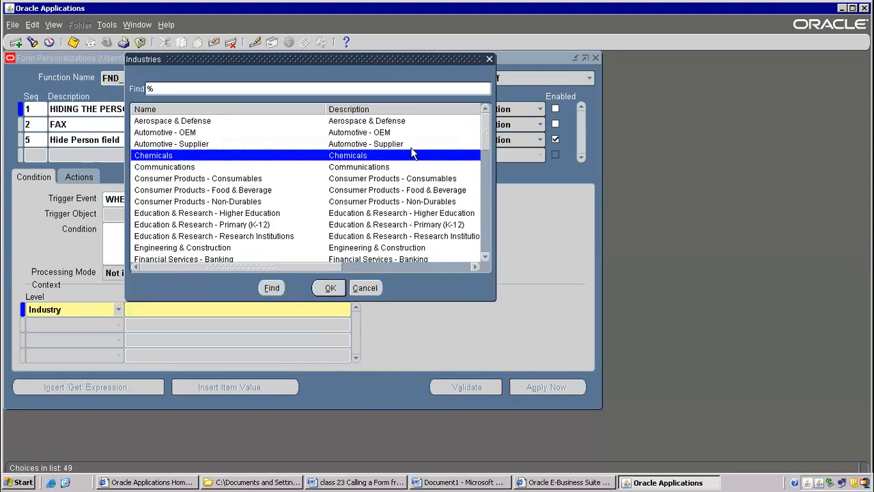
{"action": "left_click_drag", "start_coordinate": [489, 130], "coordinate": [466, 94]}
{"action": "left_click", "coordinate": [196, 124]}
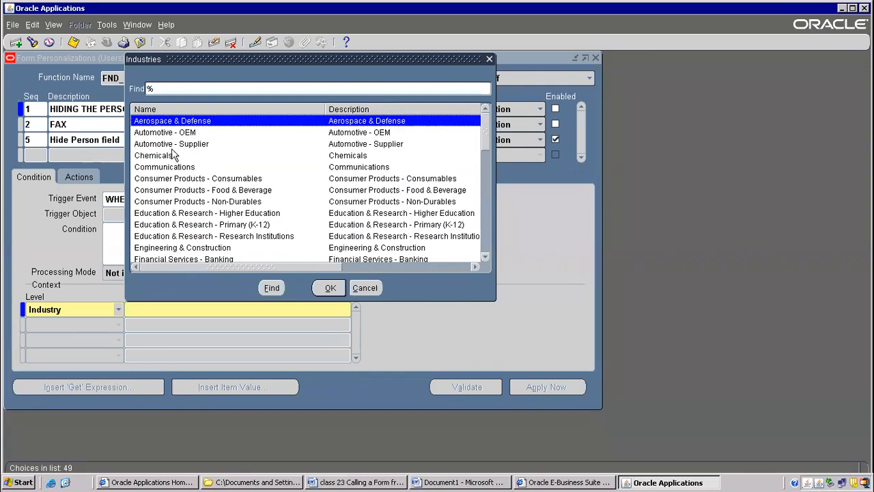
{"action": "left_click", "coordinate": [176, 234]}
{"action": "left_click", "coordinate": [365, 287]}
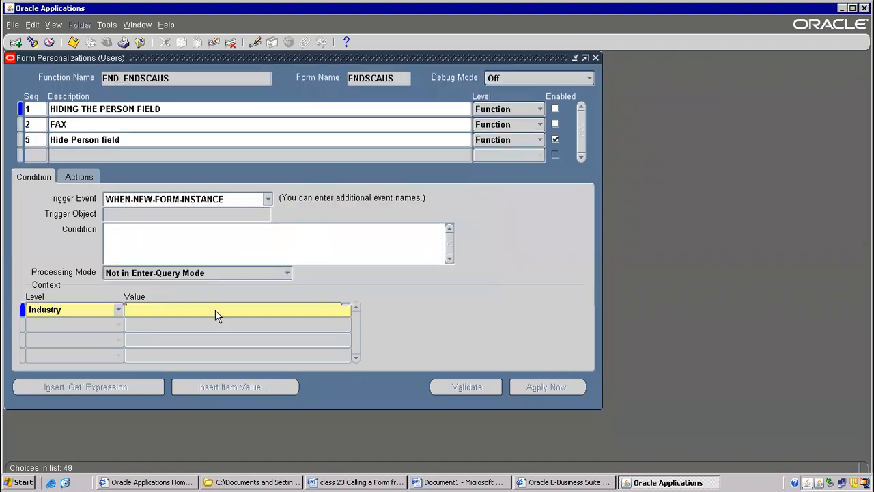
Set the rule's context level to User with the value OPERATIONS and save the personalization.
{"action": "left_click", "coordinate": [121, 312]}
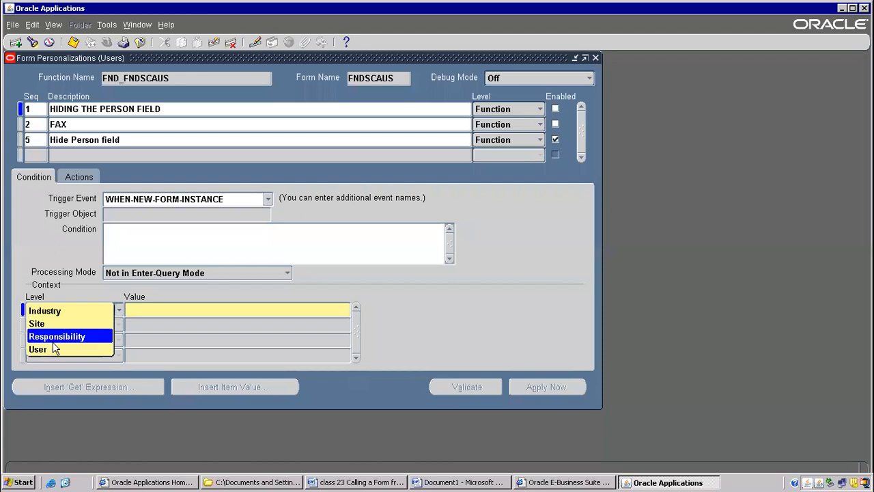
{"action": "left_click", "coordinate": [80, 348]}
{"action": "left_click", "coordinate": [145, 309]}
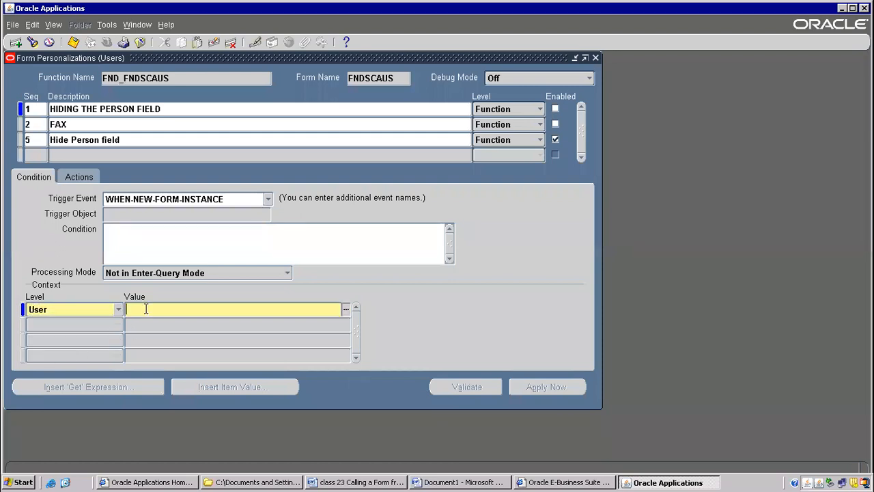
{"action": "type", "text": "ope"}
{"action": "key", "text": "Tab"}
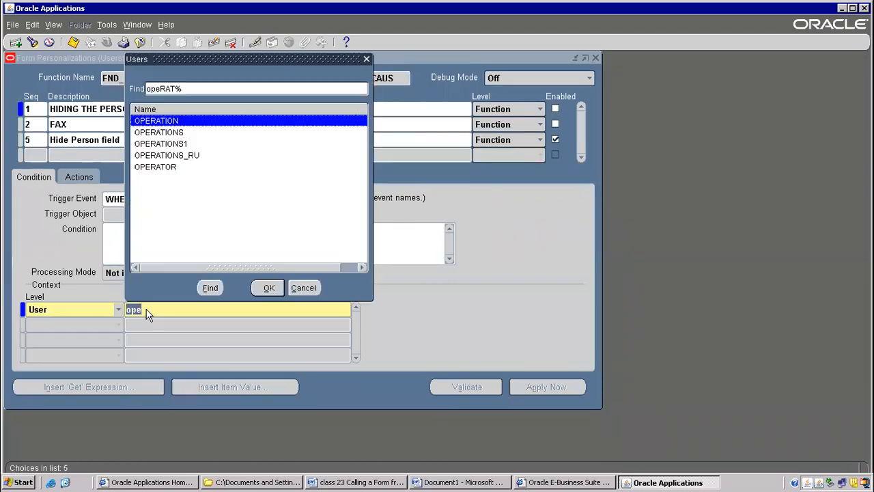
{"action": "double_click", "coordinate": [181, 134]}
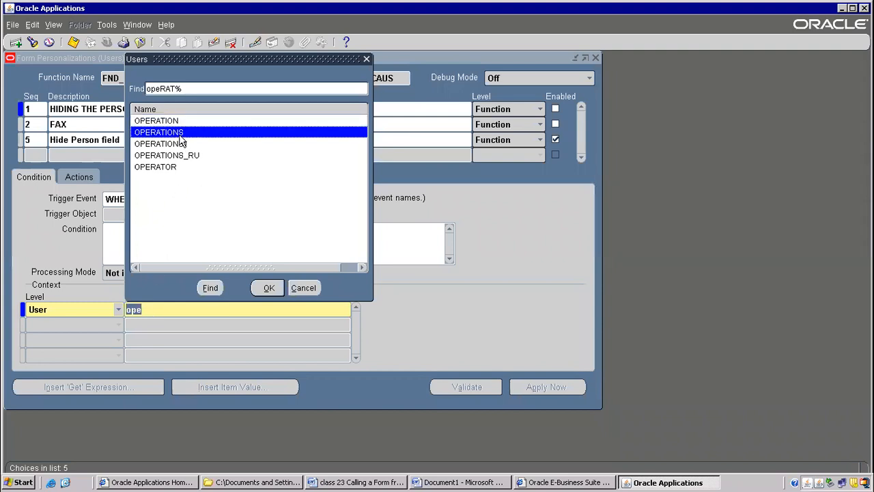
{"action": "left_click", "coordinate": [147, 309]}
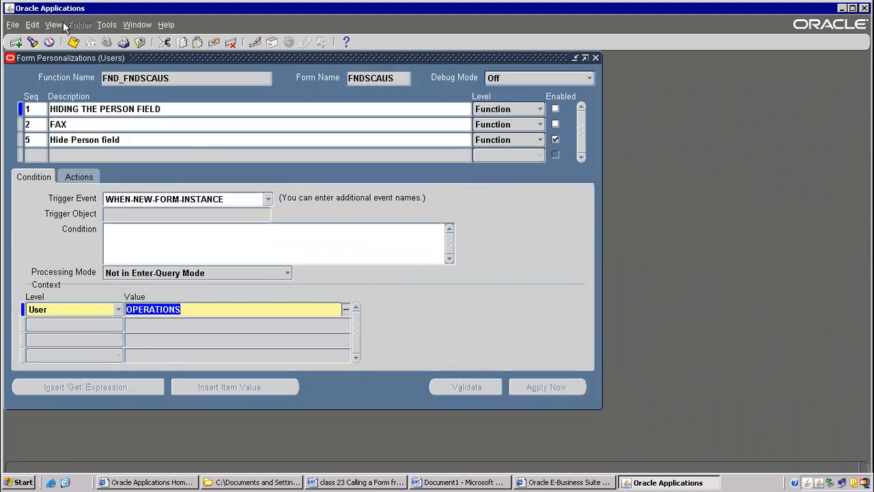
{"action": "left_click", "coordinate": [73, 43]}
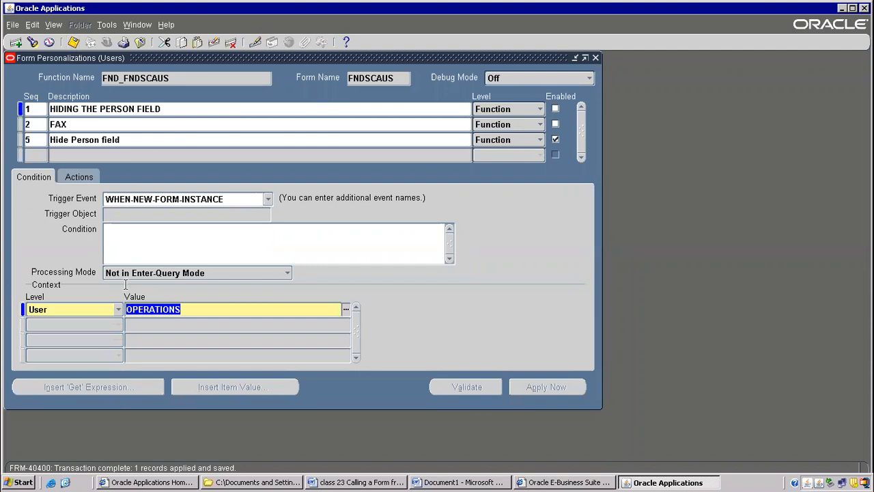
Try adding a second User-level context row below OPERATIONS, and delete that row without giving it a value.
{"action": "left_click", "coordinate": [140, 324]}
{"action": "left_click", "coordinate": [119, 325]}
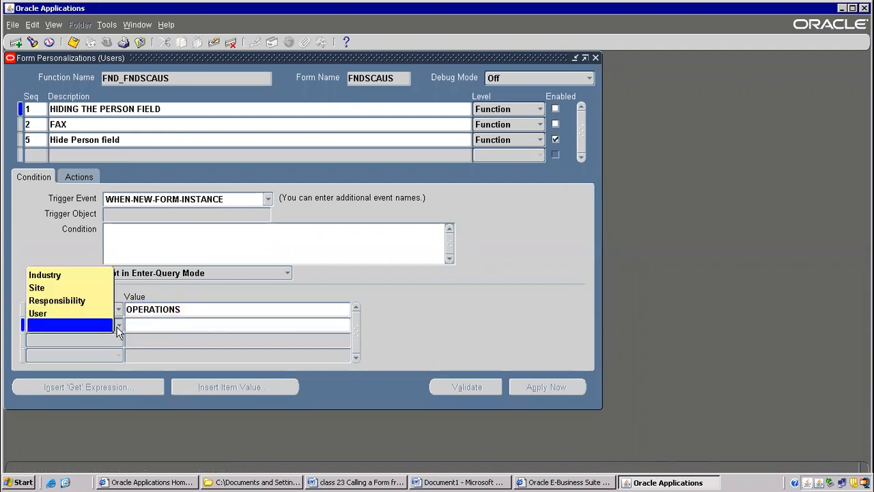
{"action": "left_click", "coordinate": [38, 313]}
{"action": "left_click", "coordinate": [147, 323]}
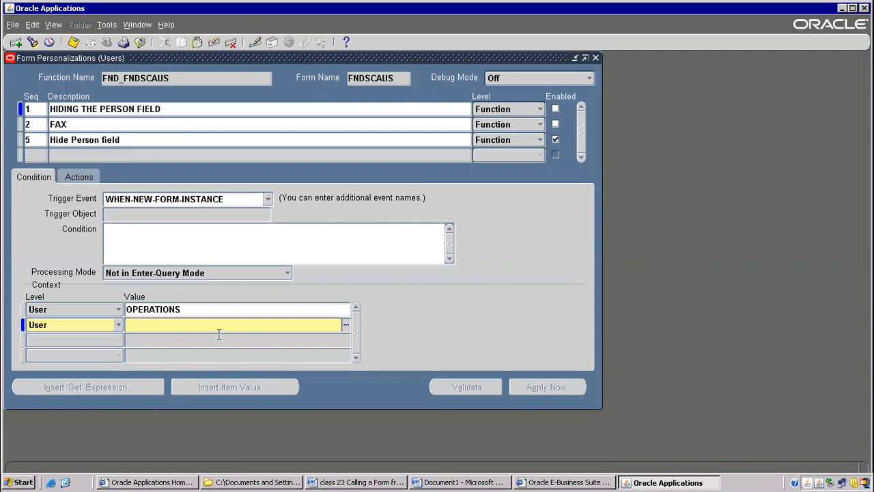
{"action": "left_click", "coordinate": [146, 310]}
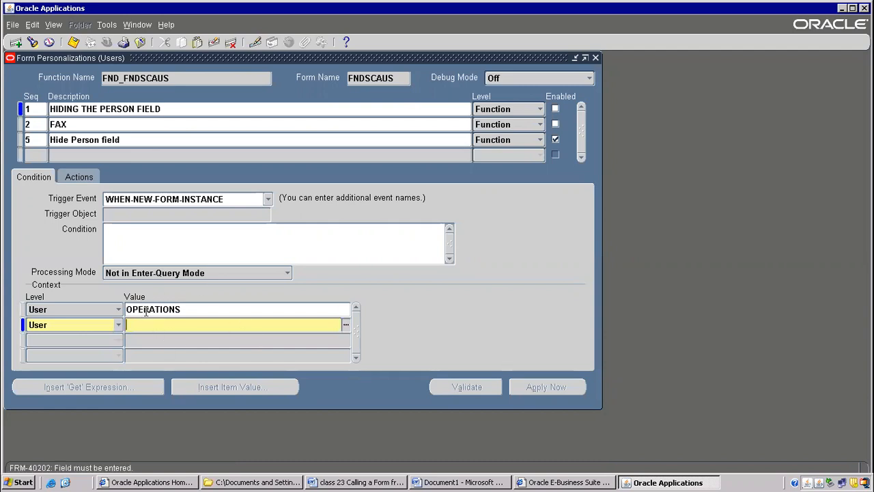
{"action": "left_click", "coordinate": [231, 42]}
{"action": "double_click", "coordinate": [164, 309]}
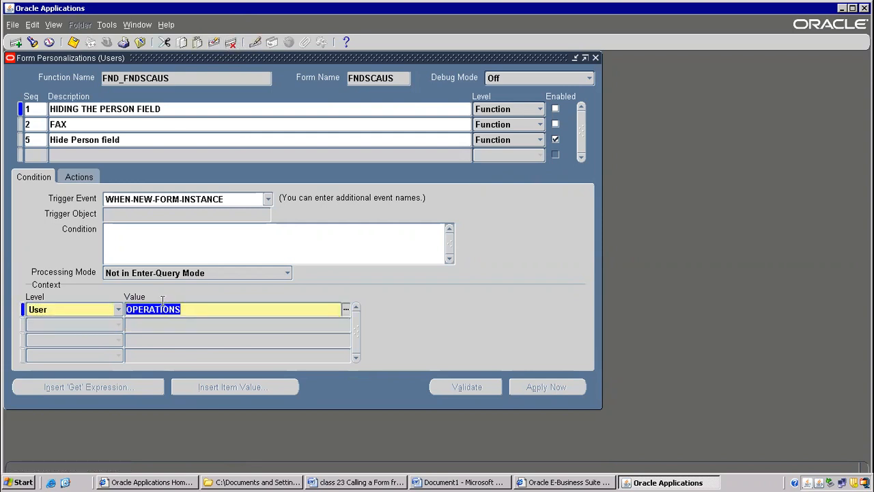
Change the first context row to the Responsibility level with the value "Public Sector Budget User, Progress S&L".
{"action": "left_click", "coordinate": [119, 312]}
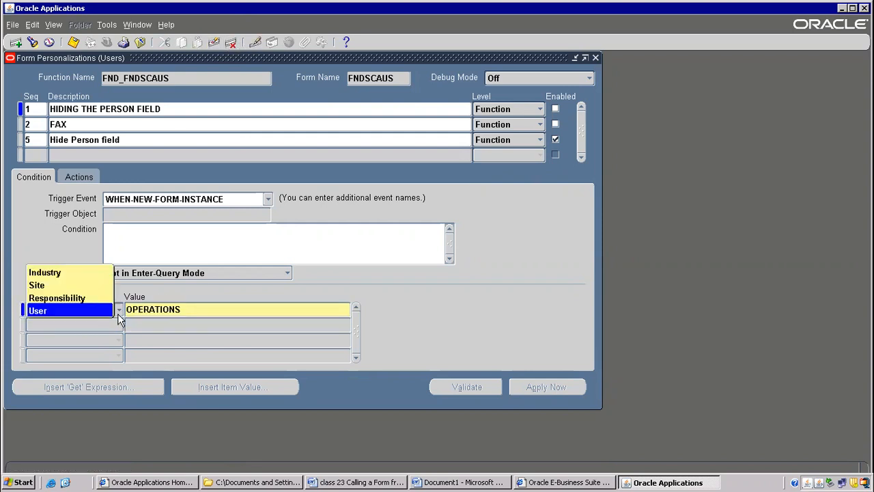
{"action": "left_click", "coordinate": [73, 298]}
{"action": "left_click", "coordinate": [144, 308]}
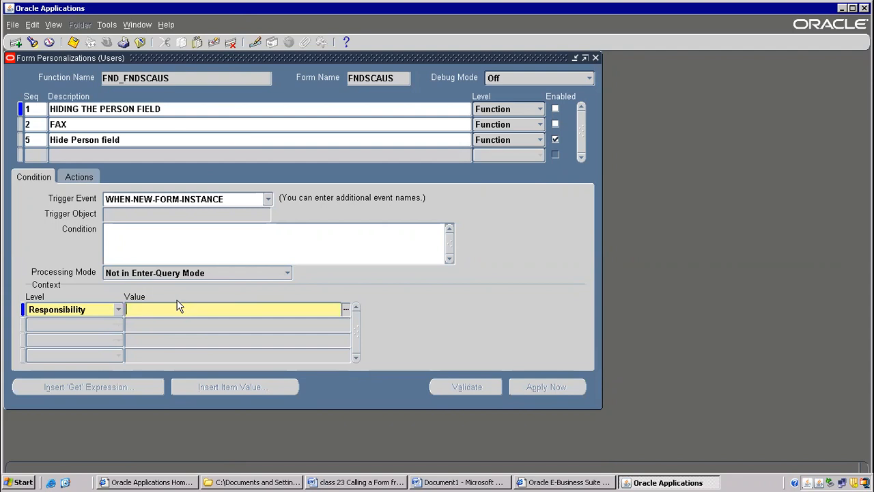
{"action": "left_click", "coordinate": [143, 323]}
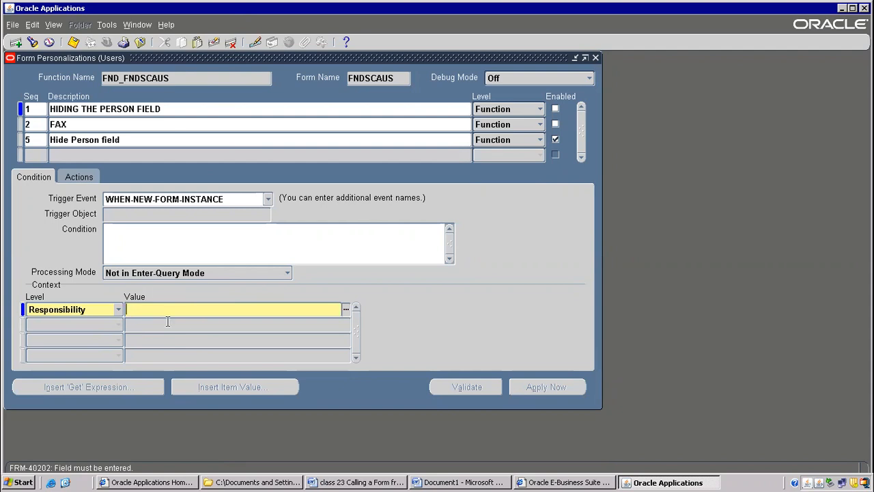
{"action": "left_click", "coordinate": [345, 310]}
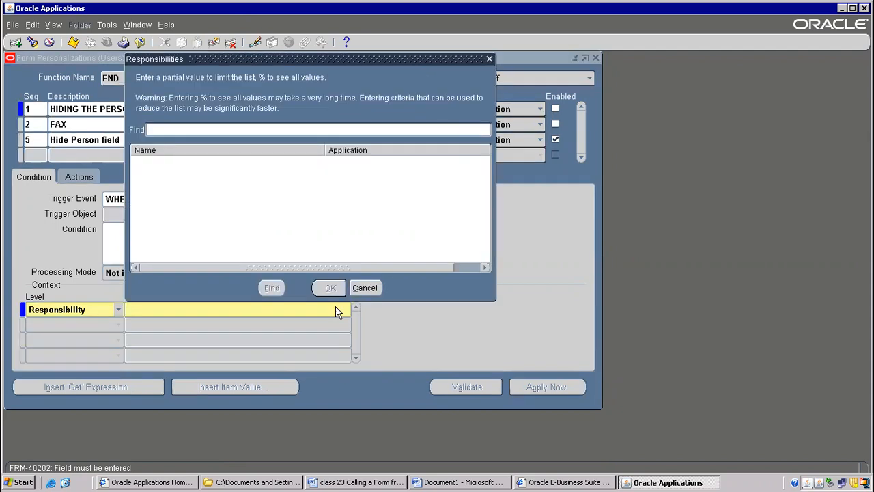
{"action": "type", "text": "%"}
{"action": "key", "text": "Return"}
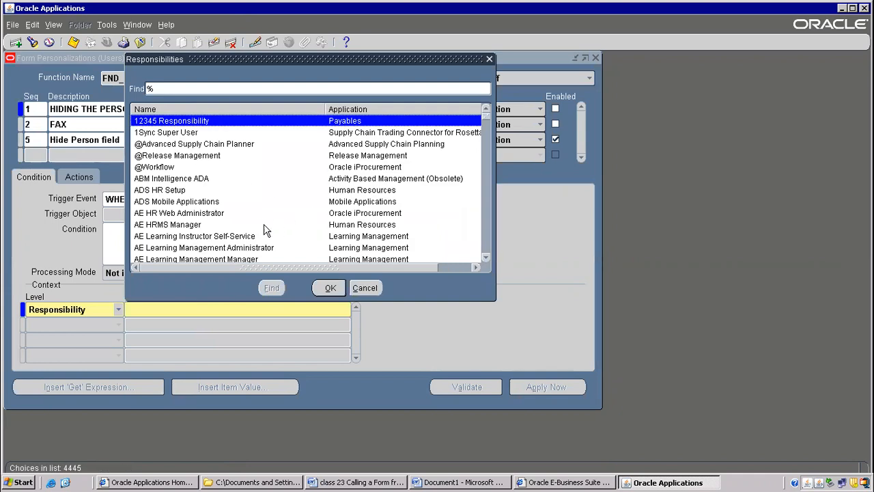
{"action": "type", "text": "pu"}
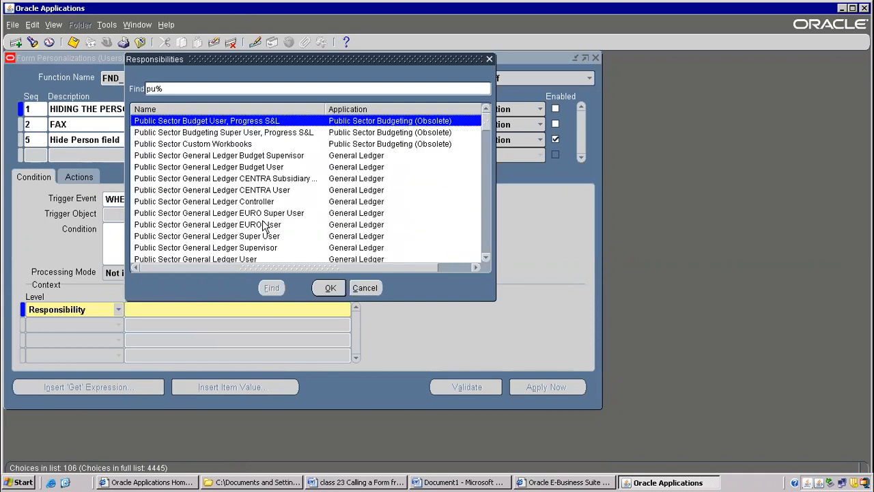
{"action": "key", "text": "Return"}
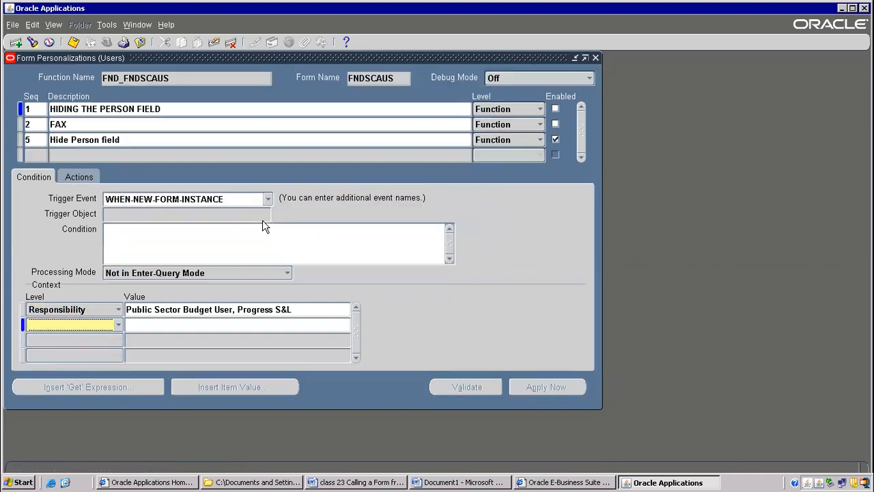
Try a second Responsibility-level context row, and delete both it and the "Public Sector Budget User, Progress S&L" row.
{"action": "left_click", "coordinate": [117, 325]}
{"action": "left_click", "coordinate": [68, 299]}
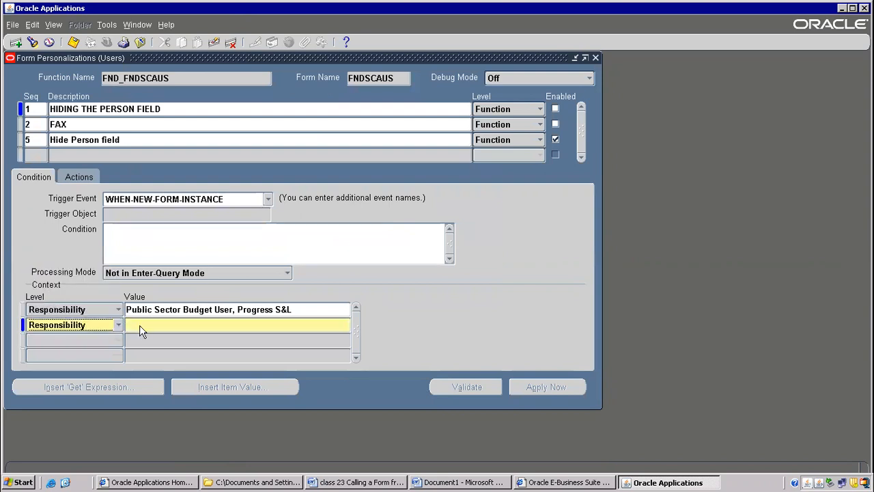
{"action": "left_click", "coordinate": [150, 307]}
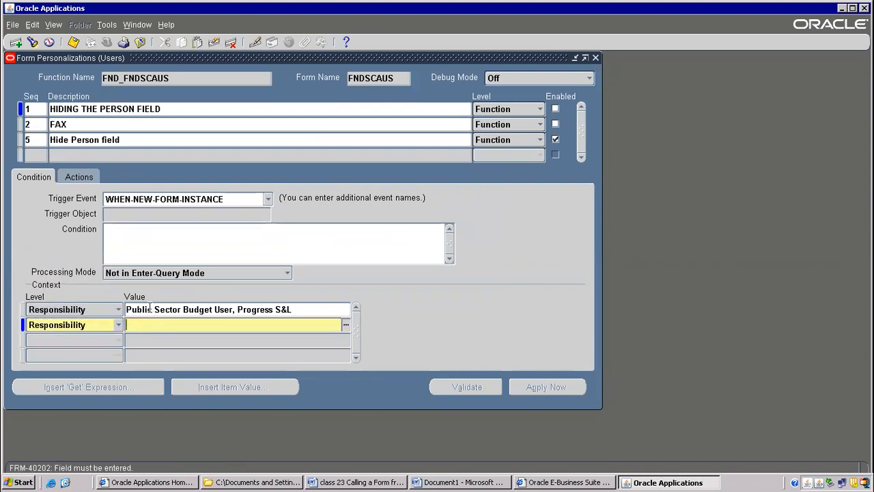
{"action": "left_click", "coordinate": [214, 43]}
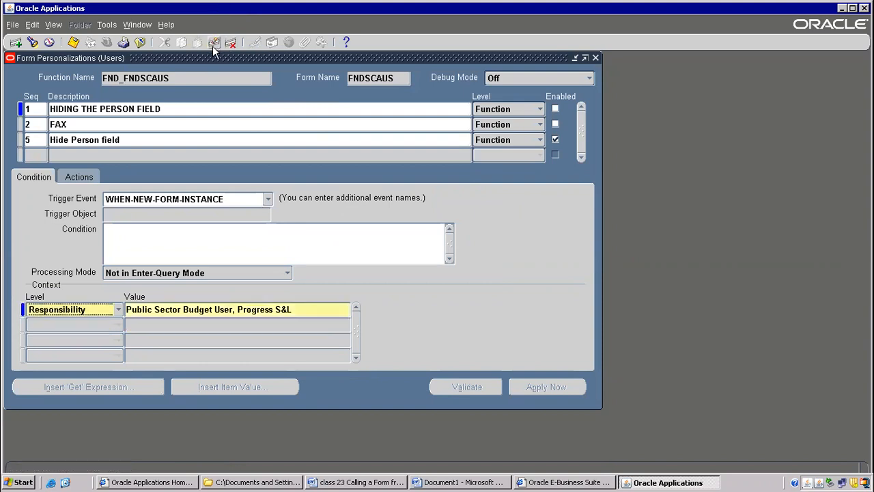
{"action": "left_click", "coordinate": [214, 43]}
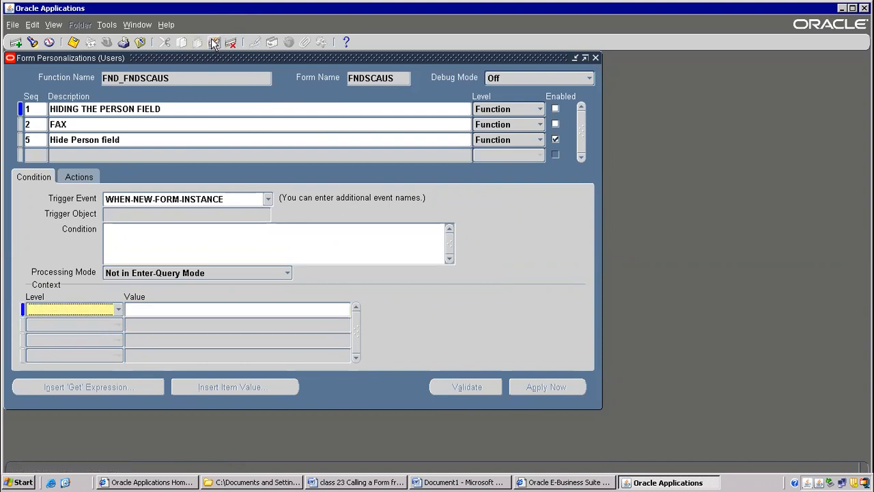
{"action": "left_click", "coordinate": [149, 311]}
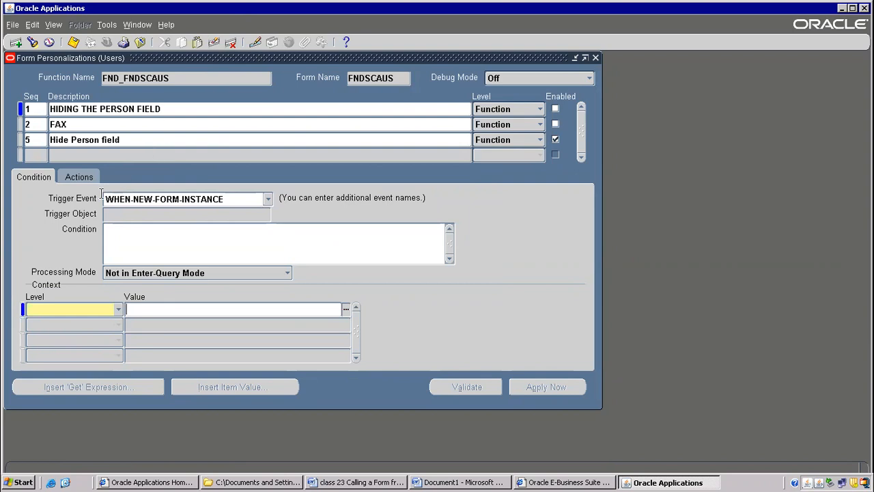
View the record history of the rule's Property action and highlight its table name.
{"action": "left_click", "coordinate": [87, 177]}
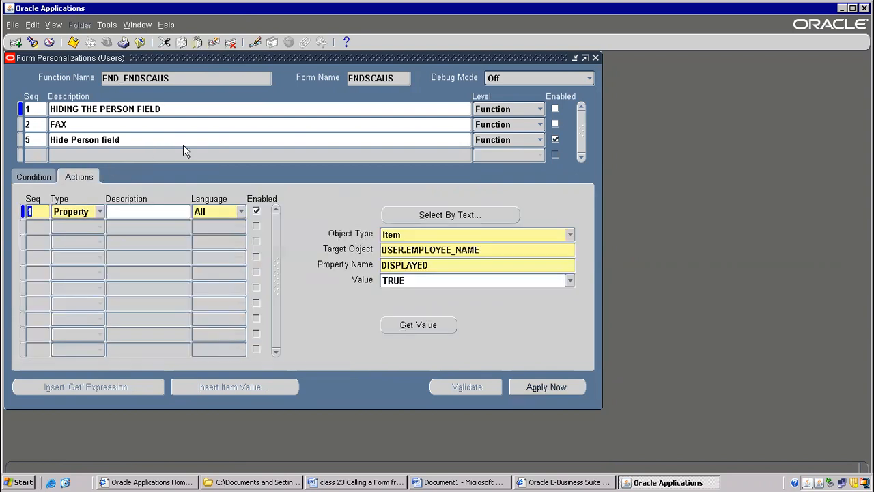
{"action": "left_click", "coordinate": [166, 25]}
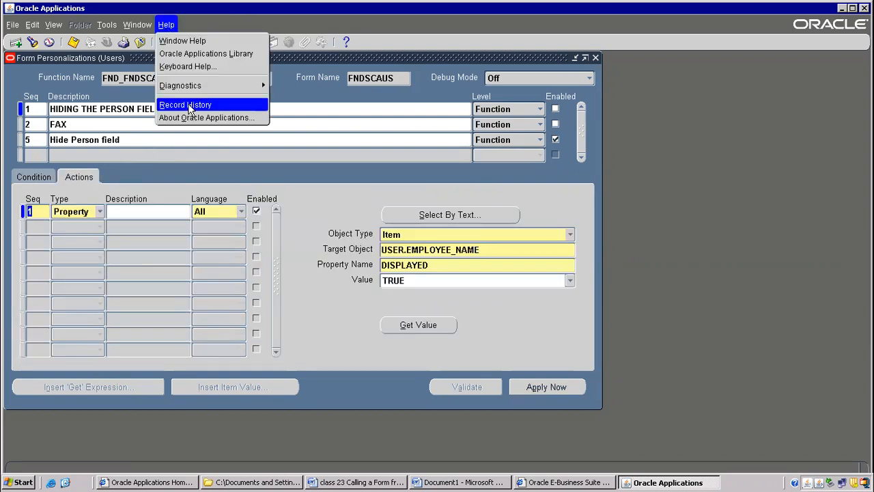
{"action": "left_click", "coordinate": [189, 104]}
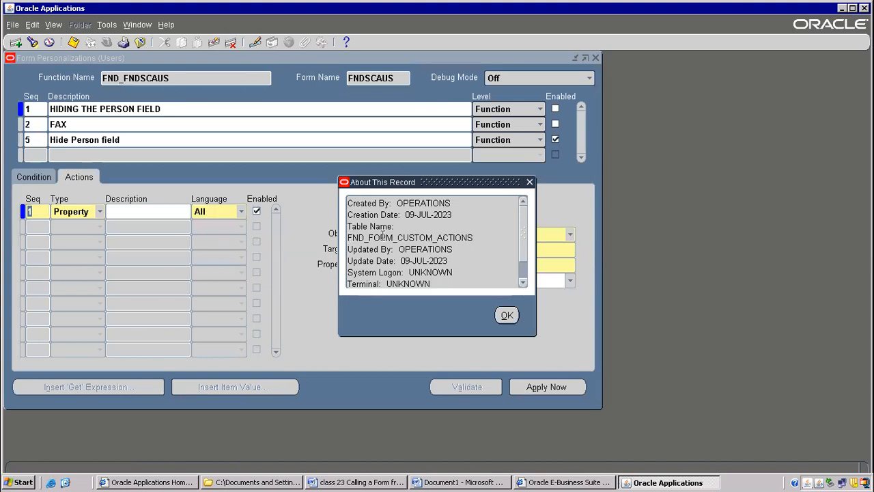
{"action": "left_click_drag", "start_coordinate": [350, 237], "coordinate": [478, 238]}
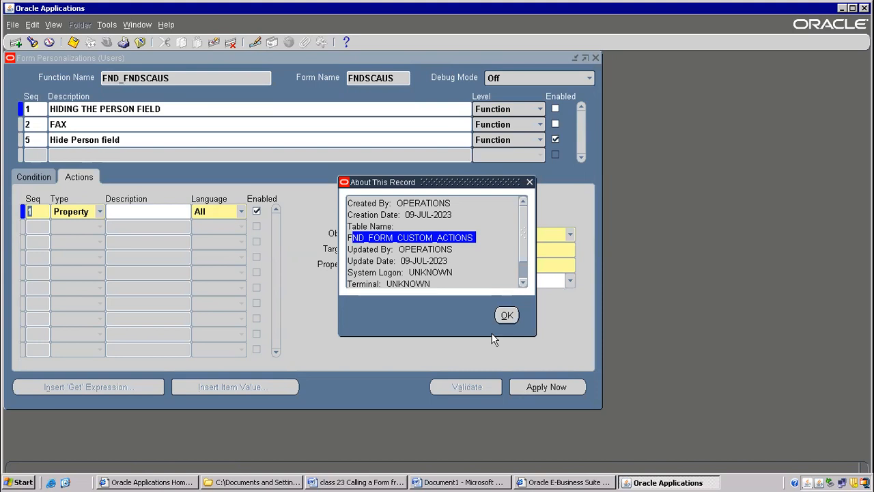
{"action": "left_click", "coordinate": [507, 315]}
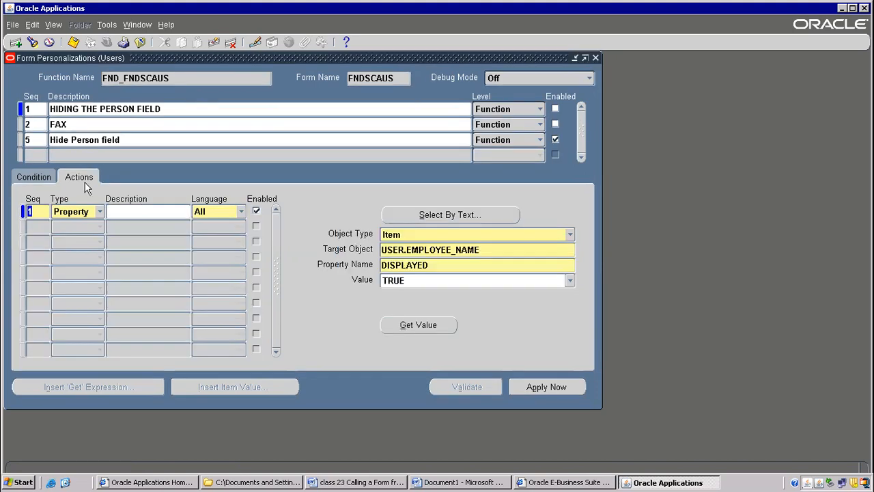
View the record history for the condition's trigger event and close it.
{"action": "left_click", "coordinate": [34, 178]}
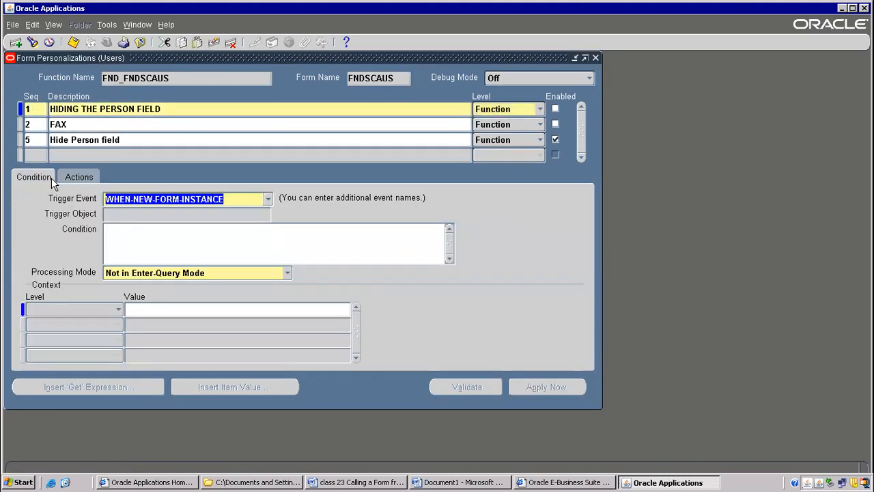
{"action": "left_click", "coordinate": [166, 24]}
{"action": "left_click", "coordinate": [188, 102]}
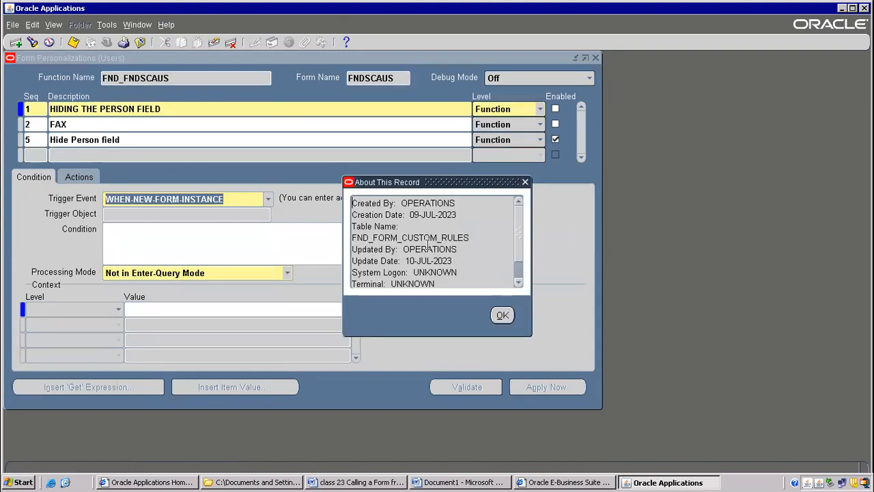
{"action": "left_click", "coordinate": [503, 317]}
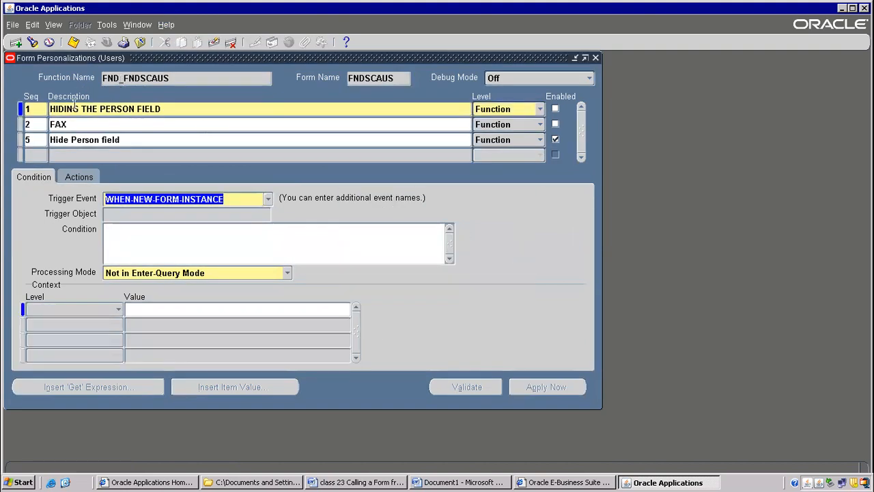
Check the record history for the rule's Description and Condition fields.
{"action": "left_click", "coordinate": [73, 105]}
{"action": "left_click", "coordinate": [166, 25]}
{"action": "left_click", "coordinate": [185, 102]}
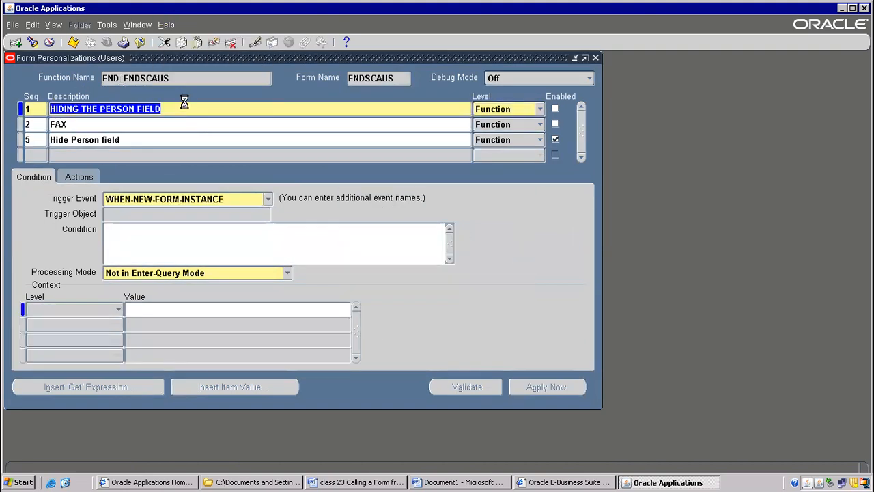
{"action": "left_click", "coordinate": [503, 316]}
{"action": "left_click", "coordinate": [124, 228]}
{"action": "left_click", "coordinate": [166, 24]}
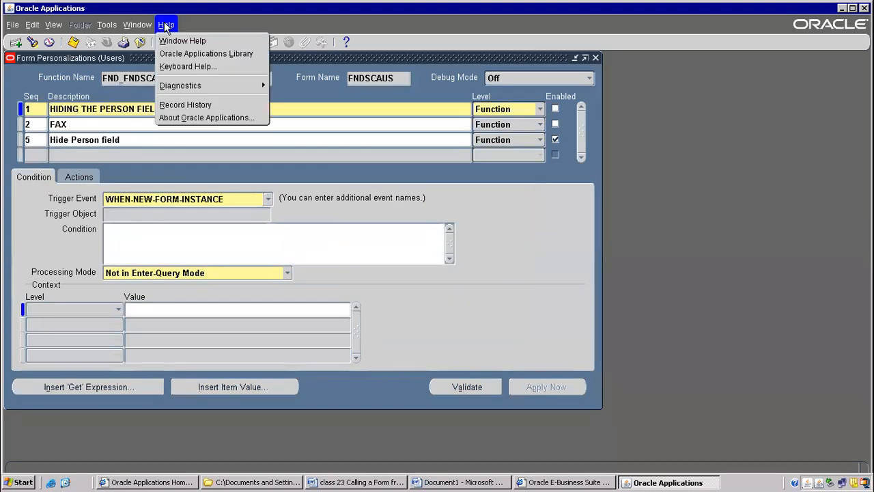
{"action": "left_click", "coordinate": [184, 106]}
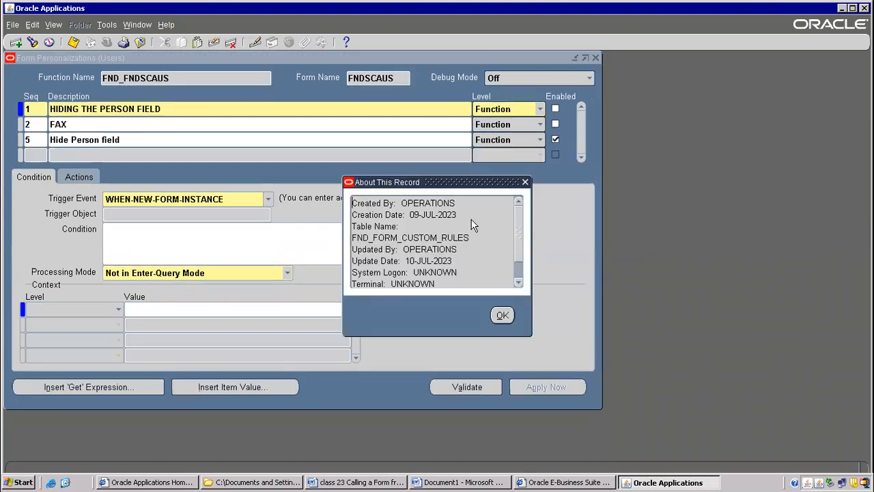
{"action": "left_click", "coordinate": [503, 315]}
Add a User-level context row with the value OPERATIONS and try to save the personalization.
{"action": "left_click", "coordinate": [101, 311]}
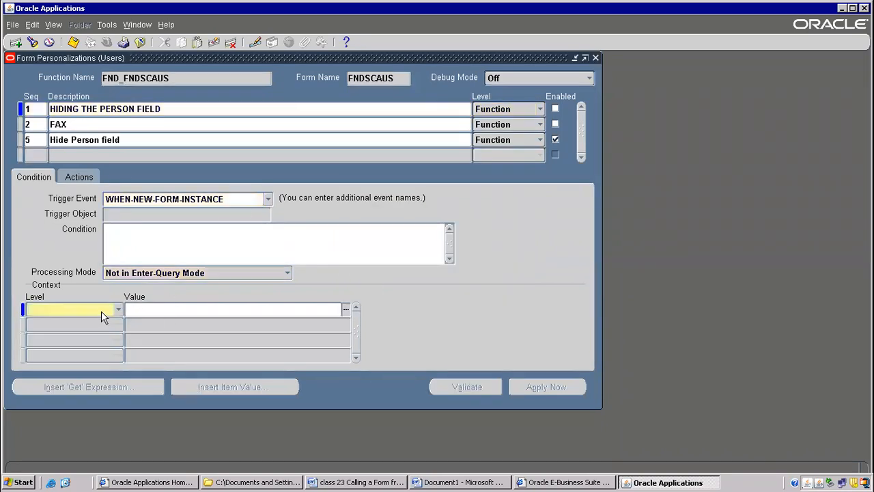
{"action": "left_click", "coordinate": [101, 311]}
{"action": "left_click", "coordinate": [49, 308]}
{"action": "left_click", "coordinate": [152, 311]}
{"action": "type", "text": "o"}
{"action": "key", "text": "Tab"}
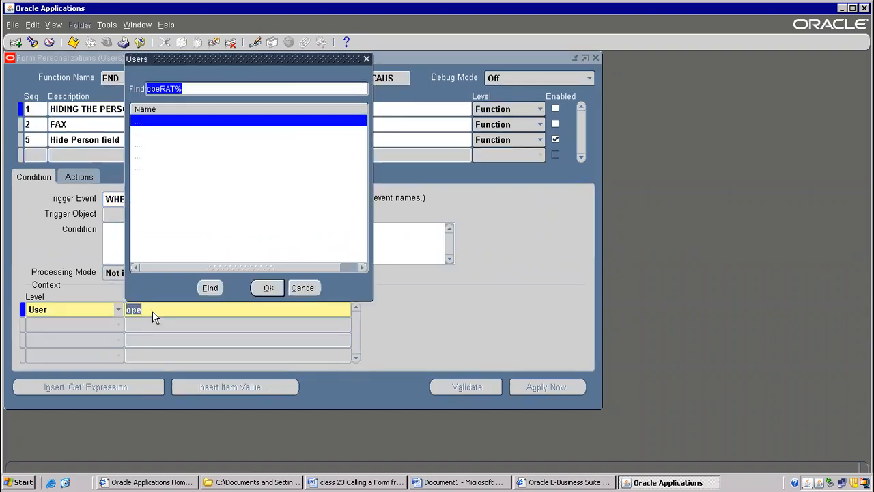
{"action": "key", "text": "Down"}
{"action": "key", "text": "Return"}
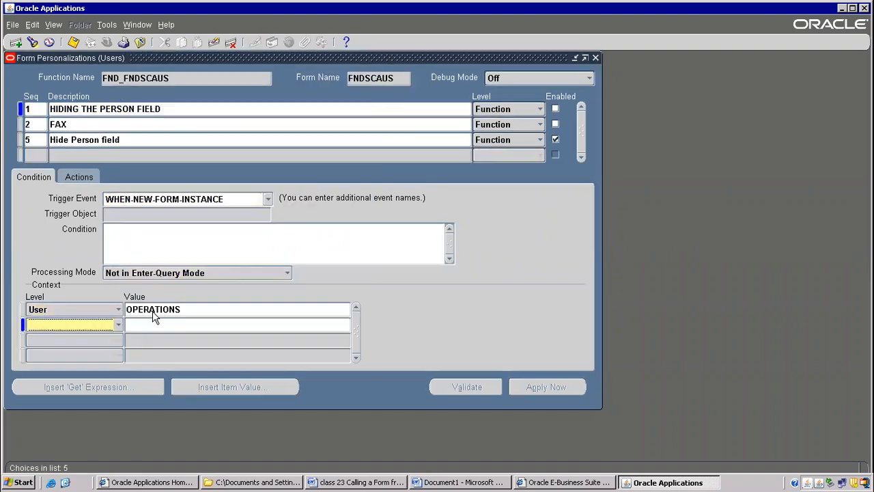
{"action": "left_click", "coordinate": [172, 314]}
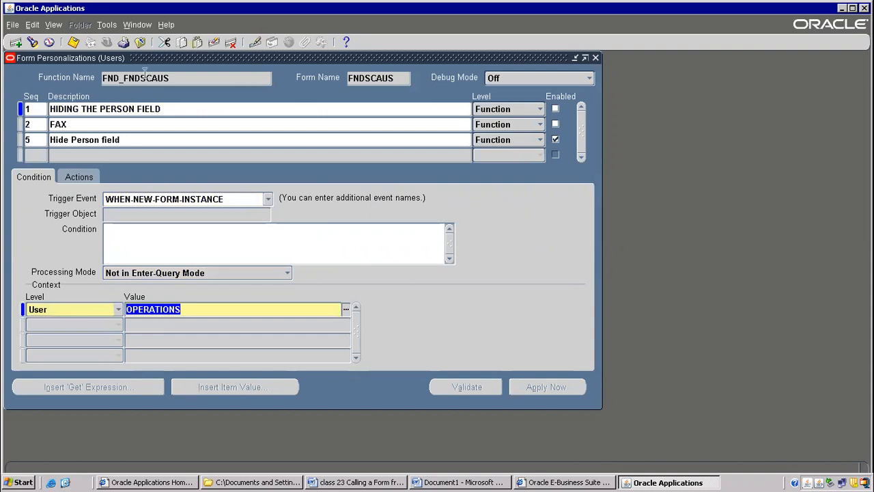
{"action": "left_click", "coordinate": [74, 42]}
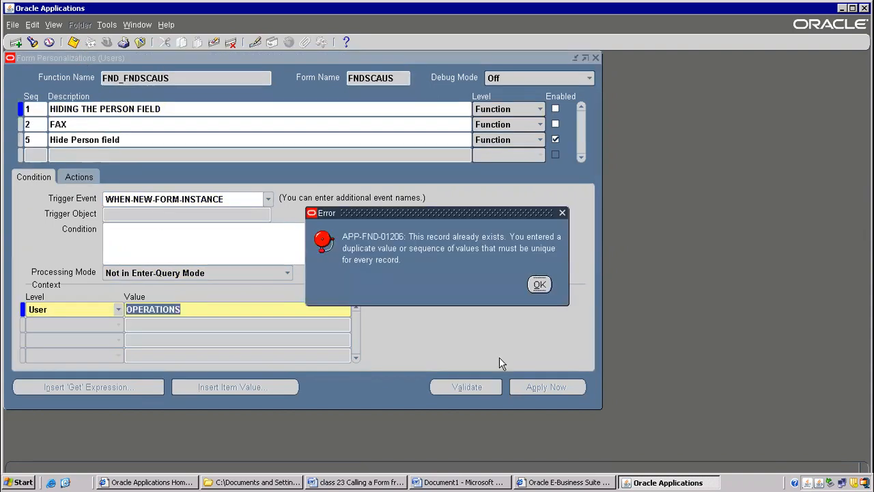
{"action": "left_click", "coordinate": [537, 284]}
Open the User context row's record history and copy the table name FND_FORM_CUSTOM_SCOPES.
{"action": "left_click", "coordinate": [167, 25]}
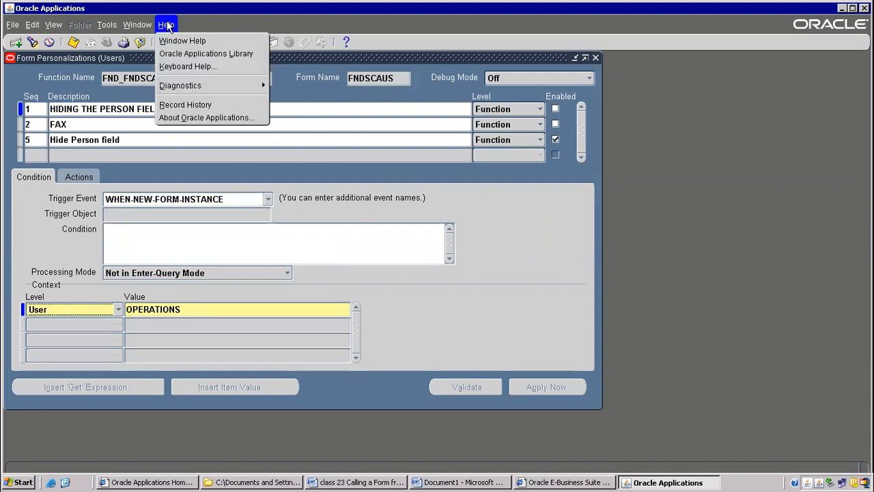
{"action": "left_click", "coordinate": [188, 104]}
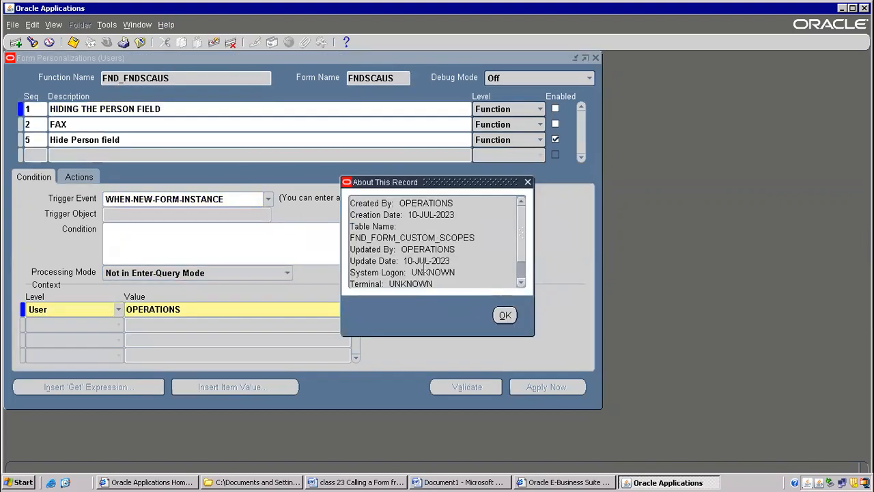
{"action": "double_click", "coordinate": [395, 235]}
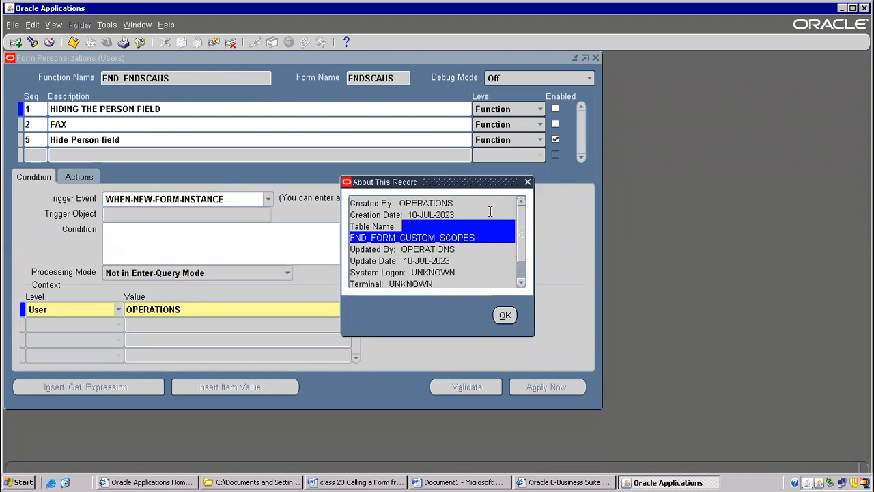
{"action": "left_click", "coordinate": [480, 238]}
{"action": "double_click", "coordinate": [400, 237]}
{"action": "key", "text": "ctrl+c"}
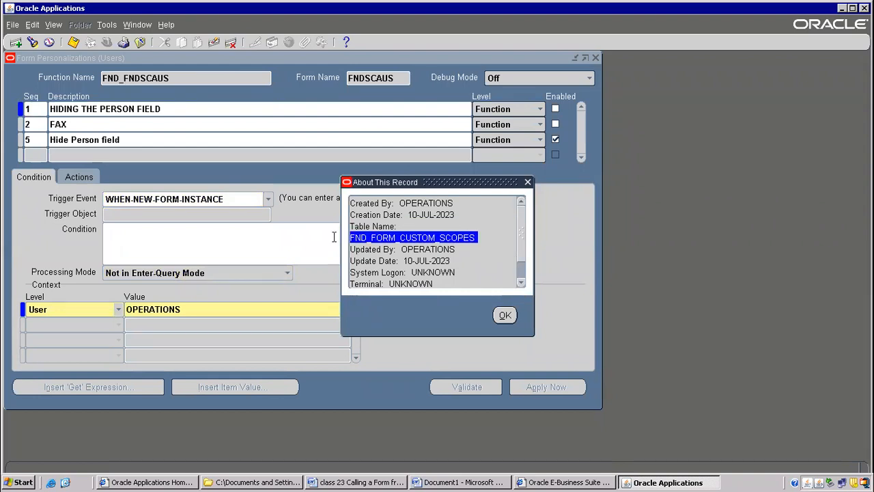
In the Word notes document, add a "Hide field" line under Class 18 and paste FND_FORM_CUSTOM_SCOPES below it.
{"action": "left_click", "coordinate": [479, 482]}
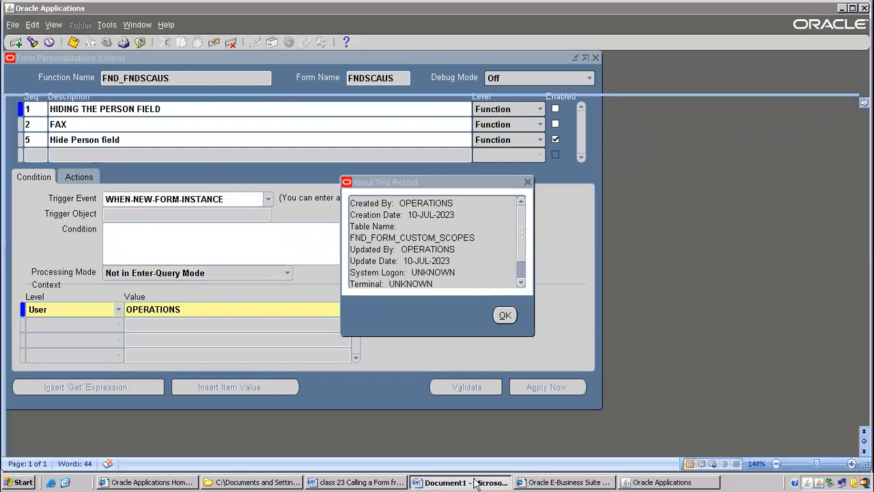
{"action": "scroll", "coordinate": [274, 298], "scroll_direction": "down", "scroll_amount": 5}
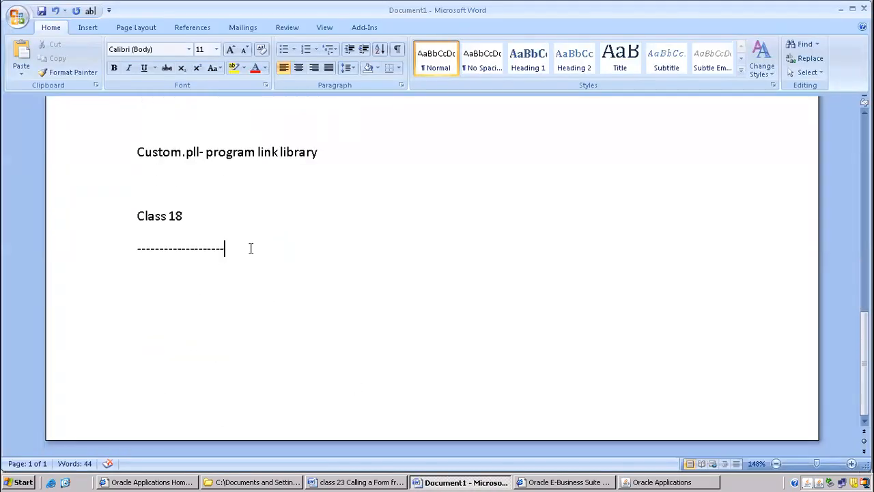
{"action": "key", "text": "Return"}
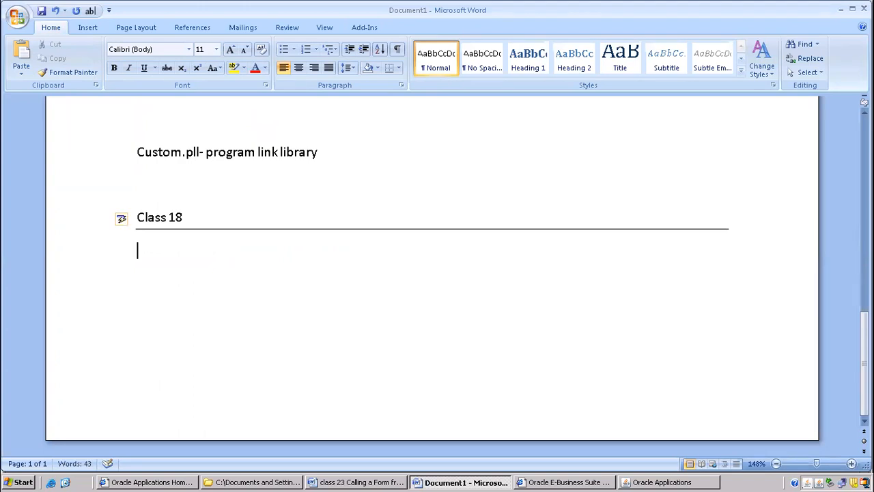
{"action": "type", "text": "hide field"}
{"action": "key", "text": "Return"}
{"action": "key", "text": "ctrl+v"}
{"action": "key", "text": "Return"}
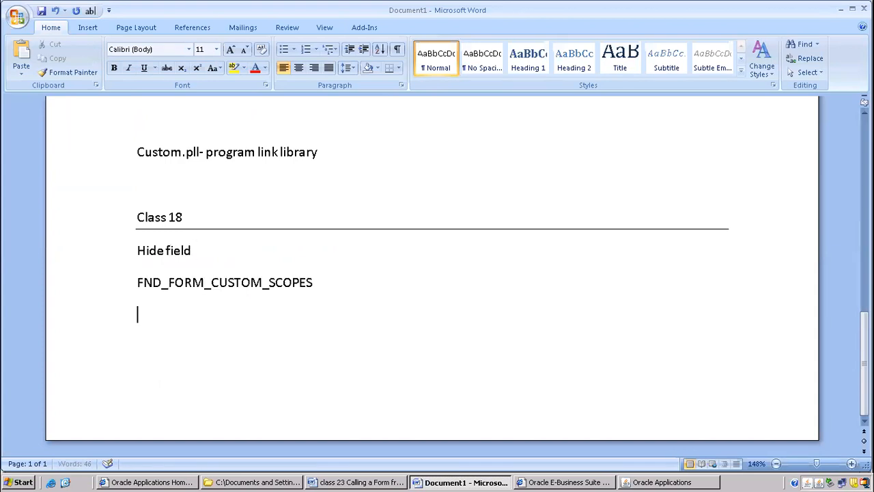
Copy FND_FORM_CUSTOM_RULES from the rule's record history in Oracle Applications and paste it below FND_FORM_CUSTOM_SCOPES in the Word notes.
{"action": "key", "text": "alt+Tab"}
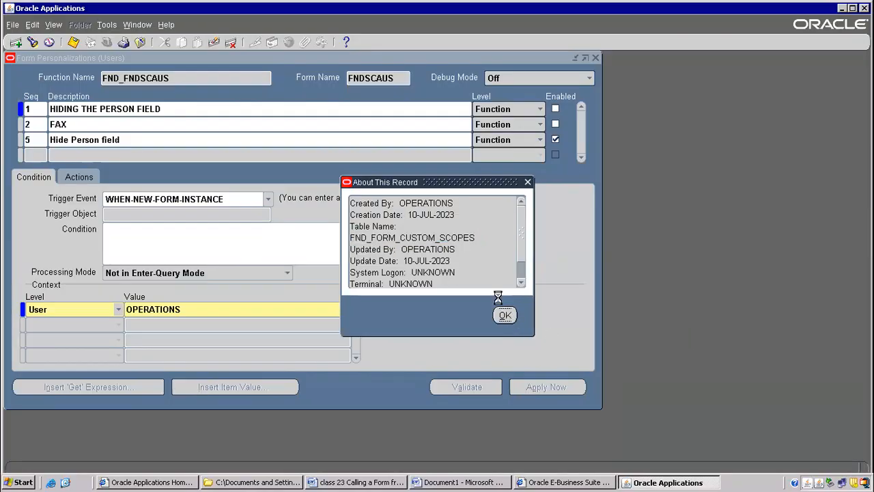
{"action": "left_click", "coordinate": [505, 315]}
{"action": "left_click", "coordinate": [168, 26]}
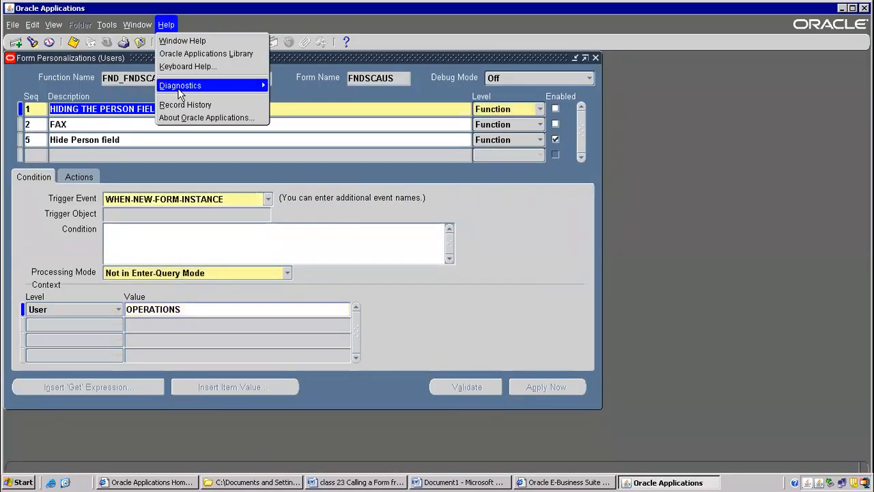
{"action": "left_click", "coordinate": [179, 105]}
{"action": "triple_click", "coordinate": [426, 239]}
{"action": "left_click", "coordinate": [476, 246]}
{"action": "left_click_drag", "start_coordinate": [476, 238], "coordinate": [330, 235]}
{"action": "key", "text": "ctrl+c"}
{"action": "key", "text": "alt+Tab"}
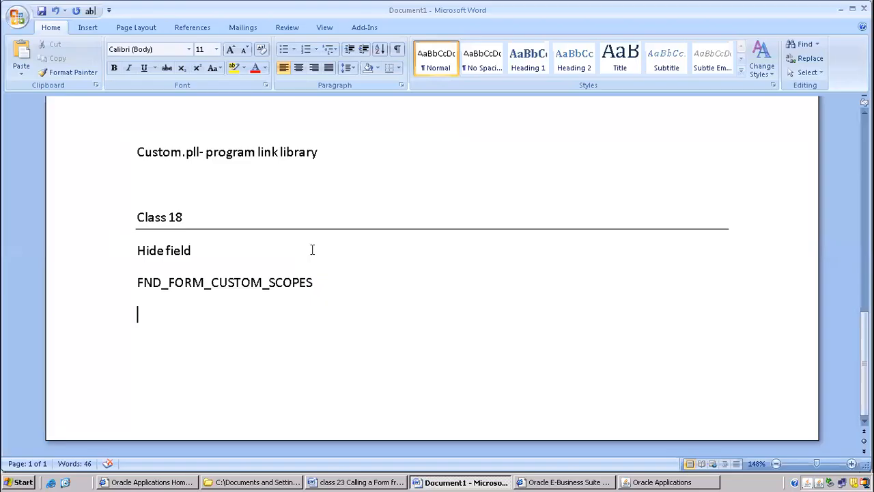
{"action": "key", "text": "ctrl+v"}
Copy FND_FORM_CUSTOM_ACTIONS from the rule action's record history in Oracle Applications and paste it below FND_FORM_CUSTOM_RULES in the Word notes.
{"action": "key", "text": "alt+Tab"}
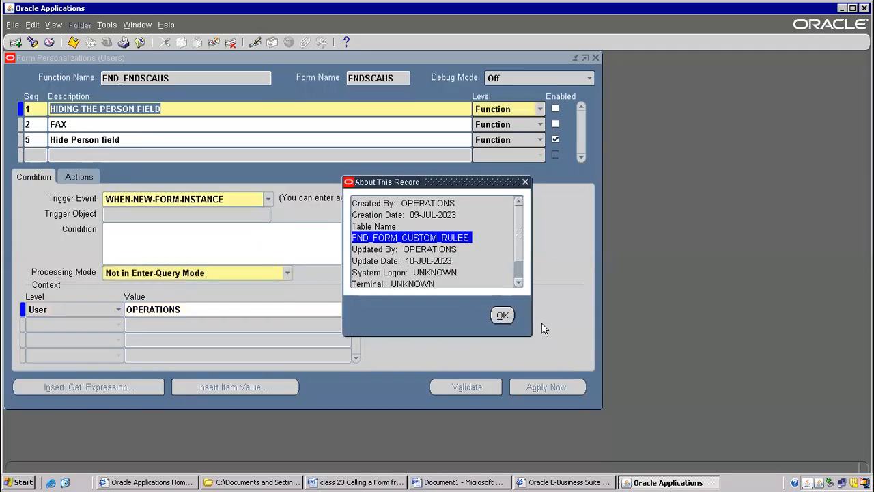
{"action": "left_click", "coordinate": [502, 316]}
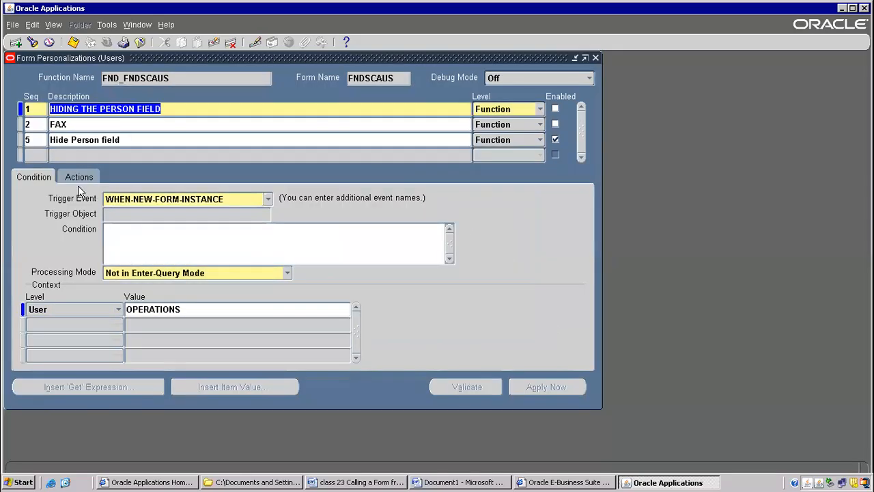
{"action": "left_click", "coordinate": [81, 177]}
{"action": "left_click", "coordinate": [166, 24]}
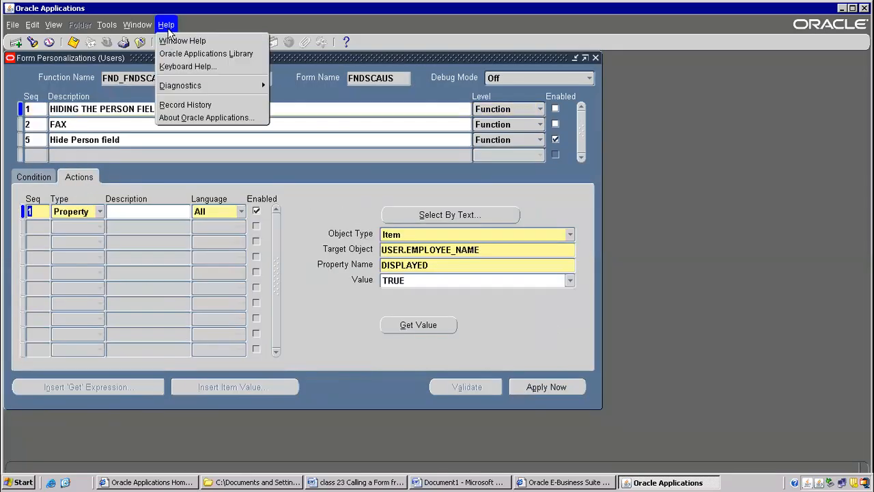
{"action": "left_click", "coordinate": [174, 104]}
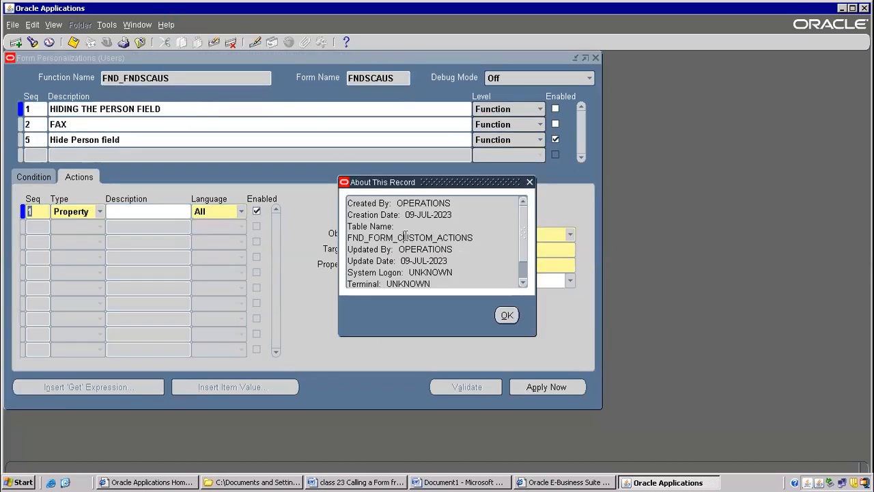
{"action": "double_click", "coordinate": [405, 237]}
{"action": "key", "text": "ctrl+c"}
{"action": "key", "text": "alt+Tab"}
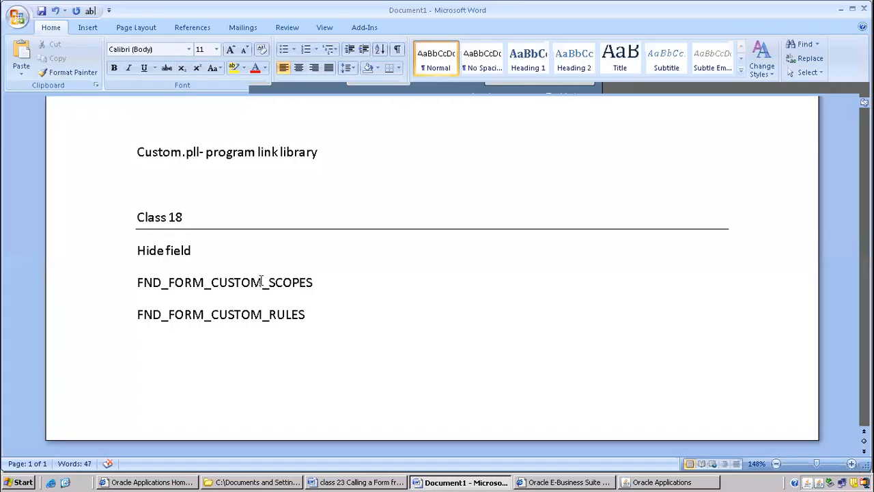
{"action": "key", "text": "Return"}
{"action": "key", "text": "ctrl+v"}
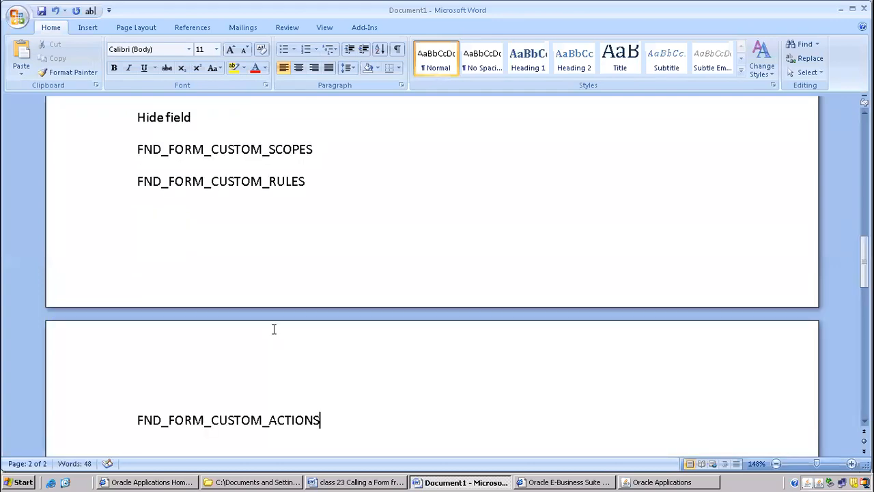
Back in Oracle Applications, check the record history of the first rule's trigger event in its condition settings.
{"action": "key", "text": "alt+Tab"}
{"action": "left_click", "coordinate": [497, 316]}
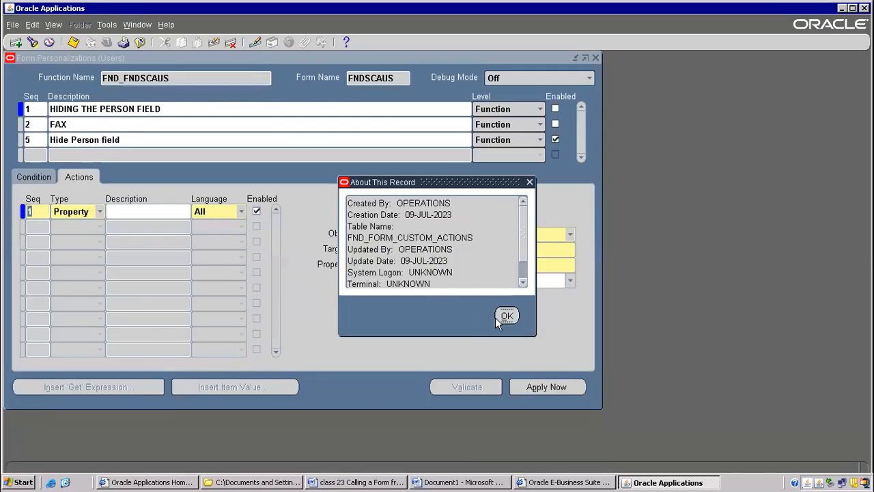
{"action": "left_click", "coordinate": [26, 182]}
{"action": "left_click", "coordinate": [136, 229]}
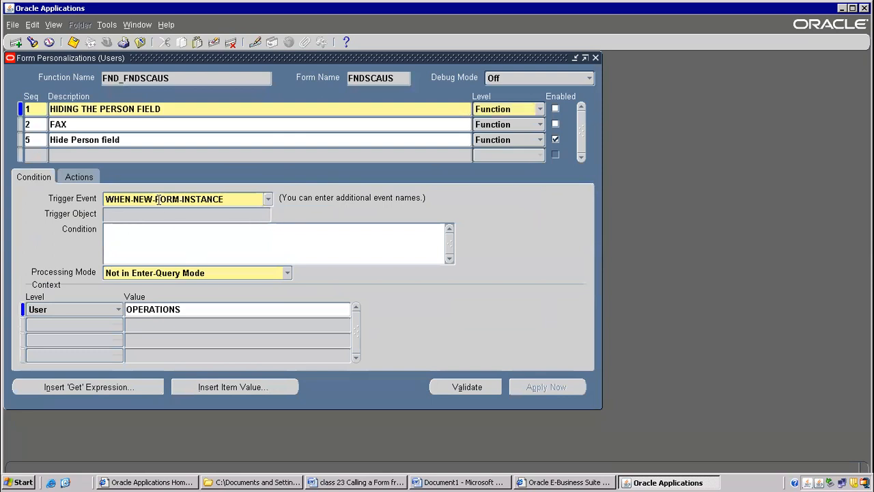
{"action": "left_click_drag", "start_coordinate": [157, 199], "coordinate": [106, 199]}
{"action": "left_click", "coordinate": [166, 24]}
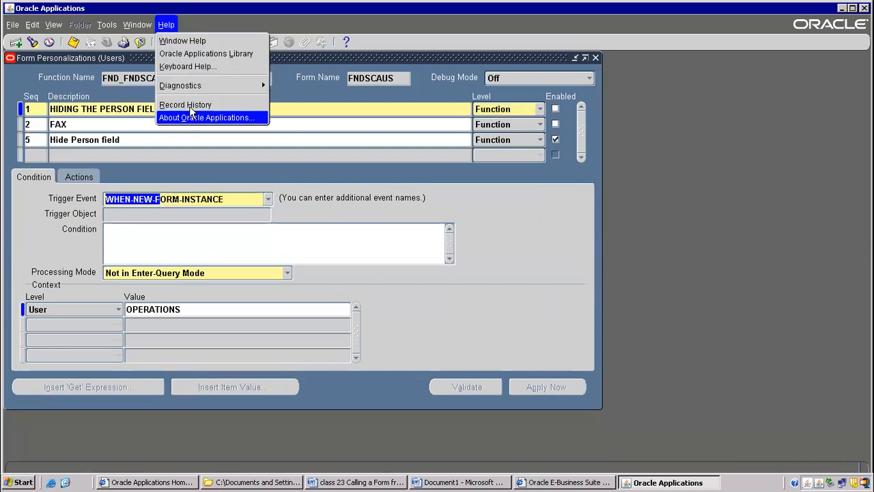
{"action": "left_click", "coordinate": [189, 106]}
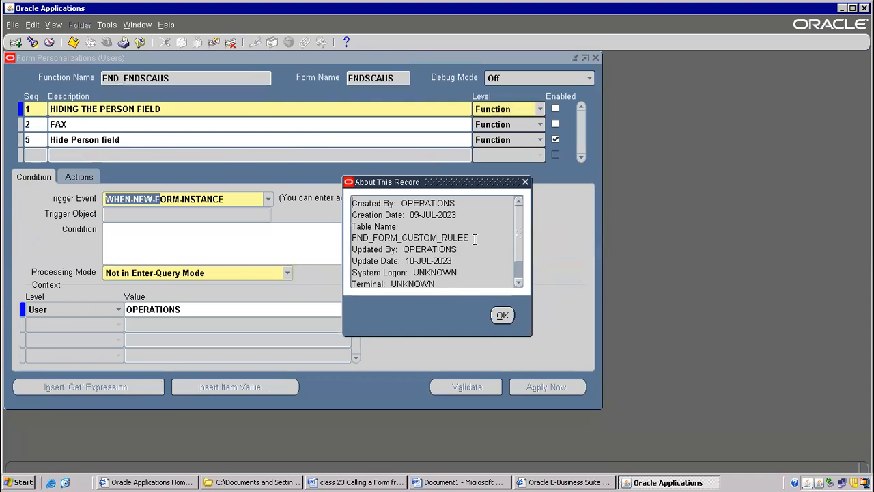
{"action": "left_click", "coordinate": [502, 315]}
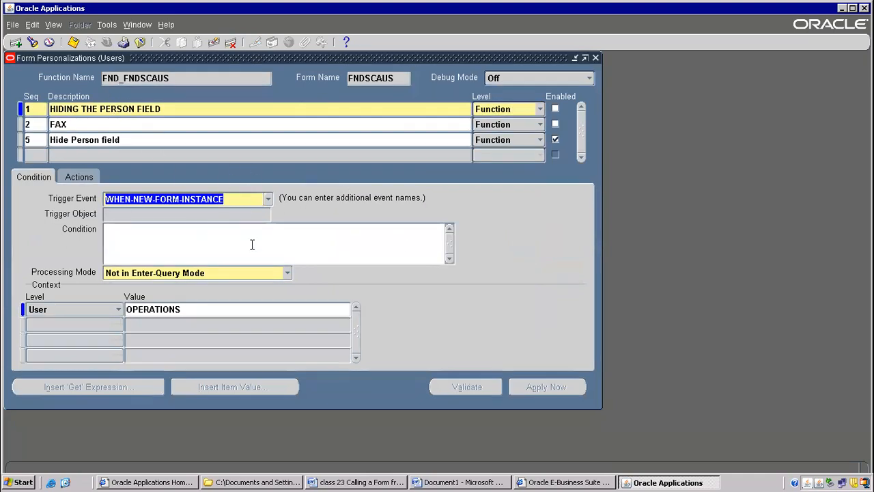
Review the actions of the HIDING THE PERSON FIELD rule and the Custom Code diagnostics options.
{"action": "left_click", "coordinate": [118, 108]}
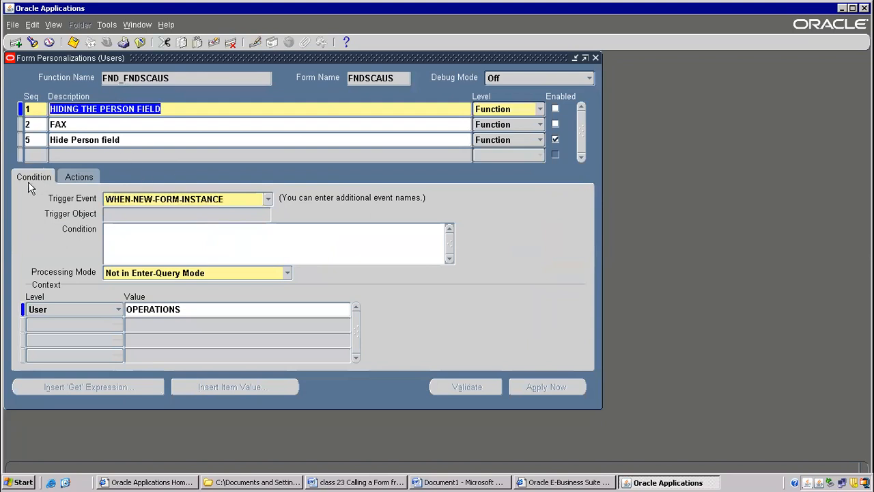
{"action": "left_click", "coordinate": [72, 176]}
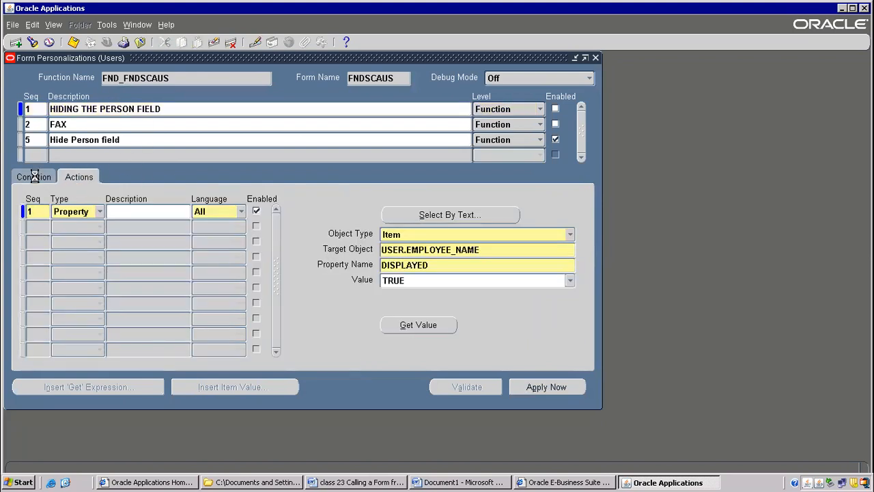
{"action": "left_click", "coordinate": [166, 26]}
{"action": "mouse_move", "coordinate": [259, 85]}
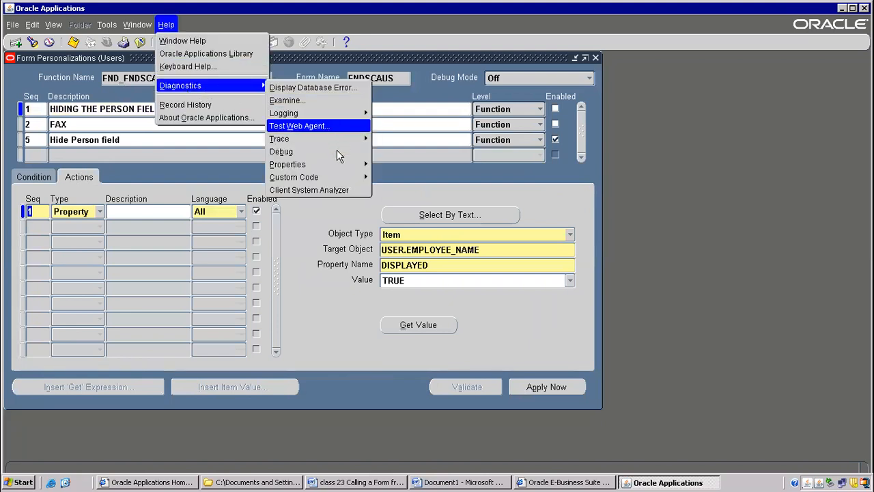
{"action": "mouse_move", "coordinate": [355, 177]}
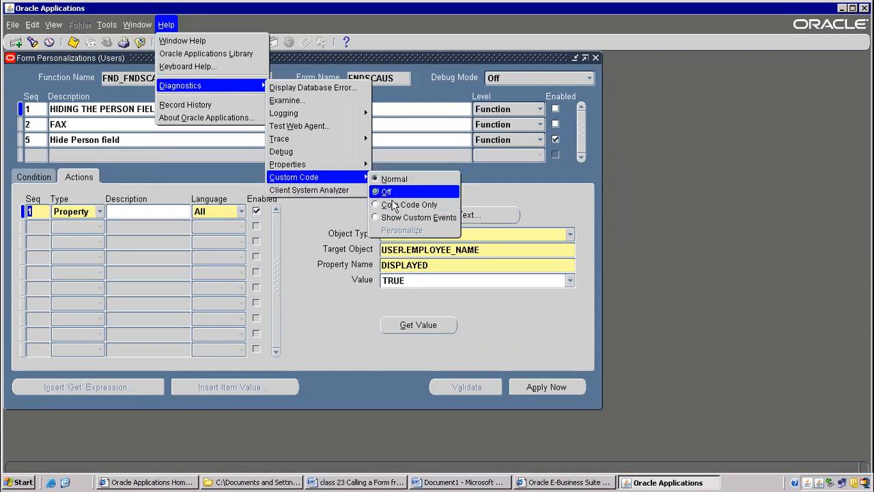
{"action": "left_click", "coordinate": [526, 183]}
Try enabling the HIDING THE PERSON FIELD and FAX rules, and close the personalizations without saving.
{"action": "left_click", "coordinate": [556, 110]}
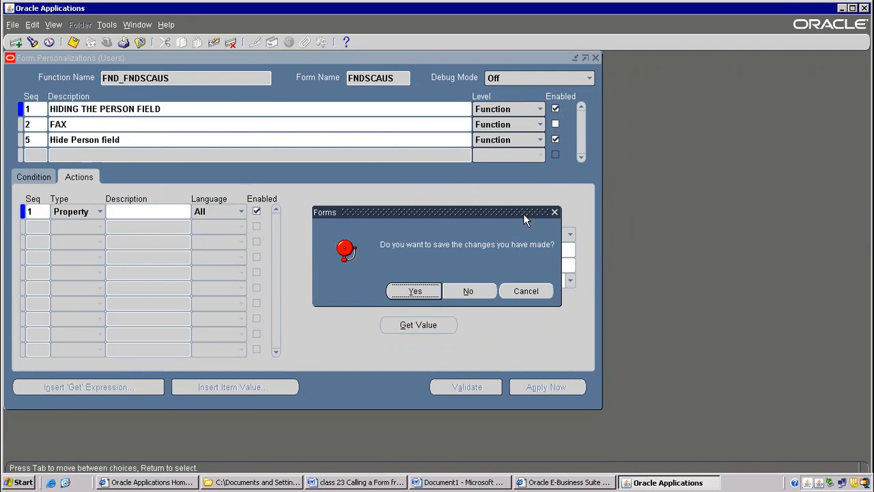
{"action": "left_click", "coordinate": [482, 290]}
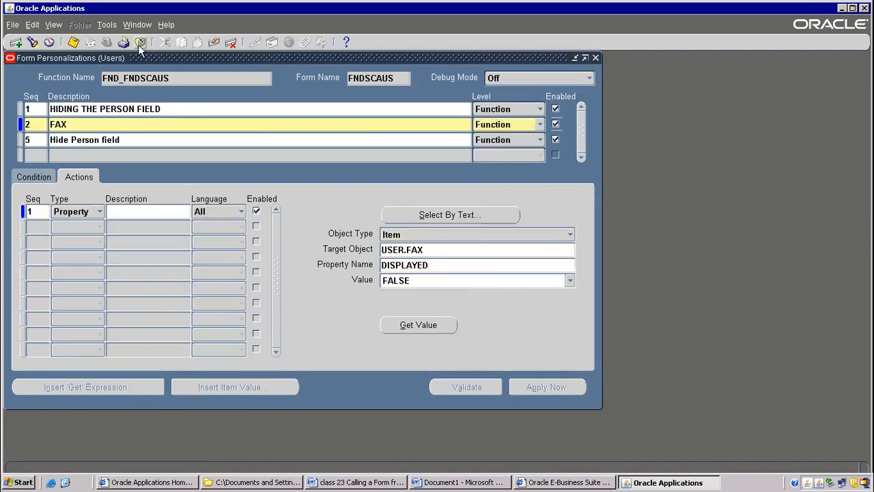
{"action": "left_click", "coordinate": [140, 43]}
{"action": "left_click", "coordinate": [488, 293]}
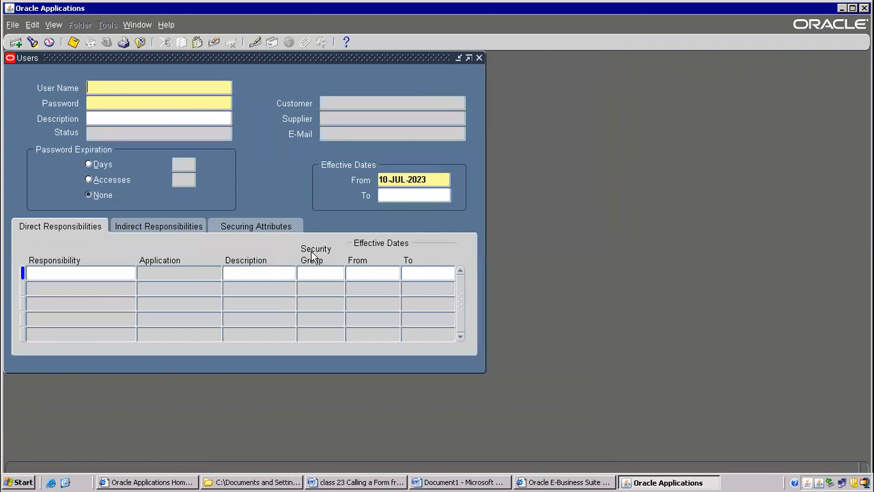
Close the Users form and reopen it from the Security functions of the System Administrator navigator.
{"action": "left_click", "coordinate": [144, 42]}
{"action": "key", "text": "alt+t"}
{"action": "key", "text": "l"}
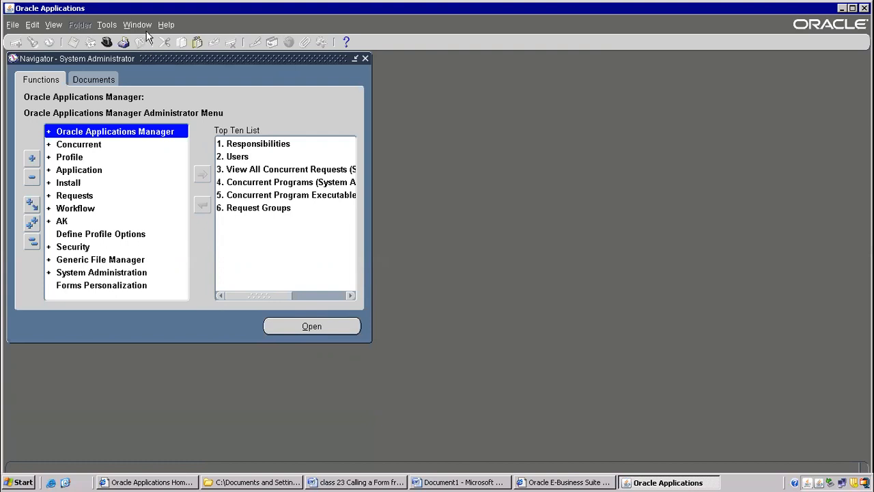
{"action": "double_click", "coordinate": [93, 247]}
{"action": "left_click", "coordinate": [92, 259]}
{"action": "double_click", "coordinate": [95, 262]}
{"action": "left_click", "coordinate": [98, 263]}
{"action": "double_click", "coordinate": [92, 273]}
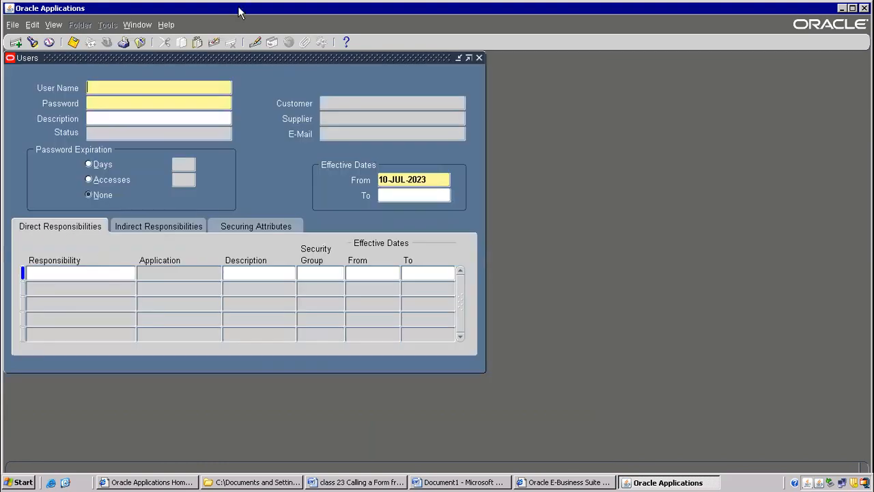
Open the Users form's personalizations and review the level options of the Hide Person field rule.
{"action": "left_click", "coordinate": [172, 26]}
{"action": "mouse_move", "coordinate": [200, 90]}
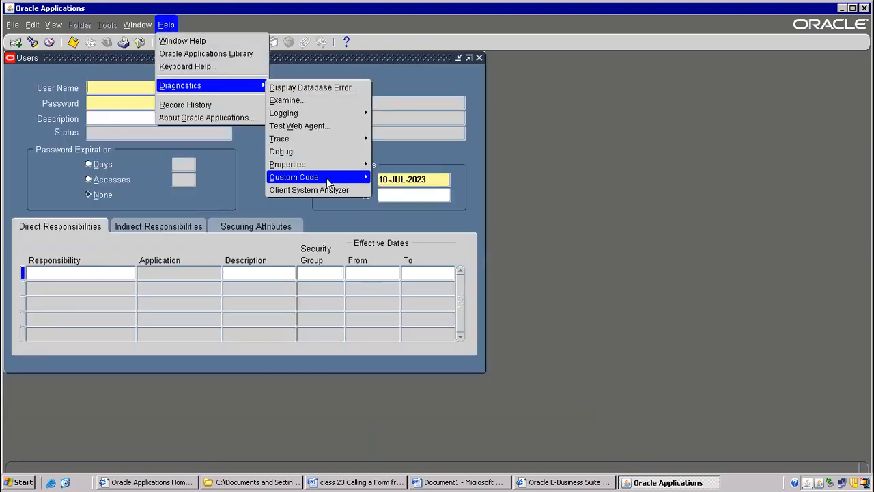
{"action": "mouse_move", "coordinate": [321, 178]}
{"action": "left_click", "coordinate": [395, 230]}
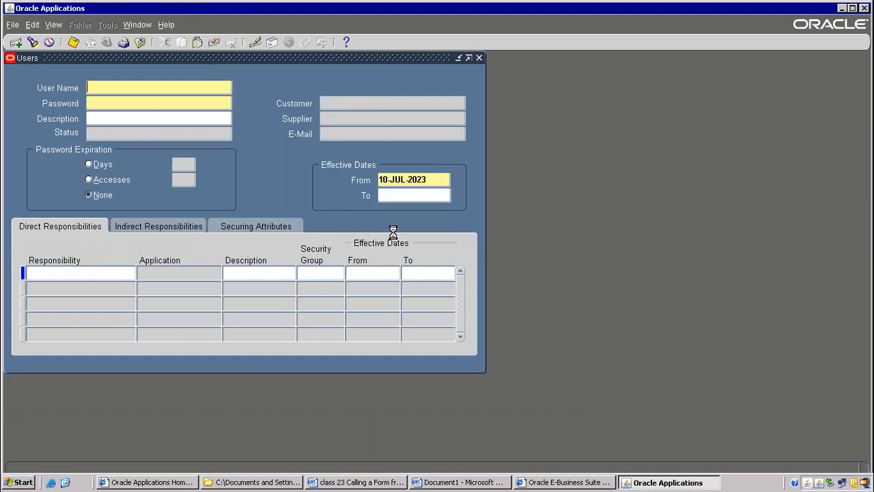
{"action": "left_click", "coordinate": [100, 109]}
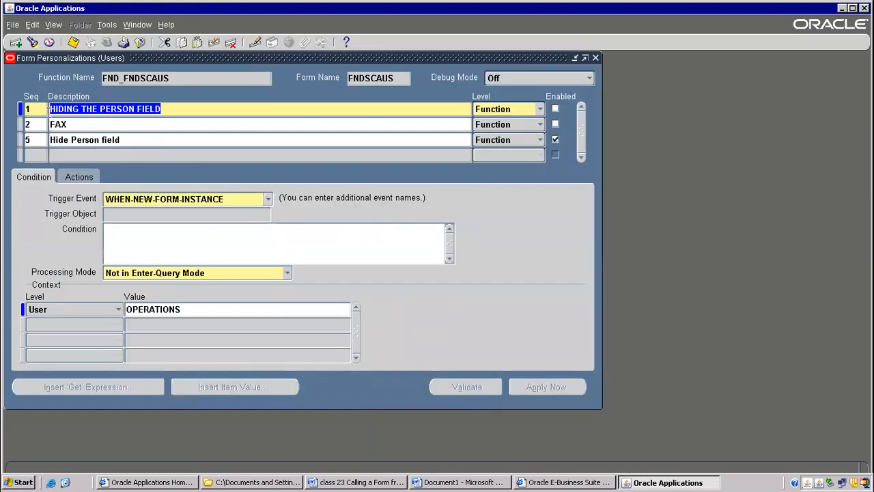
{"action": "left_click", "coordinate": [63, 138]}
{"action": "left_click_drag", "start_coordinate": [145, 140], "coordinate": [31, 114]}
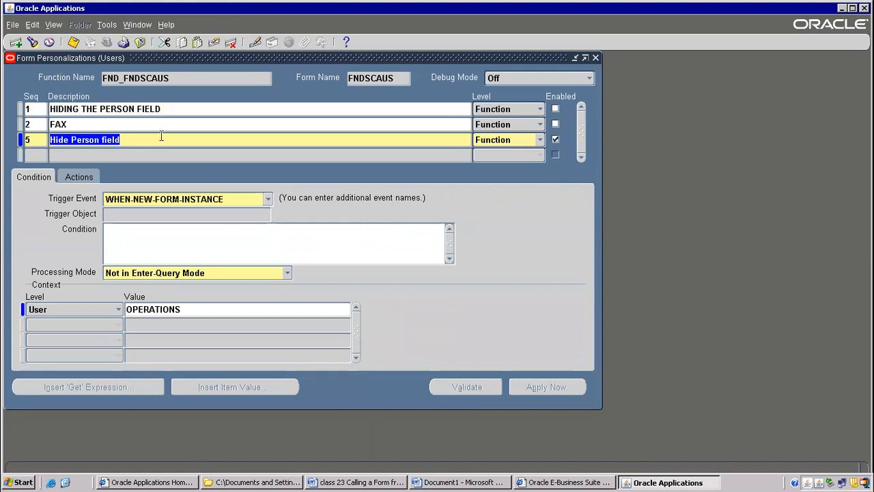
{"action": "left_click", "coordinate": [540, 140]}
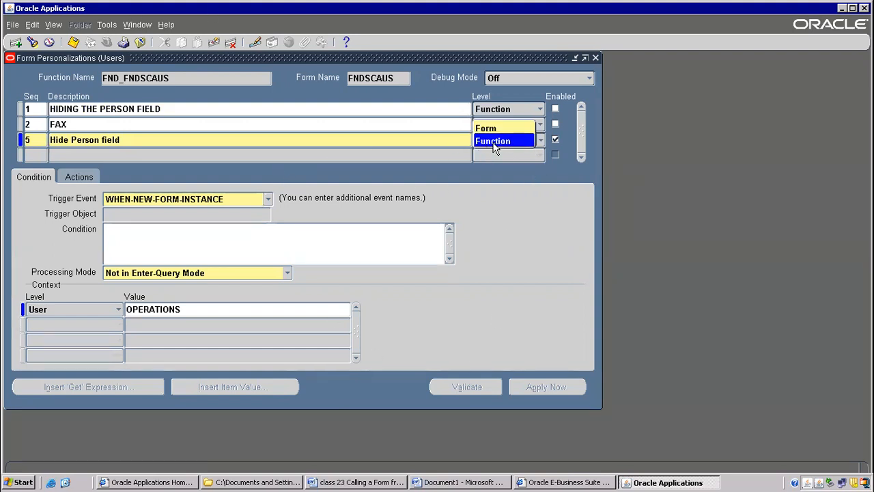
{"action": "left_click", "coordinate": [31, 179]}
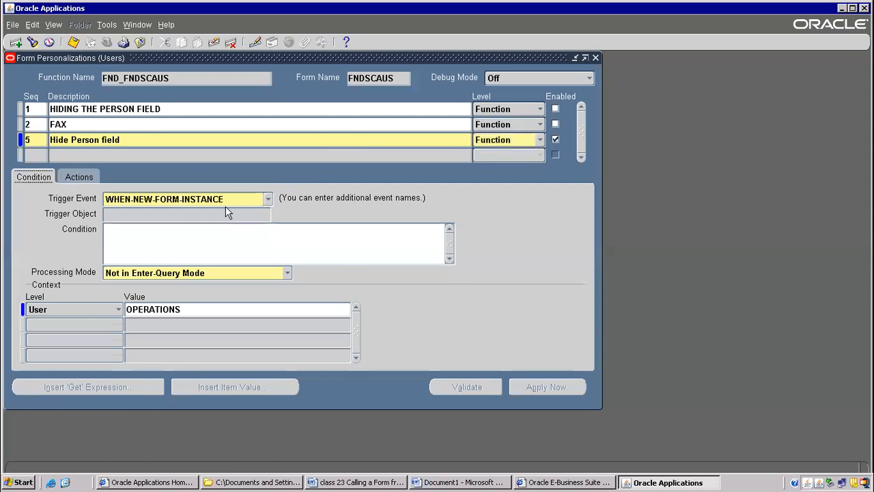
Set the Hide Person field rule's trigger event to WHEN-VALIDATE-RECORD and look through the other available trigger events.
{"action": "left_click", "coordinate": [268, 199]}
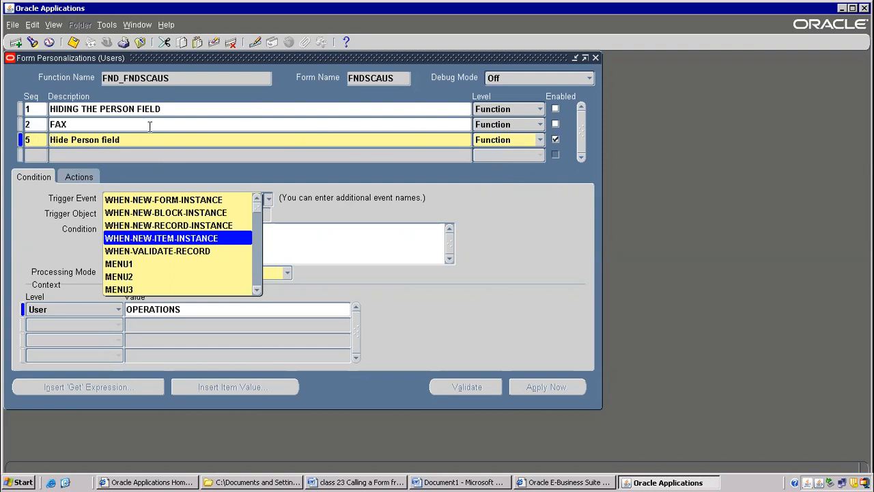
{"action": "left_click", "coordinate": [147, 252]}
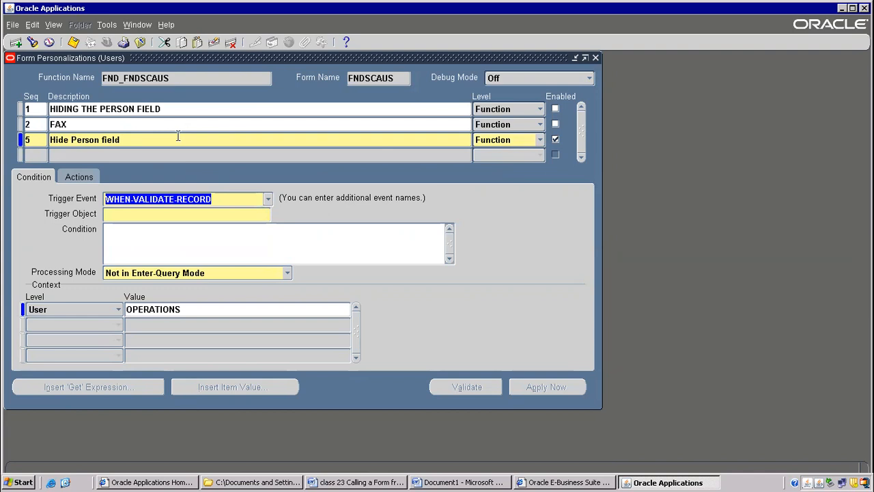
{"action": "left_click", "coordinate": [268, 199]}
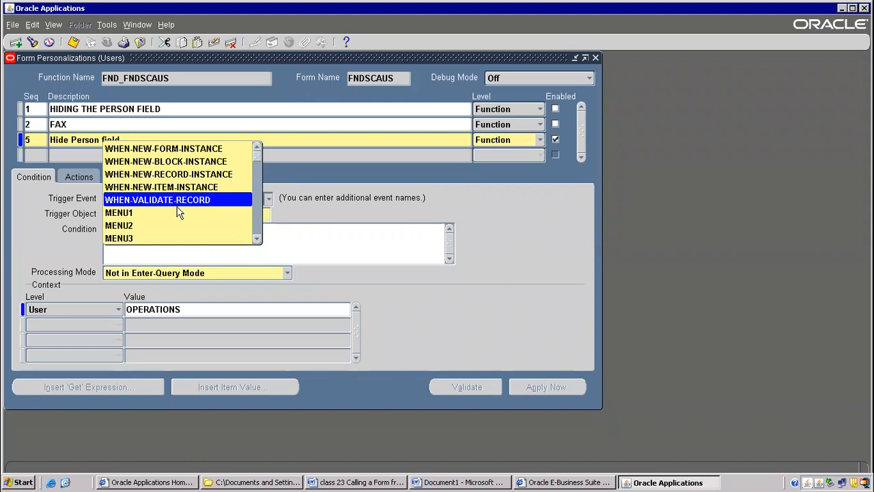
{"action": "left_click", "coordinate": [108, 25]}
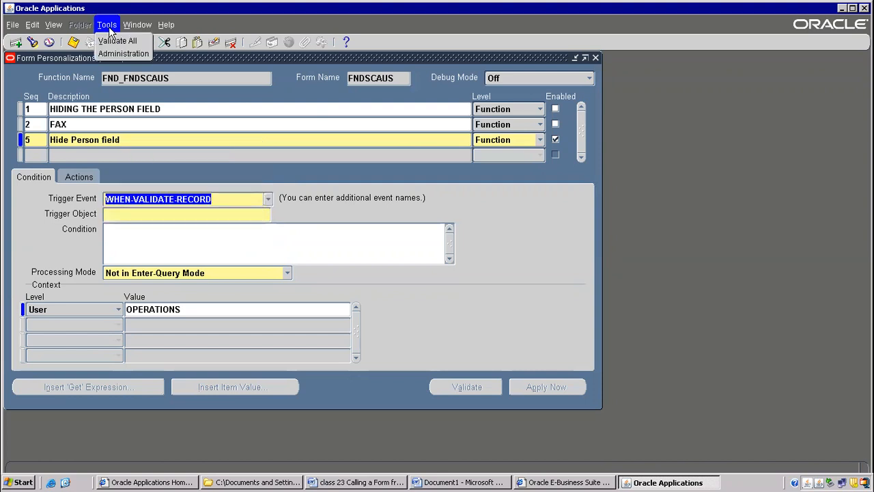
{"action": "left_click", "coordinate": [337, 235]}
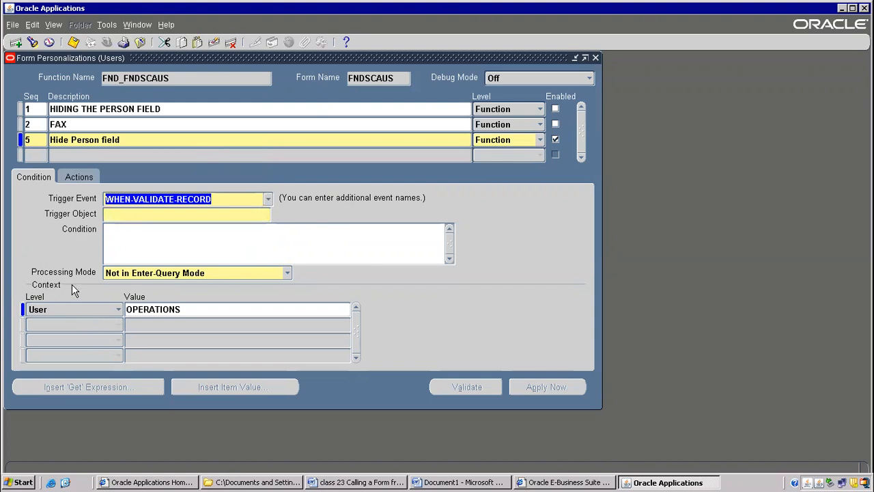
Review the context level options of the Hide Person field rule and close the personalizations, discarding the trigger event change.
{"action": "left_click", "coordinate": [117, 311]}
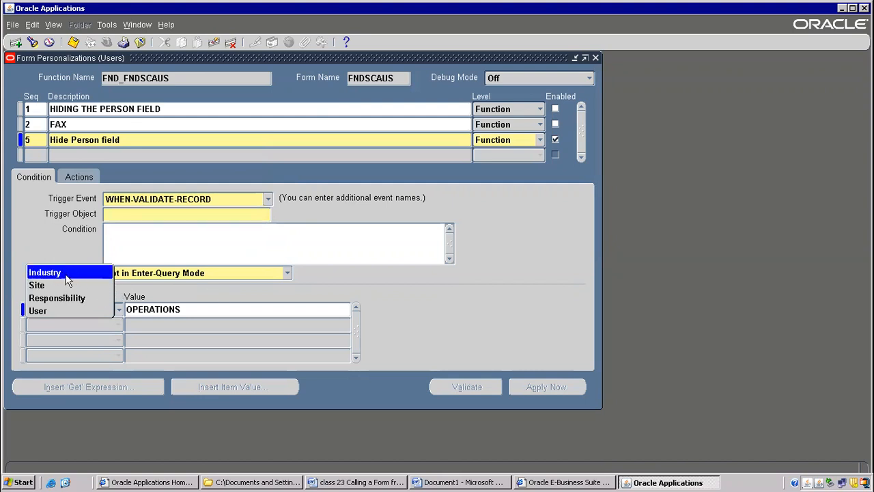
{"action": "left_click", "coordinate": [447, 304]}
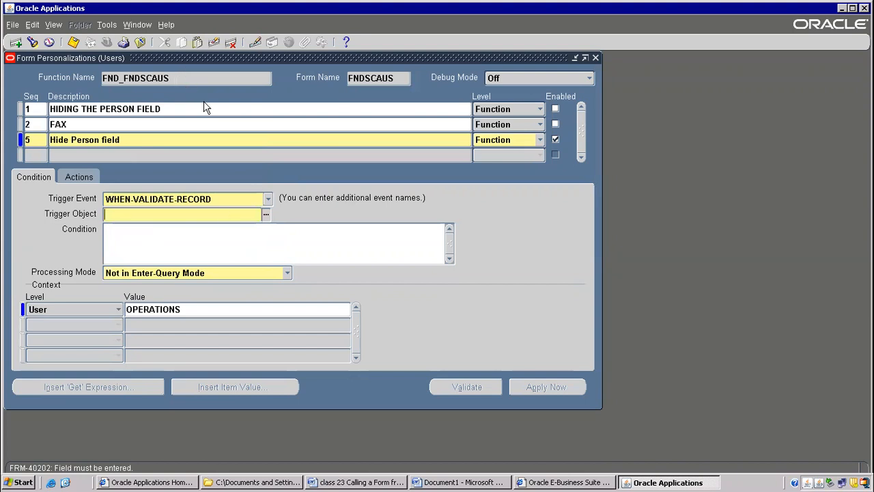
{"action": "left_click", "coordinate": [139, 42]}
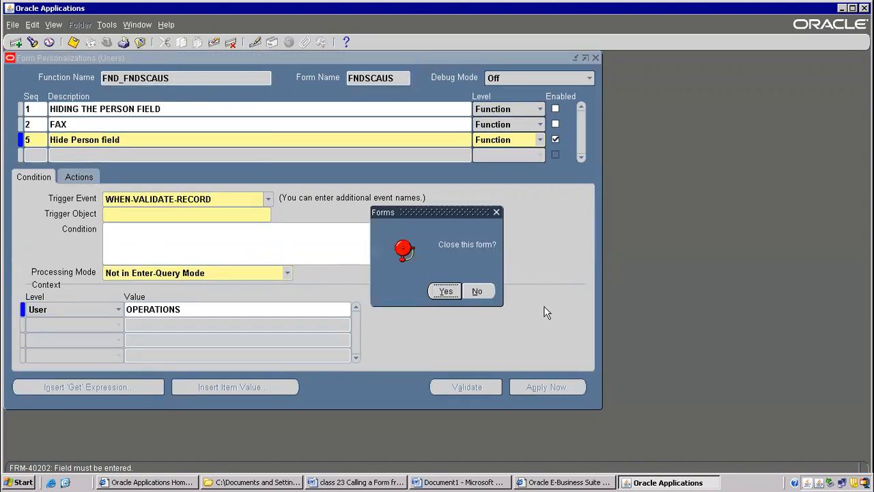
{"action": "left_click", "coordinate": [449, 293]}
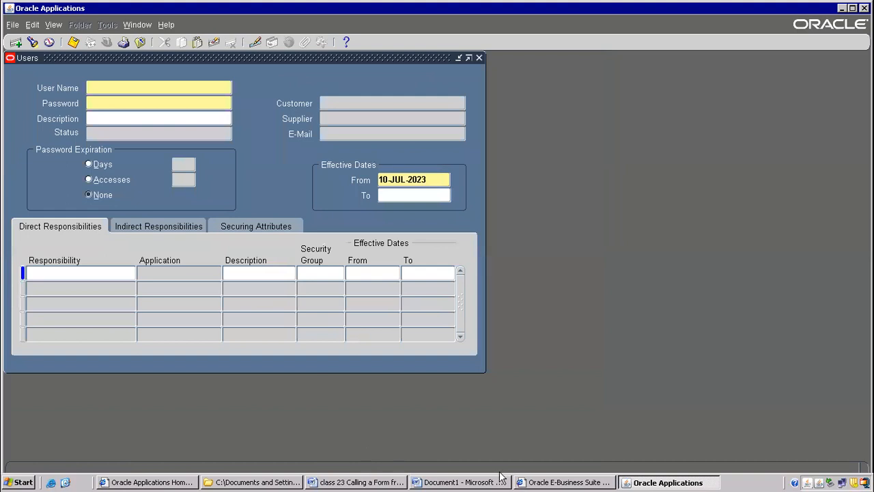
Switch to Document1 in Word and add the line "2) calling a form from other form" below FND_FORM_CUSTOM_ACTIONS.
{"action": "left_click", "coordinate": [321, 482]}
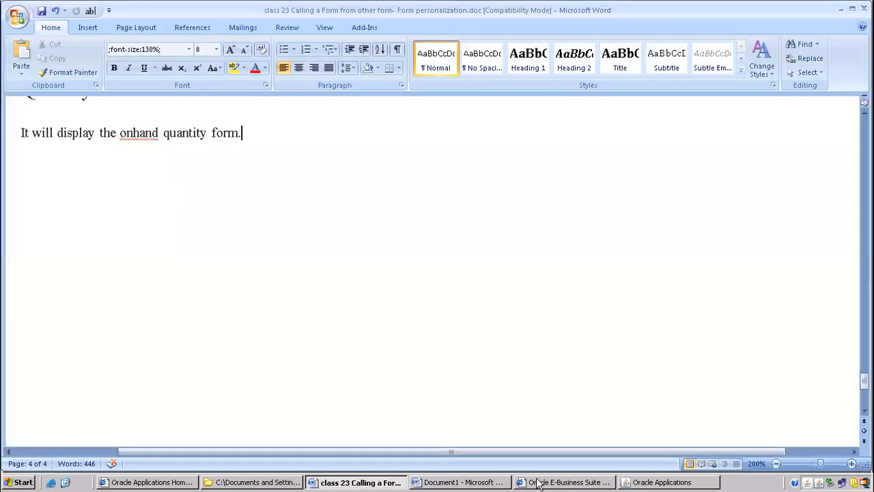
{"action": "left_click", "coordinate": [446, 482]}
{"action": "scroll", "coordinate": [318, 315], "scroll_direction": "down", "scroll_amount": 3}
{"action": "key", "text": "Return"}
{"action": "type", "text": "2)"}
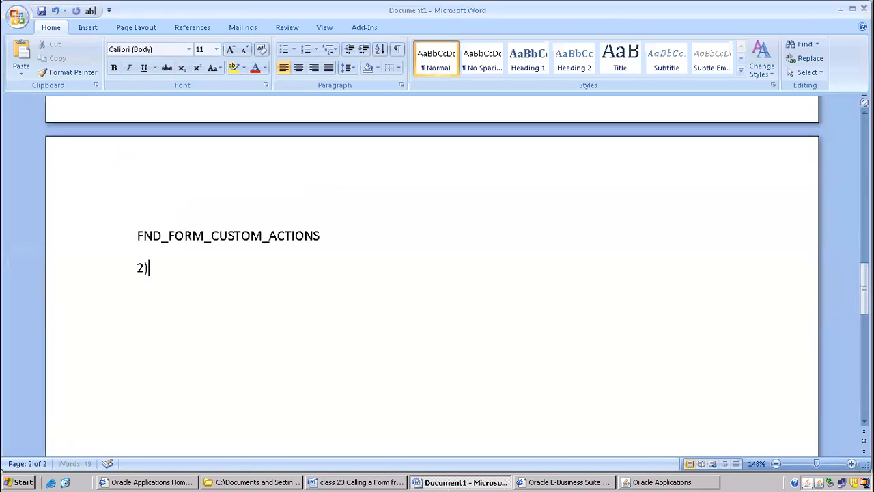
{"action": "type", "text": " calling a"}
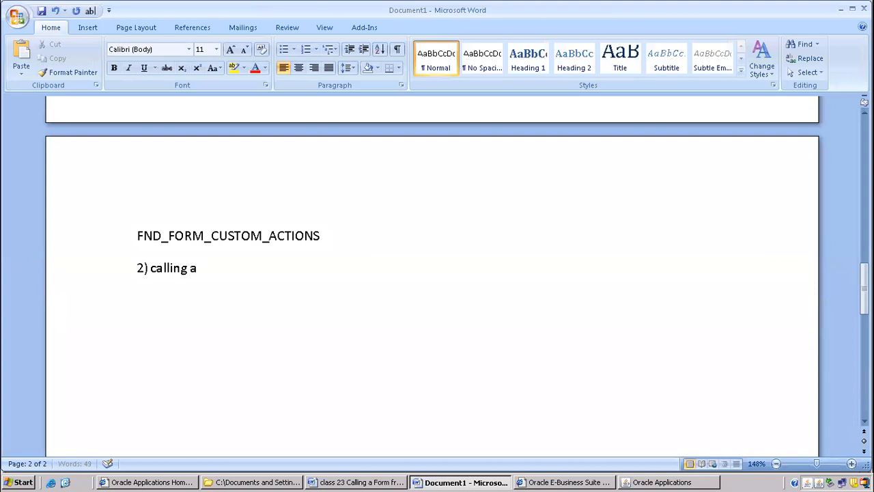
{"action": "type", "text": " form from other form"}
Insert several blank lines after the new heading, place the cursor just below it and enlarge the page view to 188%.
{"action": "key", "text": "Return"}
{"action": "key", "text": "Return"}
{"action": "key", "text": "Return"}
{"action": "key", "text": "Return"}
{"action": "key", "text": "Return"}
{"action": "key", "text": "Return"}
{"action": "key", "text": "Return"}
{"action": "key", "text": "Return"}
{"action": "key", "text": "Return"}
{"action": "key", "text": "Return"}
{"action": "key", "text": "Return"}
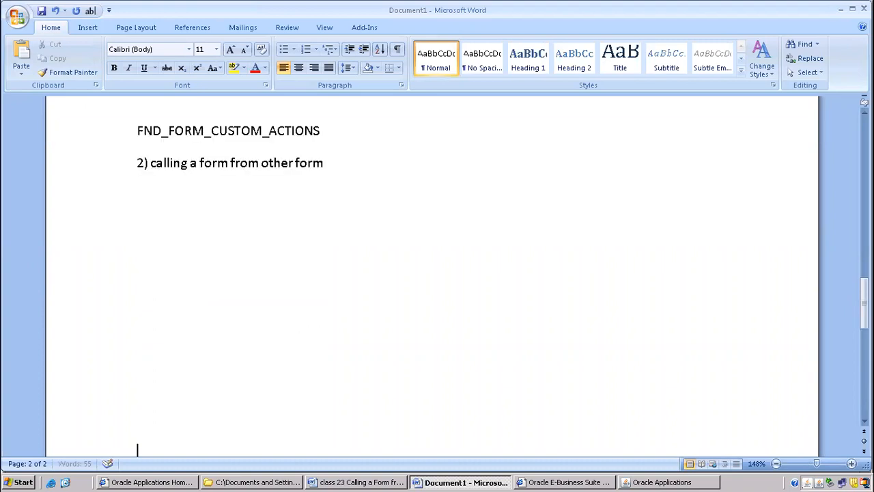
{"action": "left_click", "coordinate": [198, 133]}
{"action": "scroll", "coordinate": [201, 174], "scroll_direction": "up", "scroll_amount": 1}
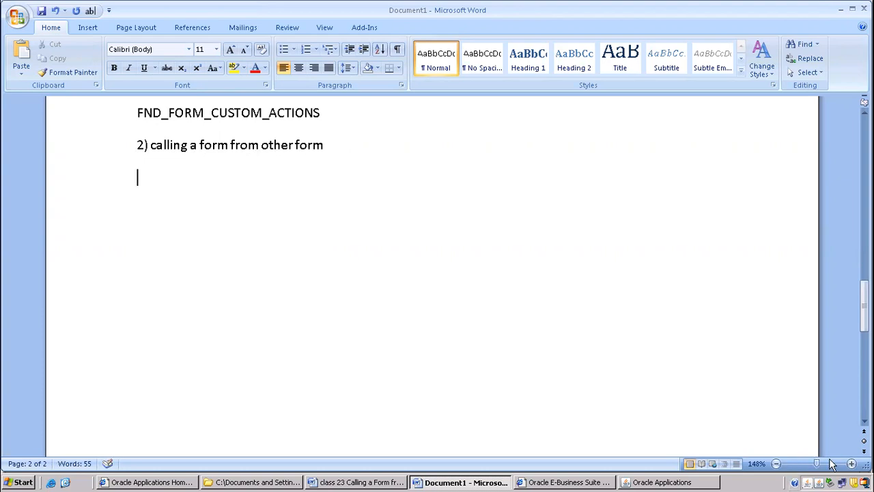
{"action": "left_click_drag", "start_coordinate": [819, 464], "coordinate": [822, 464]}
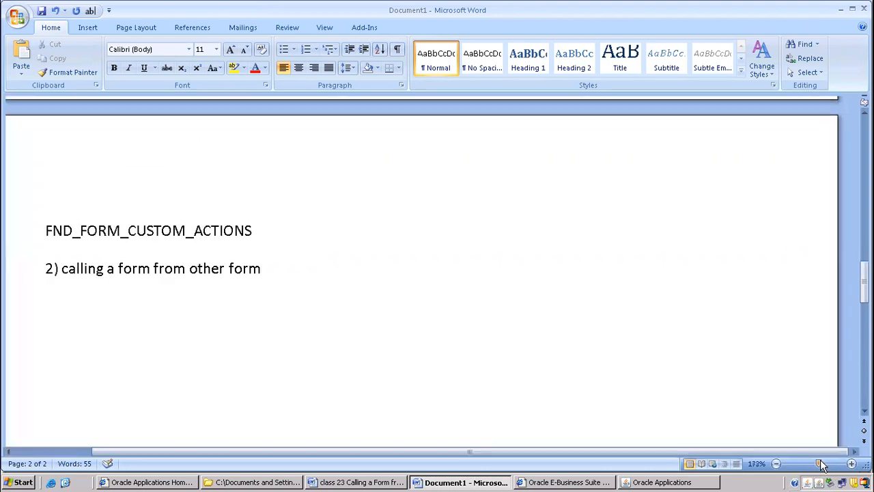
{"action": "left_click_drag", "start_coordinate": [554, 454], "coordinate": [375, 453]}
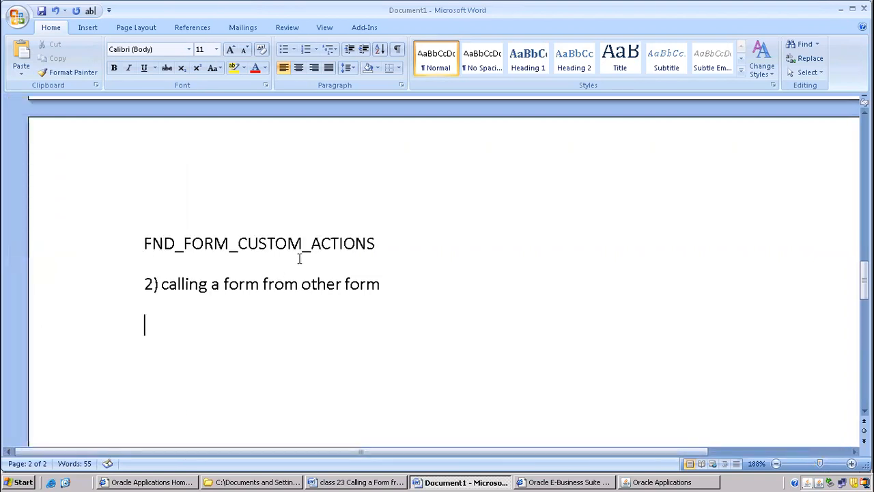
{"action": "scroll", "coordinate": [299, 259], "scroll_direction": "down", "scroll_amount": 3}
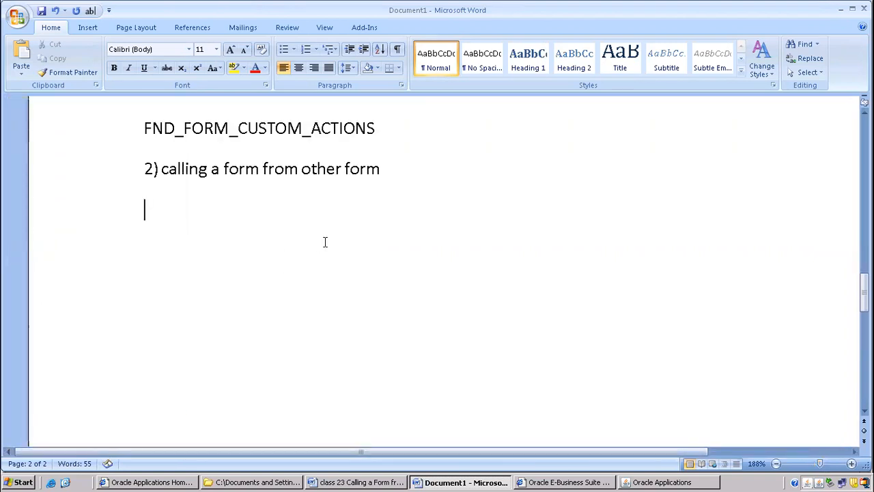
Add the line "Or ZOOM" under the calling-a-form heading, with extra space before ZOOM.
{"action": "left_click", "coordinate": [345, 196]}
{"action": "right_click", "coordinate": [180, 179]}
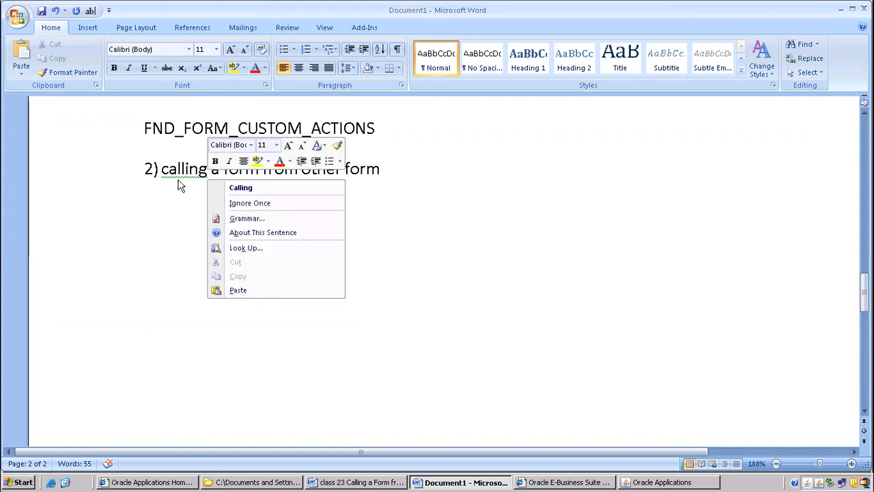
{"action": "left_click", "coordinate": [176, 191]}
{"action": "left_click", "coordinate": [386, 172]}
{"action": "key", "text": "Return"}
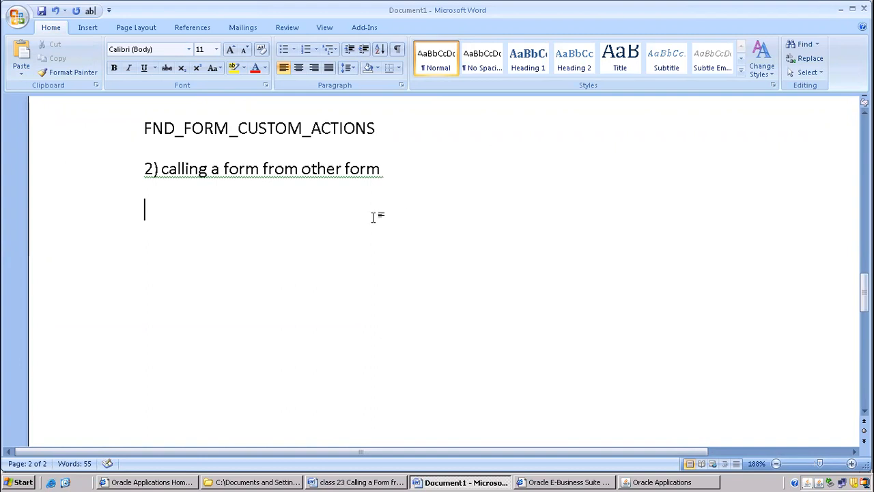
{"action": "type", "text": "Or XOO"}
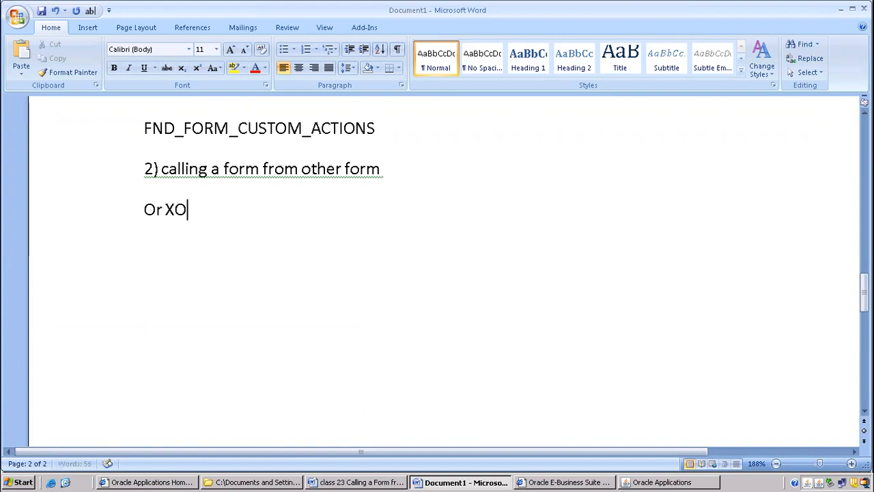
{"action": "key", "text": "BackSpace"}
{"action": "key", "text": "BackSpace"}
{"action": "key", "text": "BackSpace"}
{"action": "type", "text": "ZOOM"}
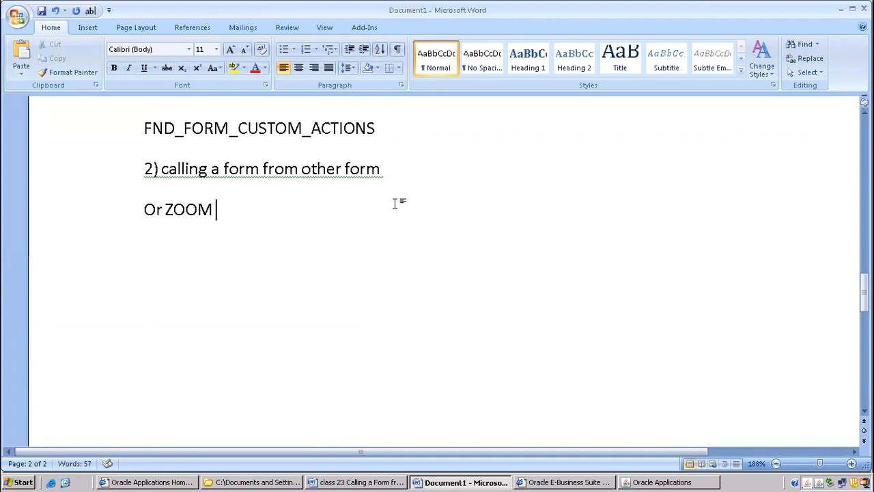
{"action": "double_click", "coordinate": [170, 209]}
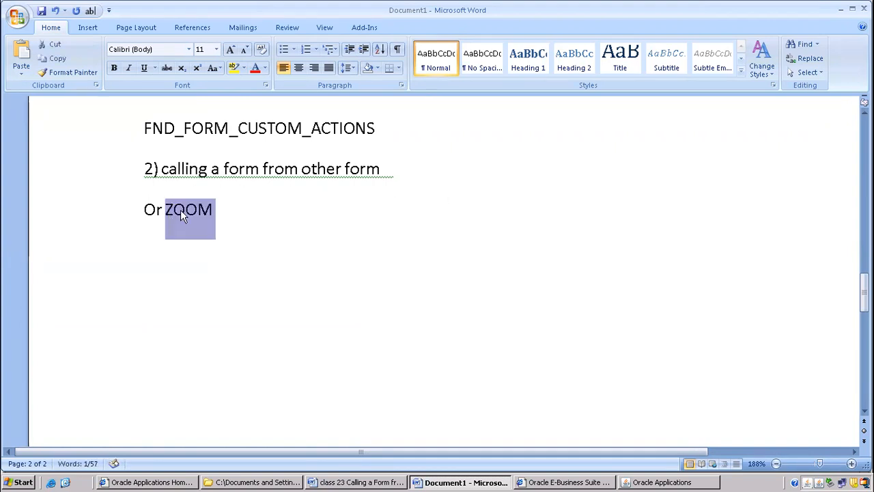
{"action": "left_click", "coordinate": [165, 209]}
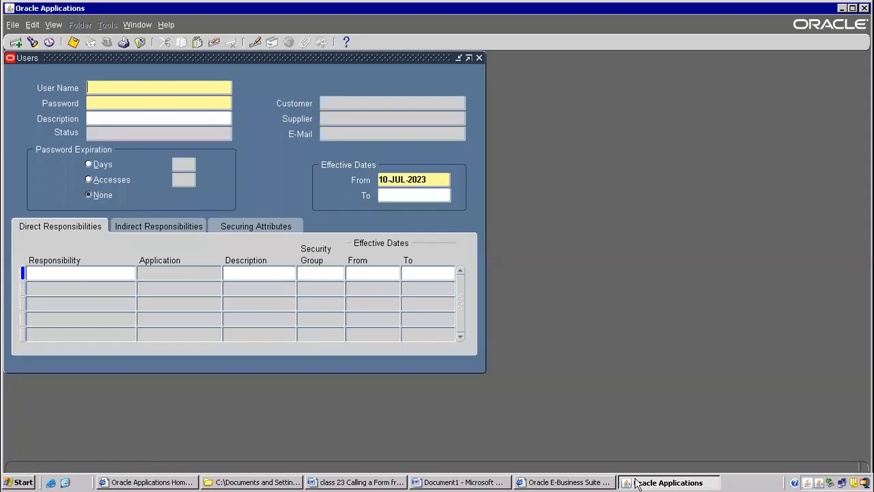
Switch to Oracle Applications, close the Users form and change the responsibility to Inventory, Vision Operations (USA).
{"action": "left_click", "coordinate": [640, 483]}
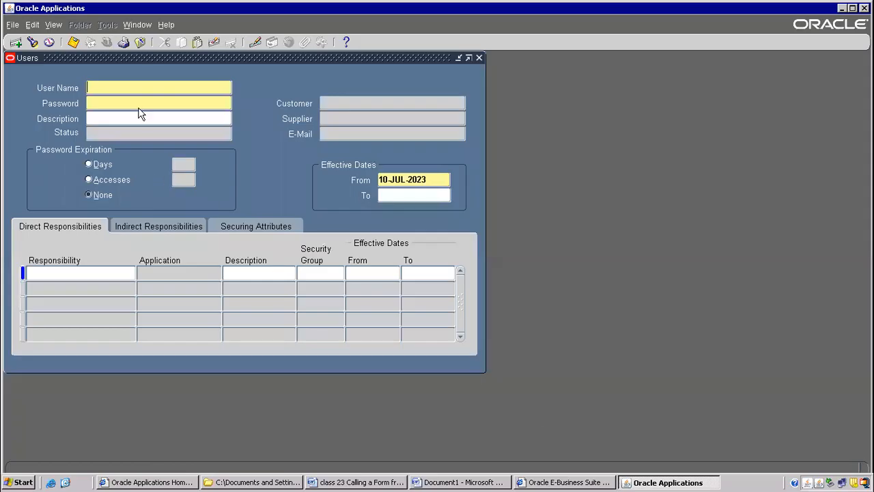
{"action": "left_click", "coordinate": [140, 42]}
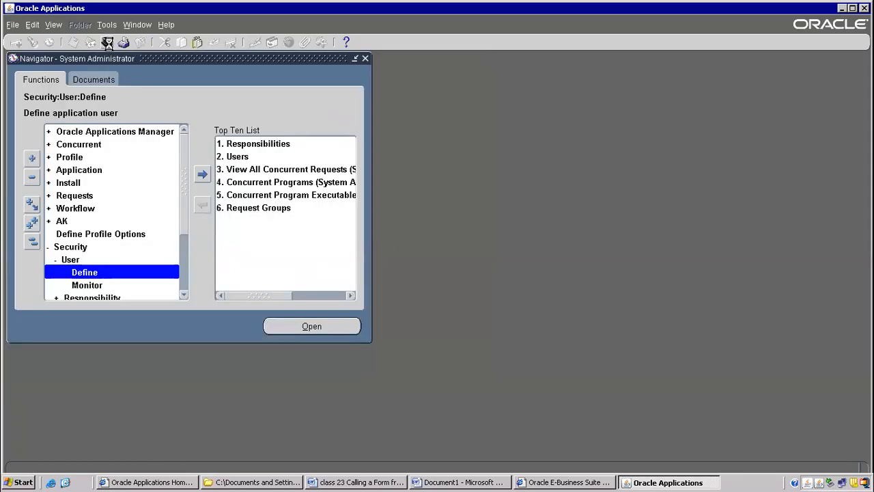
{"action": "type", "text": "In%"}
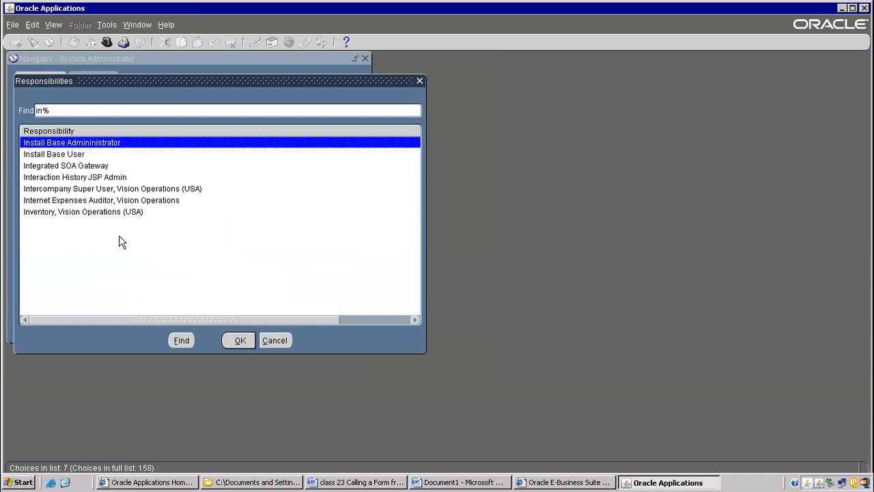
{"action": "double_click", "coordinate": [119, 212]}
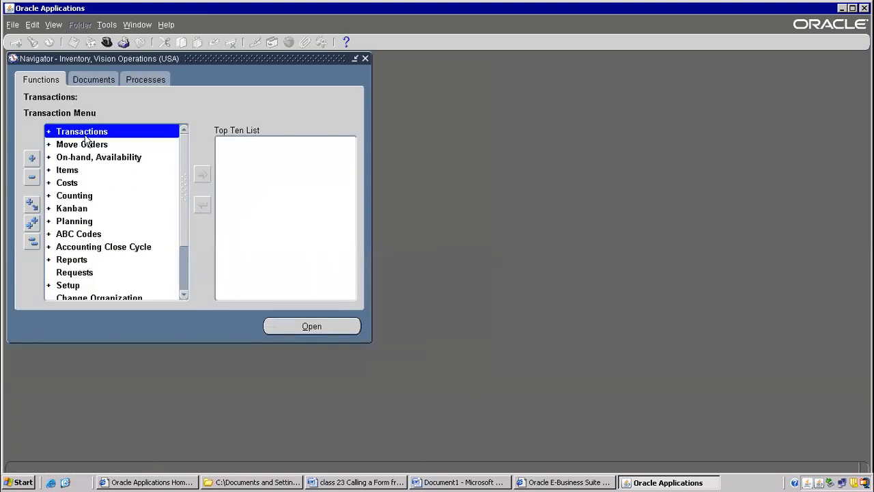
Open the Miscellaneous Transaction form from the Transactions functions for organization V1, Vision Operations.
{"action": "double_click", "coordinate": [90, 131]}
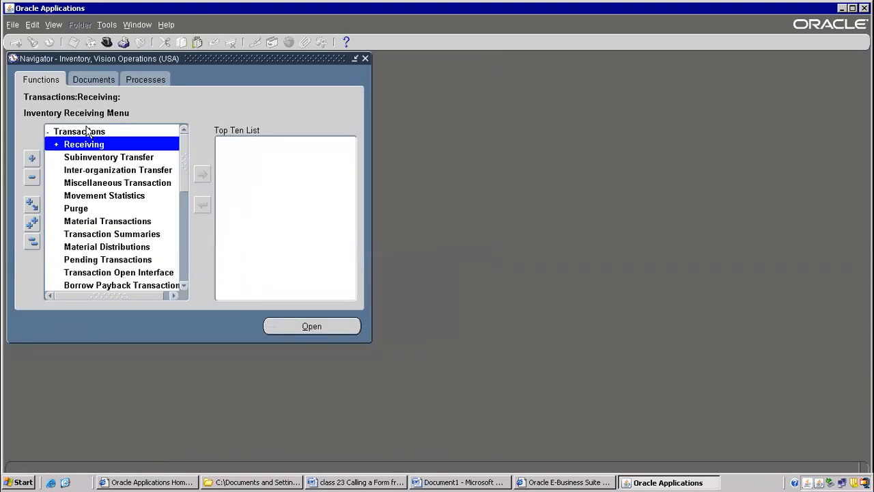
{"action": "double_click", "coordinate": [109, 183]}
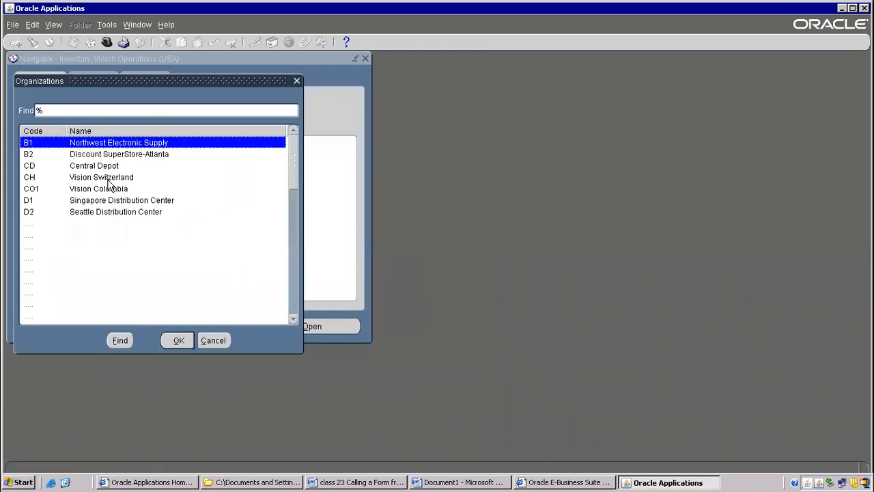
{"action": "type", "text": "V"}
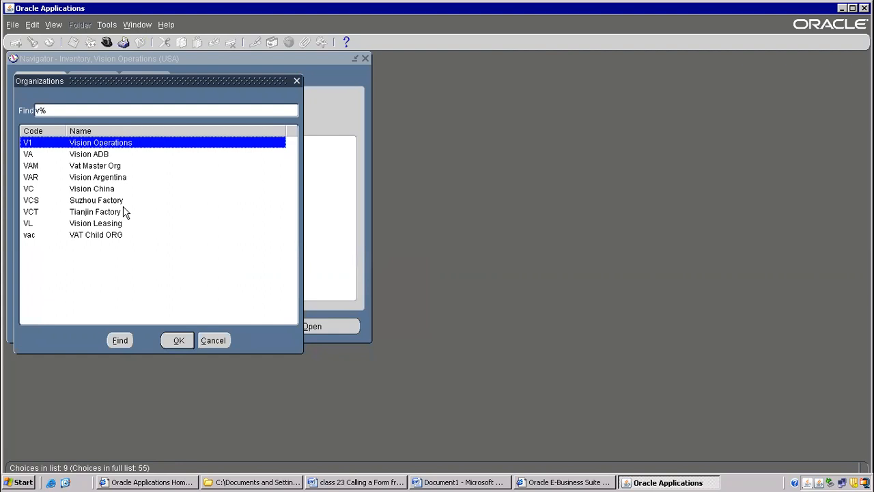
{"action": "key", "text": "Return"}
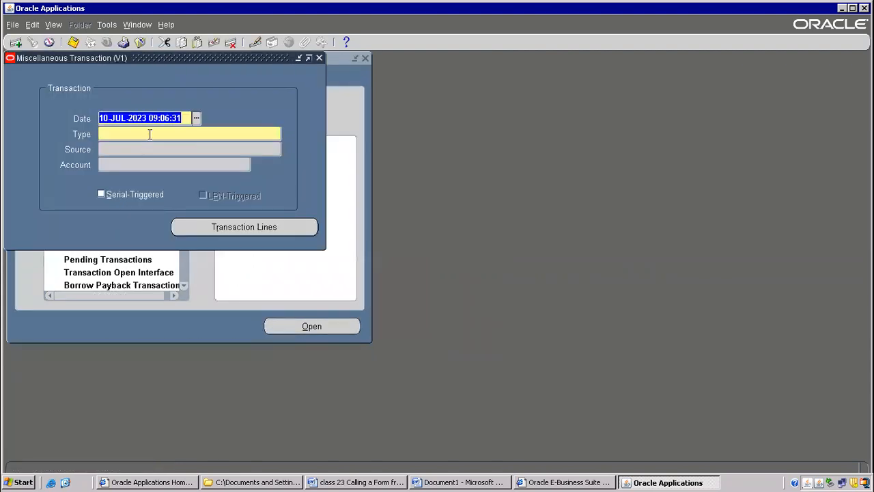
Set the transaction type to Miscellaneous receipt and open its transaction lines.
{"action": "left_click", "coordinate": [150, 134]}
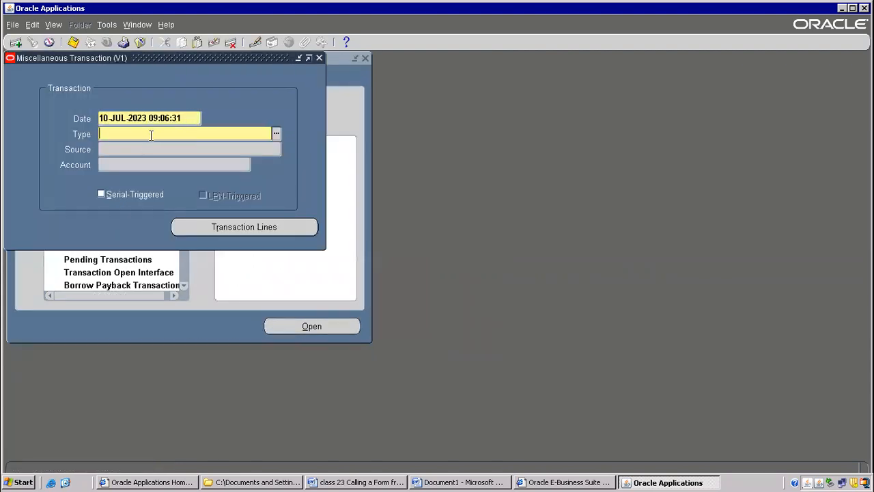
{"action": "key", "text": "Tab"}
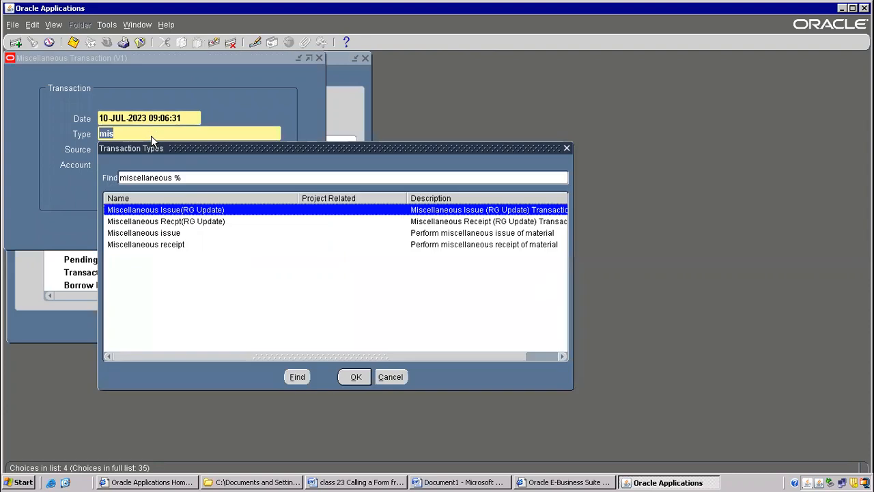
{"action": "double_click", "coordinate": [175, 248]}
{"action": "left_click", "coordinate": [244, 227]}
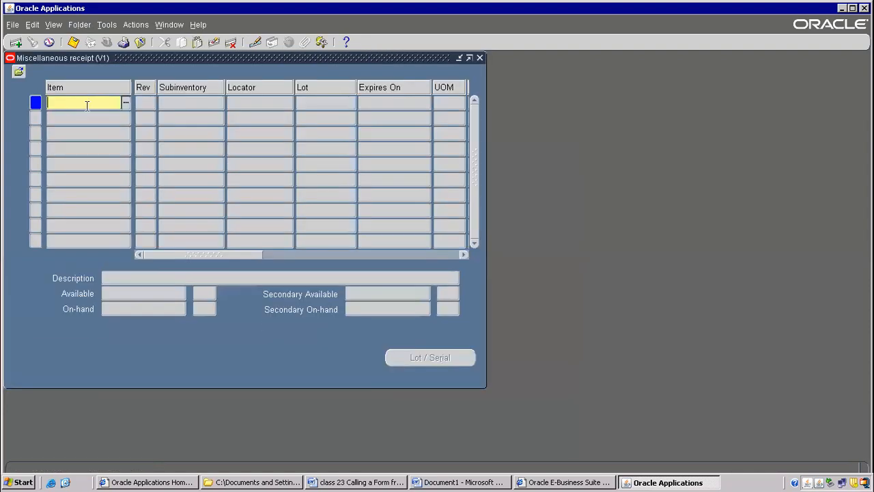
Enter LAPTOP as the item on the first receipt line, then close the form without committing.
{"action": "type", "text": "LAPTO"}
{"action": "key", "text": "Tab"}
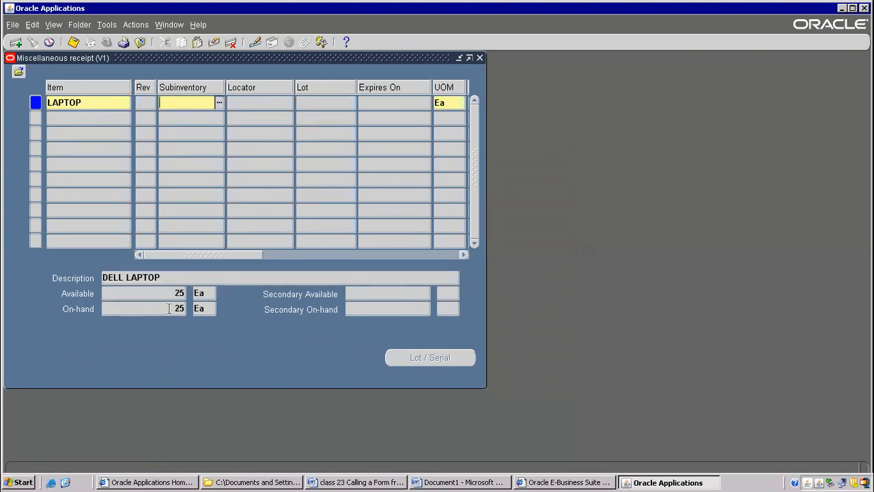
{"action": "left_click", "coordinate": [94, 97]}
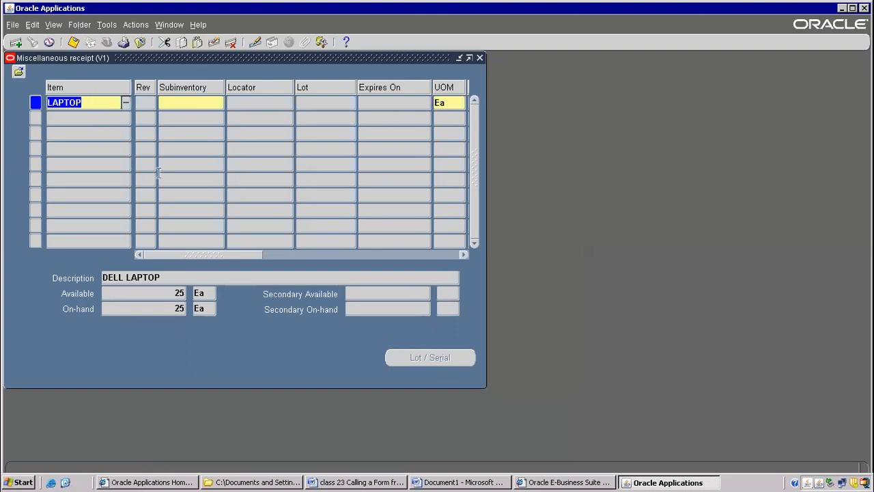
{"action": "left_click", "coordinate": [140, 42]}
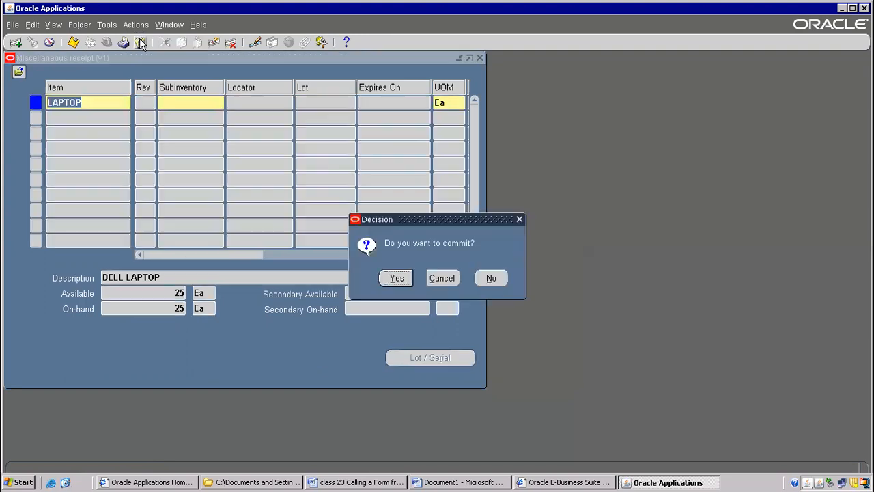
{"action": "left_click", "coordinate": [489, 279]}
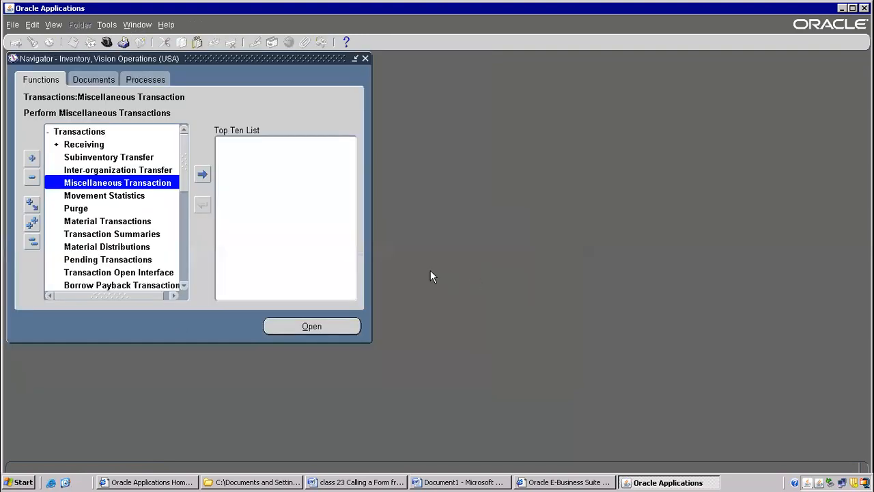
Open the On-hand Quantity function under On-hand, Availability to view its Query Material form, then close the form.
{"action": "left_click_drag", "start_coordinate": [183, 164], "coordinate": [185, 211]}
{"action": "left_click", "coordinate": [106, 219]}
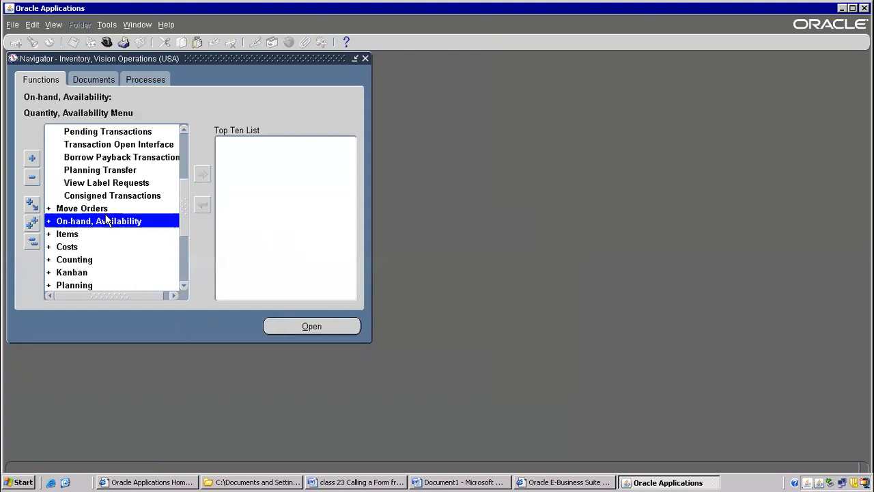
{"action": "double_click", "coordinate": [105, 219]}
{"action": "double_click", "coordinate": [96, 286]}
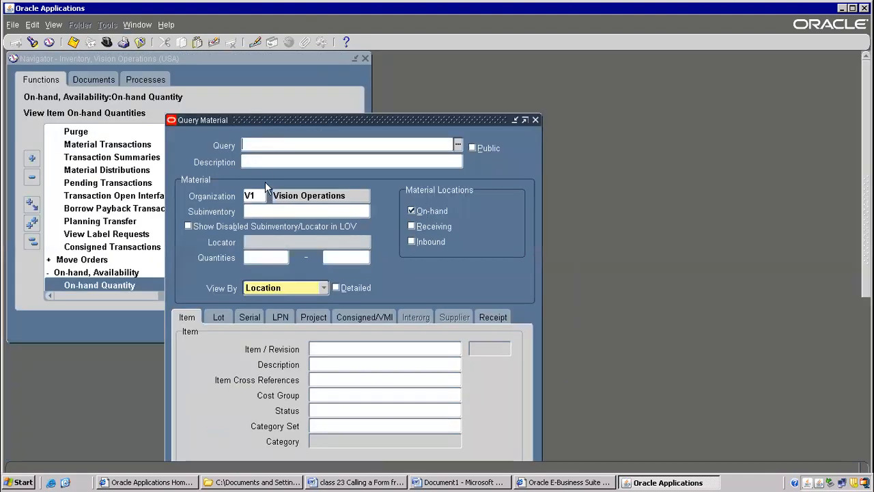
{"action": "left_click", "coordinate": [538, 121]}
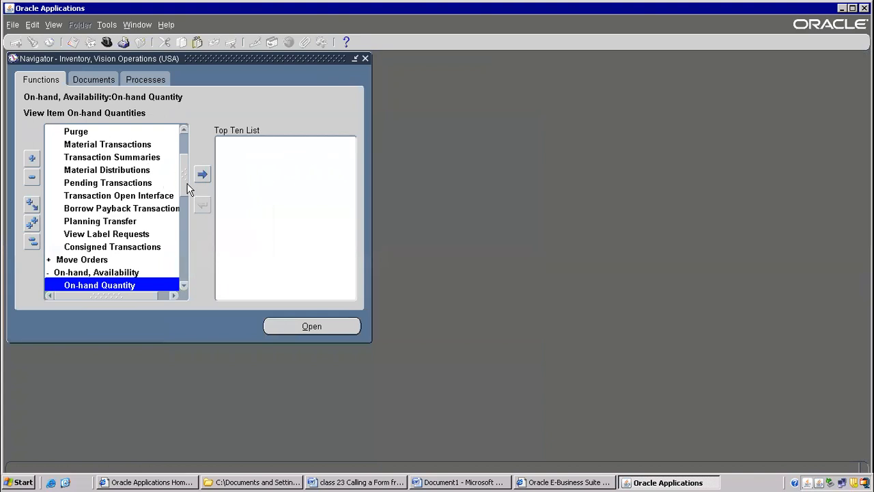
Locate the Miscellaneous Transaction function and the On-hand, Availability group in the Inventory navigator.
{"action": "scroll", "coordinate": [188, 157], "scroll_direction": "up", "scroll_amount": 2}
{"action": "left_click", "coordinate": [80, 134]}
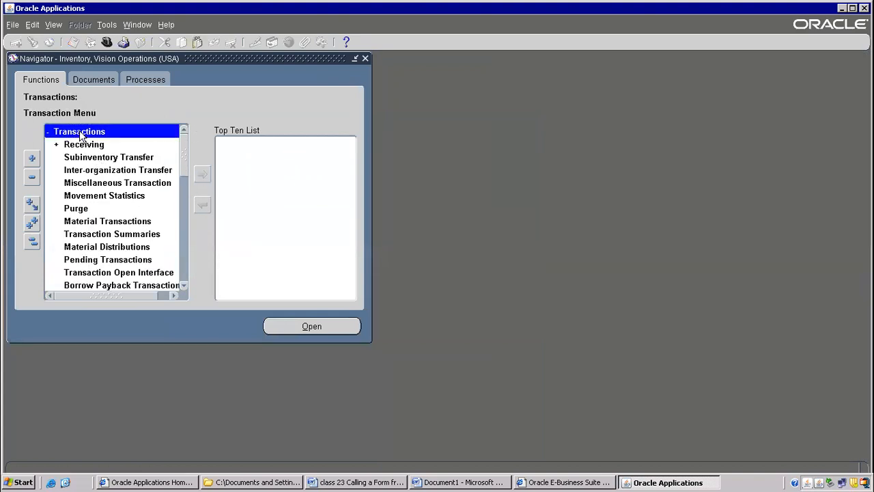
{"action": "left_click", "coordinate": [109, 182]}
{"action": "scroll", "coordinate": [187, 159], "scroll_direction": "down", "scroll_amount": 5}
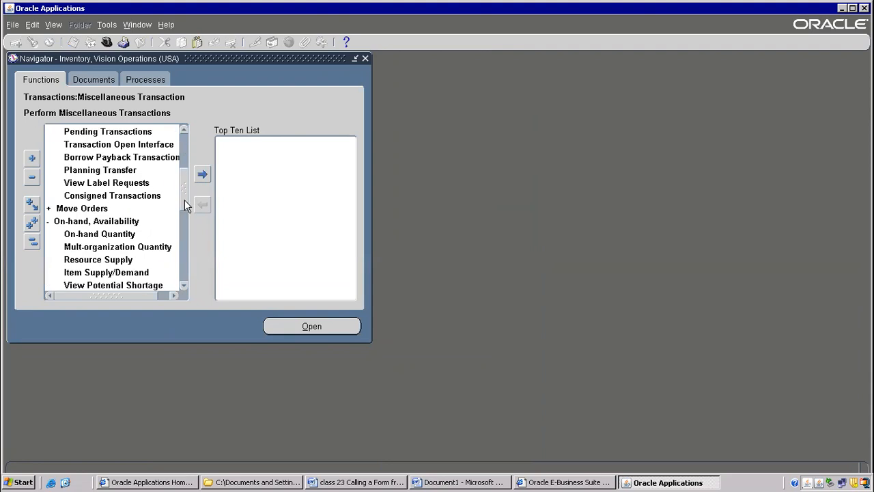
{"action": "left_click", "coordinate": [87, 162]}
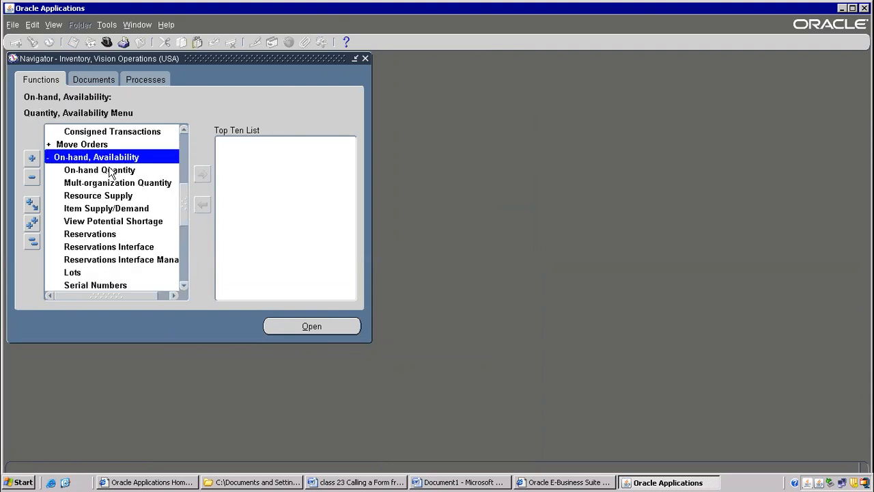
Open the Miscellaneous Transaction function under Transactions and check which entries its Tools menu offers.
{"action": "left_click", "coordinate": [110, 171]}
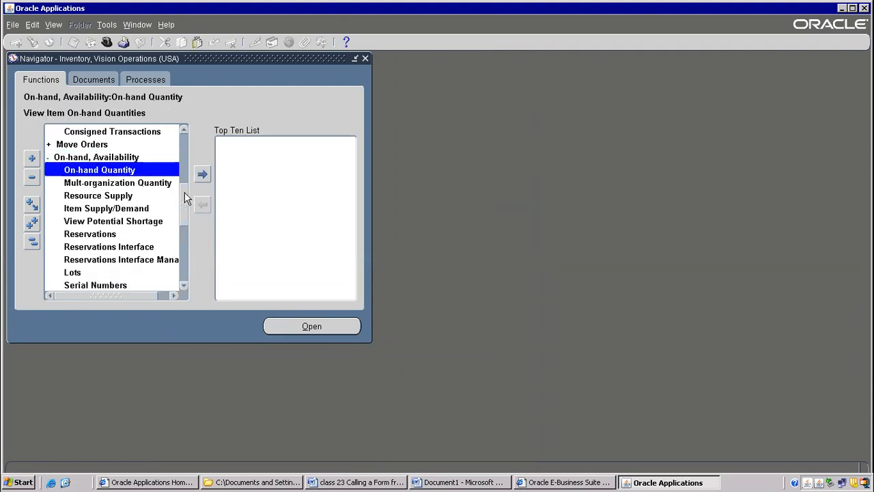
{"action": "scroll", "coordinate": [189, 184], "scroll_direction": "up", "scroll_amount": 5}
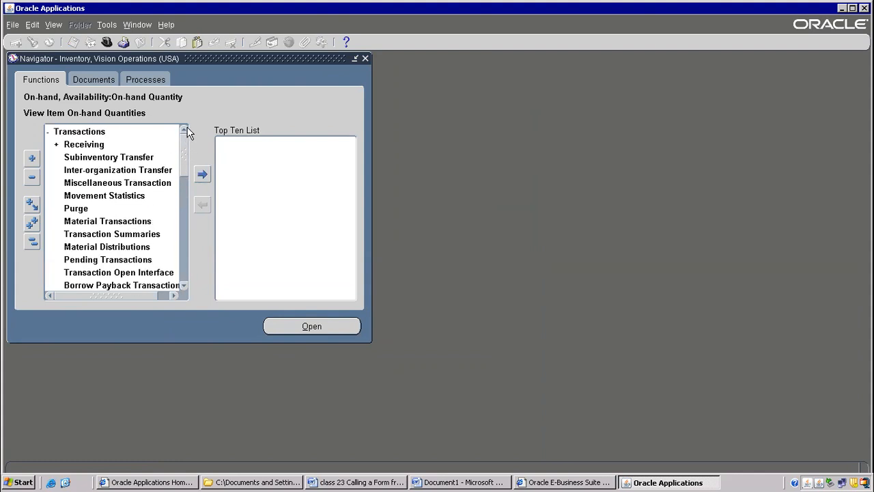
{"action": "double_click", "coordinate": [106, 183]}
{"action": "left_click", "coordinate": [122, 134]}
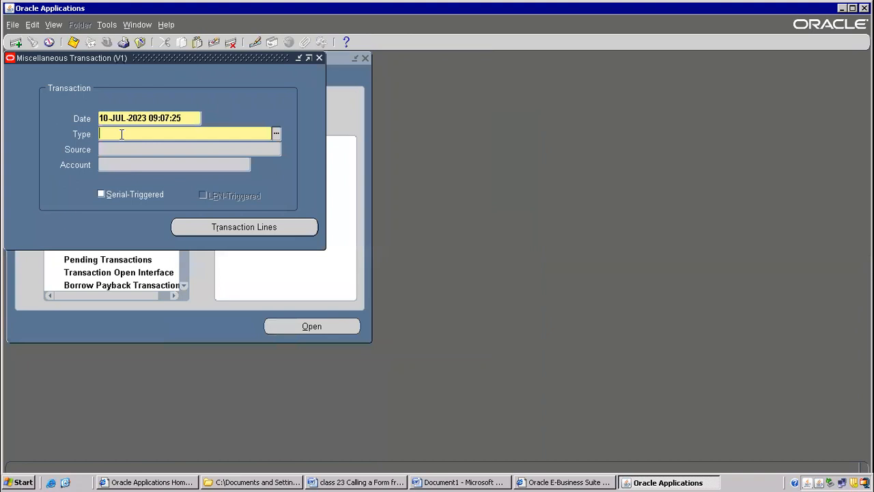
{"action": "left_click", "coordinate": [108, 25]}
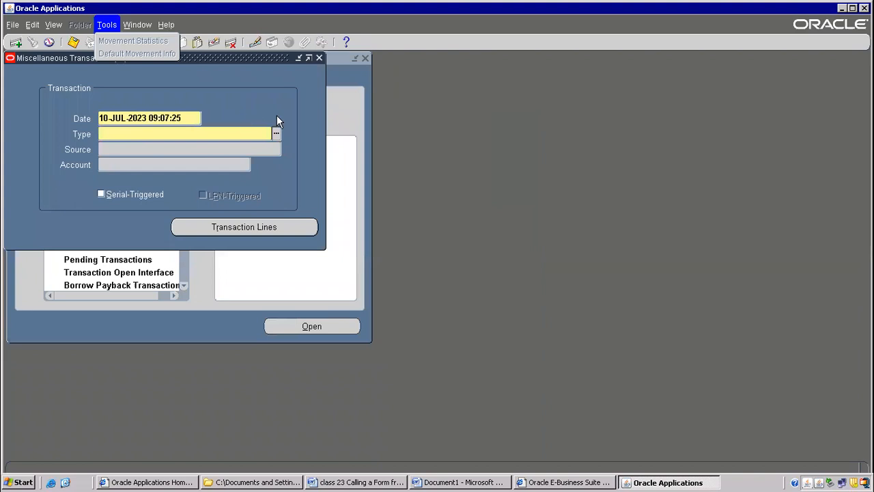
Switch to the Document1 Word notes and add the line "Onhand qty— function name --" below "2) calling a form from other form".
{"action": "left_click", "coordinate": [443, 482]}
{"action": "left_click_drag", "start_coordinate": [165, 171], "coordinate": [405, 186]}
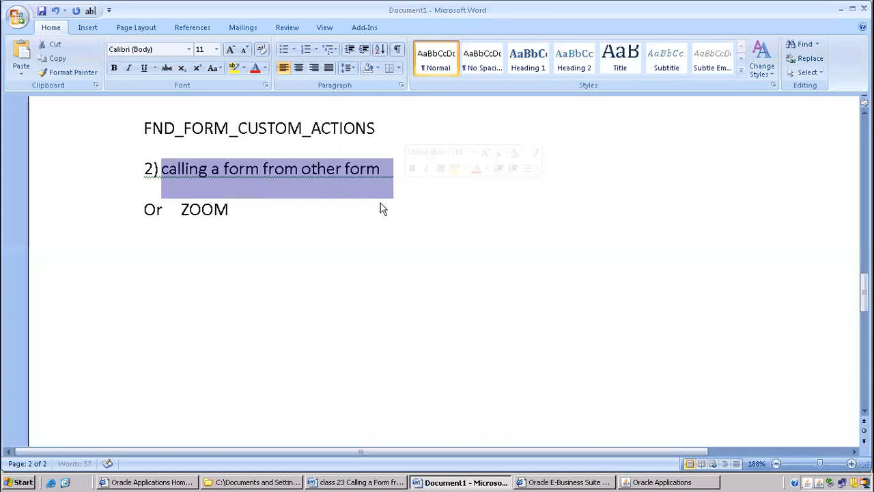
{"action": "left_click", "coordinate": [383, 207]}
{"action": "left_click", "coordinate": [403, 176]}
{"action": "key", "text": "Return"}
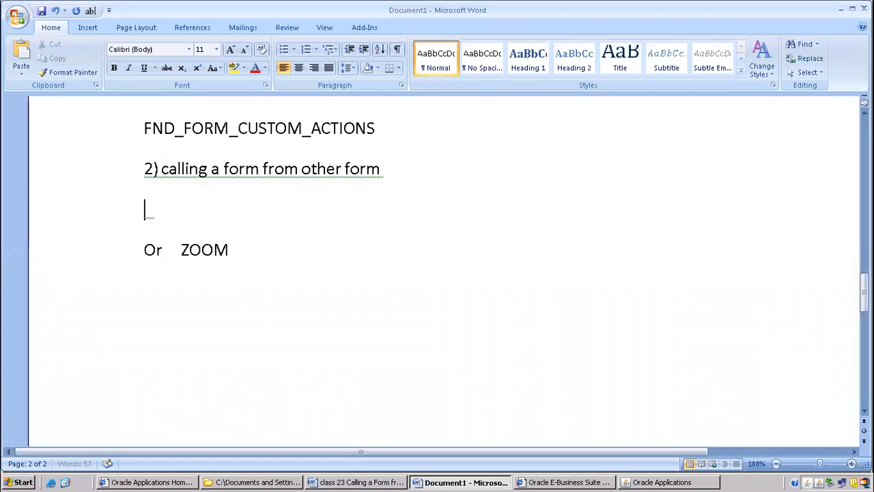
{"action": "type", "text": "onhand qty"}
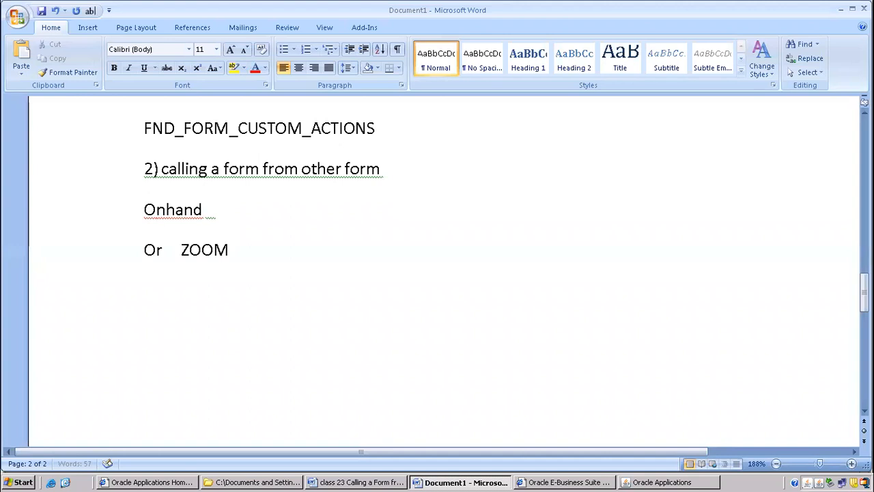
{"action": "type", "text": "-- func"}
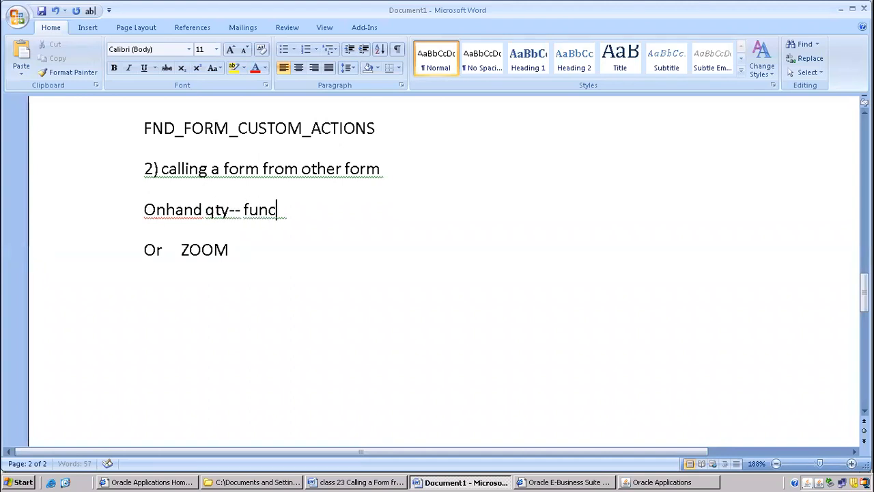
{"action": "type", "text": "tion name --"}
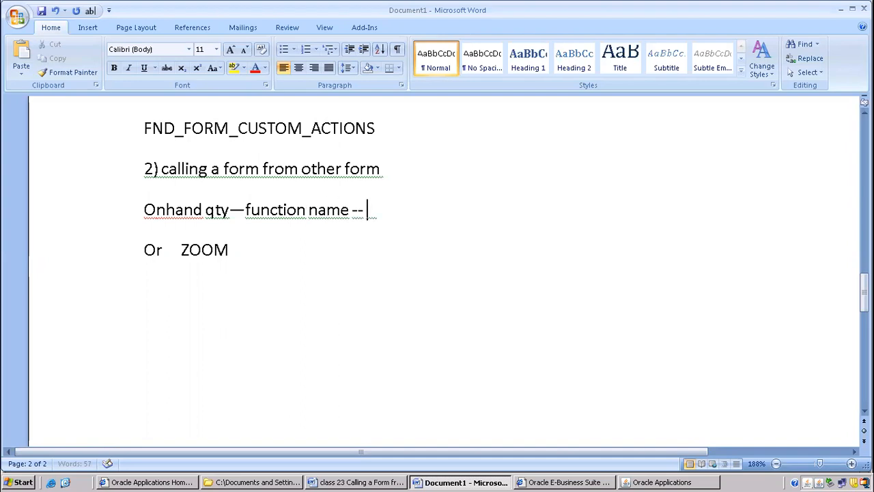
Return to Oracle Applications, close the Miscellaneous Transaction form, and open On-hand Quantity under On-hand, Availability.
{"action": "key", "text": "alt+Tab"}
{"action": "key", "text": "F4"}
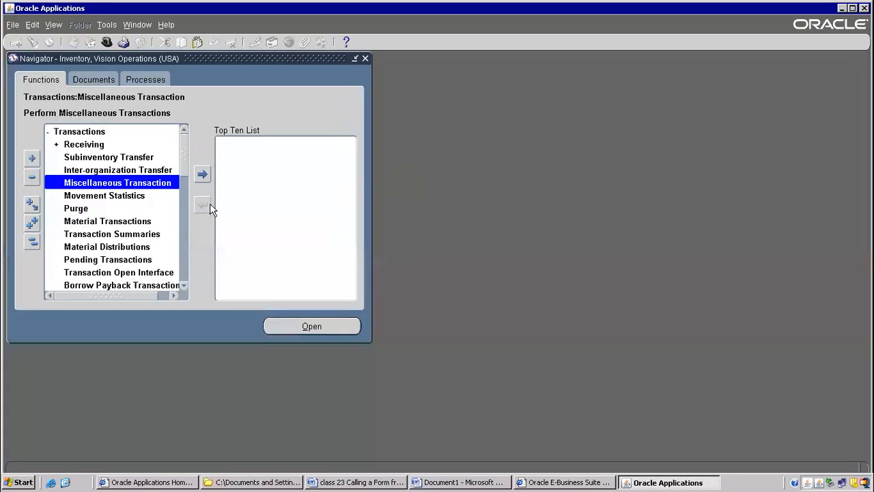
{"action": "key", "text": "alt+t"}
{"action": "key", "text": "l"}
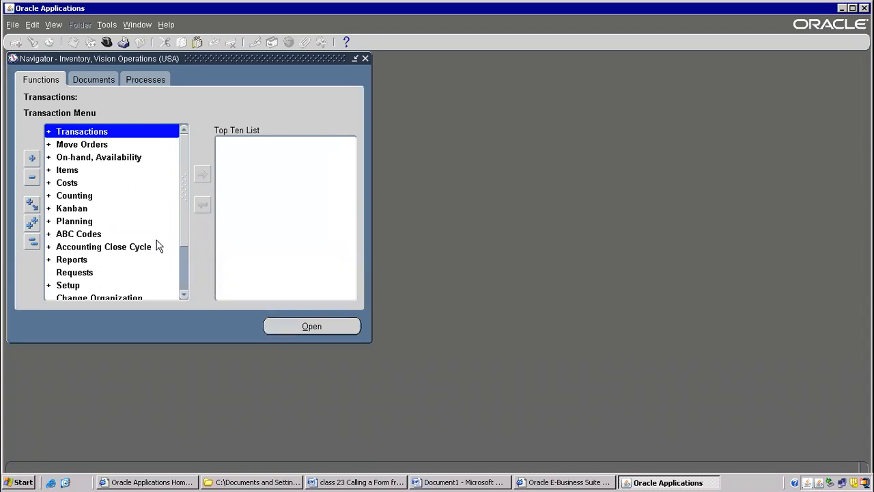
{"action": "double_click", "coordinate": [88, 159]}
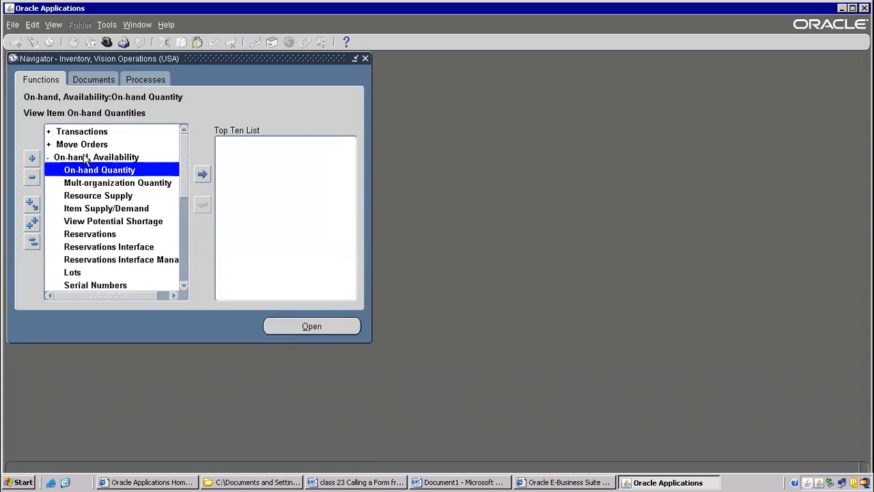
{"action": "double_click", "coordinate": [113, 168]}
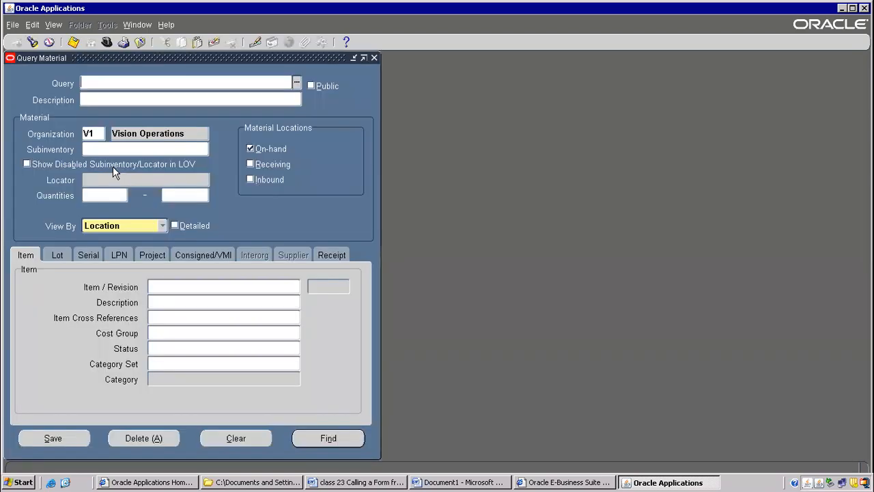
Open the Form Personalizations window for the Query Material form to read its function name.
{"action": "left_click", "coordinate": [166, 25]}
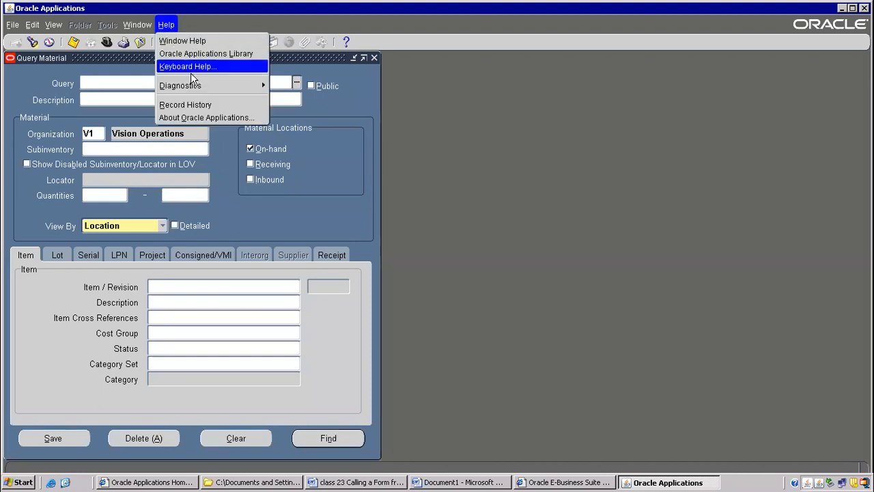
{"action": "mouse_move", "coordinate": [218, 86]}
{"action": "mouse_move", "coordinate": [334, 177]}
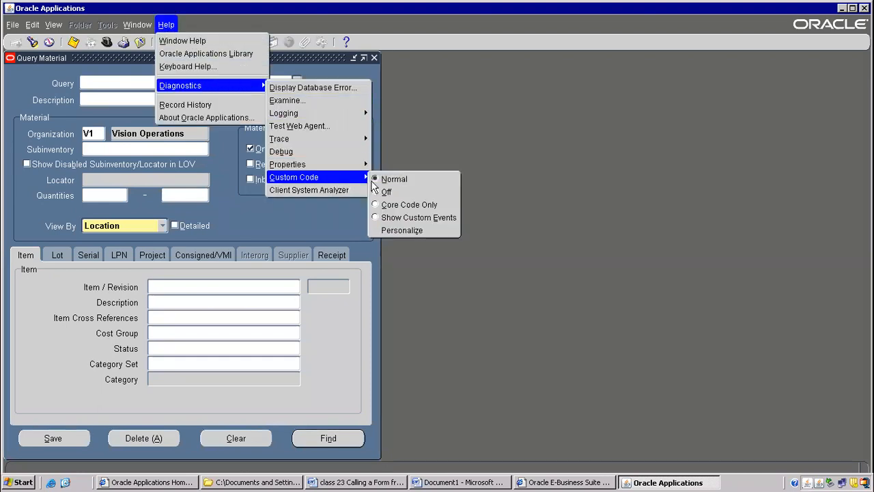
{"action": "left_click", "coordinate": [392, 231]}
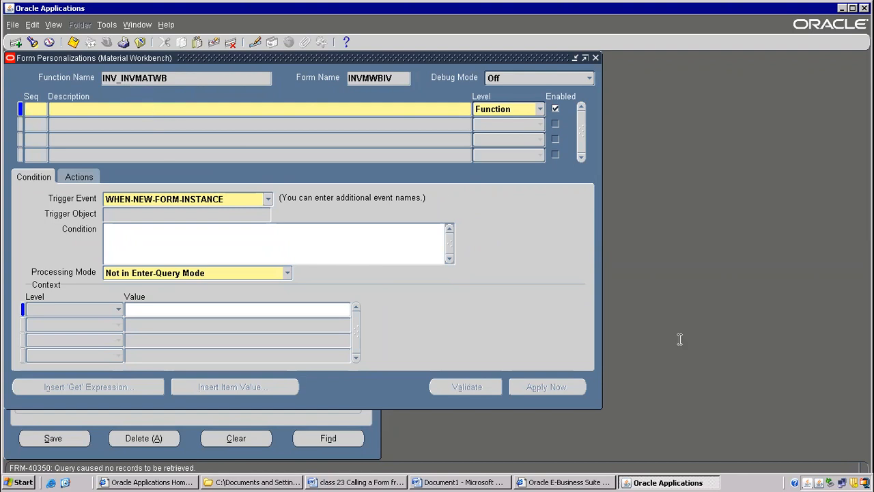
In the Word notes, complete the Onhand qty line with INV_INVMATWB and insert an empty line above it.
{"action": "left_click", "coordinate": [451, 481]}
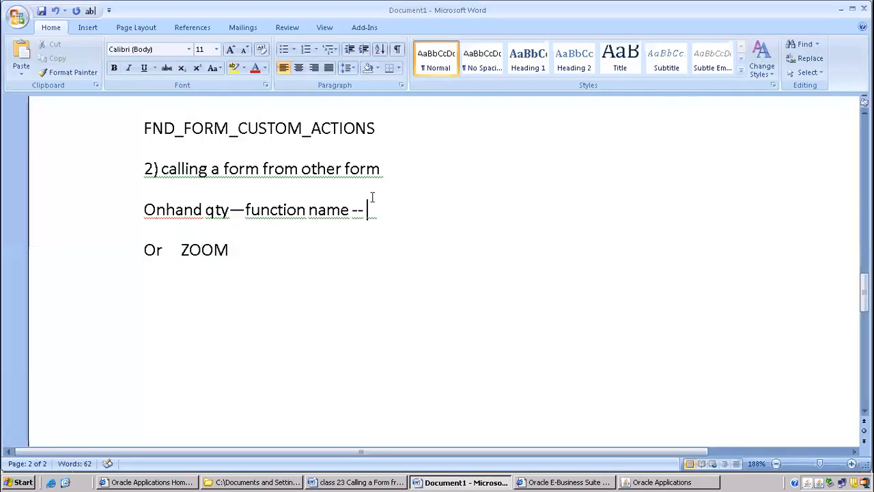
{"action": "type", "text": "INV_"}
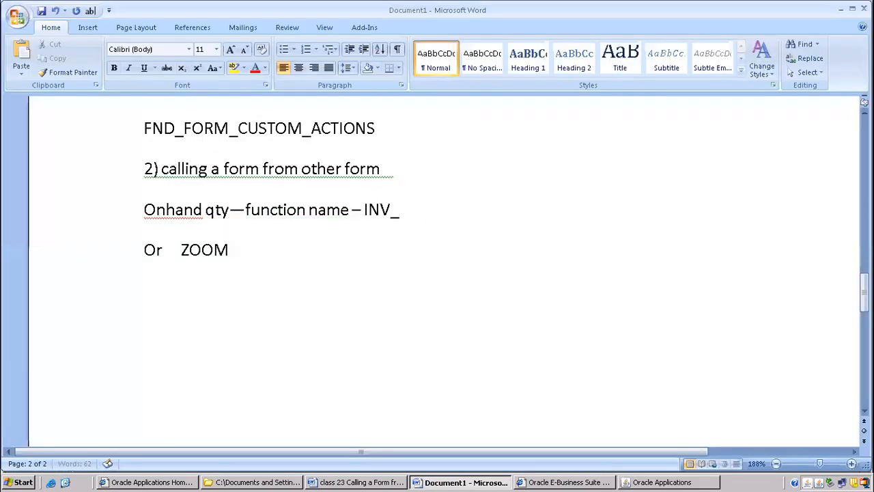
{"action": "type", "text": "INVMATWE"}
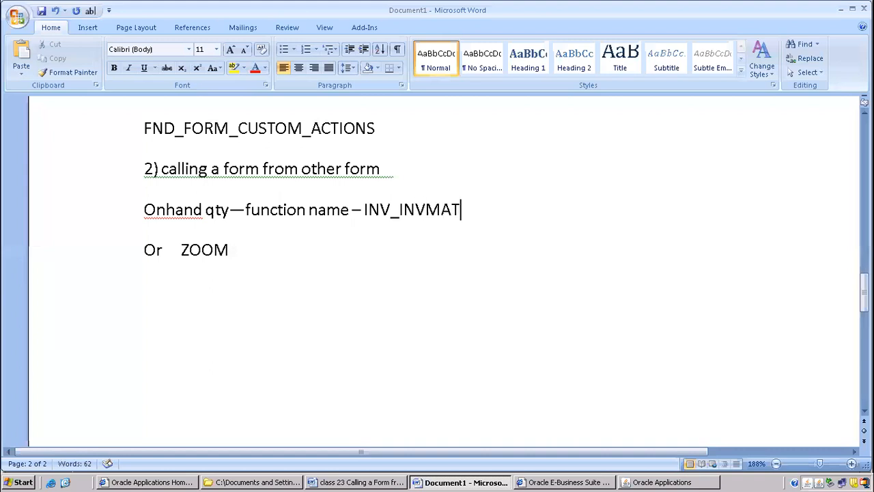
{"action": "key", "text": "BackSpace"}
{"action": "type", "text": "B"}
{"action": "key", "text": "alt+Tab"}
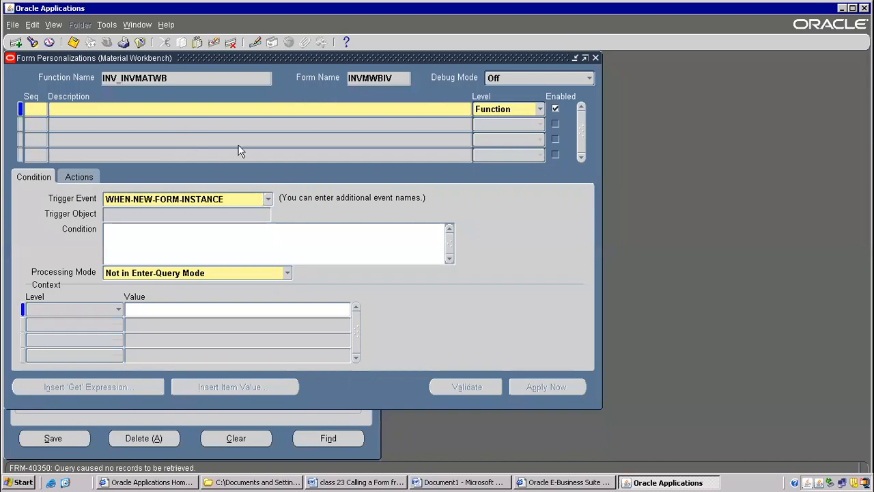
{"action": "key", "text": "alt+Tab"}
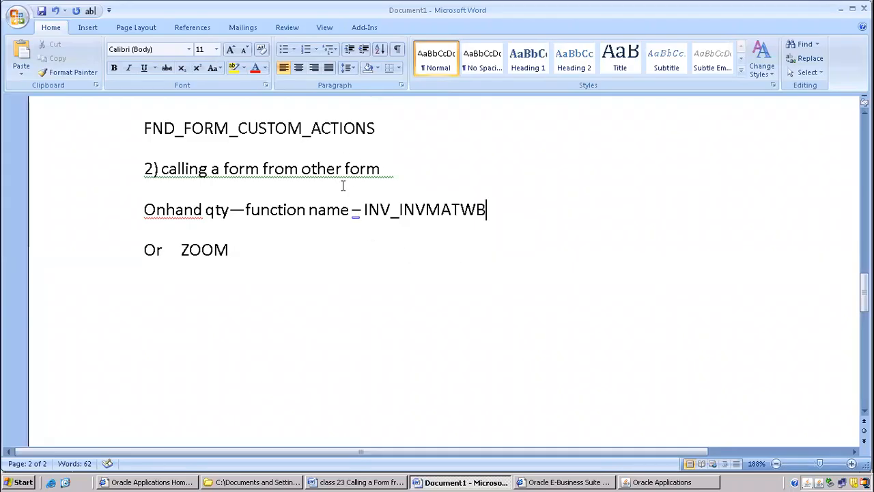
{"action": "left_click", "coordinate": [248, 210]}
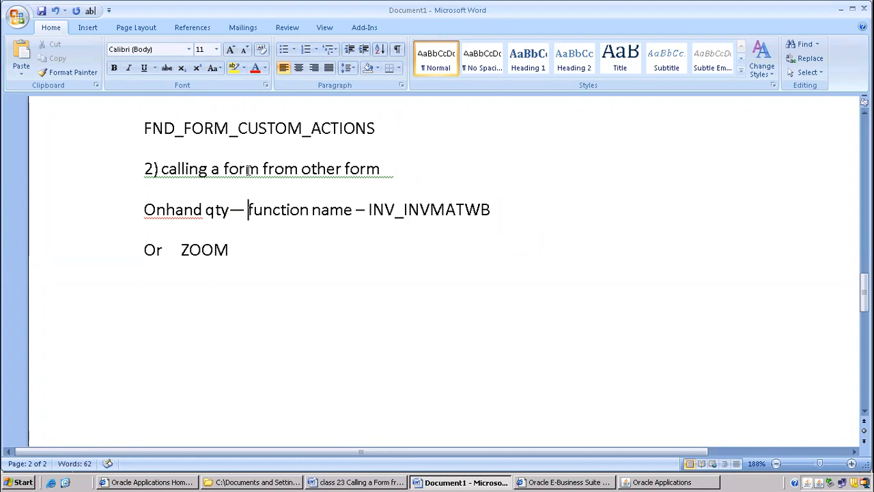
{"action": "left_click", "coordinate": [396, 174]}
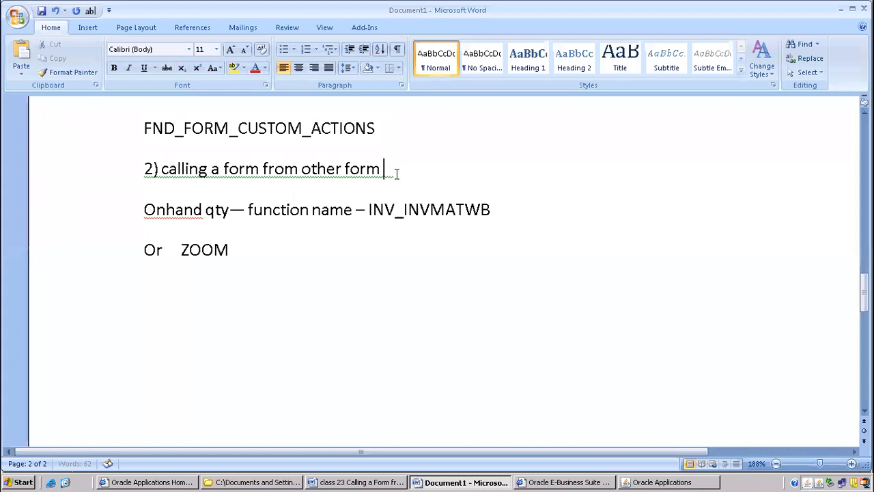
{"action": "key", "text": "Return"}
Switch back to Oracle Applications, close the personalization and Query Material forms, and open the Miscellaneous Transaction function.
{"action": "key", "text": "alt+Tab"}
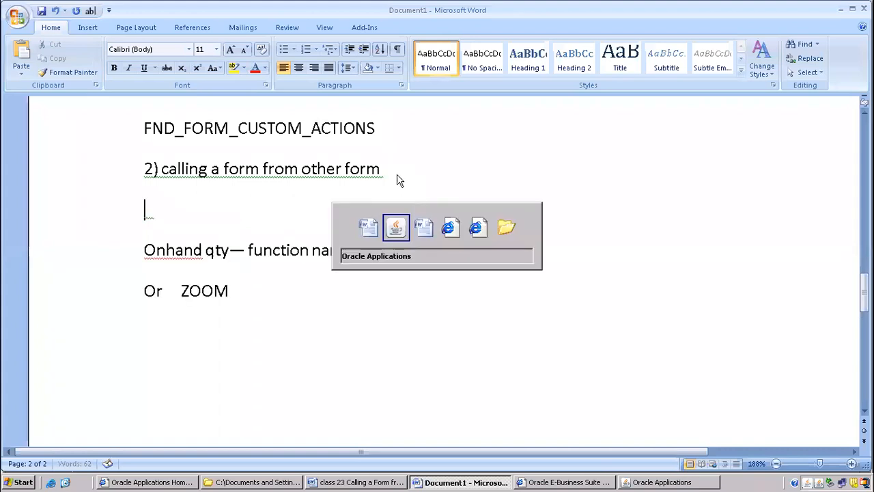
{"action": "key", "text": "F4"}
{"action": "key", "text": "F4"}
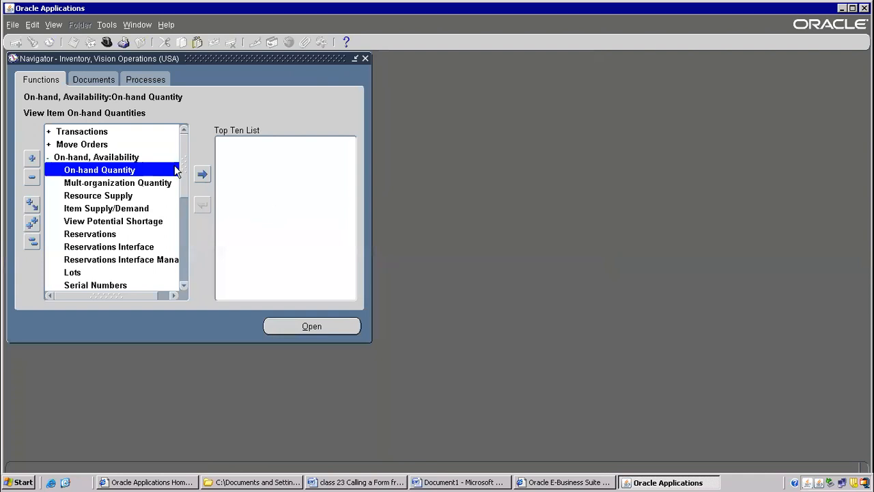
{"action": "double_click", "coordinate": [100, 131]}
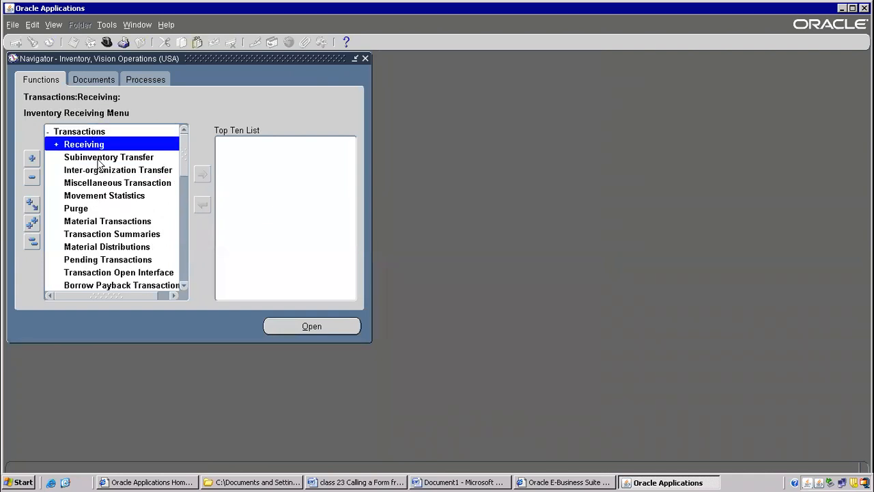
{"action": "double_click", "coordinate": [99, 186]}
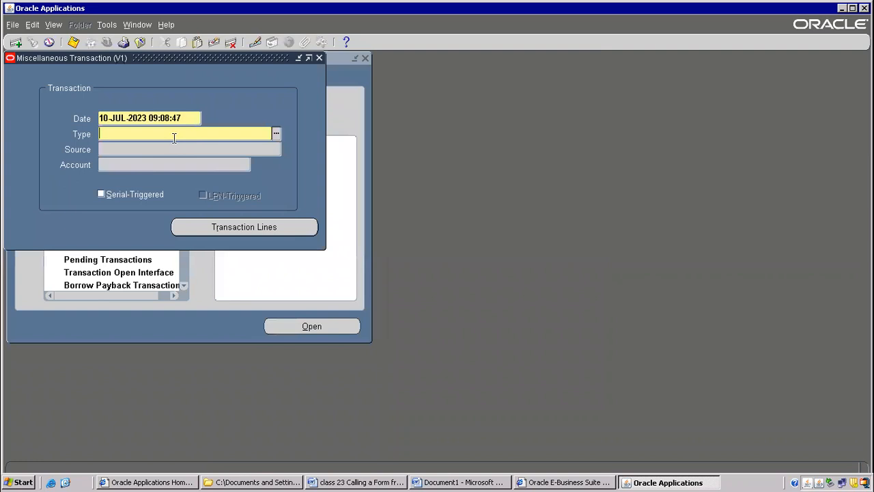
Choose Miscellaneous receipt as the transaction type and open the transaction lines.
{"action": "type", "text": "mis"}
{"action": "key", "text": "Tab"}
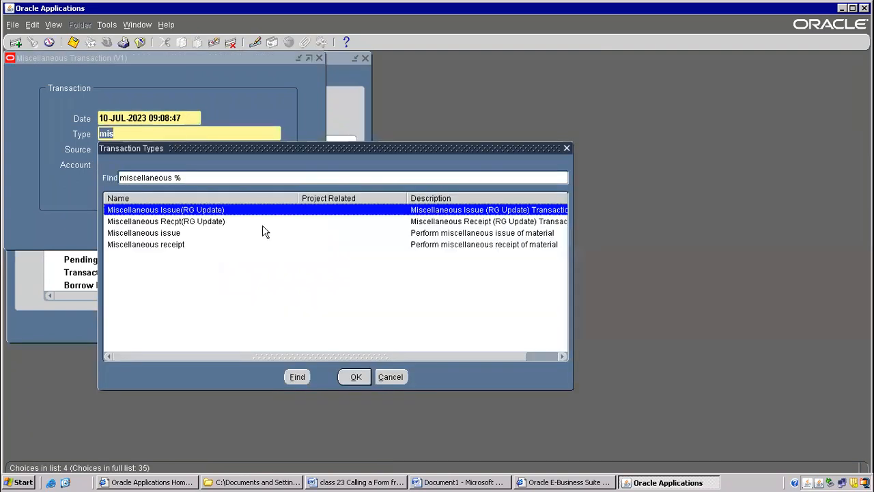
{"action": "key", "text": "Down"}
{"action": "key", "text": "Down"}
{"action": "key", "text": "Down"}
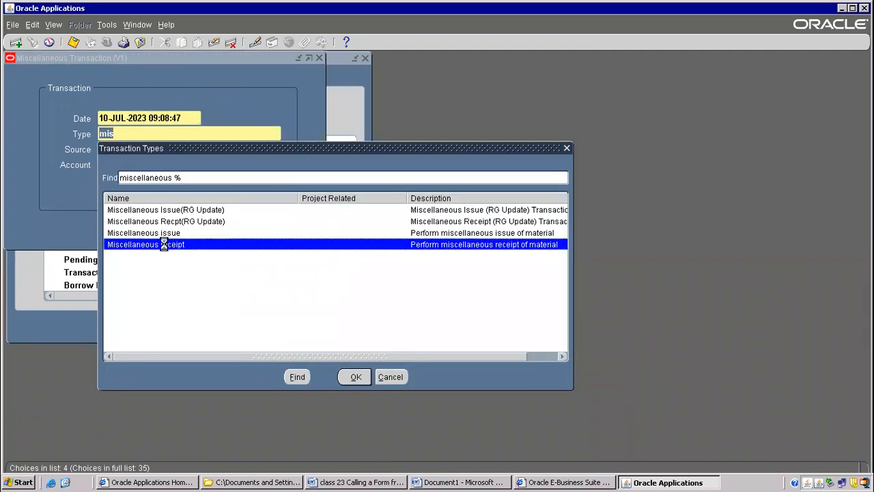
{"action": "key", "text": "Return"}
{"action": "left_click", "coordinate": [212, 229]}
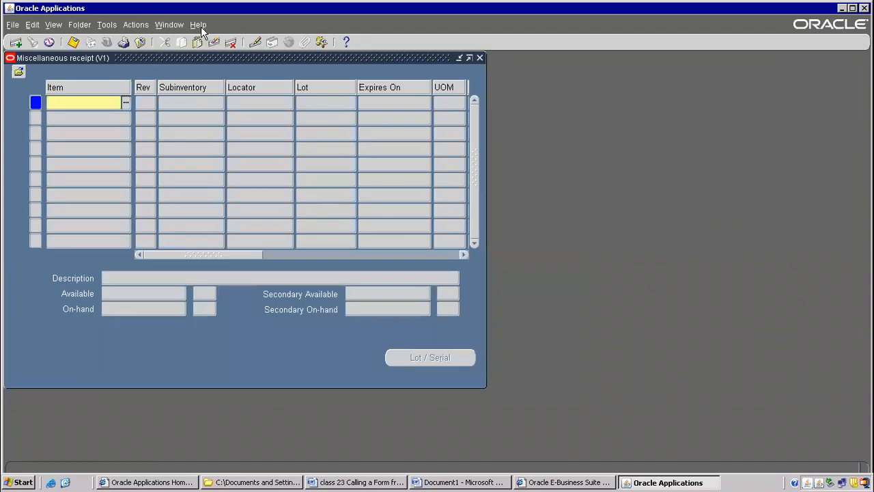
Examine the first receipt line's Item field to view its block and field names.
{"action": "left_click", "coordinate": [200, 25]}
{"action": "mouse_move", "coordinate": [260, 85]}
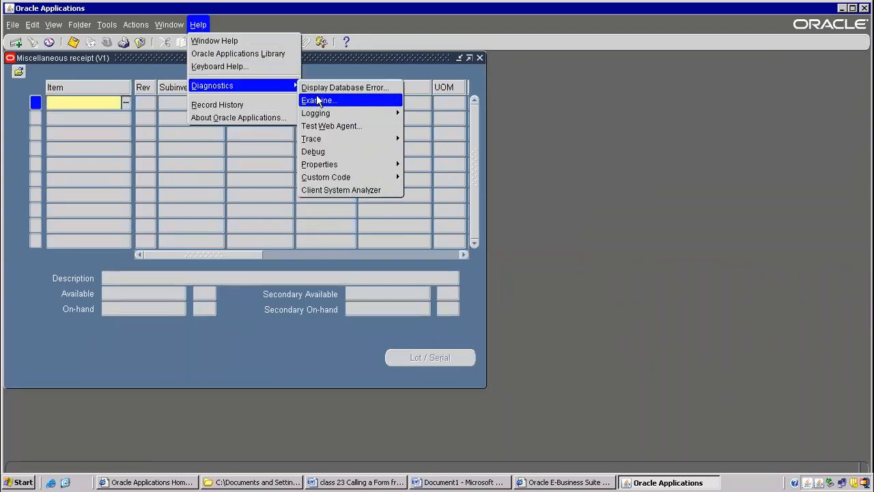
{"action": "mouse_move", "coordinate": [342, 179]}
{"action": "left_click", "coordinate": [320, 105]}
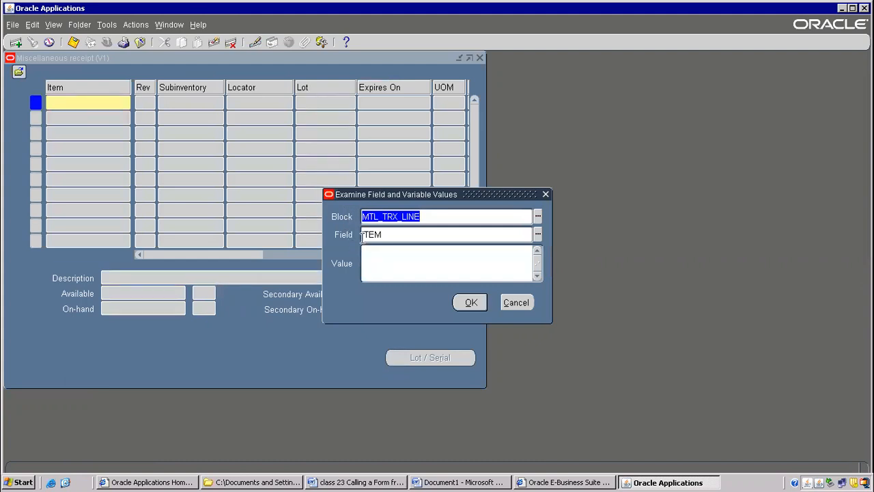
Copy the examined block and field names into the empty line of the Word notes, forming ":MTL_TRX_LINE. ITEM".
{"action": "left_click", "coordinate": [425, 482]}
{"action": "type", "text": "MTL_TRX_LINE"}
{"action": "key", "text": "alt+Tab"}
{"action": "double_click", "coordinate": [371, 235]}
{"action": "key", "text": "ctrl+c"}
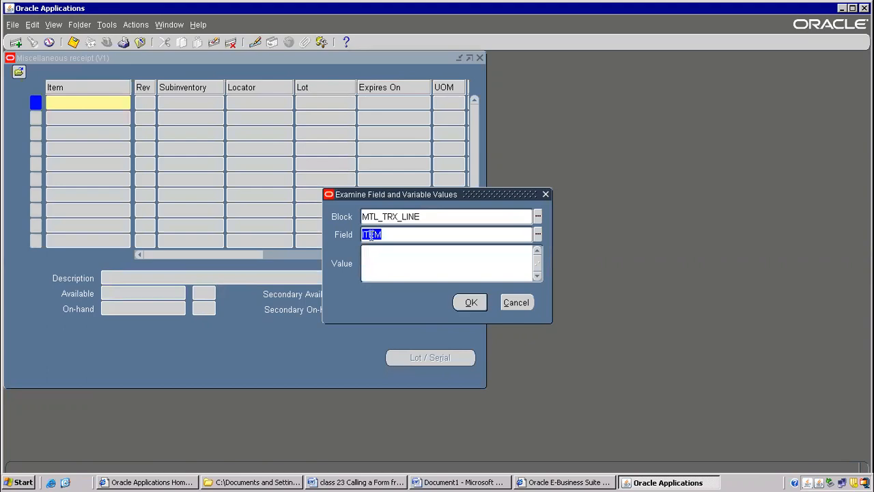
{"action": "key", "text": "alt+Tab"}
{"action": "type", "text": "."}
{"action": "key", "text": "ctrl+v"}
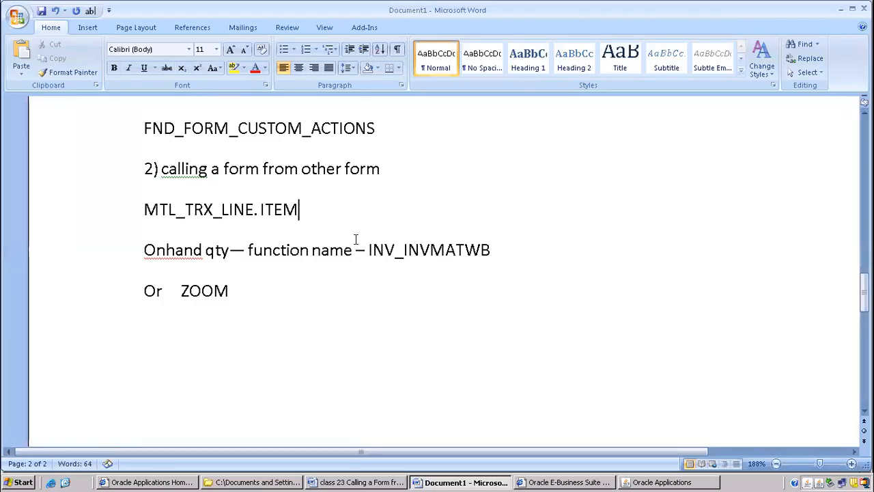
{"action": "key", "text": "Home"}
{"action": "type", "text": ":"}
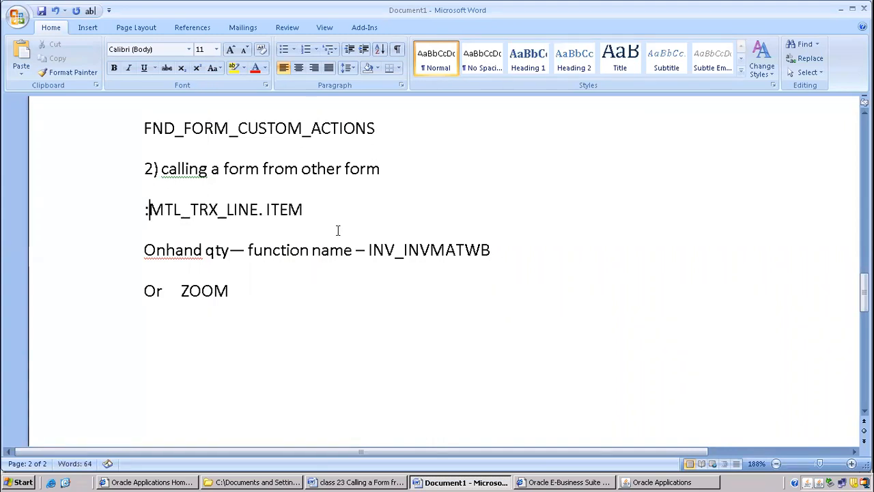
Add a line reading "Global variable" above the ":MTL_TRX_LINE. ITEM" line in the Word notes.
{"action": "left_click_drag", "start_coordinate": [145, 213], "coordinate": [320, 210]}
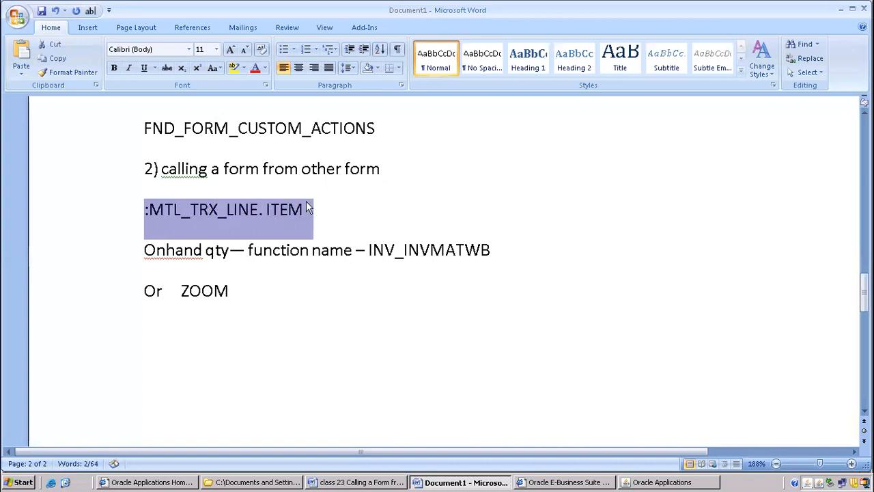
{"action": "left_click", "coordinate": [220, 194]}
{"action": "key", "text": "End"}
{"action": "key", "text": "Return"}
{"action": "type", "text": "Glob"}
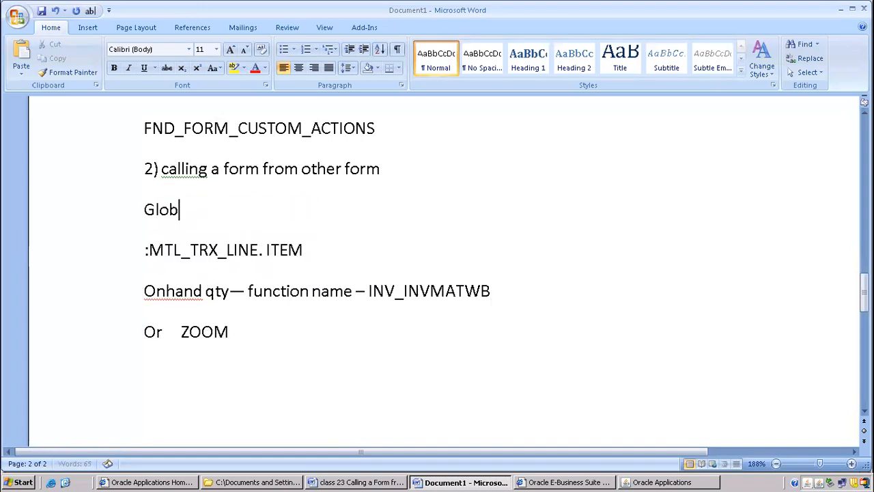
{"action": "type", "text": "al variable"}
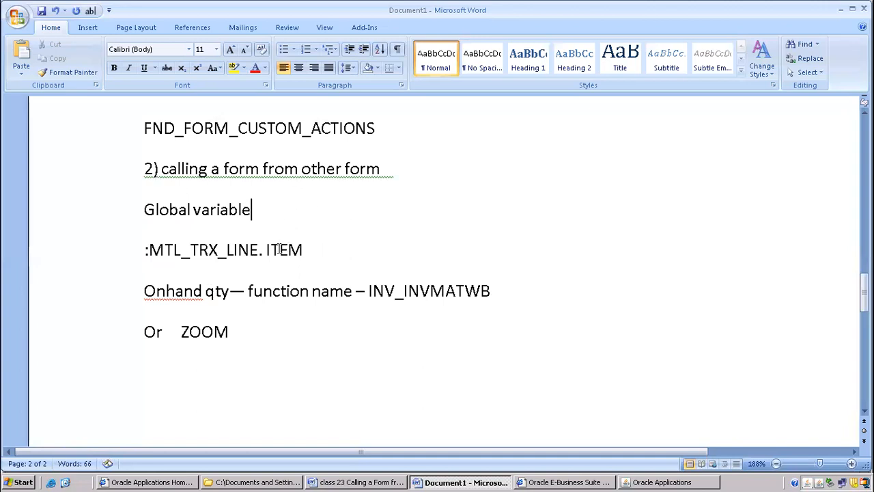
Review the global variable, item reference and INV_INVMATWB function name lines in the Word notes.
{"action": "left_click_drag", "start_coordinate": [166, 240], "coordinate": [504, 281]}
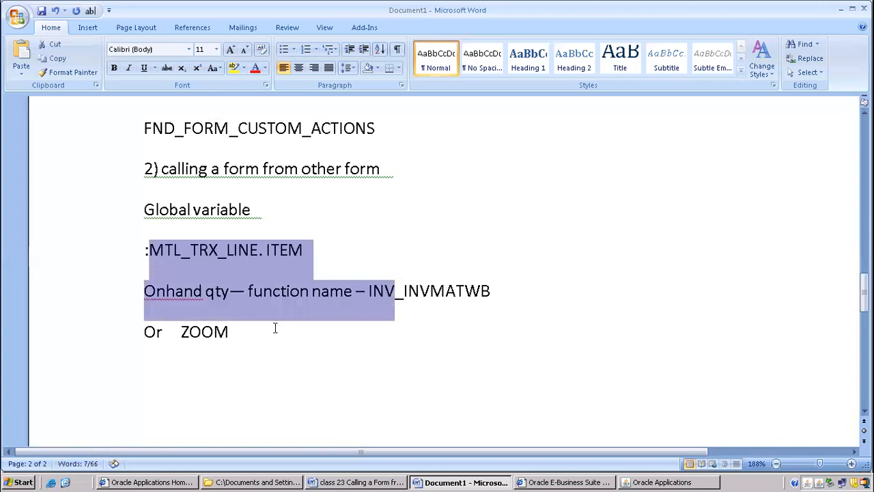
{"action": "left_click", "coordinate": [269, 332]}
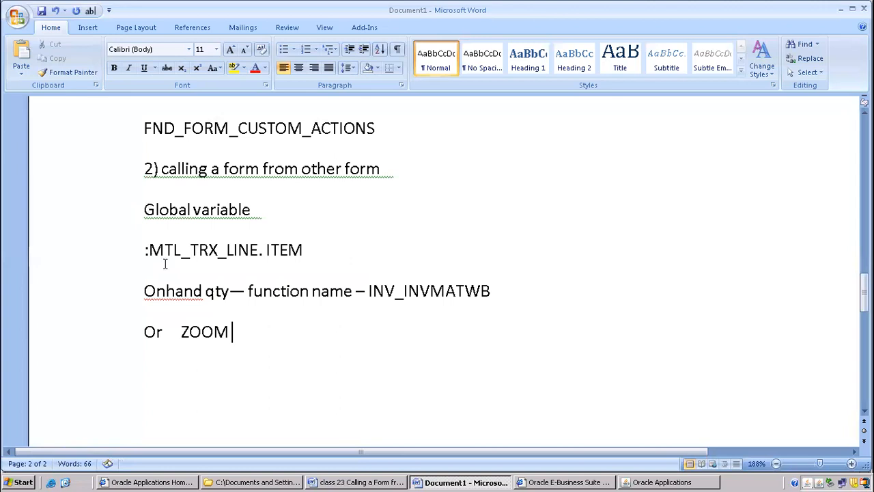
{"action": "left_click_drag", "start_coordinate": [143, 216], "coordinate": [284, 205]}
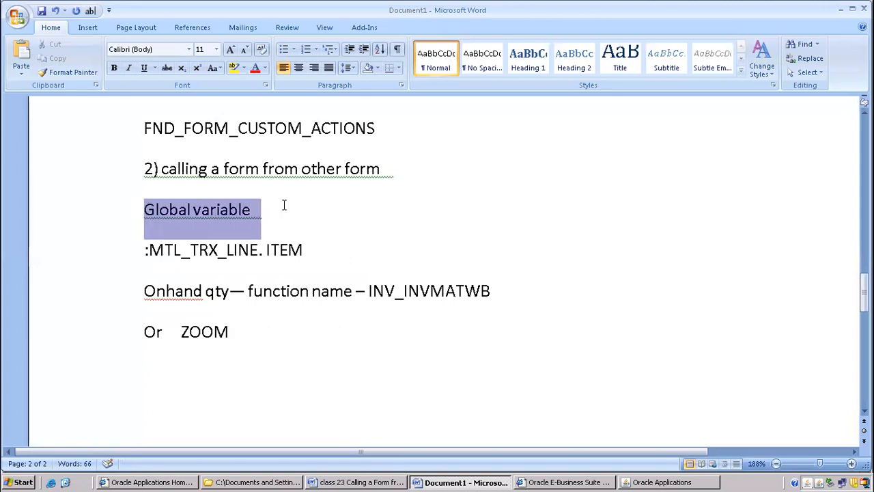
{"action": "left_click", "coordinate": [200, 254]}
{"action": "left_click_drag", "start_coordinate": [137, 257], "coordinate": [320, 255]}
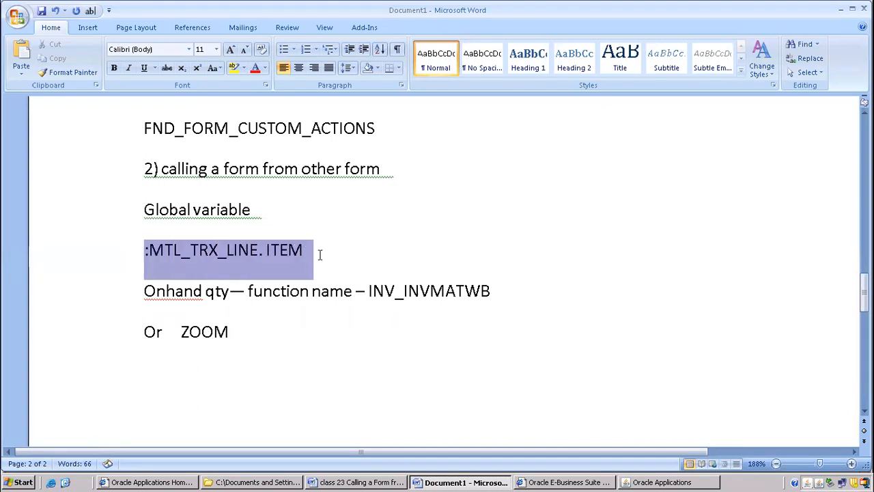
{"action": "left_click", "coordinate": [288, 332]}
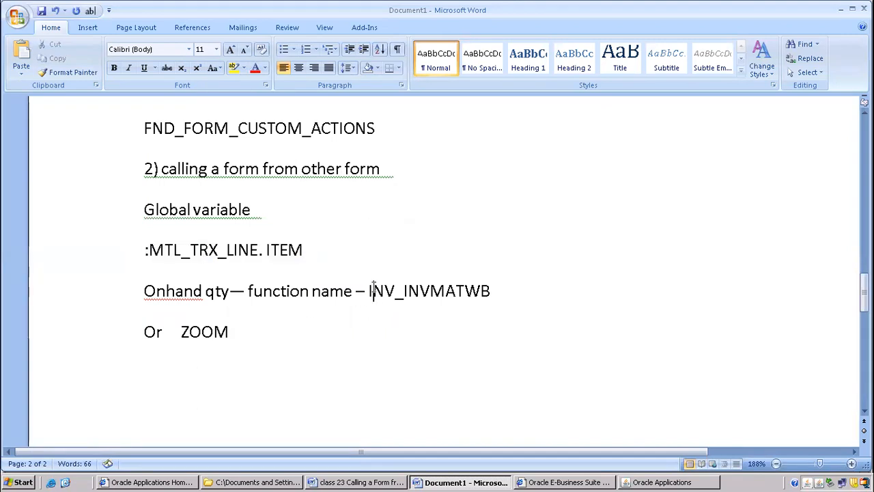
{"action": "left_click_drag", "start_coordinate": [371, 291], "coordinate": [513, 294]}
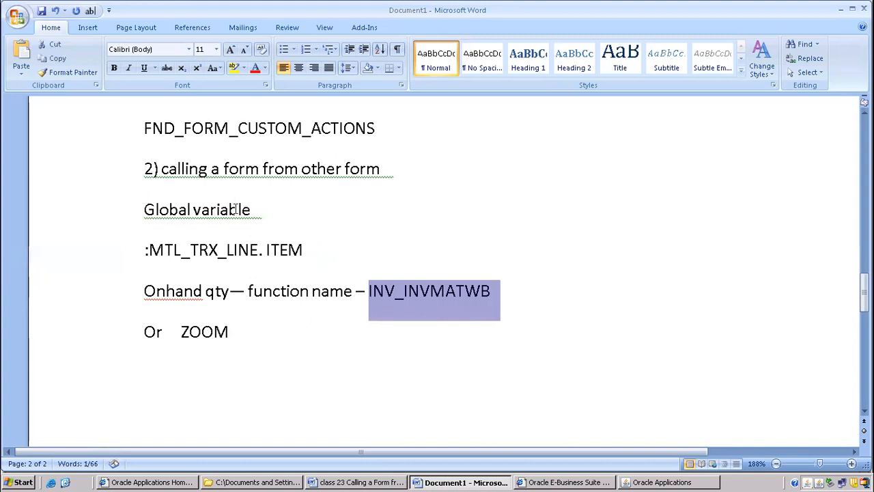
Switch to the class 23 document and read its instructions for calling a form using Zoom functionality, from the beginning to the menu creation values.
{"action": "left_click", "coordinate": [352, 484]}
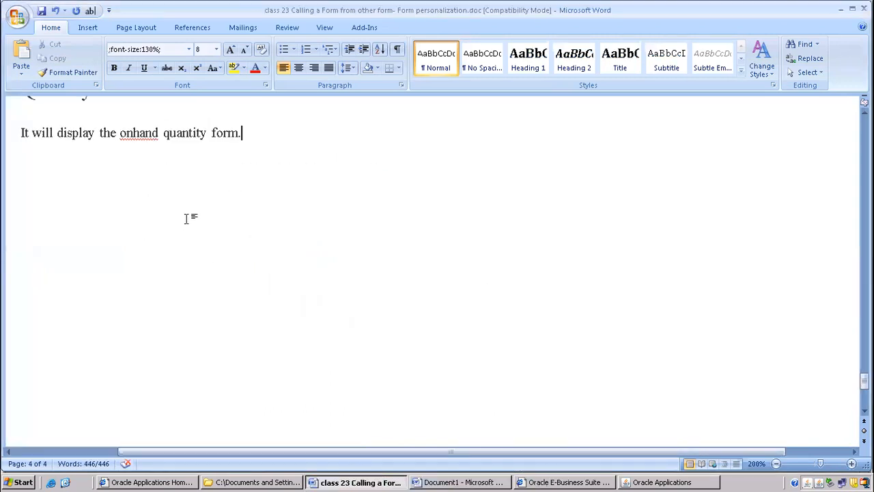
{"action": "scroll", "coordinate": [238, 256], "scroll_direction": "up", "scroll_amount": 1}
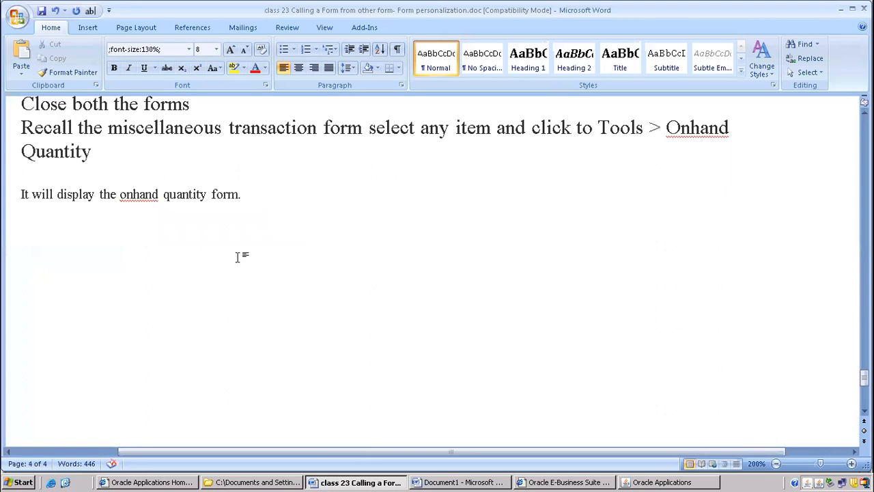
{"action": "scroll", "coordinate": [238, 257], "scroll_direction": "down", "scroll_amount": 3}
{"action": "key", "text": "ctrl+Home"}
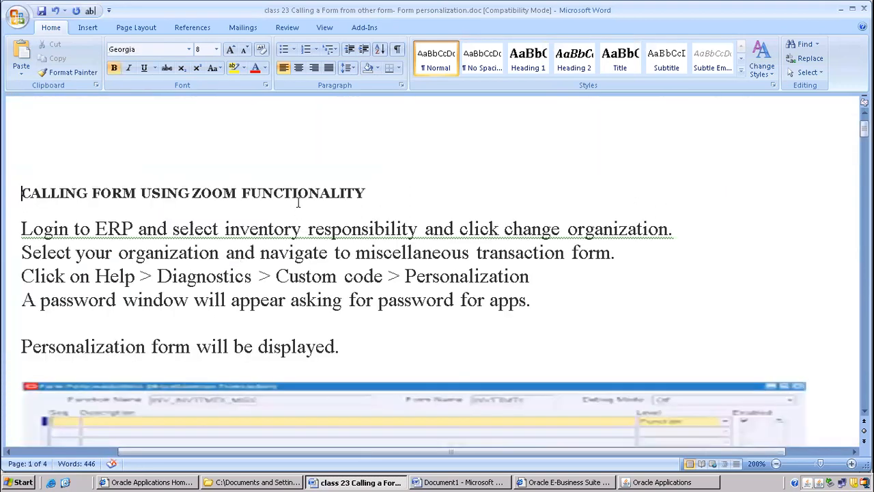
{"action": "scroll", "coordinate": [297, 202], "scroll_direction": "down", "scroll_amount": 3}
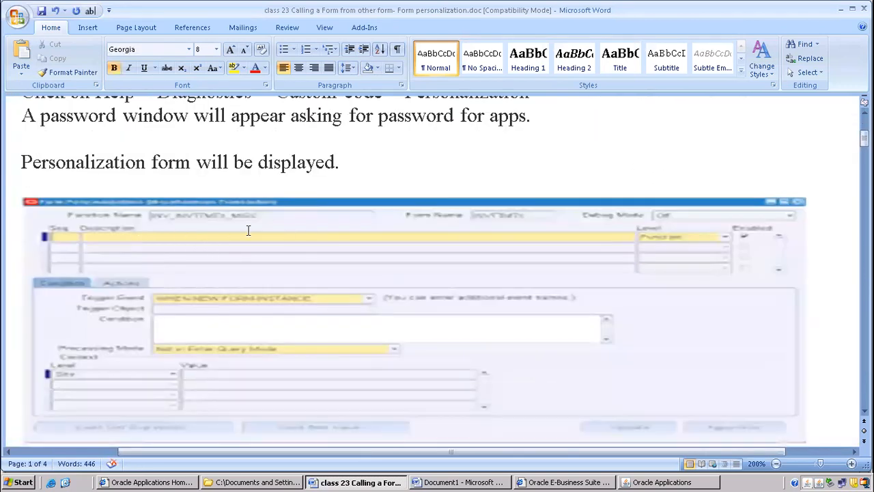
{"action": "scroll", "coordinate": [249, 231], "scroll_direction": "down", "scroll_amount": 2}
{"action": "left_click", "coordinate": [270, 154]}
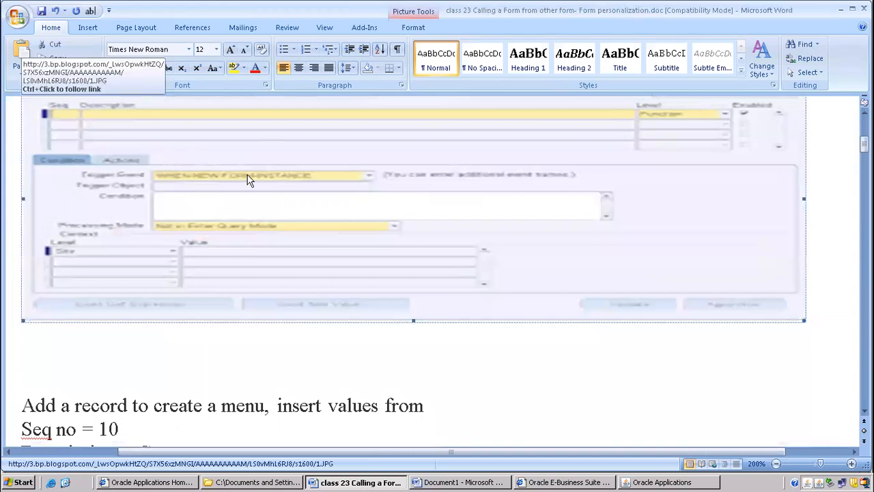
{"action": "scroll", "coordinate": [339, 280], "scroll_direction": "down", "scroll_amount": 5}
{"action": "scroll", "coordinate": [295, 253], "scroll_direction": "down", "scroll_amount": 4}
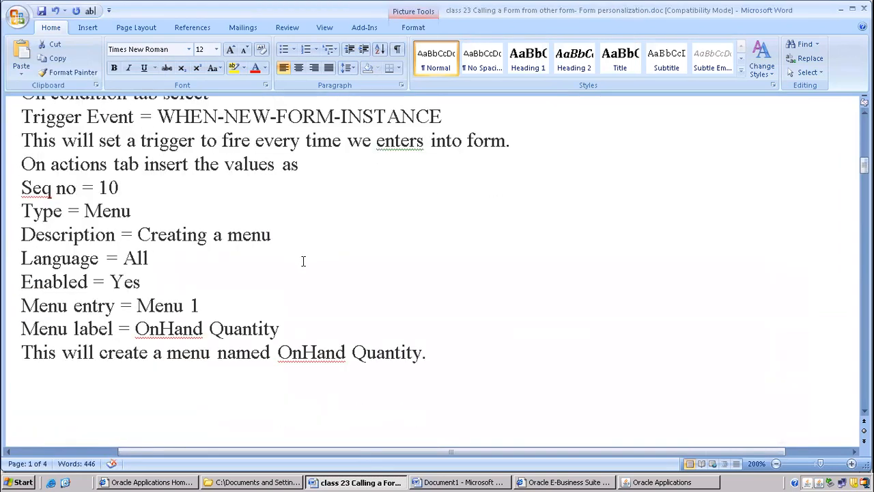
Switch to Oracle Applications, close the Examine window and check the Miscellaneous receipt form's available actions and tools.
{"action": "left_click", "coordinate": [660, 482]}
{"action": "left_click", "coordinate": [506, 304]}
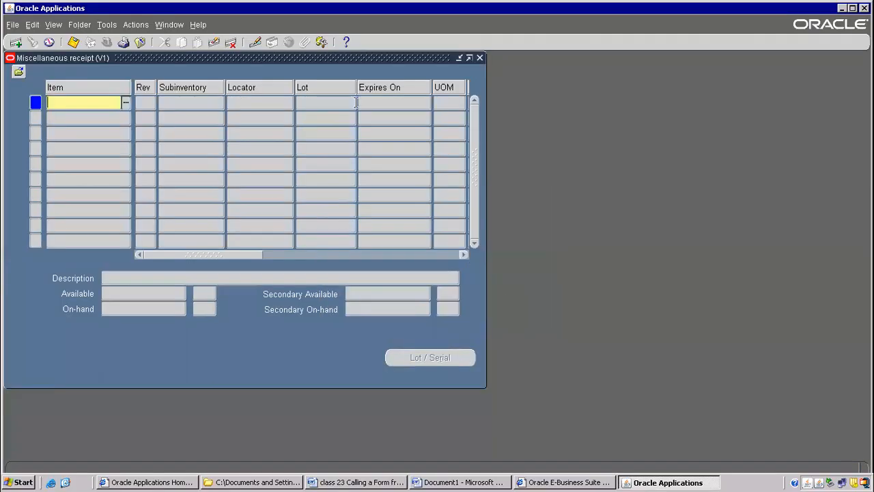
{"action": "left_click", "coordinate": [129, 27]}
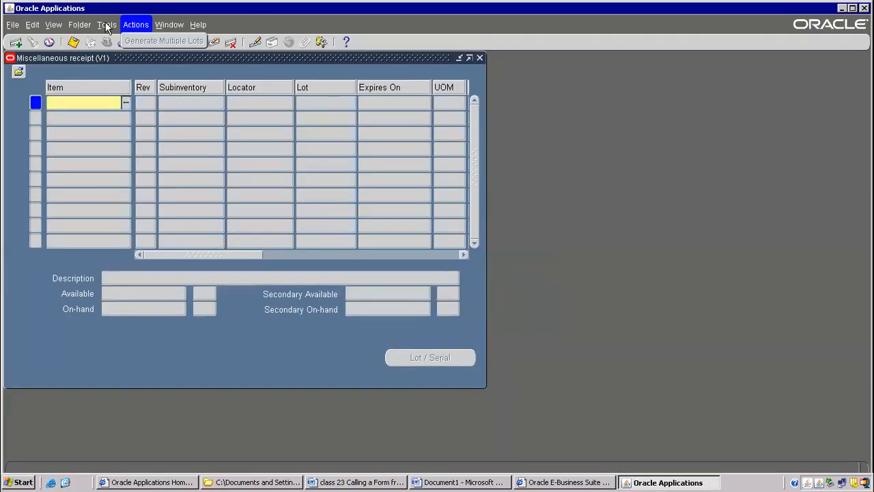
{"action": "left_click", "coordinate": [106, 27]}
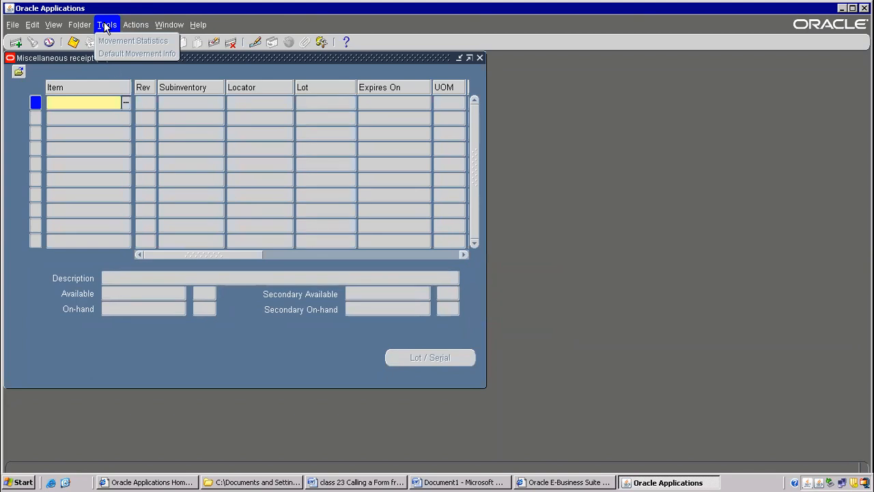
{"action": "left_click", "coordinate": [258, 57]}
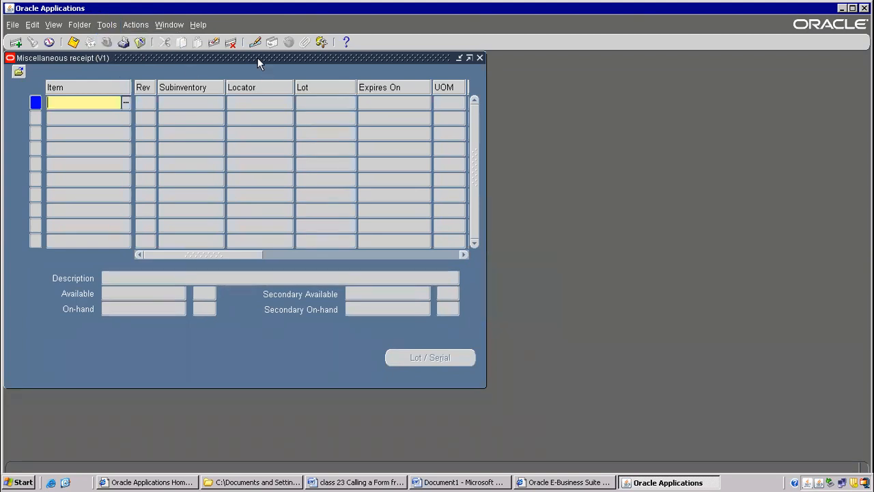
Open the Form Personalizations window for the Miscellaneous Transaction function.
{"action": "left_click", "coordinate": [198, 24]}
{"action": "mouse_move", "coordinate": [241, 84]}
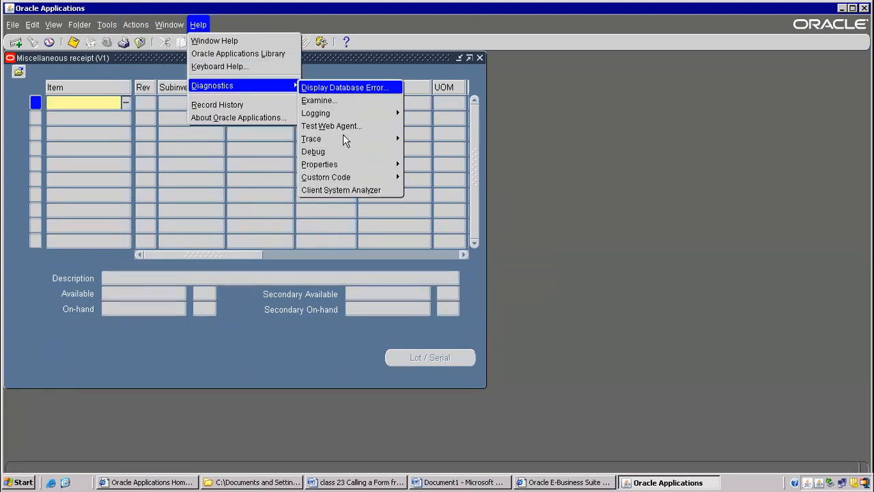
{"action": "mouse_move", "coordinate": [351, 177]}
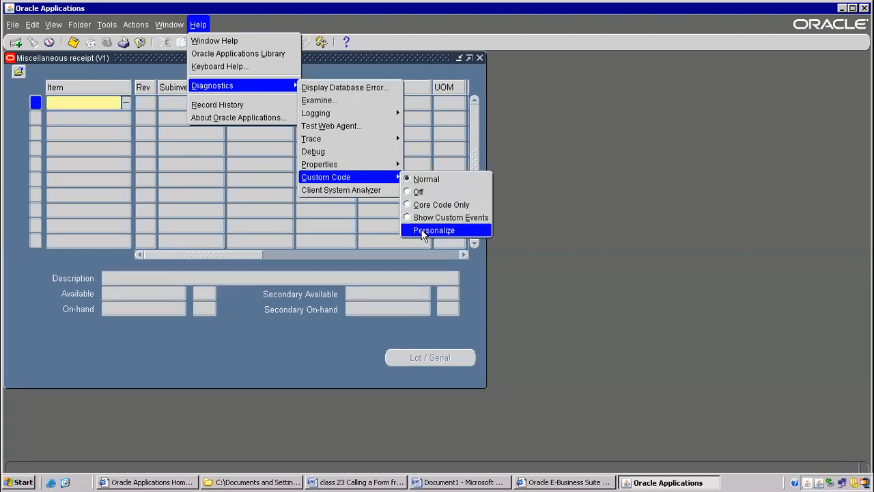
{"action": "left_click", "coordinate": [423, 231]}
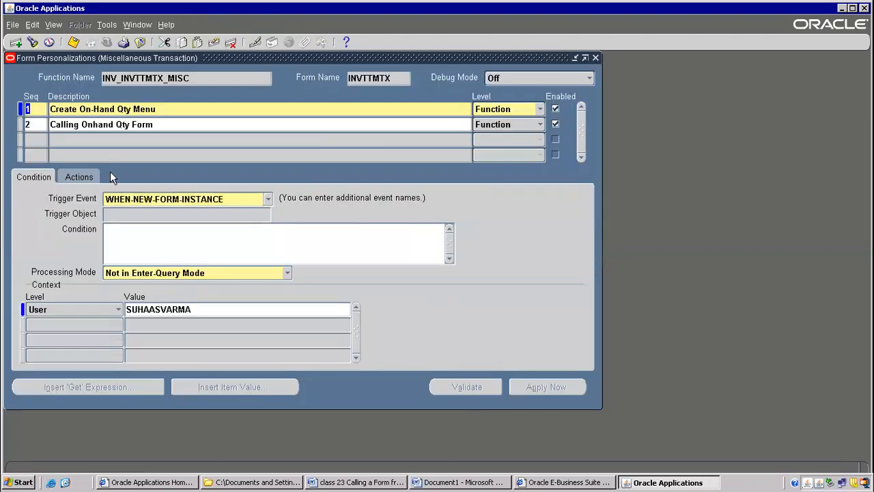
Review the actions of the "Create On-Hand Qty Menu" and "Calling Onhand Qty Form" personalizations.
{"action": "left_click", "coordinate": [185, 109]}
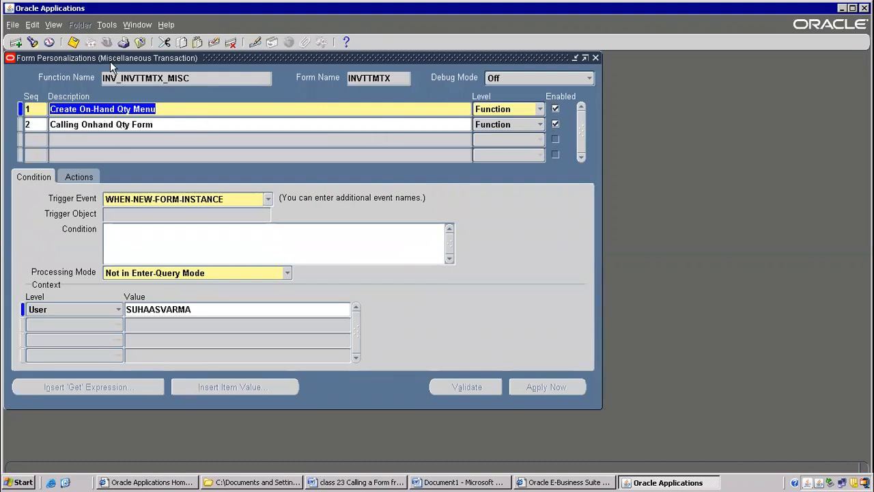
{"action": "left_click", "coordinate": [106, 24]}
{"action": "left_click", "coordinate": [211, 124]}
{"action": "left_click", "coordinate": [140, 127]}
{"action": "left_click", "coordinate": [152, 108]}
{"action": "left_click", "coordinate": [79, 177]}
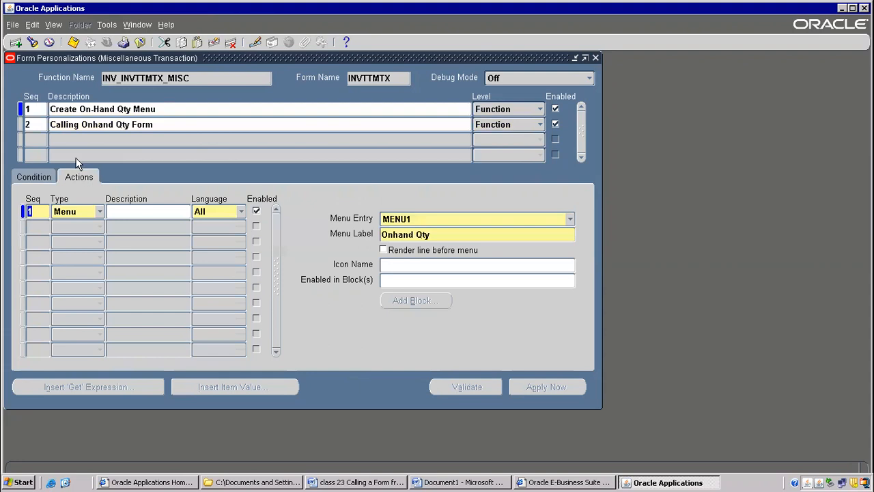
{"action": "left_click", "coordinate": [67, 125]}
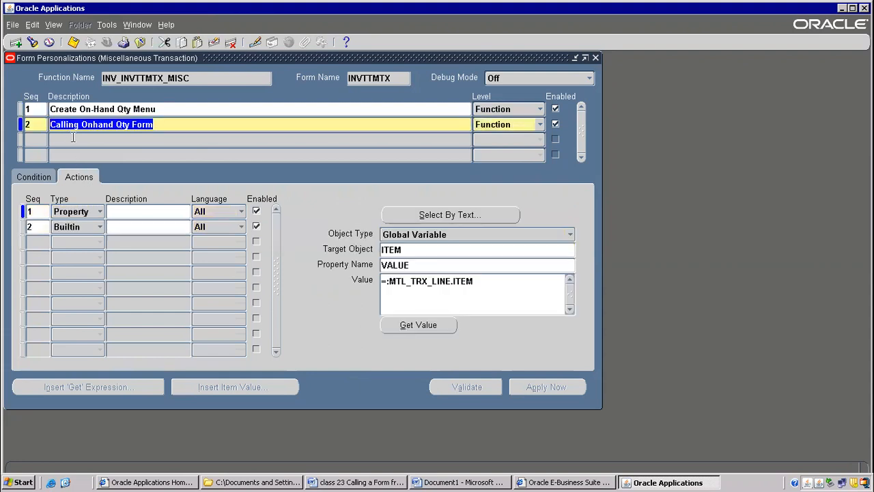
{"action": "left_click", "coordinate": [136, 225]}
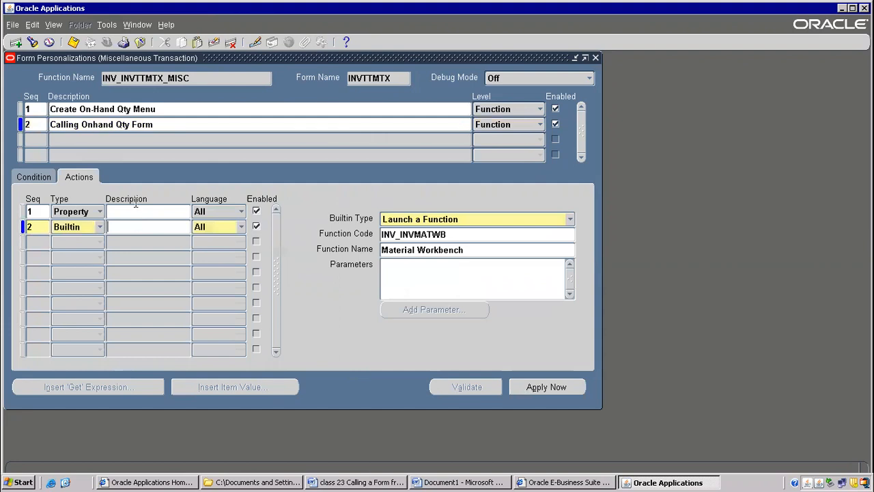
View the record history of the Property action in the "Calling Onhand Qty Form" personalization, and close it.
{"action": "left_click", "coordinate": [136, 211]}
{"action": "left_click", "coordinate": [166, 24]}
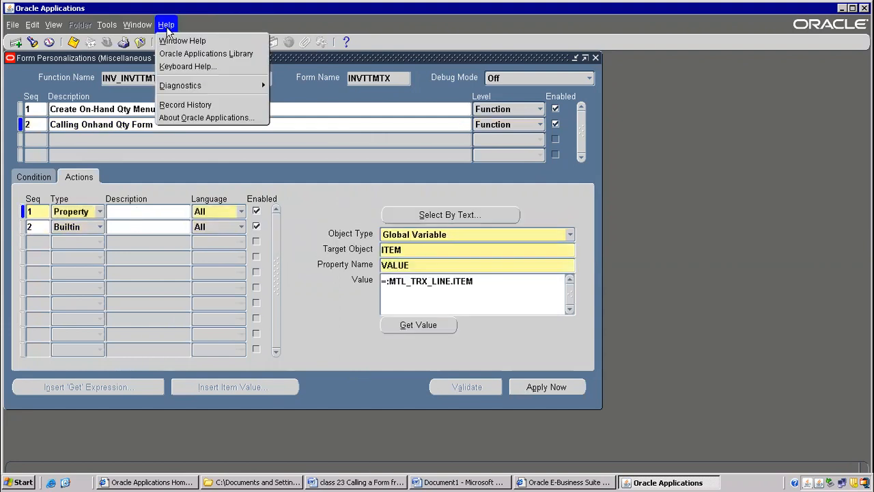
{"action": "left_click", "coordinate": [188, 105]}
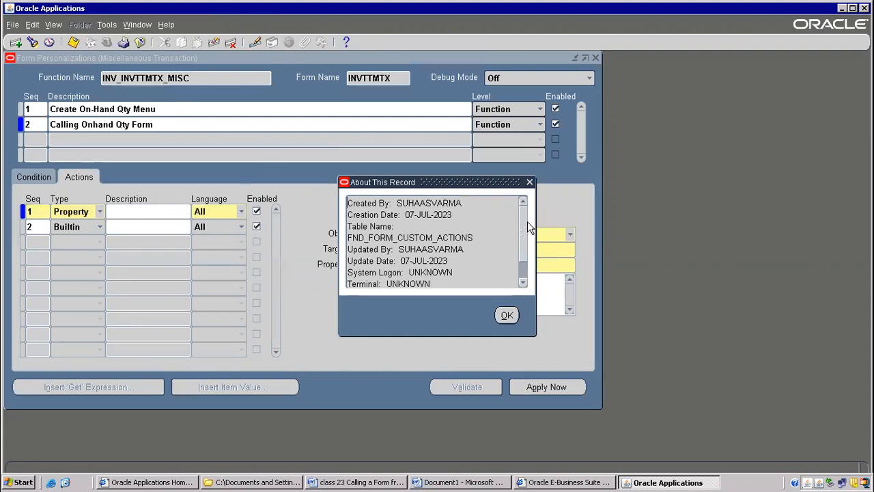
{"action": "scroll", "coordinate": [526, 258], "scroll_direction": "down", "scroll_amount": 2}
{"action": "scroll", "coordinate": [526, 269], "scroll_direction": "up", "scroll_amount": 2}
{"action": "left_click_drag", "start_coordinate": [400, 215], "coordinate": [492, 216]}
{"action": "left_click", "coordinate": [506, 314]}
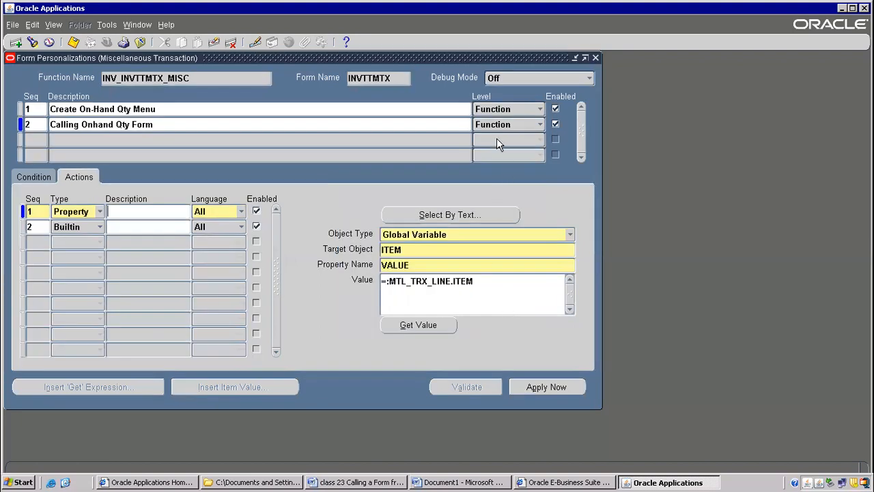
Check the second personalization's condition and user context, and look up the login user name in the application information.
{"action": "left_click", "coordinate": [44, 181]}
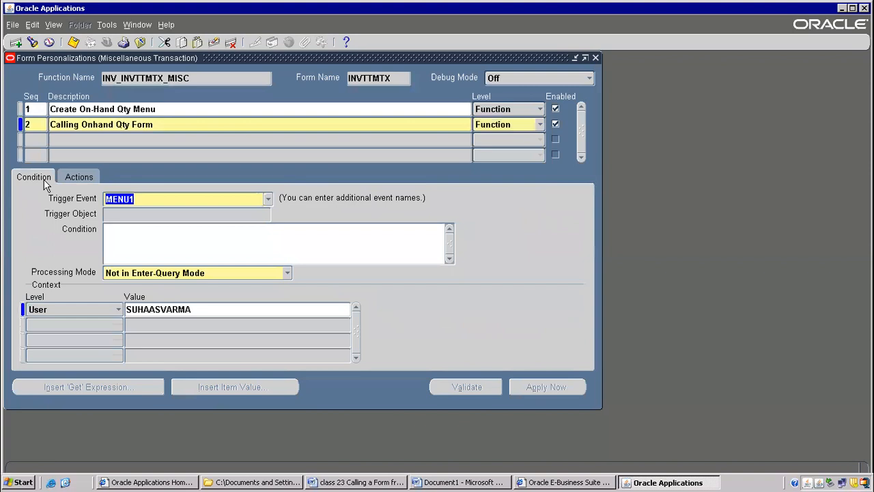
{"action": "left_click", "coordinate": [146, 307]}
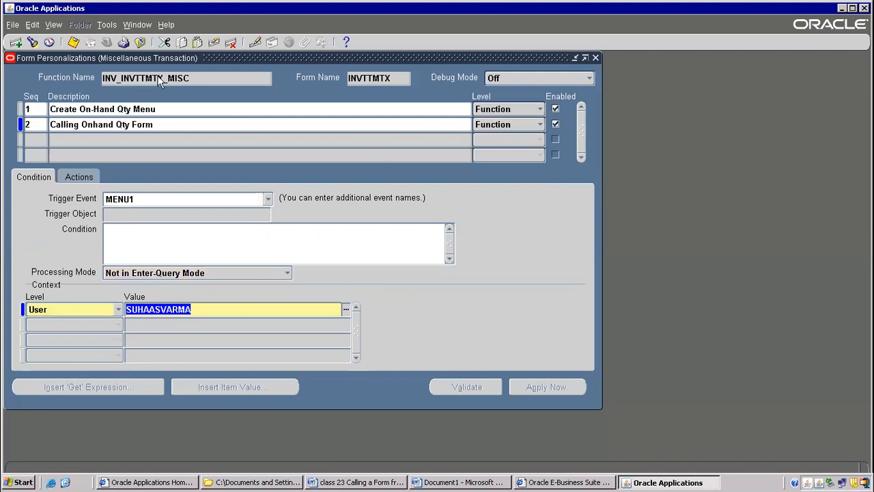
{"action": "left_click", "coordinate": [167, 25]}
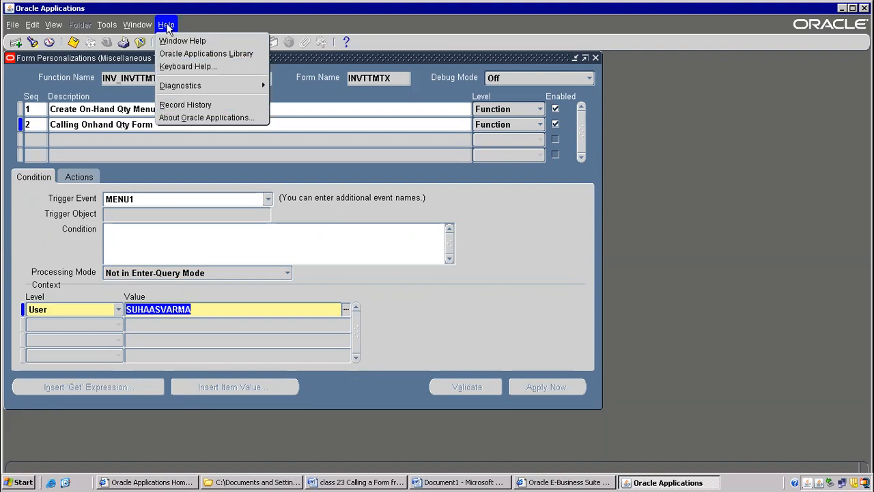
{"action": "left_click", "coordinate": [183, 119]}
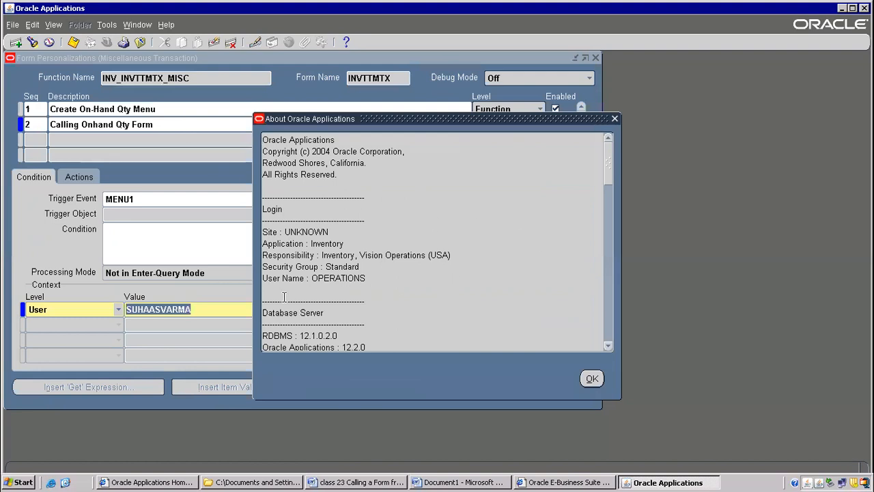
{"action": "left_click_drag", "start_coordinate": [267, 280], "coordinate": [375, 265]}
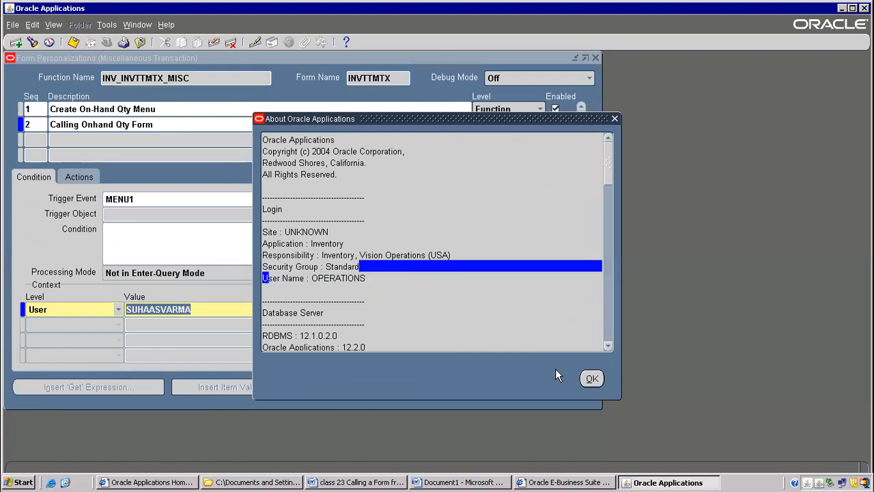
{"action": "left_click", "coordinate": [592, 379]}
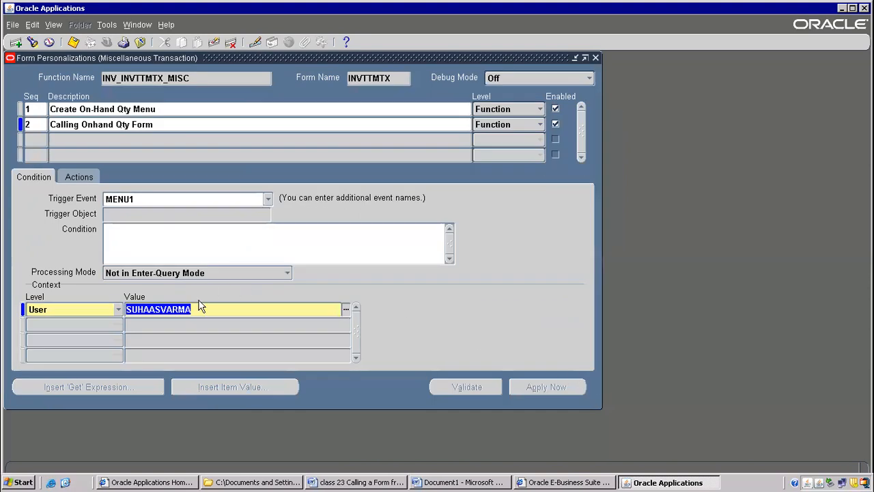
Set the user context of the "Calling Onhand Qty Form" personalization to OPERATIONS, save it, and return to the Navigator.
{"action": "type", "text": "op"}
{"action": "key", "text": "Tab"}
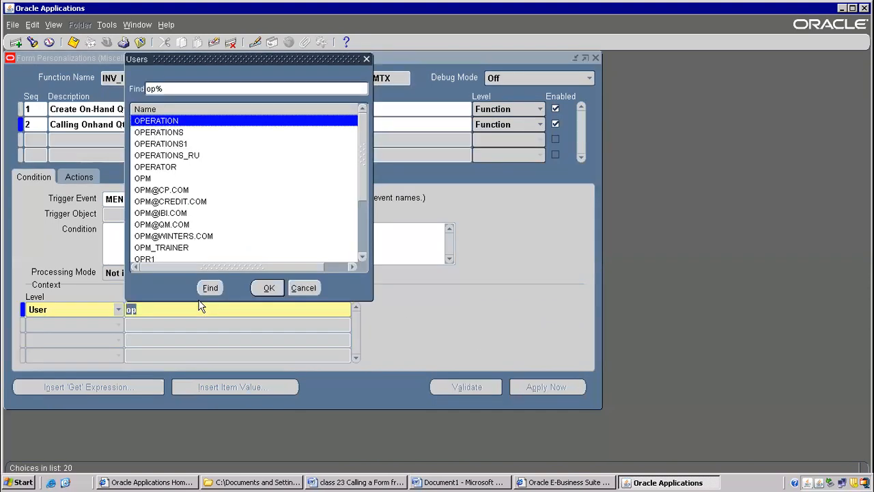
{"action": "double_click", "coordinate": [177, 133]}
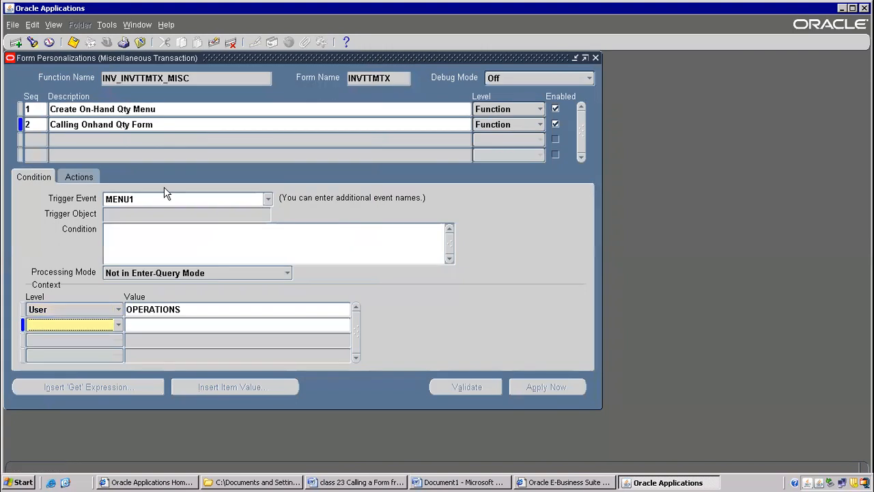
{"action": "left_click", "coordinate": [155, 310]}
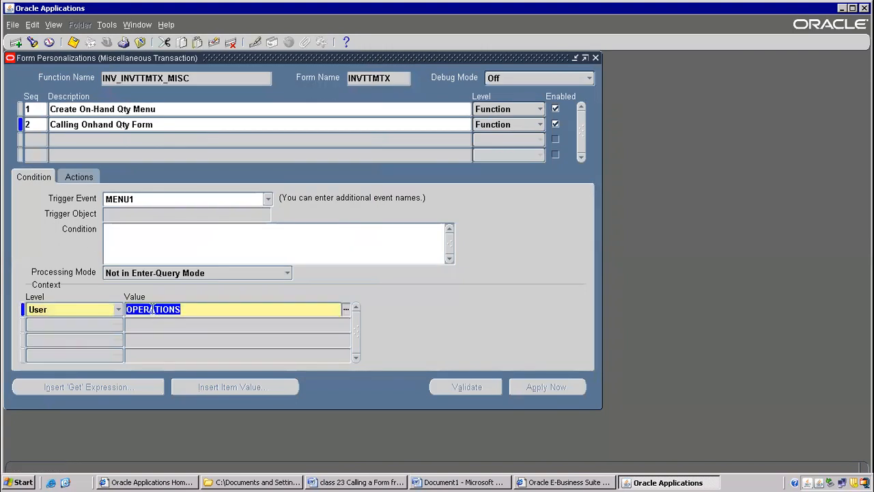
{"action": "left_click", "coordinate": [74, 42]}
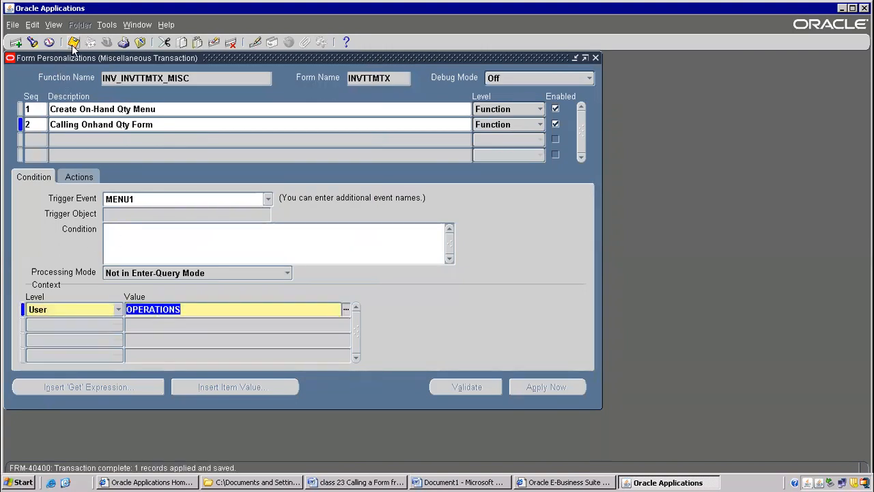
{"action": "left_click", "coordinate": [141, 43]}
{"action": "left_click", "coordinate": [141, 43]}
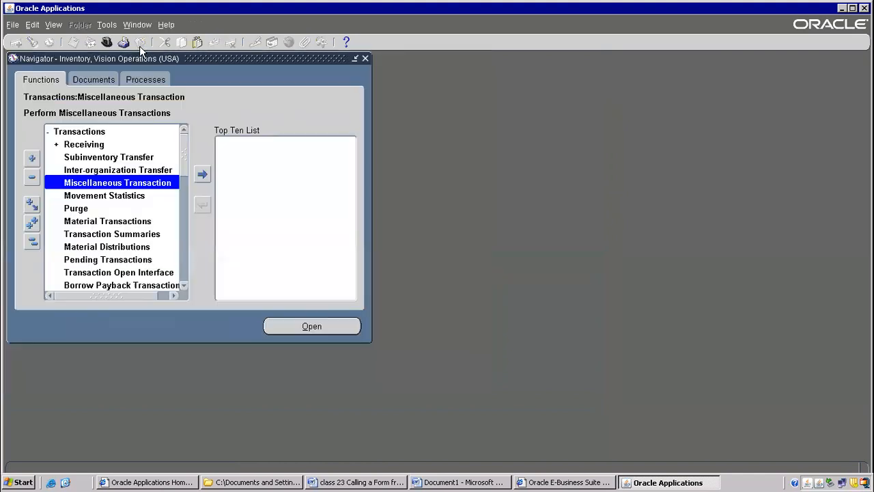
Reopen the Miscellaneous Transaction form and set the transaction type to Miscellaneous receipt.
{"action": "double_click", "coordinate": [125, 183]}
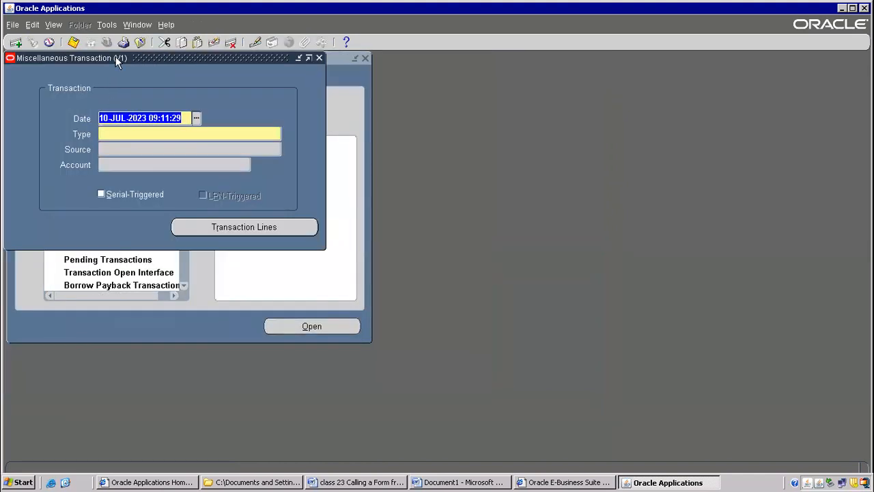
{"action": "left_click", "coordinate": [106, 26]}
{"action": "left_click", "coordinate": [146, 143]}
{"action": "left_click", "coordinate": [137, 134]}
{"action": "type", "text": "mis"}
{"action": "key", "text": "Tab"}
{"action": "left_click", "coordinate": [174, 246]}
{"action": "double_click", "coordinate": [174, 247]}
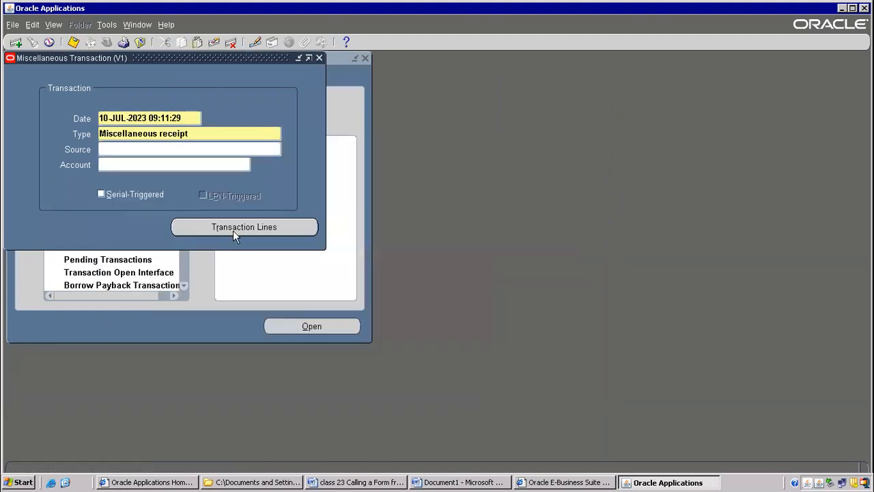
Open the transaction lines and check whether the form offers the custom on-hand quantity entry.
{"action": "left_click", "coordinate": [233, 230]}
{"action": "left_click", "coordinate": [106, 25]}
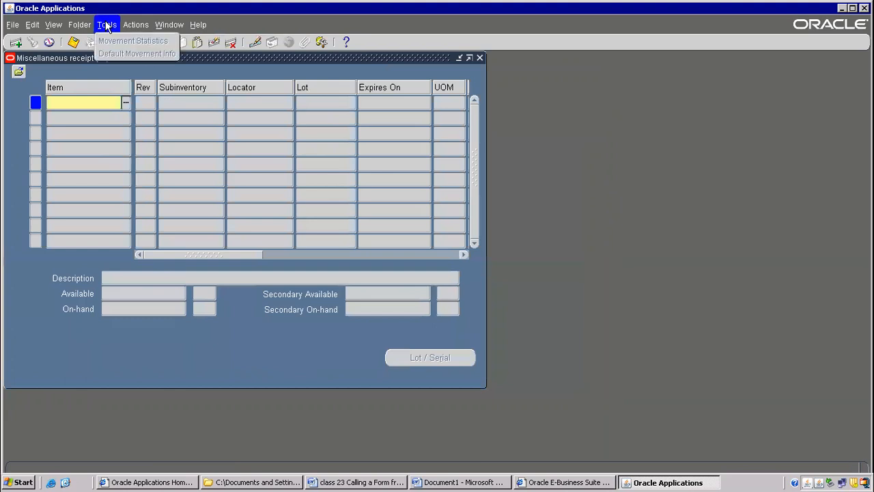
{"action": "left_click", "coordinate": [242, 101]}
{"action": "left_click", "coordinate": [136, 25]}
{"action": "left_click", "coordinate": [242, 129]}
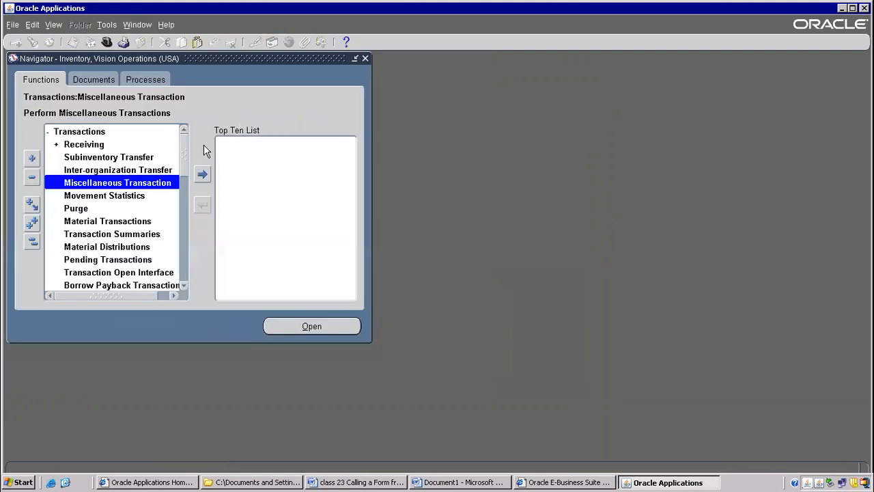
Reopen the Miscellaneous Transaction form from the Navigator and bring up its Form Personalizations window.
{"action": "double_click", "coordinate": [150, 182]}
{"action": "left_click", "coordinate": [169, 25]}
{"action": "mouse_move", "coordinate": [265, 89]}
{"action": "mouse_move", "coordinate": [307, 179]}
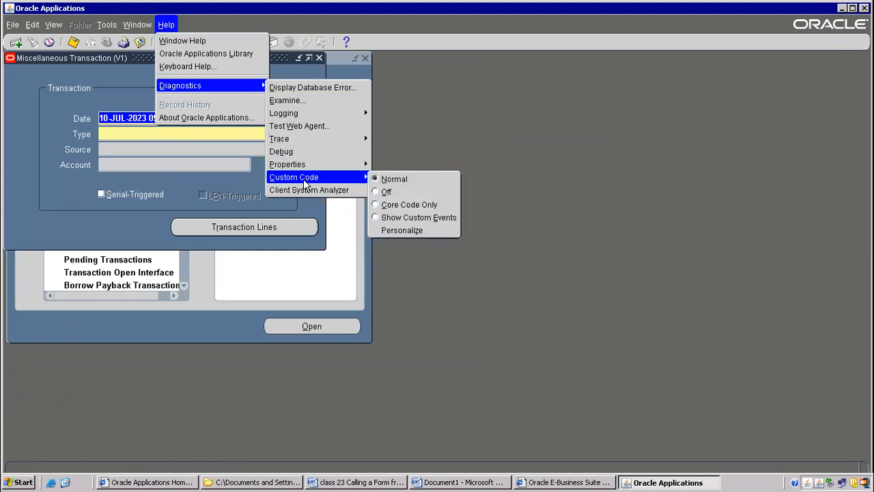
{"action": "left_click", "coordinate": [396, 230]}
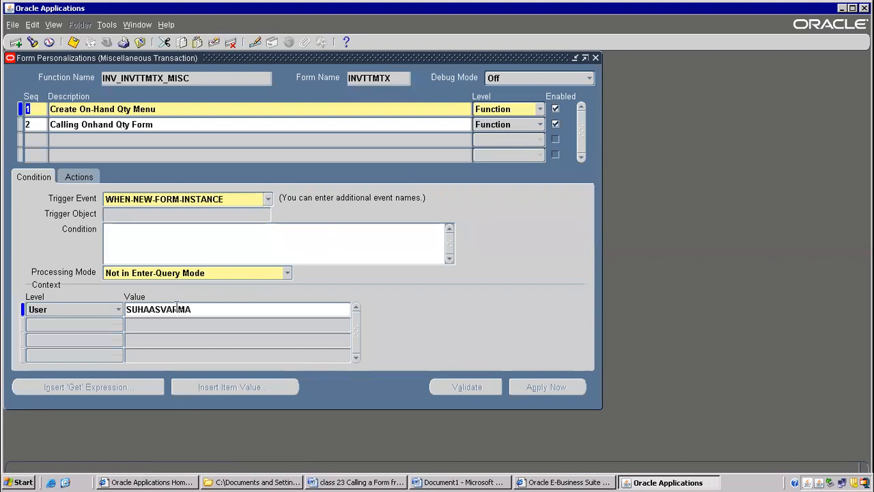
Try to delete the user context row of the "Create On-Hand Qty Menu" personalization.
{"action": "double_click", "coordinate": [177, 309]}
{"action": "left_click", "coordinate": [231, 42]}
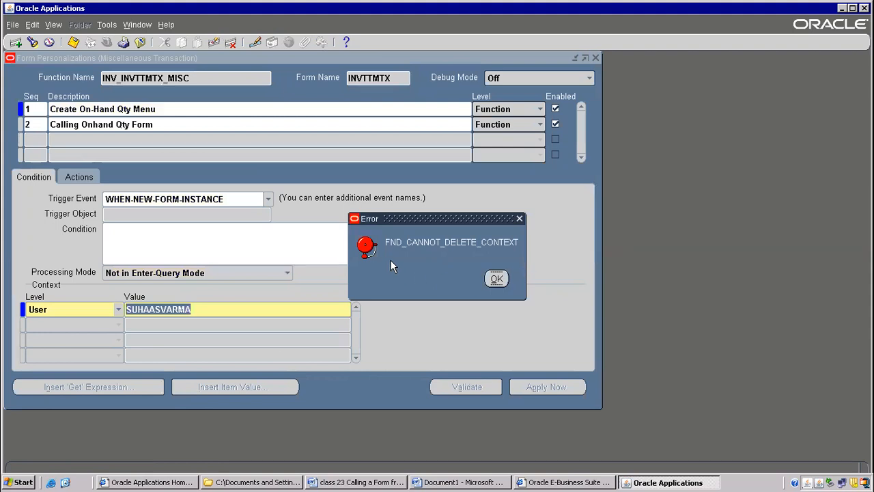
{"action": "left_click", "coordinate": [498, 279]}
Set the user context of the "Create On-Hand Qty Menu" personalization to OPERATIONS, save it, and return to the Navigator.
{"action": "type", "text": "op"}
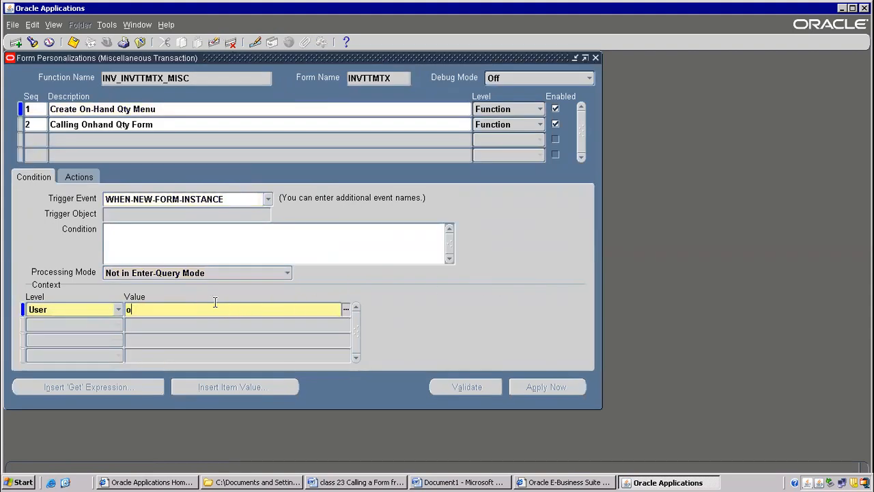
{"action": "key", "text": "Tab"}
{"action": "double_click", "coordinate": [181, 133]}
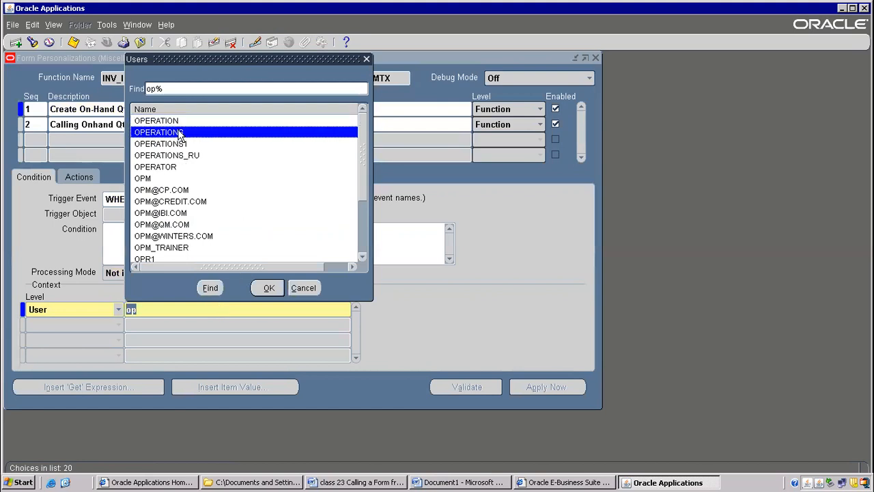
{"action": "left_click", "coordinate": [149, 314]}
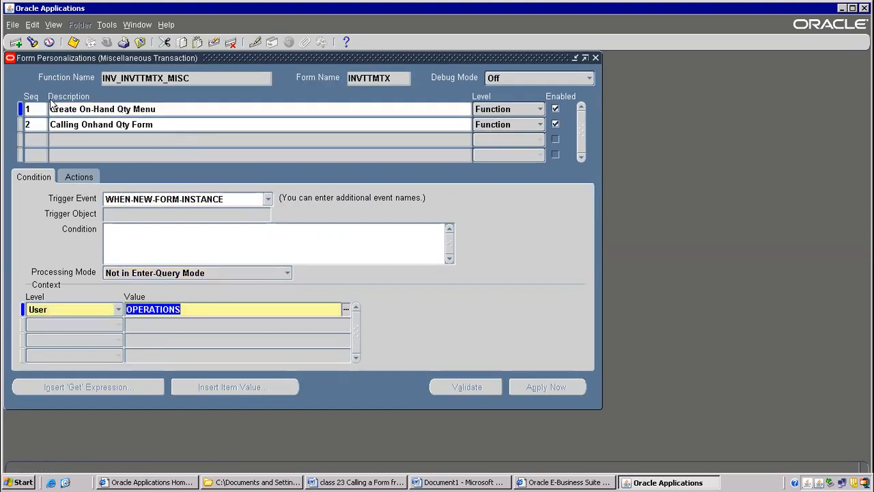
{"action": "left_click", "coordinate": [73, 42]}
{"action": "left_click", "coordinate": [73, 42]}
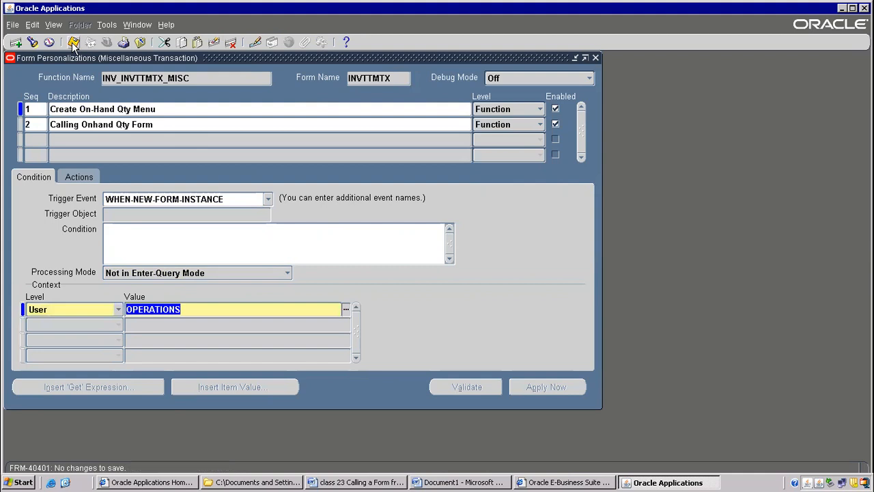
{"action": "key", "text": "F4"}
{"action": "key", "text": "F4"}
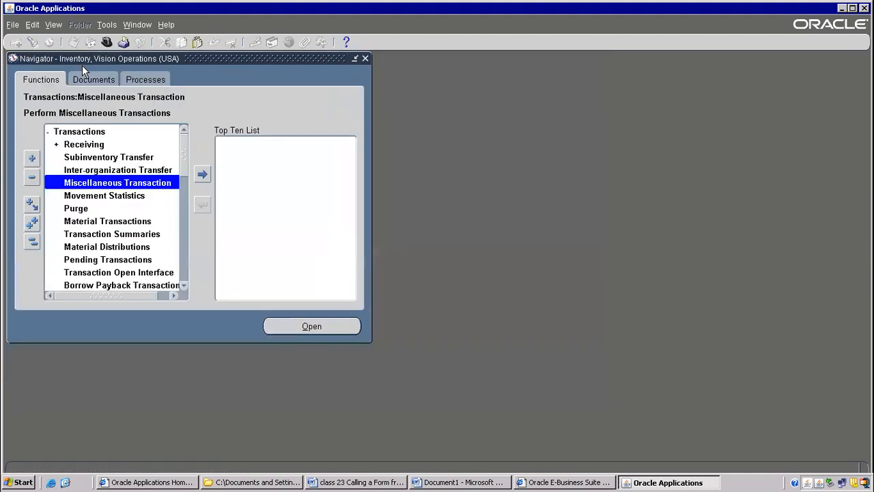
Open a fresh Miscellaneous Transaction form and choose Miscellaneous receipt as its transaction type.
{"action": "key", "text": "Return"}
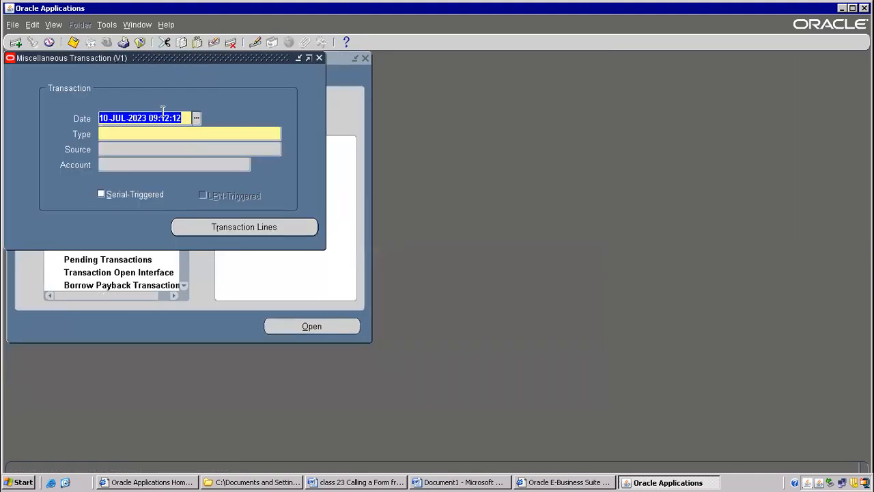
{"action": "left_click", "coordinate": [144, 134]}
{"action": "type", "text": "mis"}
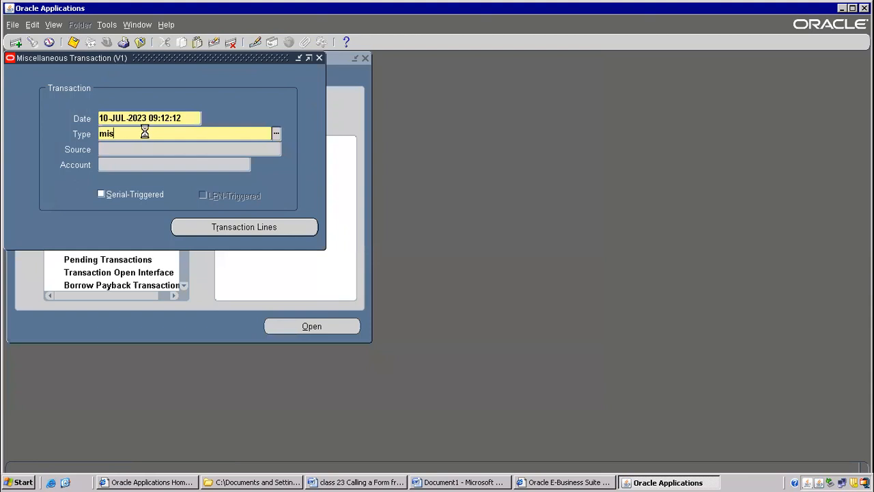
{"action": "key", "text": "Tab"}
{"action": "left_click", "coordinate": [169, 247]}
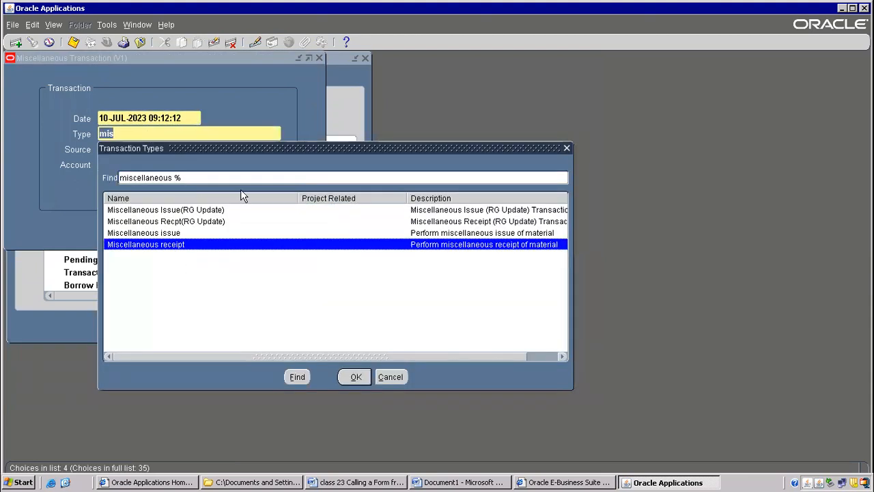
{"action": "left_click", "coordinate": [353, 377]}
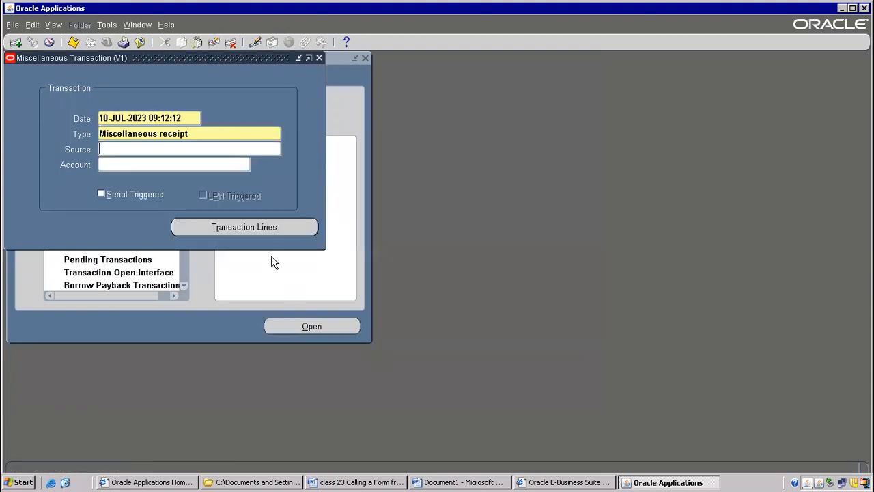
From the transaction lines, launch the custom Onhand Qty entry, move the Query Material window aside, and close it.
{"action": "left_click", "coordinate": [239, 228]}
{"action": "left_click", "coordinate": [112, 27]}
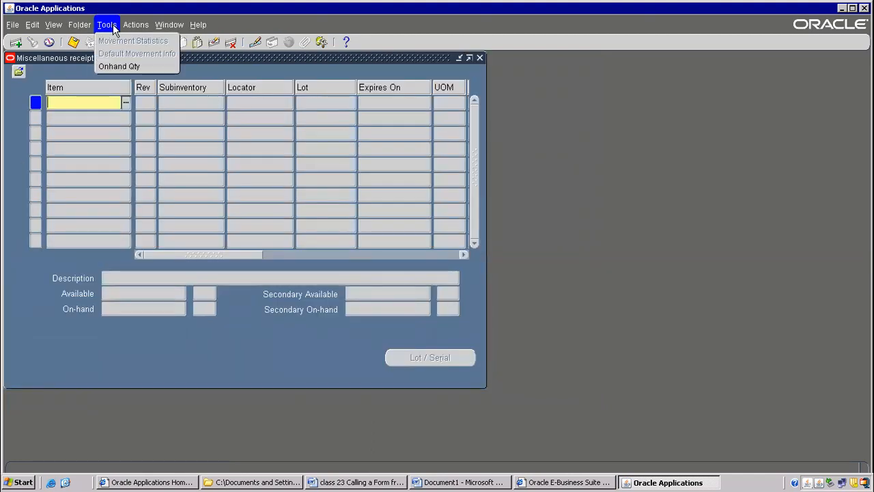
{"action": "left_click", "coordinate": [132, 66]}
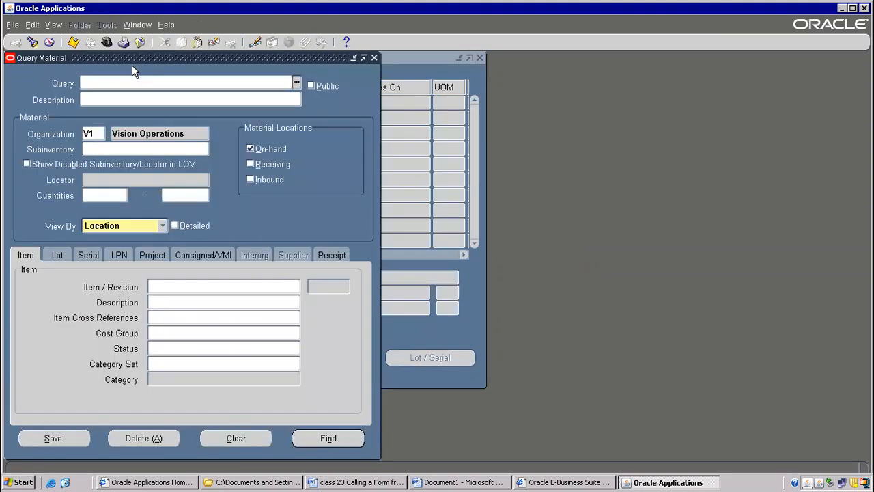
{"action": "left_click_drag", "start_coordinate": [132, 56], "coordinate": [647, 128]}
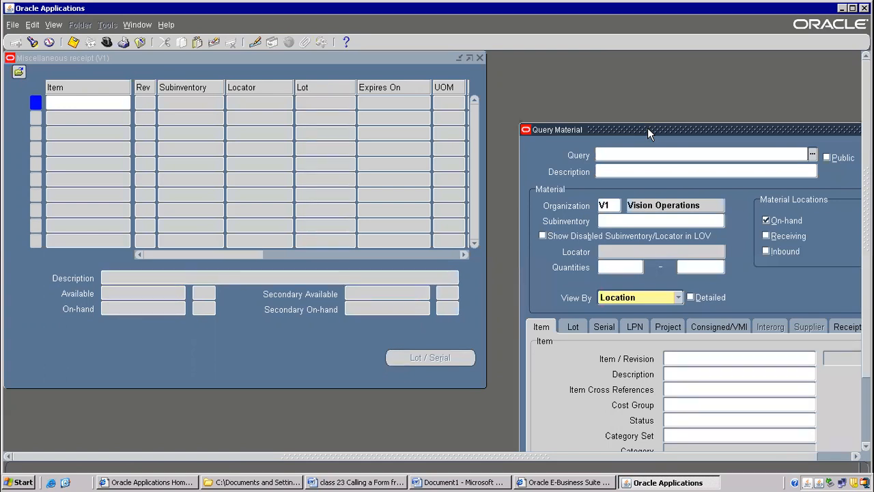
{"action": "left_click_drag", "start_coordinate": [648, 128], "coordinate": [290, 96]}
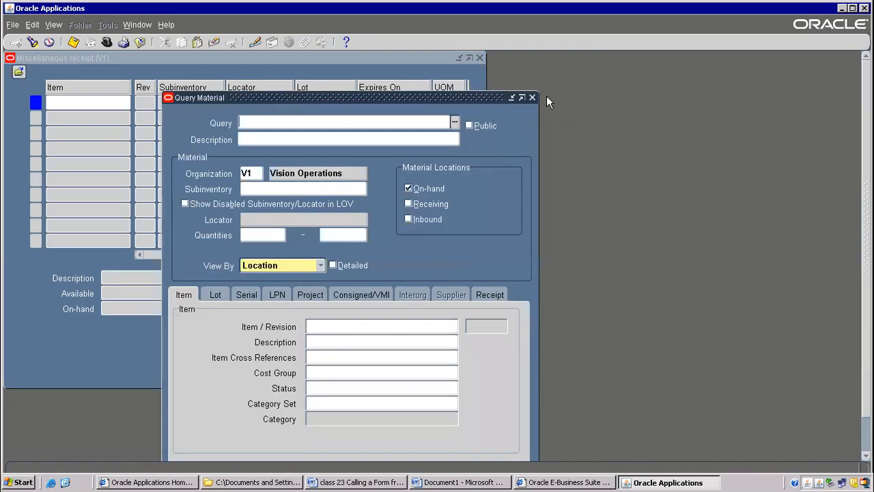
{"action": "left_click", "coordinate": [532, 97]}
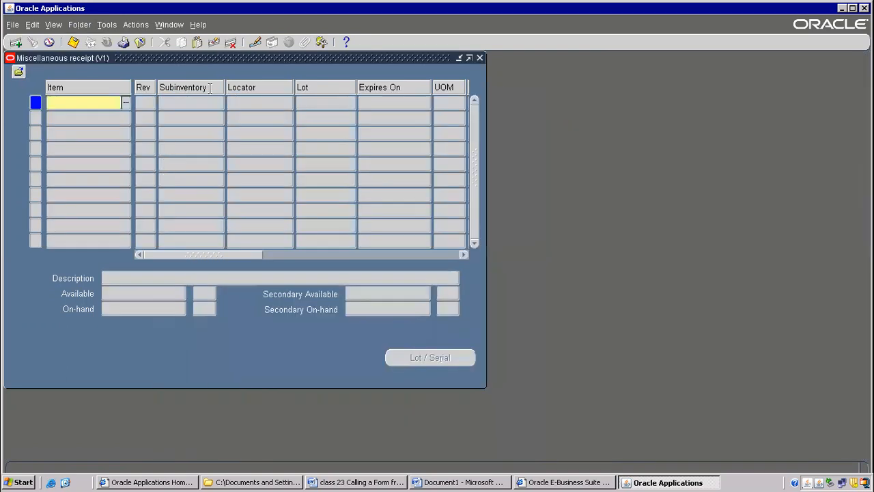
Open the Form Personalizations window from the Miscellaneous receipt lines.
{"action": "left_click", "coordinate": [196, 26]}
{"action": "mouse_move", "coordinate": [298, 89]}
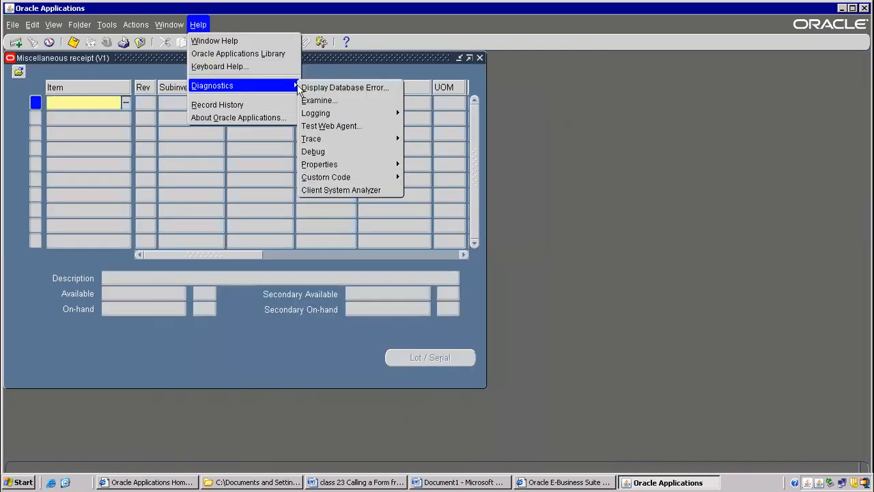
{"action": "mouse_move", "coordinate": [373, 176]}
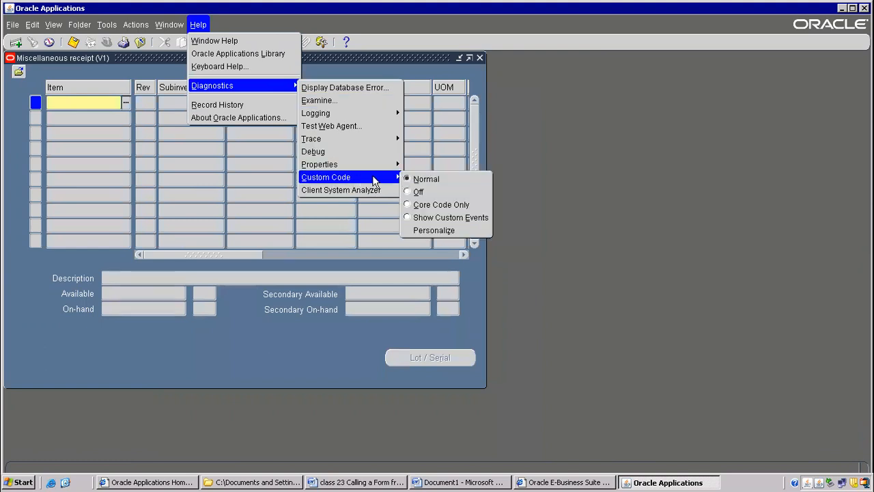
{"action": "left_click", "coordinate": [436, 230]}
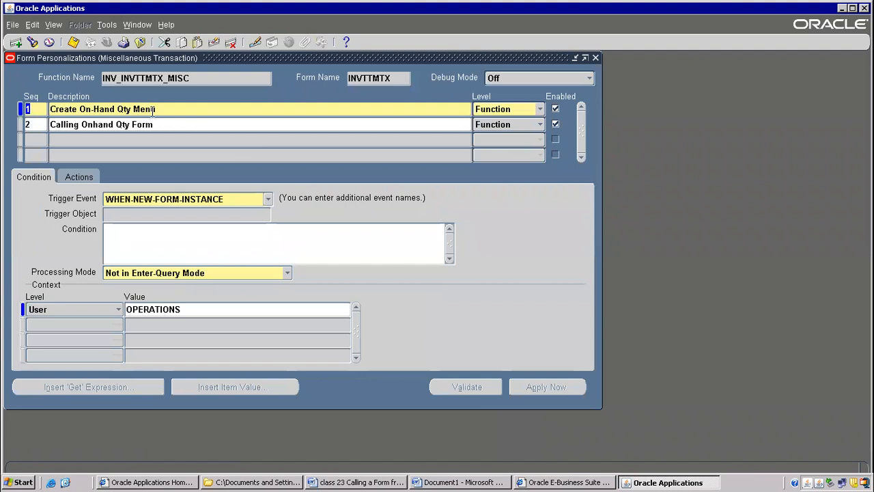
Review the menu action of "Create On-Hand Qty Menu", and the condition and Property action of "Calling Onhand Qty Form".
{"action": "left_click", "coordinate": [154, 108]}
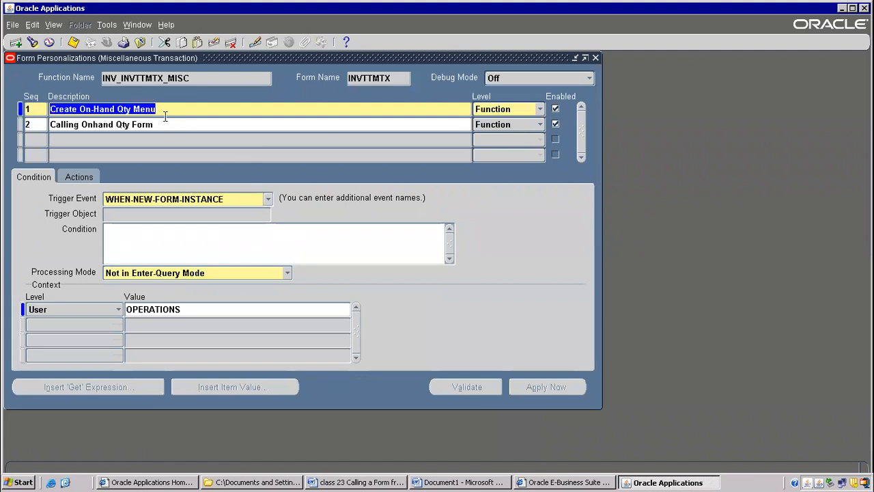
{"action": "left_click", "coordinate": [75, 177]}
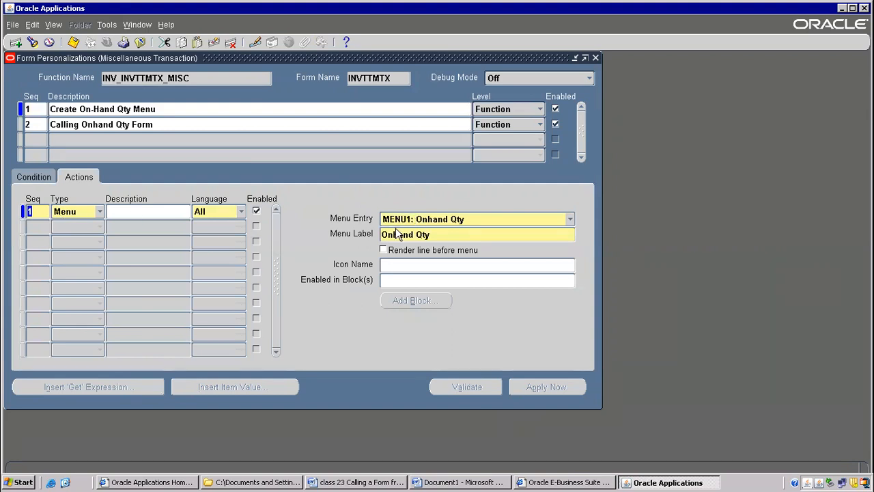
{"action": "left_click", "coordinate": [95, 125]}
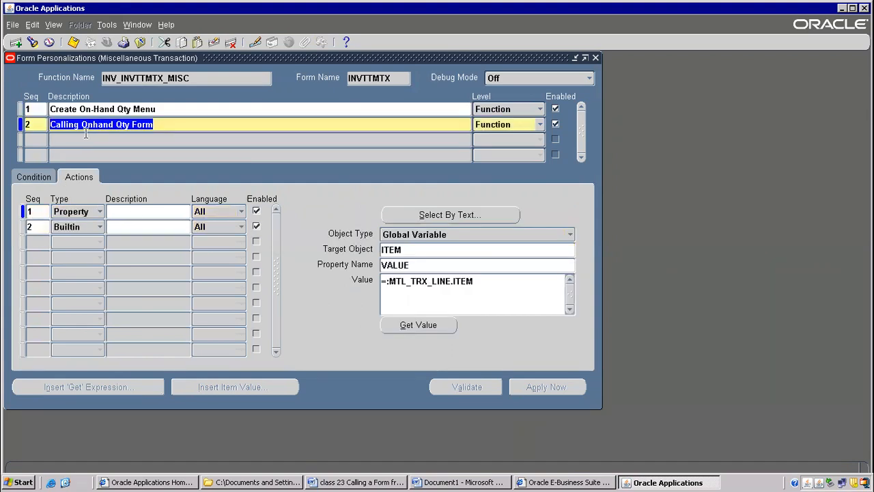
{"action": "left_click", "coordinate": [35, 180]}
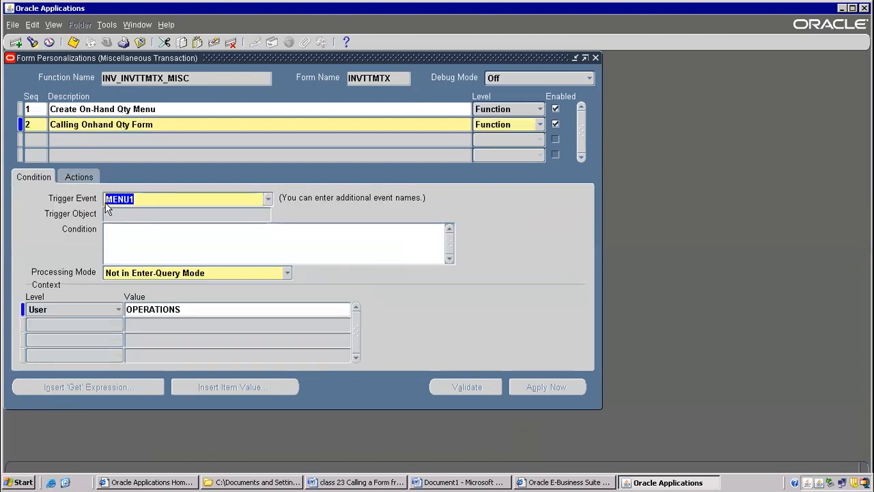
{"action": "left_click", "coordinate": [70, 179]}
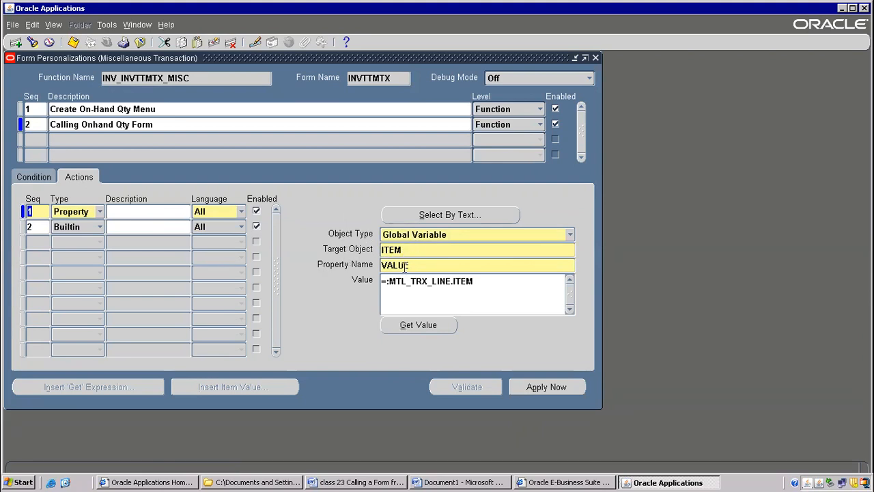
Review the available property names and the value of the Property action, and the Builtin action's function code, for "Calling Onhand Qty Form".
{"action": "double_click", "coordinate": [406, 266]}
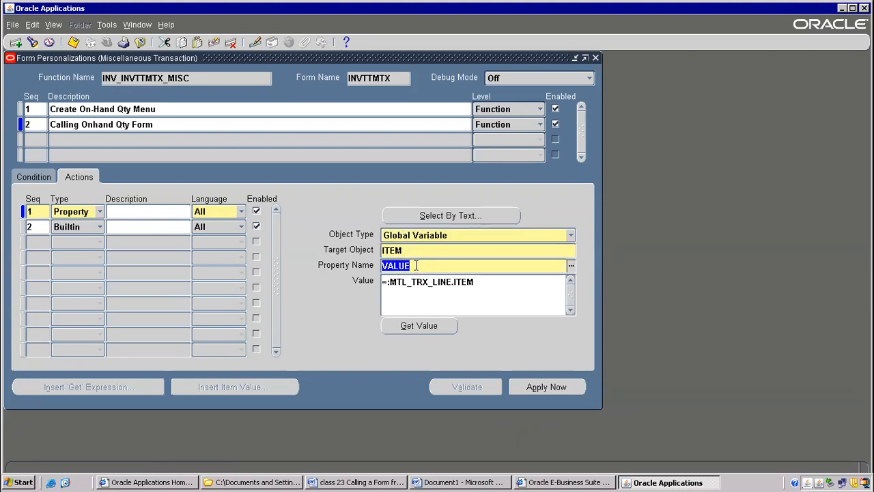
{"action": "left_click", "coordinate": [571, 267]}
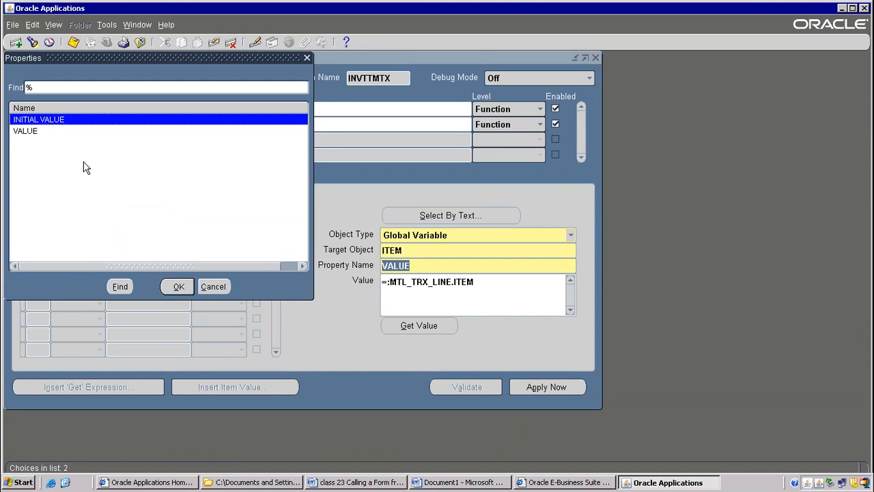
{"action": "left_click", "coordinate": [223, 286]}
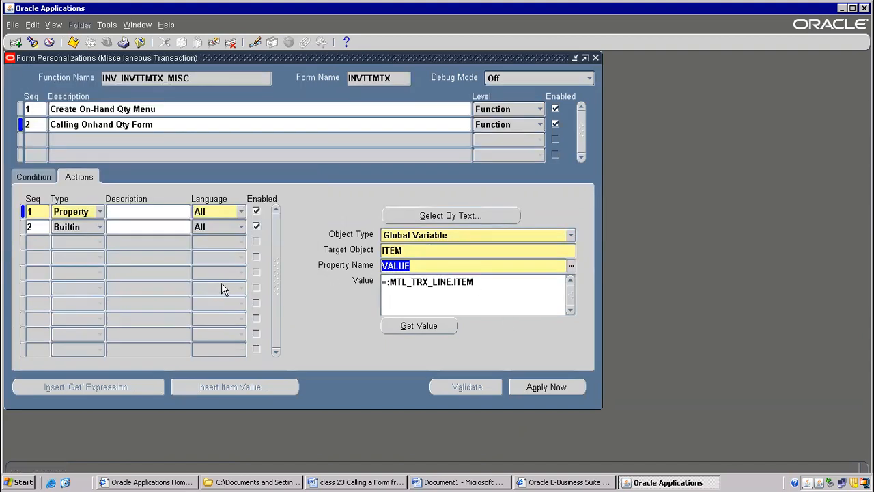
{"action": "mouse_move", "coordinate": [385, 280]}
{"action": "left_mouse_down"}
{"action": "mouse_move", "coordinate": [476, 281]}
{"action": "mouse_move", "coordinate": [374, 280]}
{"action": "left_mouse_up"}
{"action": "left_click", "coordinate": [389, 282]}
{"action": "left_click", "coordinate": [478, 281]}
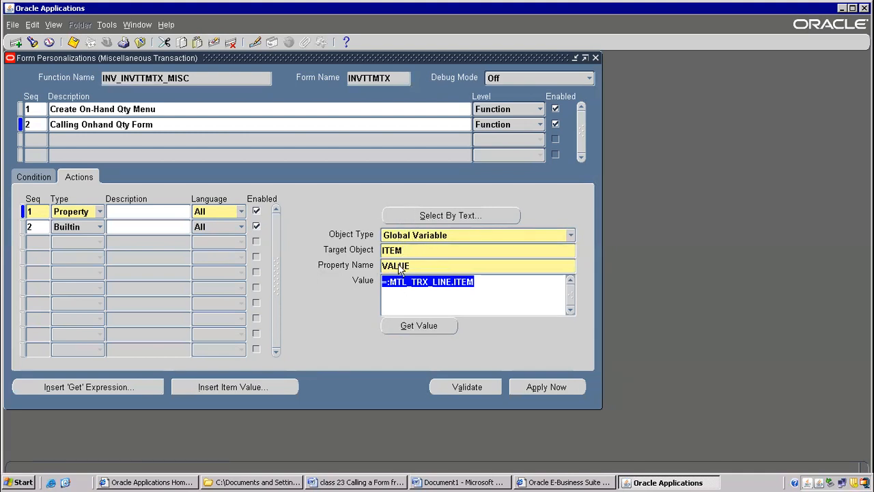
{"action": "left_click", "coordinate": [160, 229]}
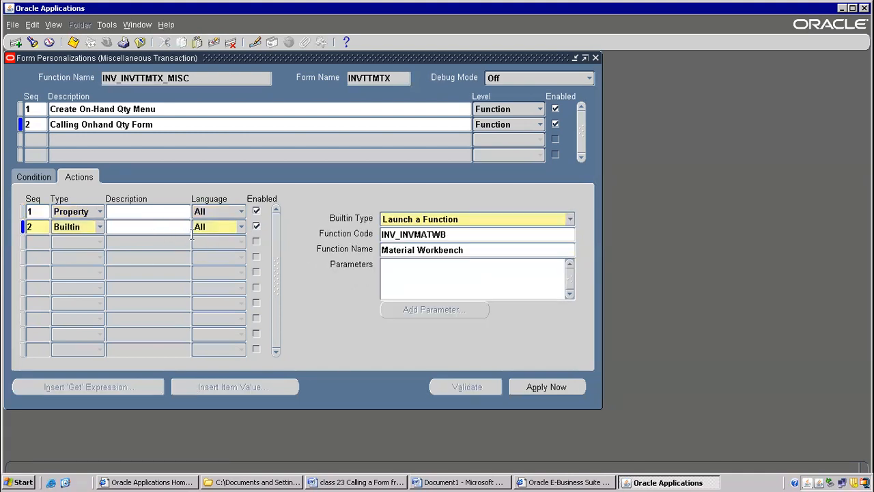
{"action": "left_click", "coordinate": [429, 234]}
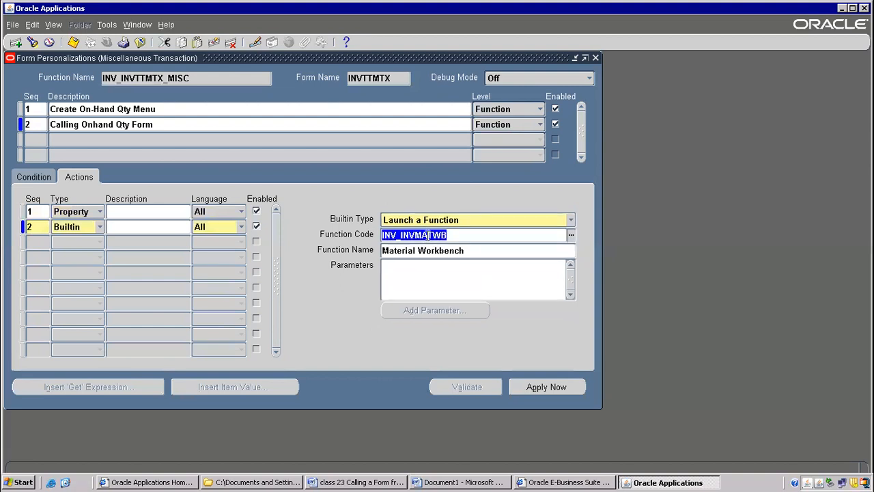
Disable the "Create On-Hand Qty Menu" and "Calling Onhand Qty Form" rules and save the personalization.
{"action": "left_click", "coordinate": [555, 109]}
{"action": "left_click", "coordinate": [555, 124]}
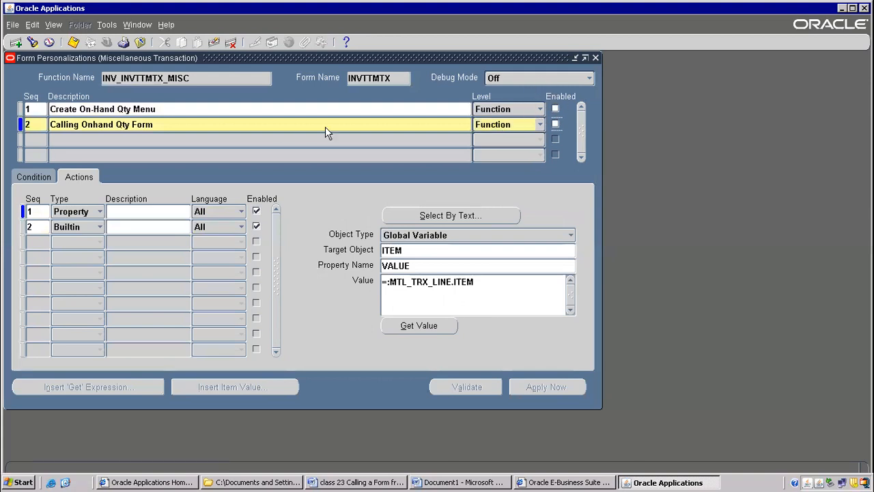
{"action": "left_click", "coordinate": [239, 108]}
{"action": "left_click", "coordinate": [158, 123]}
{"action": "left_click", "coordinate": [137, 110]}
{"action": "left_click", "coordinate": [73, 42]}
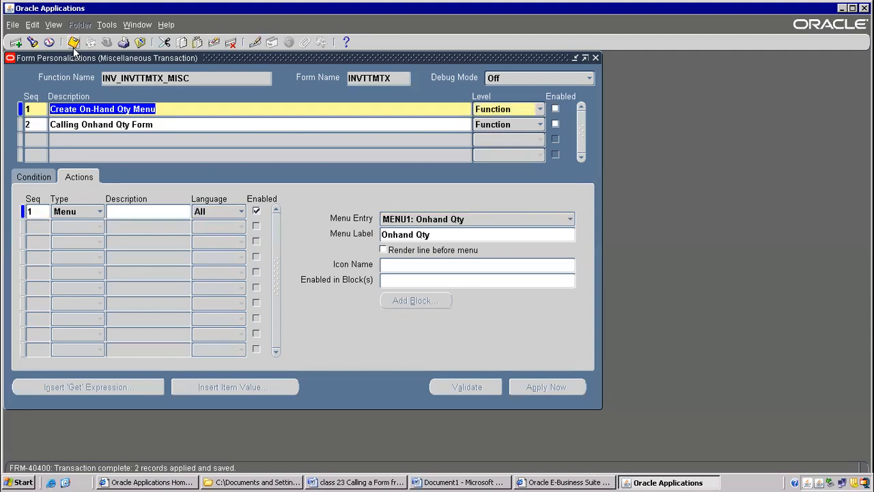
Add personalization rule 3 with the description "Onhand Qty Menu creation".
{"action": "left_click", "coordinate": [33, 140]}
{"action": "left_click", "coordinate": [59, 141]}
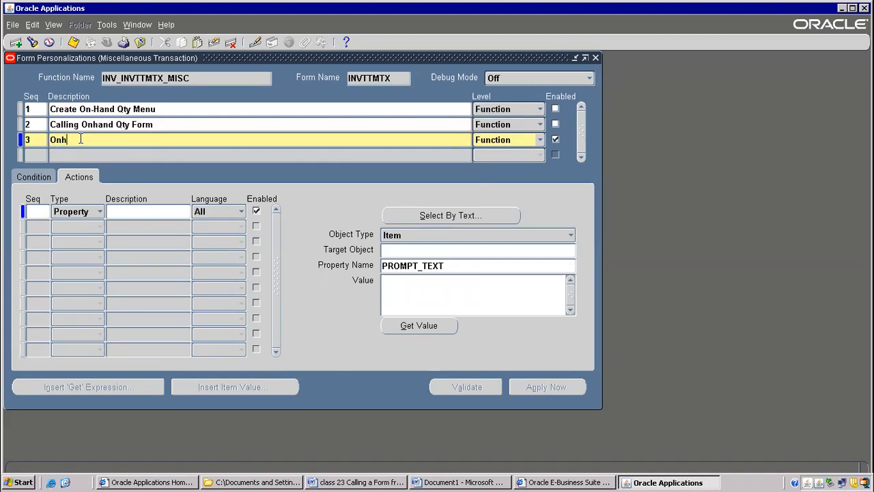
{"action": "type", "text": "qty"}
{"action": "key", "text": "BackSpace"}
{"action": "key", "text": "BackSpace"}
{"action": "key", "text": "BackSpace"}
{"action": "key", "text": "BackSpace"}
{"action": "type", "text": "Qty Menu creation"}
{"action": "left_click", "coordinate": [39, 209]}
{"action": "type", "text": "1"}
{"action": "key", "text": "Tab"}
{"action": "left_click", "coordinate": [123, 214]}
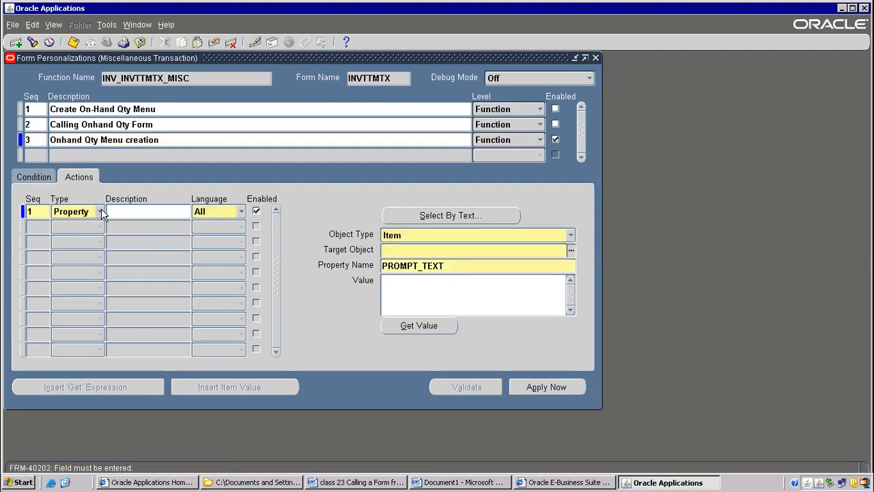
{"action": "left_click", "coordinate": [210, 41]}
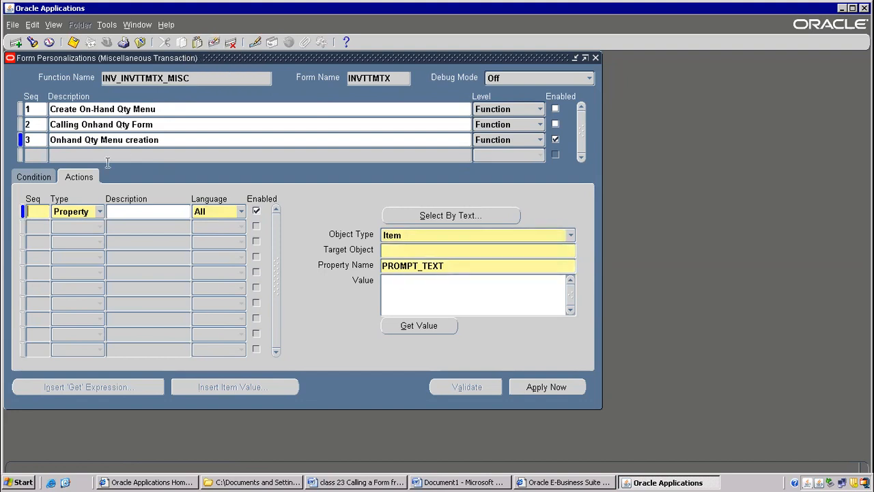
Check the condition of "Onhand Qty Menu creation" and move the personalization window aside to view the Miscellaneous receipt form behind it.
{"action": "left_click", "coordinate": [68, 139]}
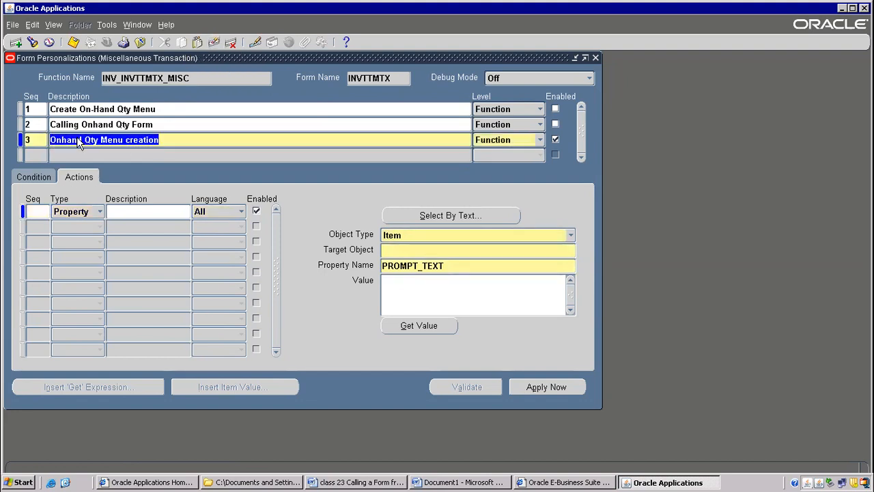
{"action": "left_click", "coordinate": [40, 180]}
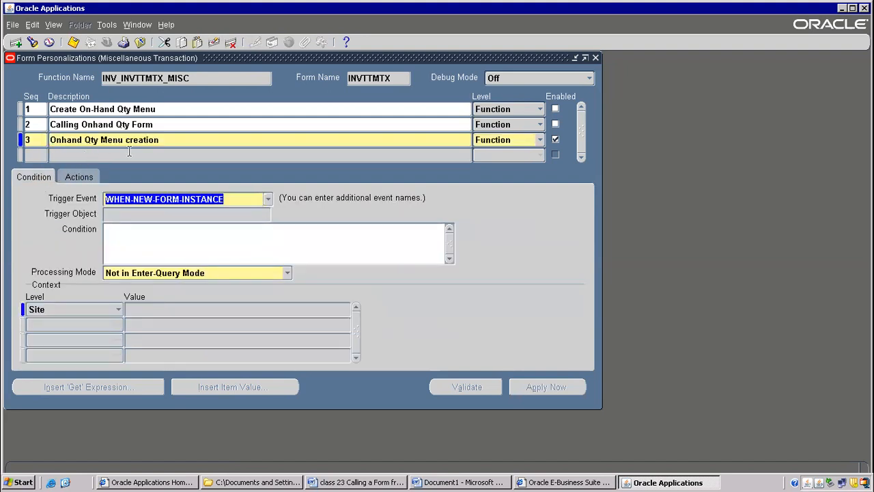
{"action": "left_click_drag", "start_coordinate": [121, 61], "coordinate": [409, 141]}
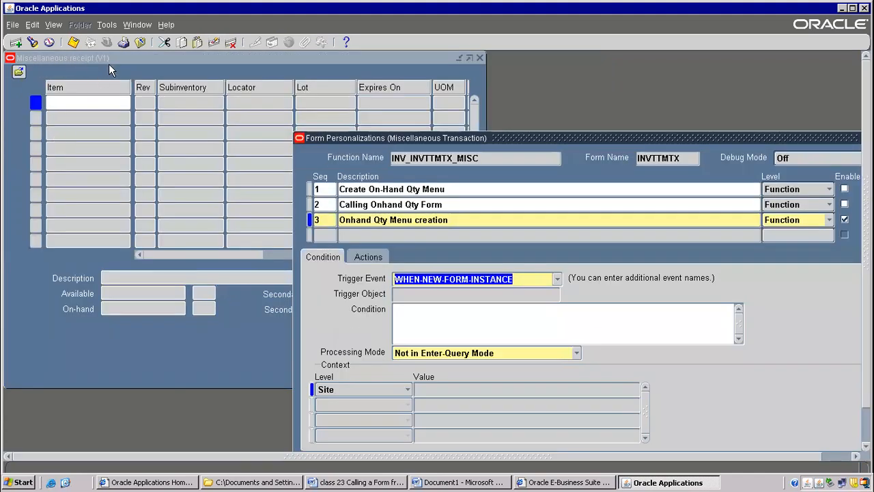
{"action": "left_click_drag", "start_coordinate": [515, 136], "coordinate": [257, 65]}
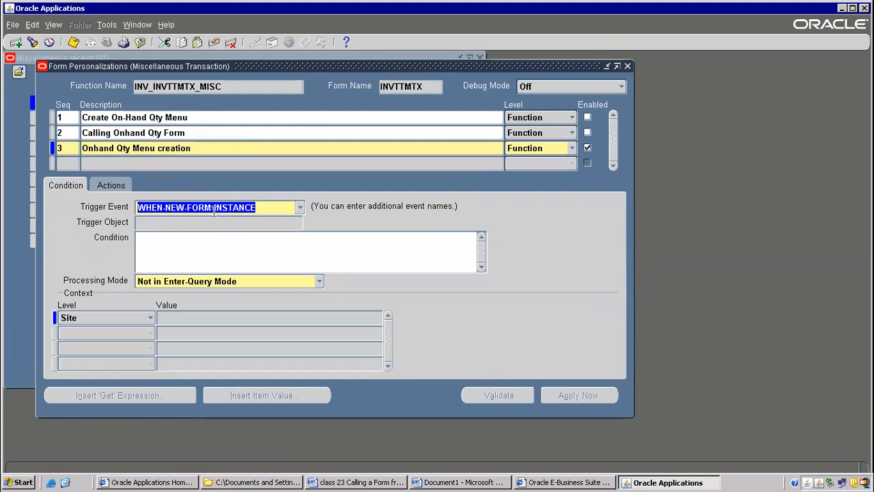
Give "Onhand Qty Menu creation" an action with sequence 1, type Menu and menu entry MENU2.
{"action": "left_click", "coordinate": [103, 186]}
{"action": "left_click", "coordinate": [69, 219]}
{"action": "type", "text": "1"}
{"action": "left_click", "coordinate": [132, 220]}
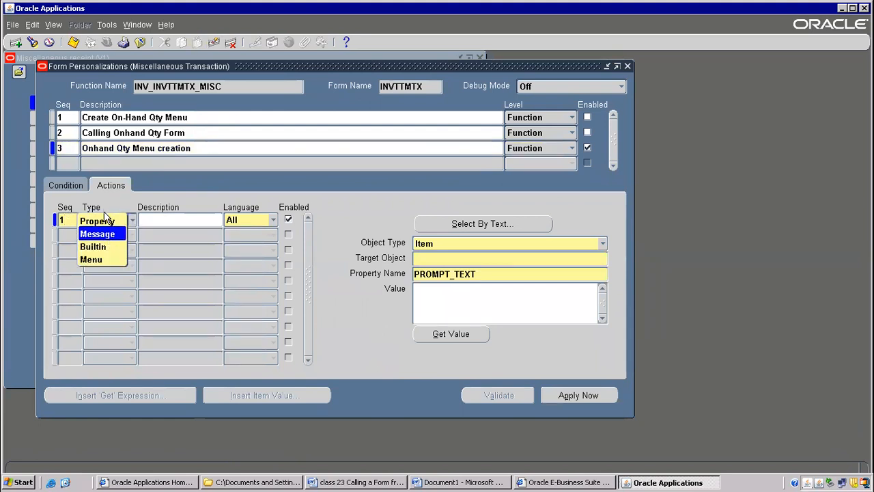
{"action": "left_click", "coordinate": [100, 259]}
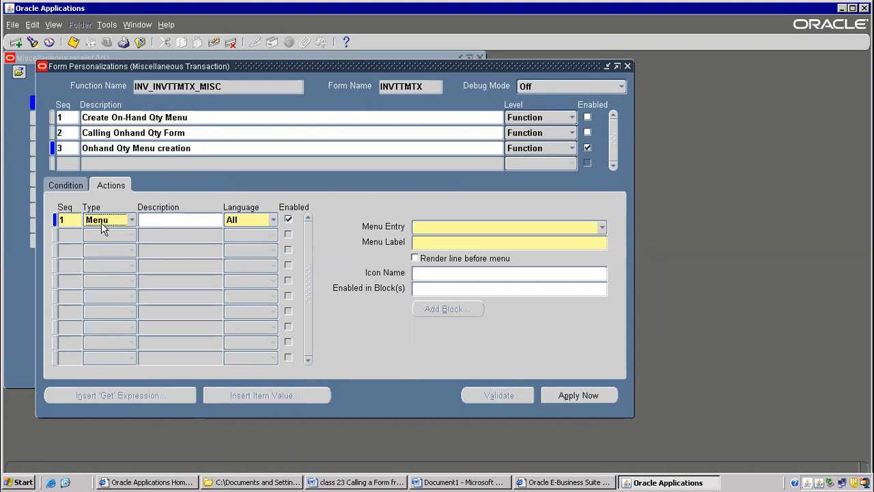
{"action": "left_click", "coordinate": [603, 230]}
{"action": "left_click_drag", "start_coordinate": [591, 219], "coordinate": [586, 130]}
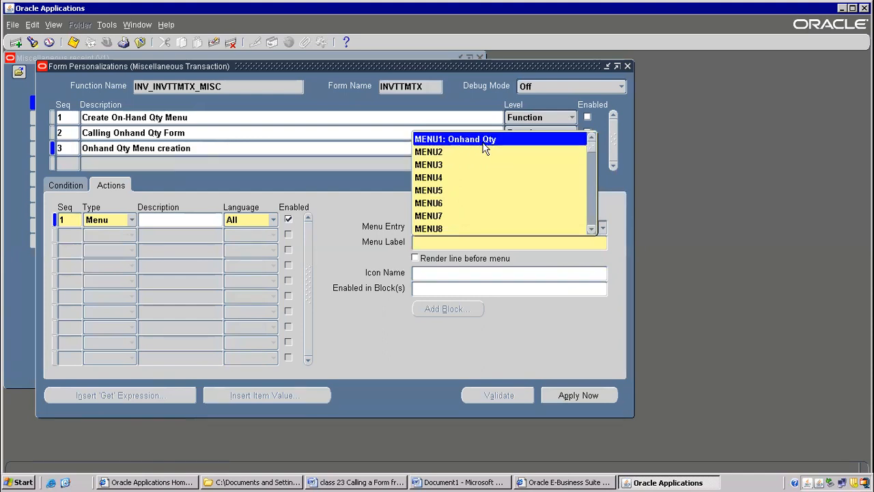
{"action": "left_click", "coordinate": [449, 153]}
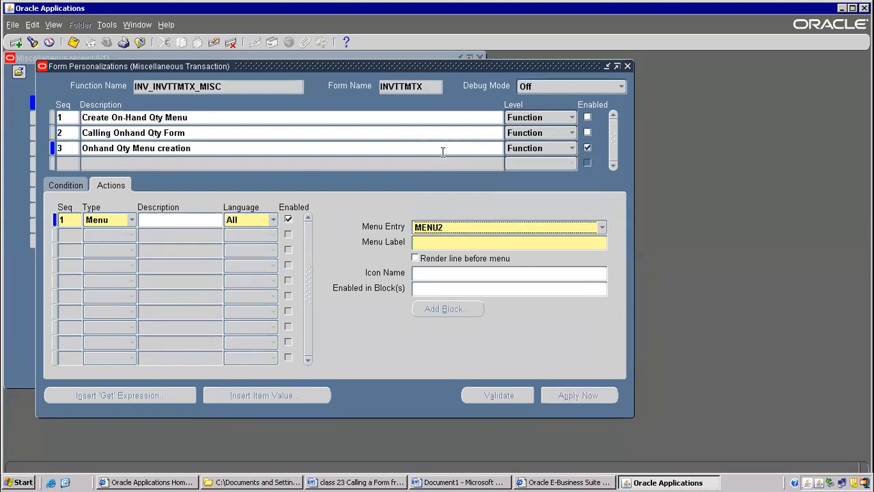
Set the MENU2 action's menu label to "Call Onhand Qty" and save the rule.
{"action": "left_click", "coordinate": [427, 243]}
{"action": "type", "text": "Onhand"}
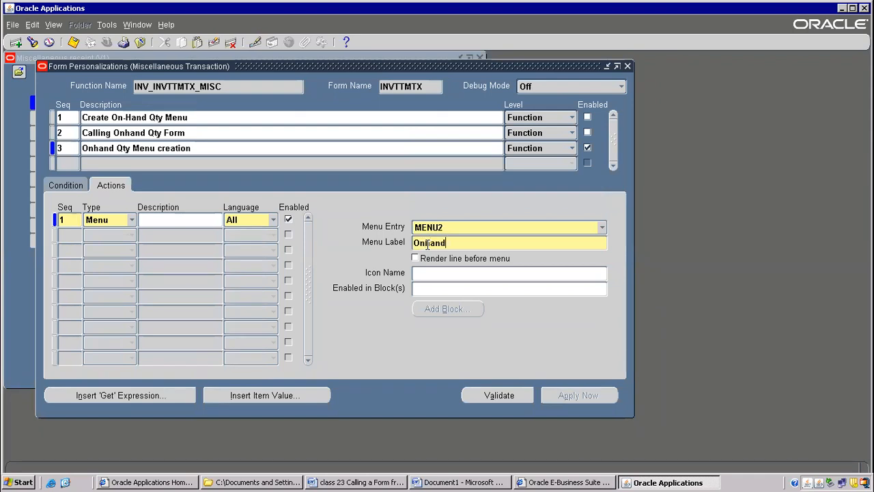
{"action": "type", "text": " qty Menu"}
{"action": "key", "text": "BackSpace"}
{"action": "key", "text": "BackSpace"}
{"action": "key", "text": "BackSpace"}
{"action": "key", "text": "BackSpace"}
{"action": "key", "text": "BackSpace"}
{"action": "key", "text": "BackSpace"}
{"action": "key", "text": "BackSpace"}
{"action": "key", "text": "BackSpace"}
{"action": "type", "text": "Q"}
{"action": "key", "text": "BackSpace"}
{"action": "key", "text": "BackSpace"}
{"action": "key", "text": "BackSpace"}
{"action": "key", "text": "BackSpace"}
{"action": "key", "text": "BackSpace"}
{"action": "key", "text": "BackSpace"}
{"action": "key", "text": "BackSpace"}
{"action": "key", "text": "BackSpace"}
{"action": "type", "text": "Call Onhnnd Qty"}
{"action": "left_click", "coordinate": [73, 42]}
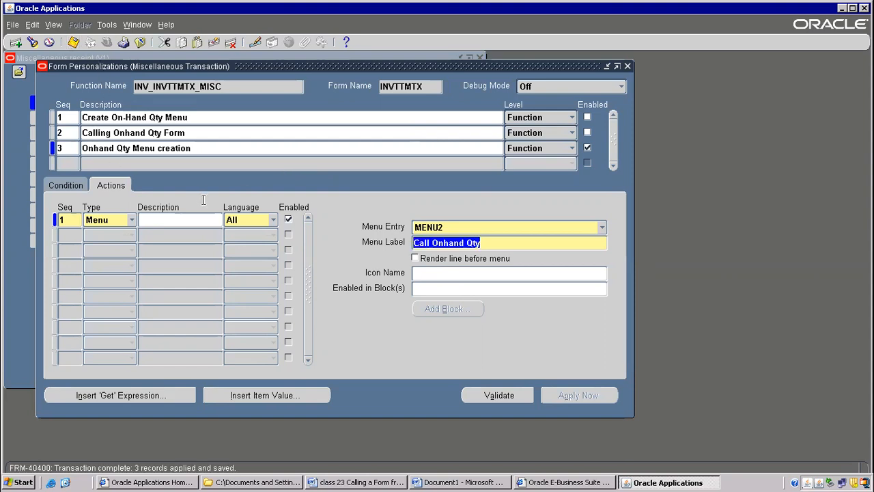
Switch to the Word notes to read about calling a form from another form, and return to Oracle Applications.
{"action": "left_click", "coordinate": [104, 25]}
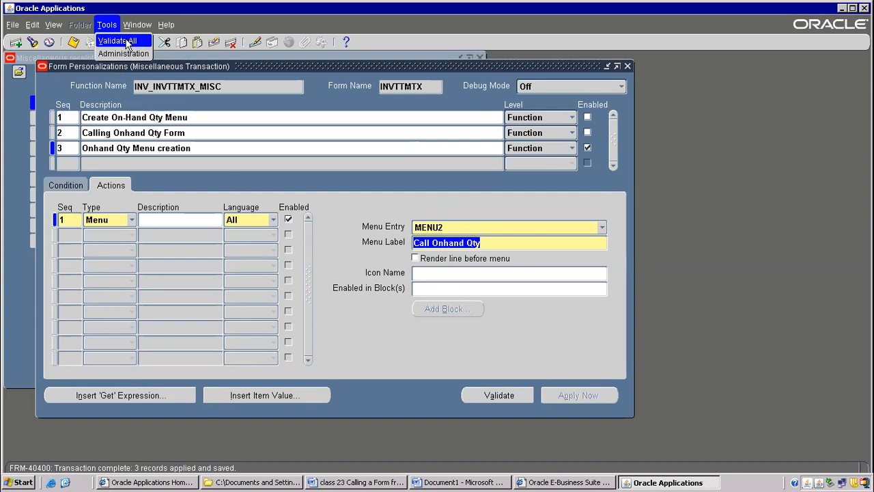
{"action": "left_click", "coordinate": [463, 482]}
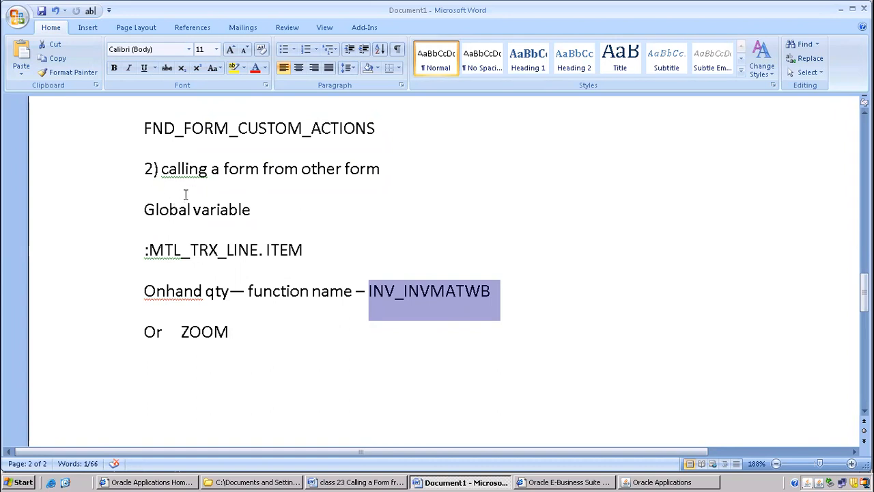
{"action": "key", "text": "alt+Tab"}
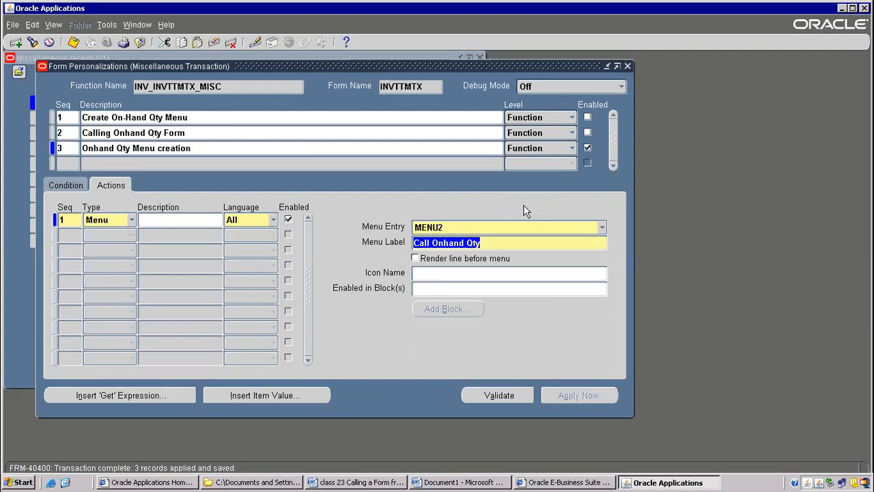
Add personalization rule 4 with the description "Call target function- Onhand qty function".
{"action": "left_click", "coordinate": [132, 154]}
{"action": "left_click", "coordinate": [68, 185]}
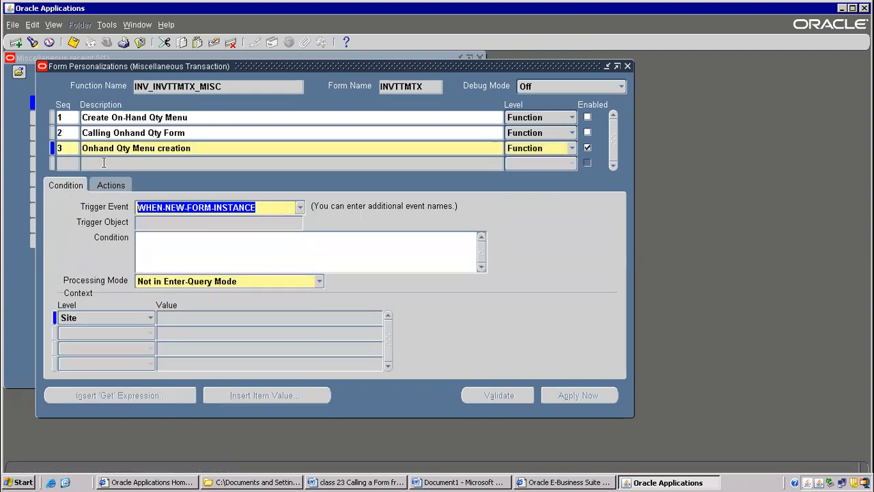
{"action": "left_click", "coordinate": [60, 162]}
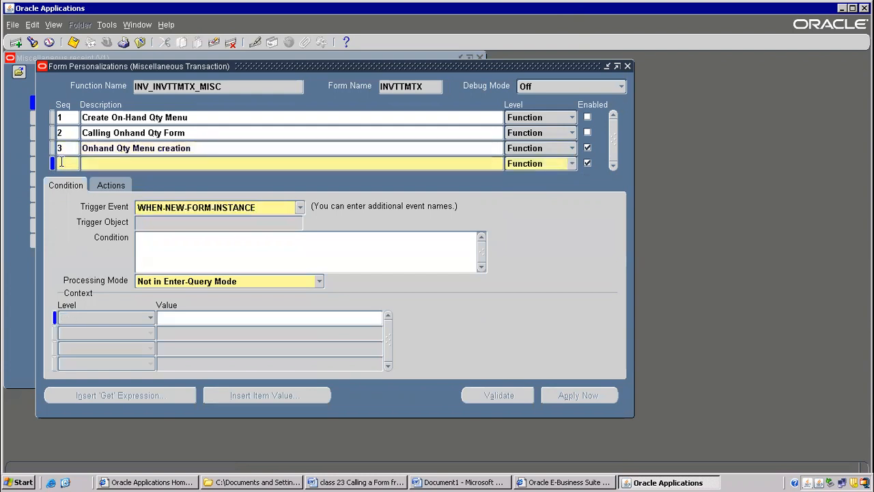
{"action": "type", "text": "4"}
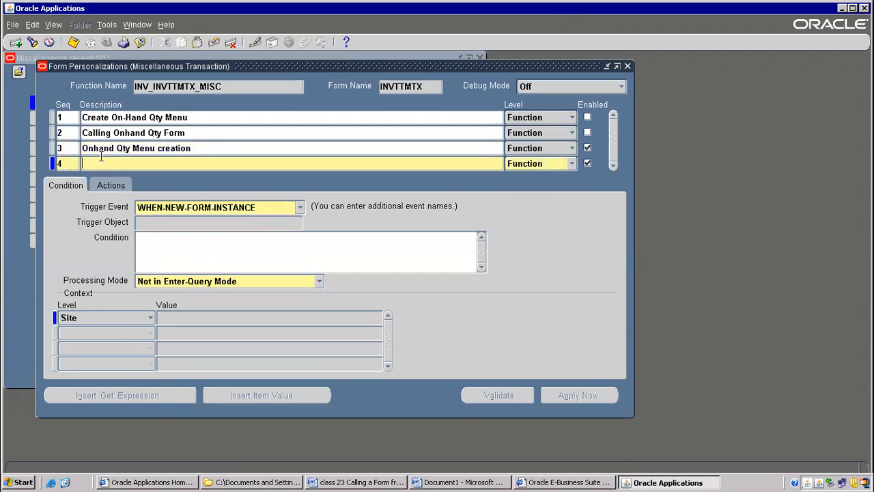
{"action": "type", "text": "Cal"}
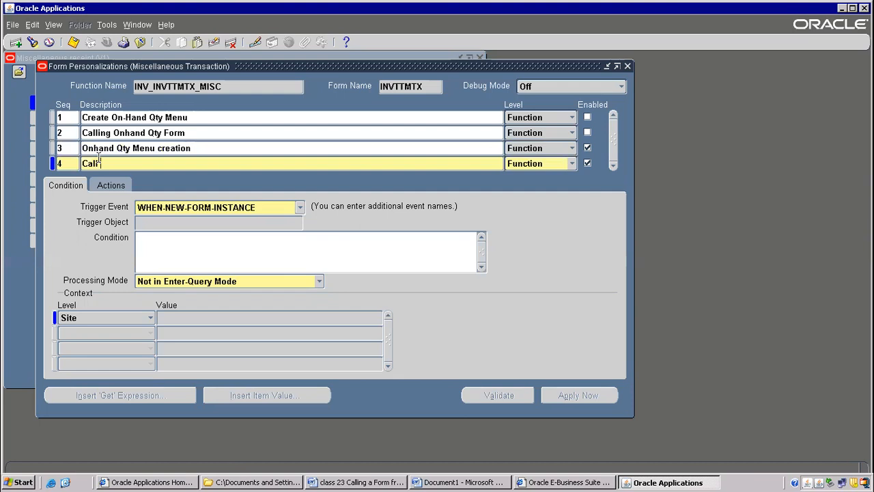
{"action": "type", "text": "l target function- Onhand qty"}
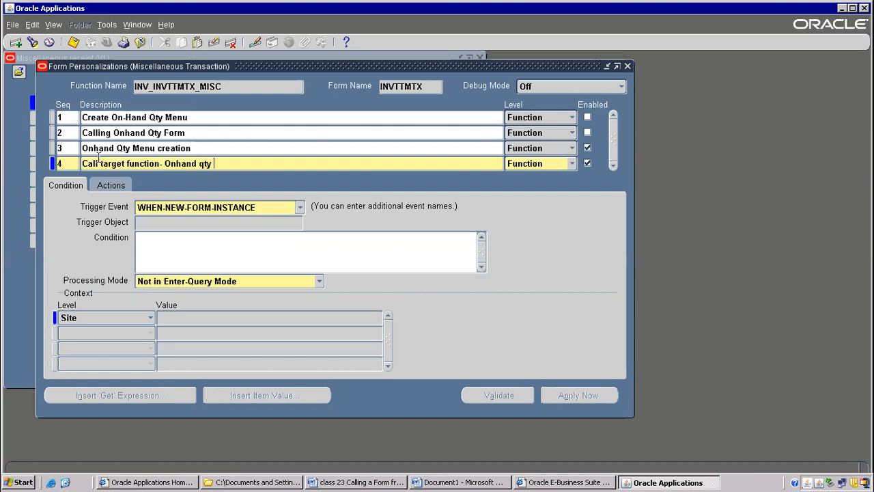
{"action": "type", "text": " function"}
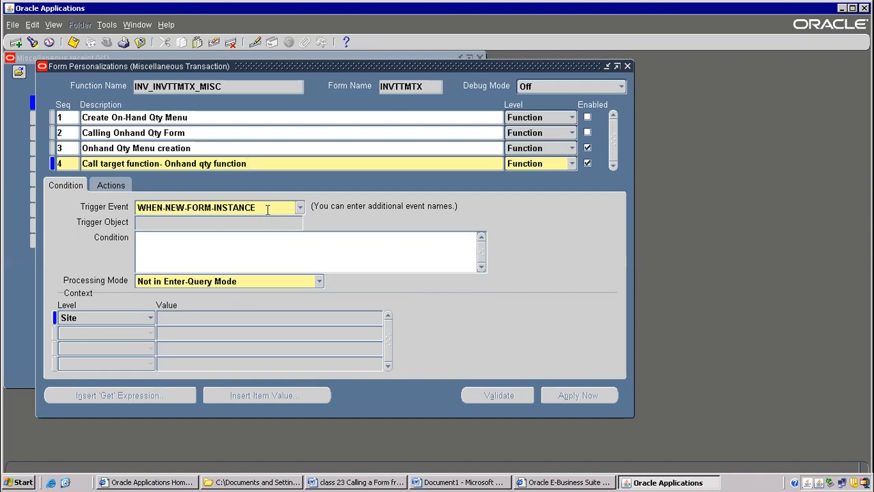
Set the trigger event of "Call target function- Onhand qty function" to MENU2 and save the changes.
{"action": "left_click", "coordinate": [298, 208]}
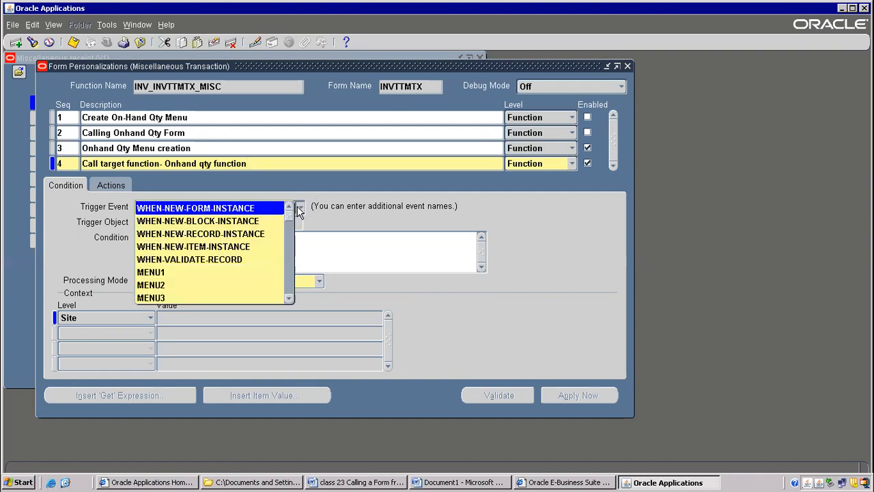
{"action": "left_click", "coordinate": [150, 286]}
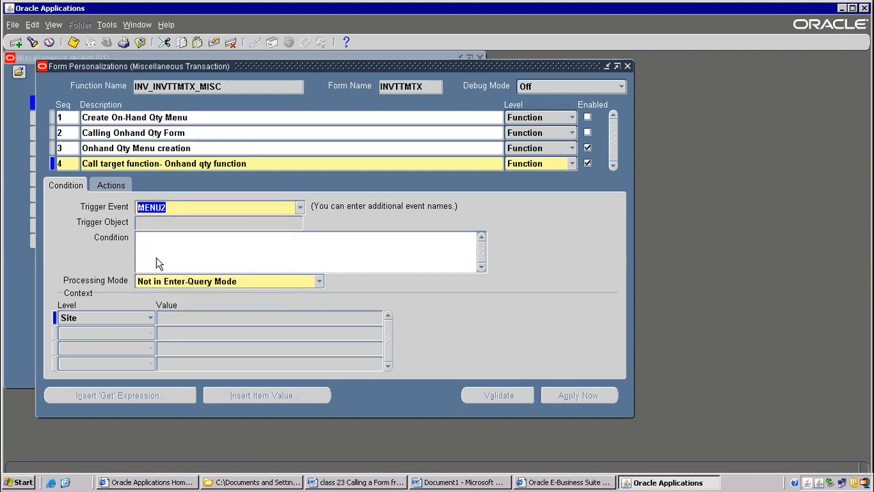
{"action": "left_click", "coordinate": [136, 152]}
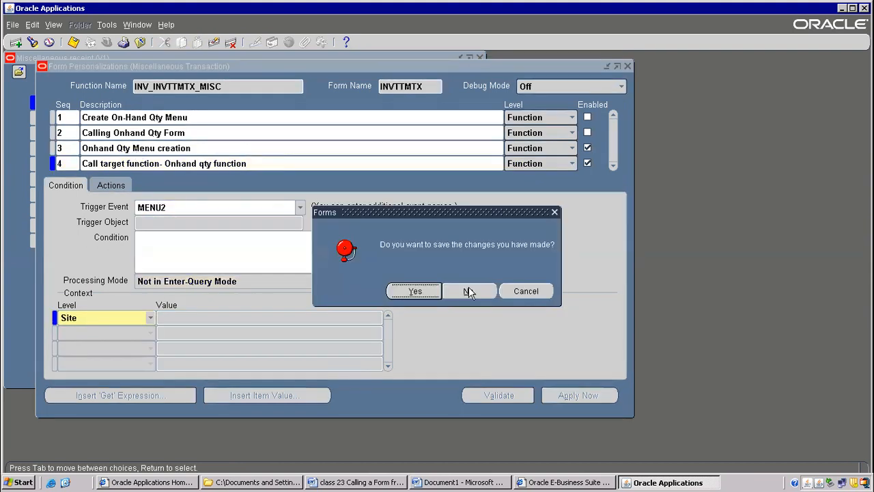
{"action": "left_click", "coordinate": [416, 289]}
Add a Property action with sequence 1 to rule 4, using object type Global Variable and target object ITEM.
{"action": "left_click", "coordinate": [104, 185]}
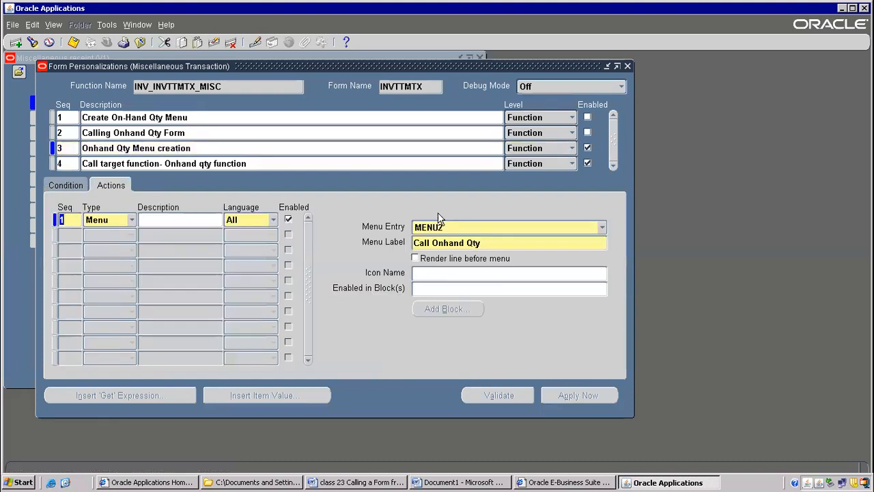
{"action": "left_click", "coordinate": [104, 162]}
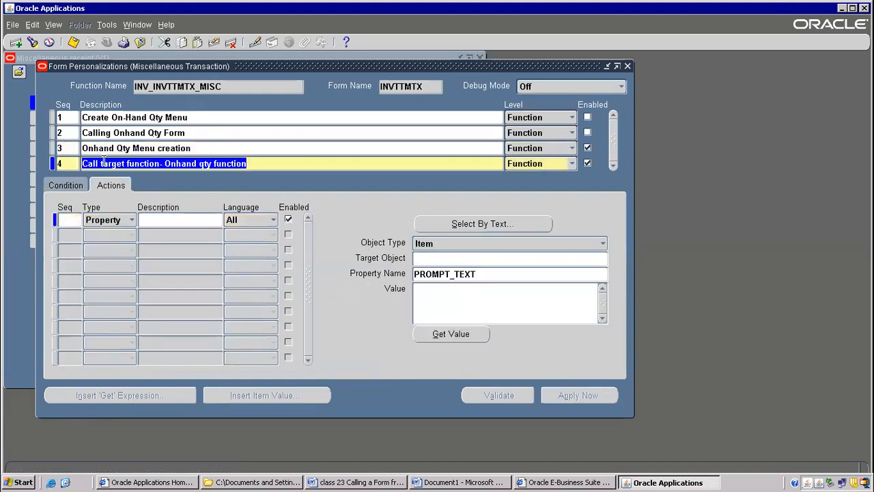
{"action": "left_click", "coordinate": [68, 186]}
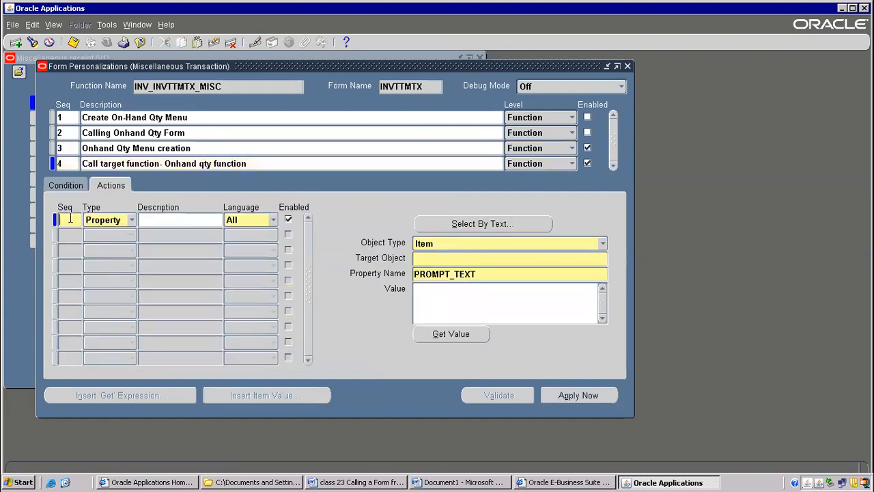
{"action": "type", "text": "1"}
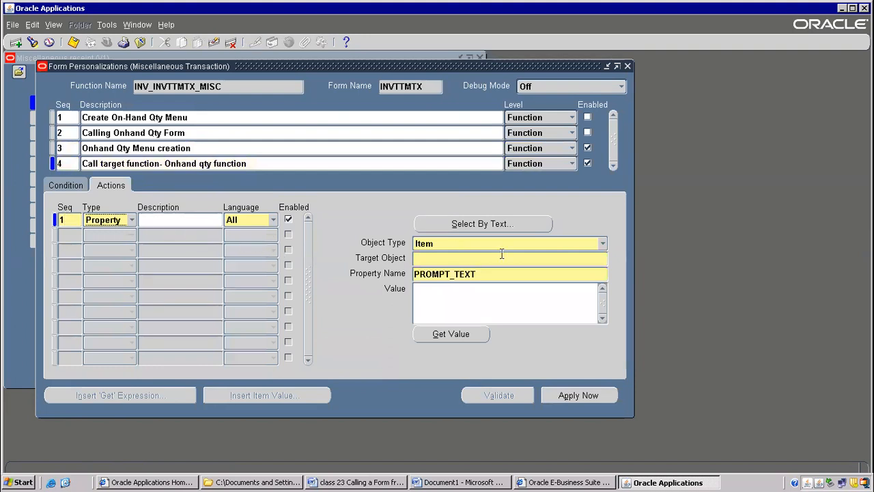
{"action": "left_click", "coordinate": [602, 245]}
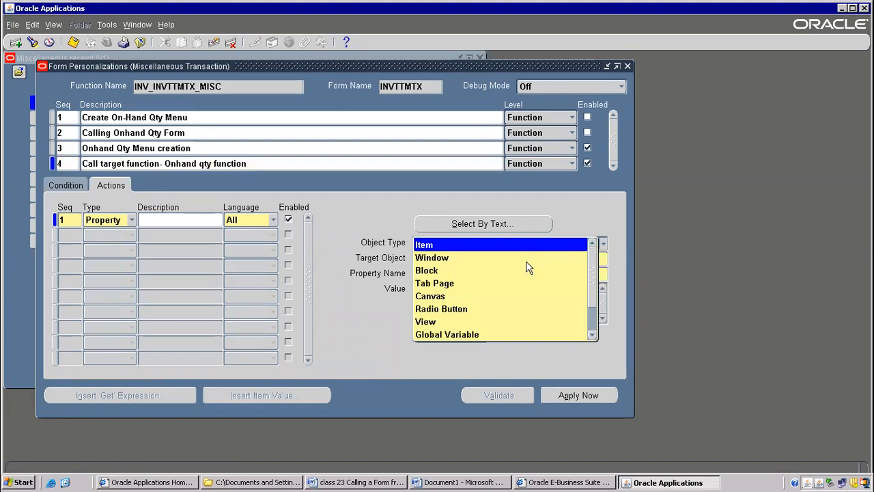
{"action": "left_click", "coordinate": [426, 335]}
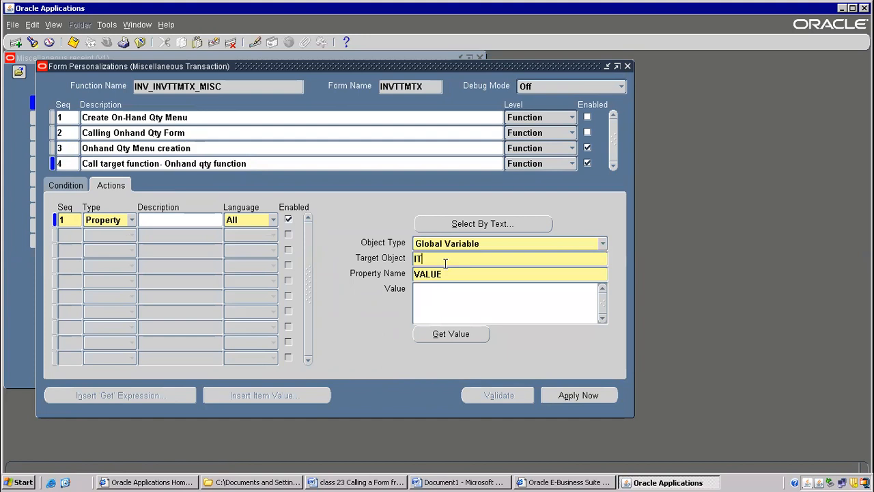
{"action": "key", "text": "Tab"}
{"action": "key", "text": "Tab"}
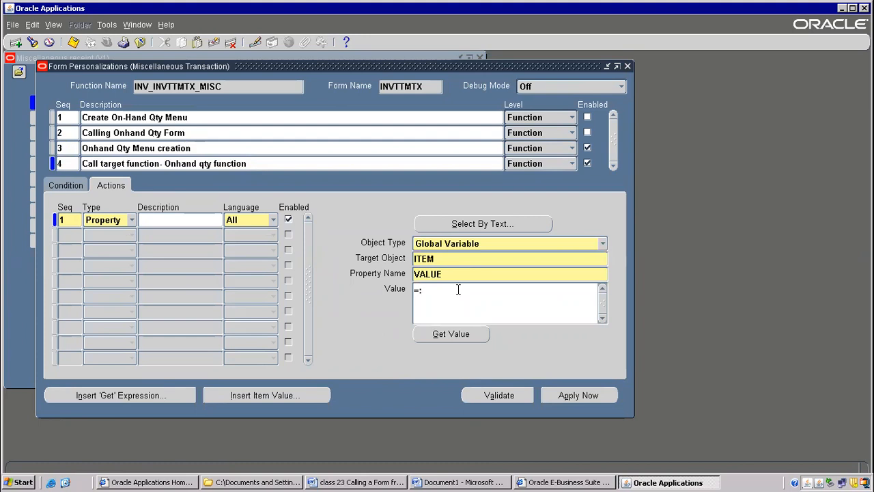
Copy ":MTL_TRX_LINE. ITEM" from the Document1 Word notes and set the Property action's value in Oracle Applications to "=:MTL_TRX_LINE. ITEM".
{"action": "left_click", "coordinate": [430, 483]}
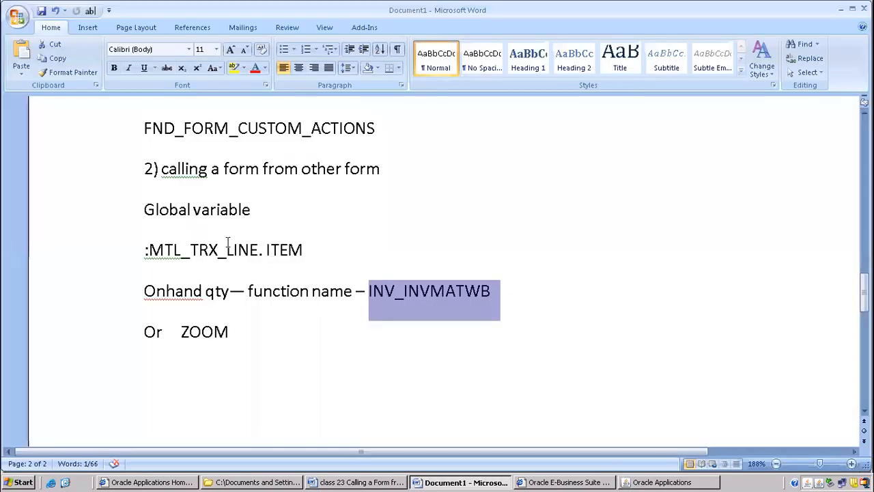
{"action": "left_click_drag", "start_coordinate": [145, 253], "coordinate": [307, 249]}
{"action": "key", "text": "ctrl+c"}
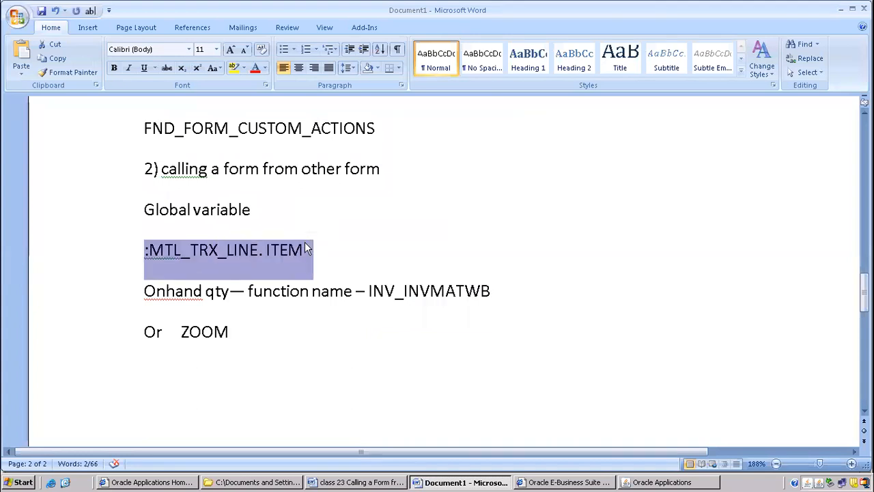
{"action": "key", "text": "alt+Tab"}
{"action": "key", "text": "ctrl+v"}
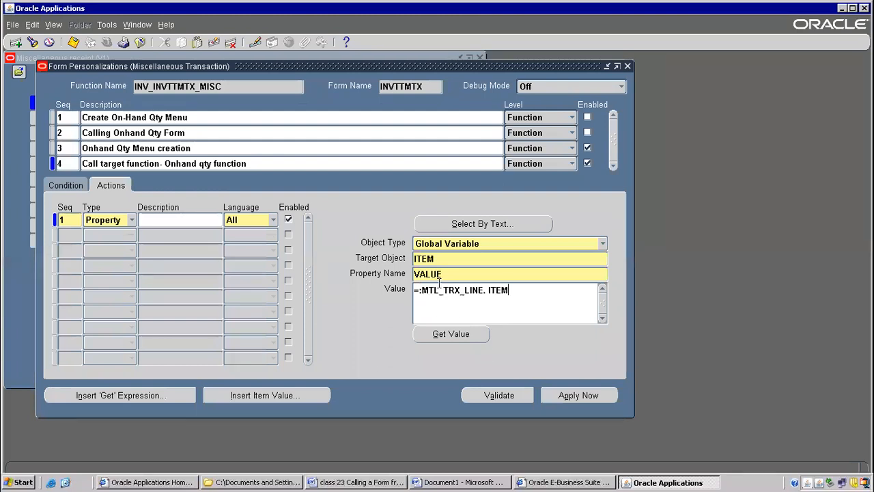
{"action": "left_click", "coordinate": [473, 337]}
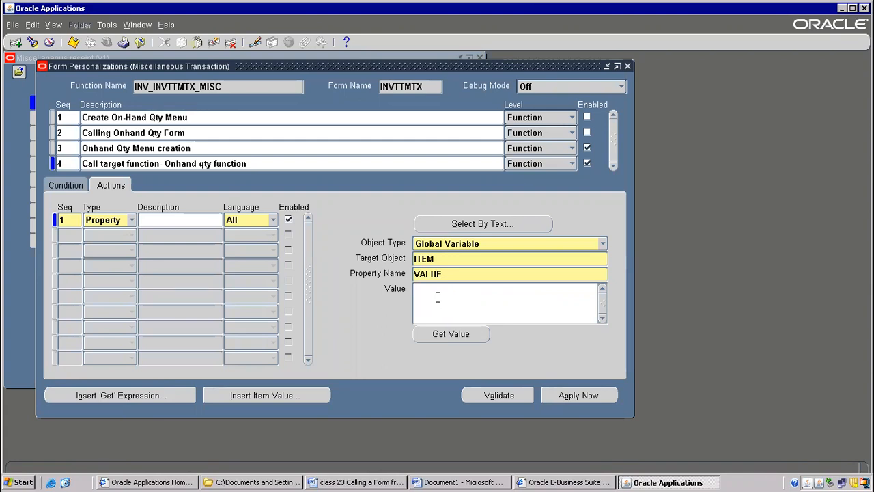
{"action": "key", "text": "ctrl+v"}
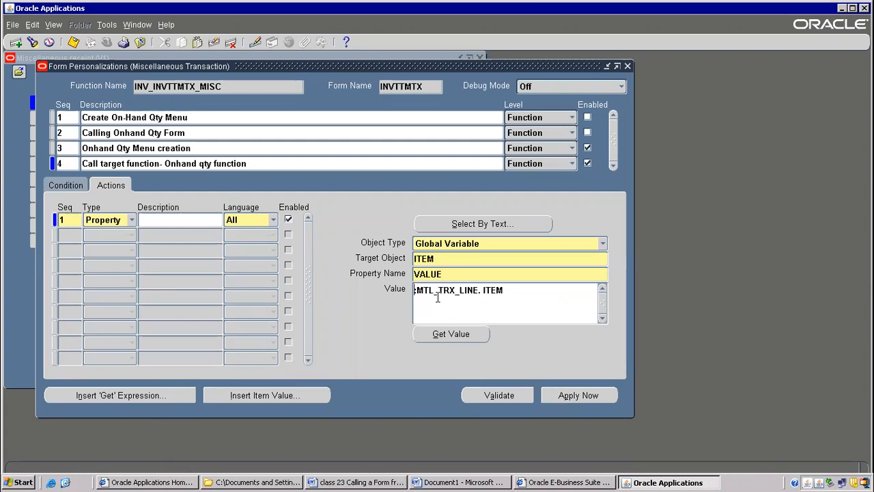
{"action": "type", "text": "="}
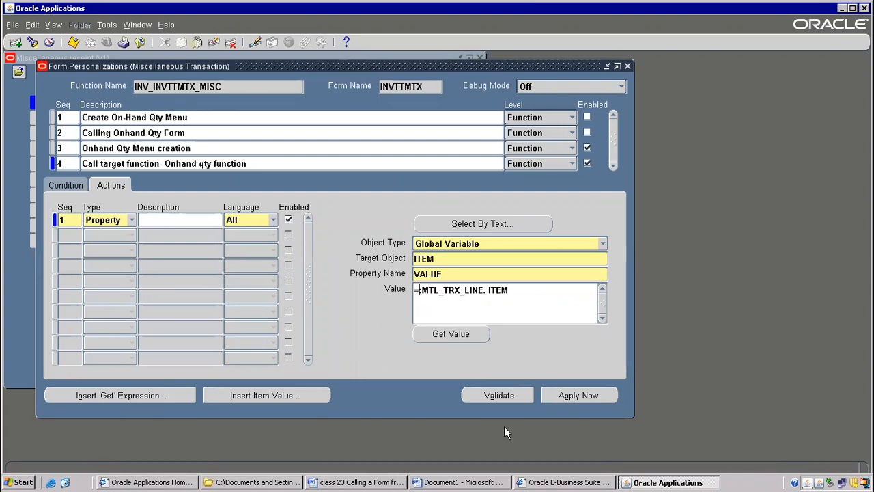
Validate the value expression, remove its space so it reads "=:MTL_TRX_LINE.ITEM", and validate it again.
{"action": "left_click", "coordinate": [499, 396]}
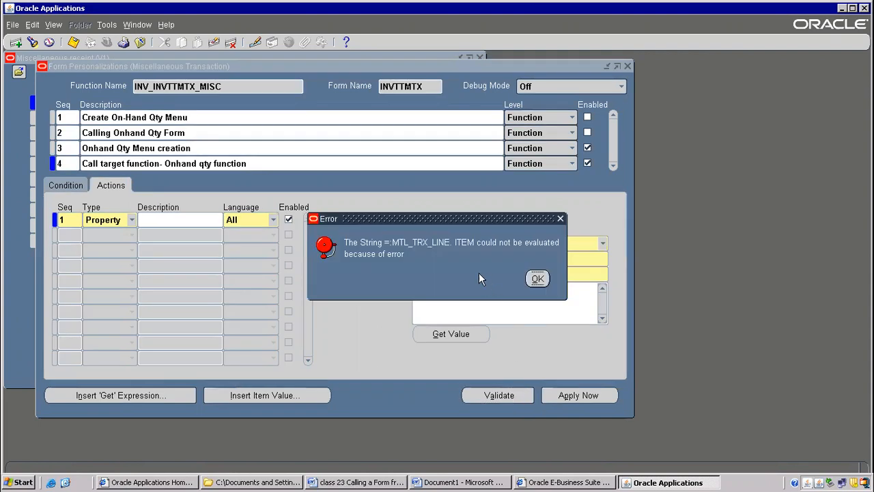
{"action": "left_click", "coordinate": [537, 278]}
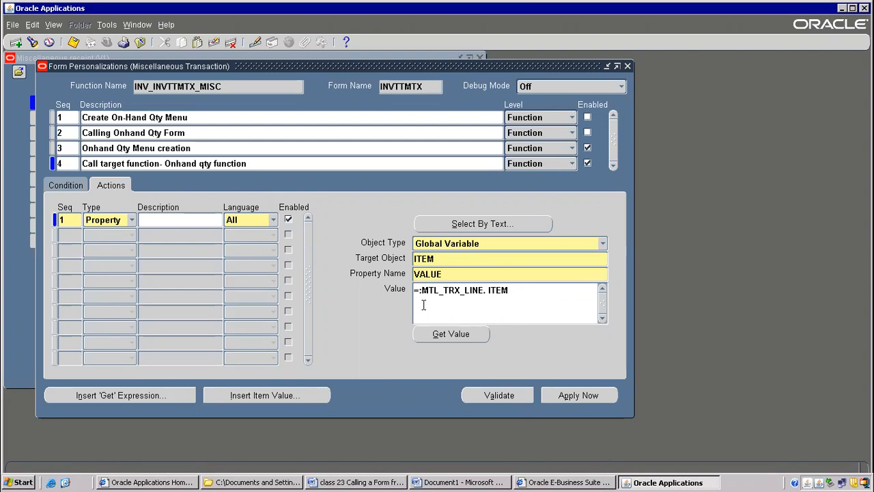
{"action": "left_click", "coordinate": [489, 290]}
{"action": "key", "text": "BackSpace"}
{"action": "left_click", "coordinate": [492, 395]}
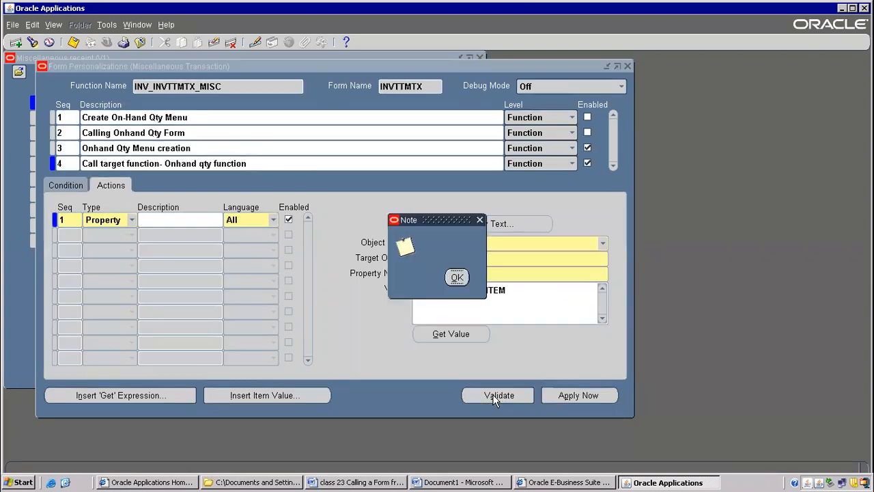
{"action": "left_click_drag", "start_coordinate": [433, 223], "coordinate": [602, 133]}
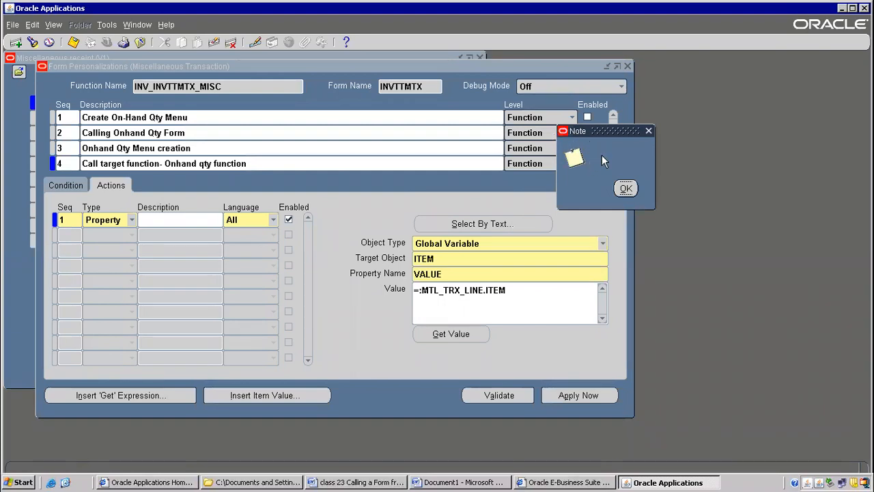
{"action": "left_click", "coordinate": [626, 188]}
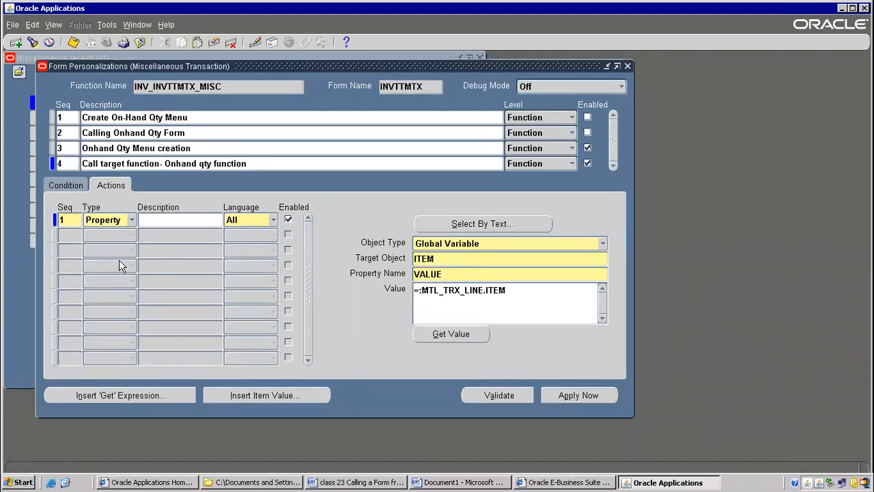
Add a second action to rule 4 with sequence 2 and type Builtin.
{"action": "left_click", "coordinate": [71, 235]}
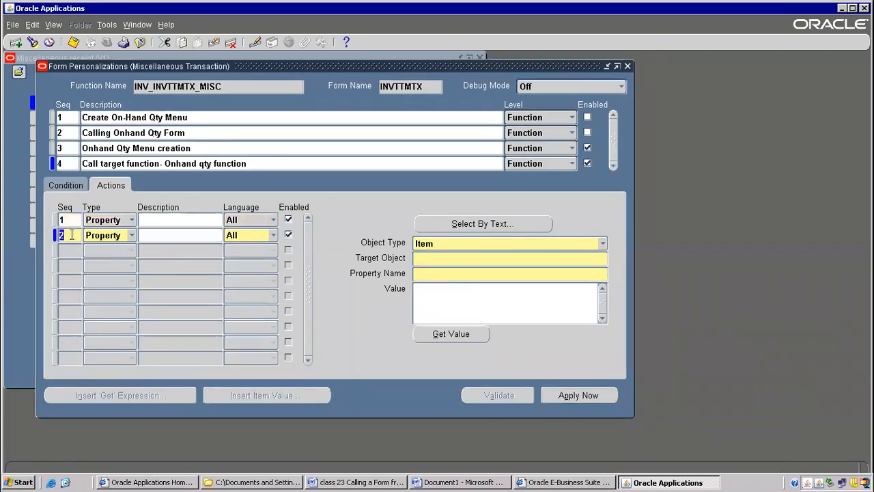
{"action": "left_click", "coordinate": [132, 236]}
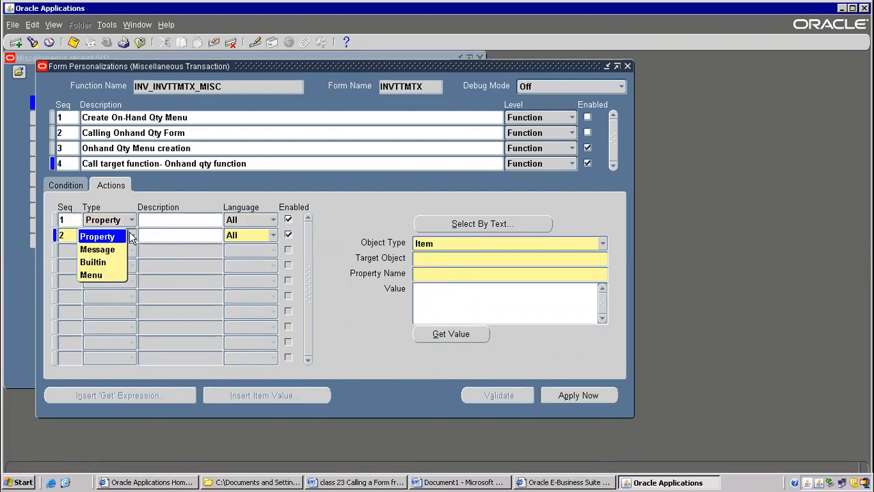
{"action": "left_click", "coordinate": [103, 262]}
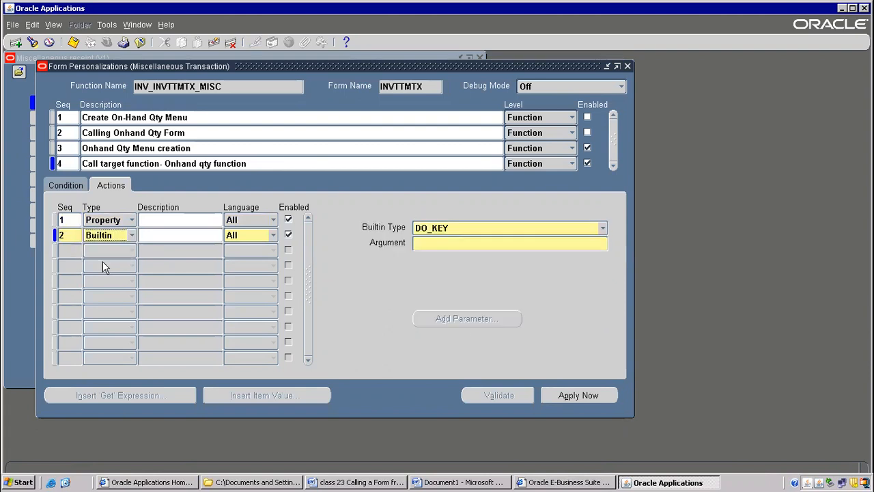
Look through the available builtin types and set the second action's builtin type to Launch a Function.
{"action": "left_click", "coordinate": [604, 228]}
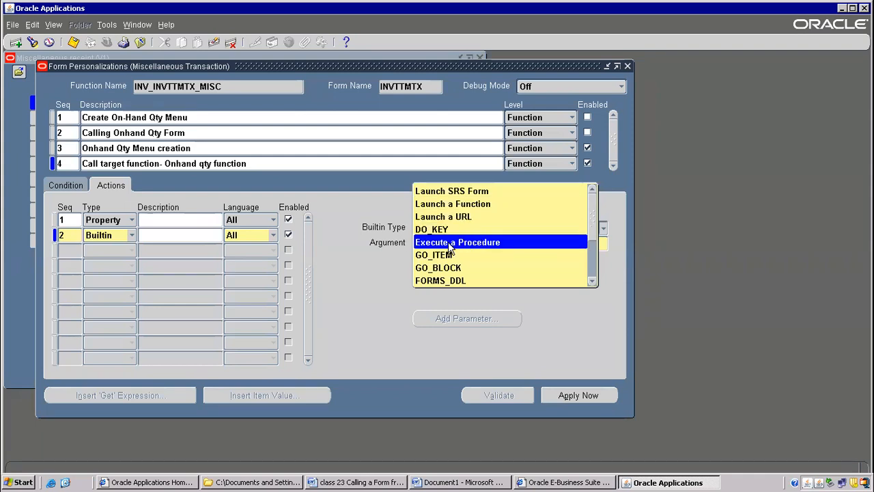
{"action": "left_click", "coordinate": [591, 282]}
{"action": "left_click", "coordinate": [591, 283]}
{"action": "left_click", "coordinate": [593, 283]}
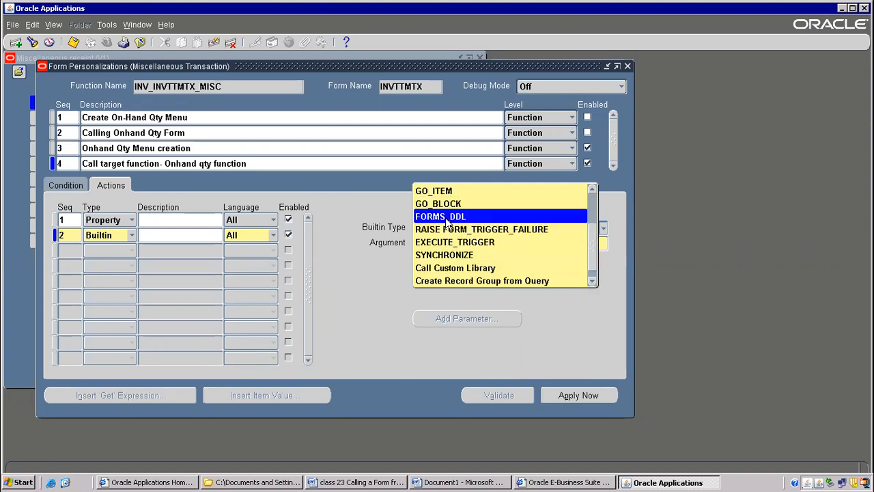
{"action": "left_click", "coordinate": [592, 283]}
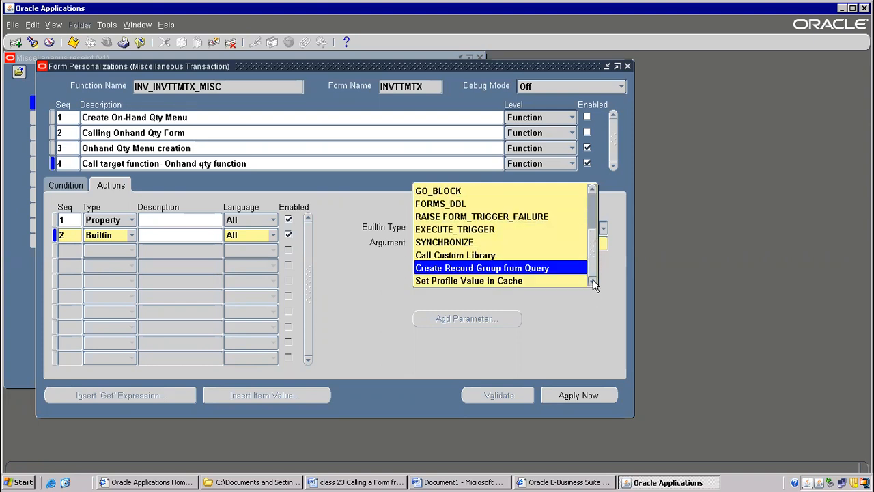
{"action": "left_click", "coordinate": [591, 192]}
{"action": "left_click", "coordinate": [590, 191]}
{"action": "left_click", "coordinate": [591, 191]}
{"action": "left_click", "coordinate": [591, 191]}
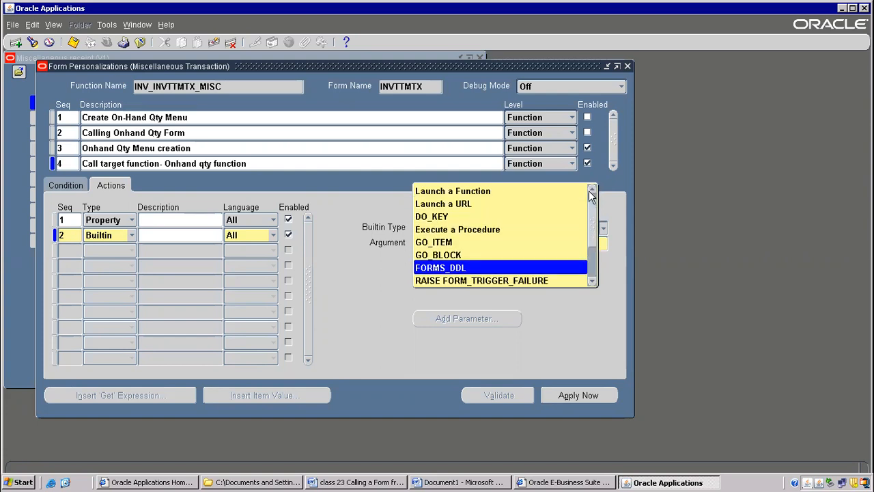
{"action": "left_click", "coordinate": [591, 191]}
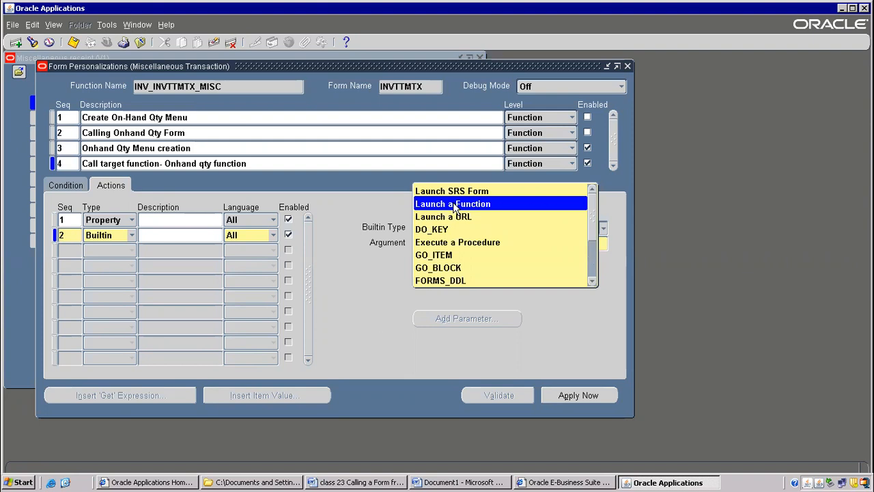
{"action": "mouse_move", "coordinate": [594, 214]}
{"action": "left_mouse_down"}
{"action": "mouse_move", "coordinate": [592, 270]}
{"action": "mouse_move", "coordinate": [595, 202]}
{"action": "left_mouse_up"}
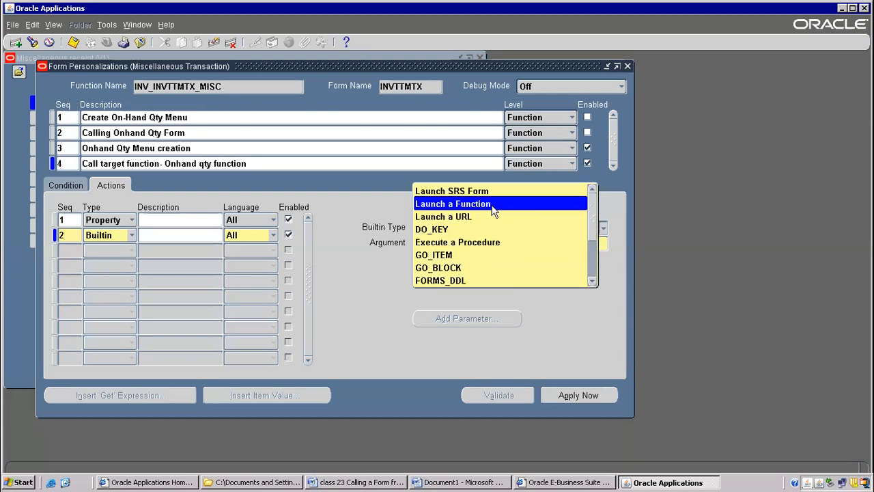
{"action": "left_click", "coordinate": [467, 203]}
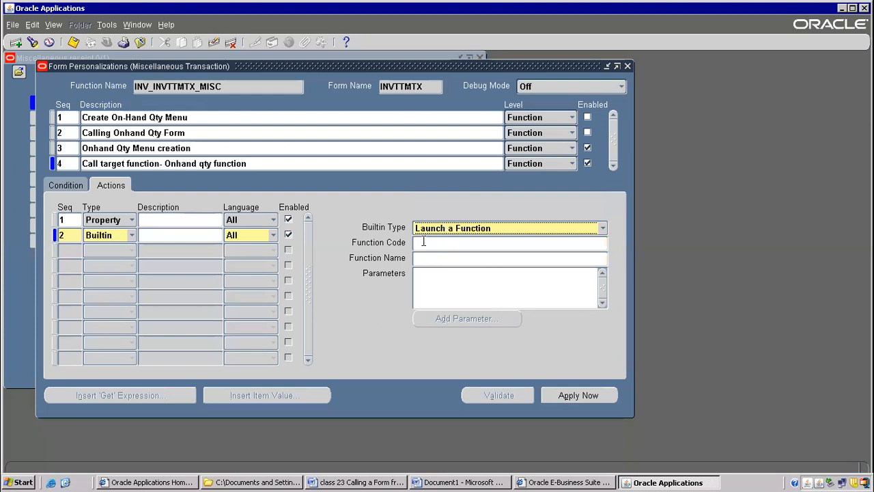
Copy the on-hand quantity function name from the Document1 Word notes and enter INV_INVMATWB as the Builtin action's function code in Oracle Applications.
{"action": "left_click", "coordinate": [343, 482]}
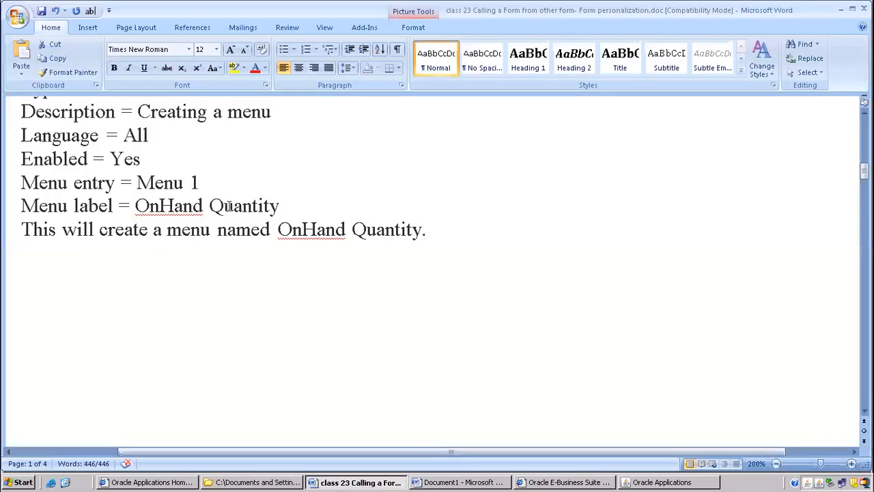
{"action": "left_click", "coordinate": [461, 482]}
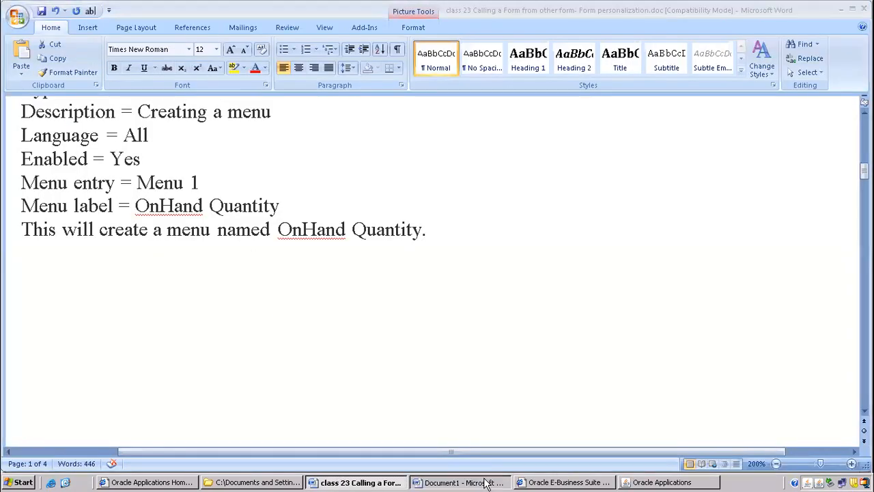
{"action": "left_click", "coordinate": [287, 291]}
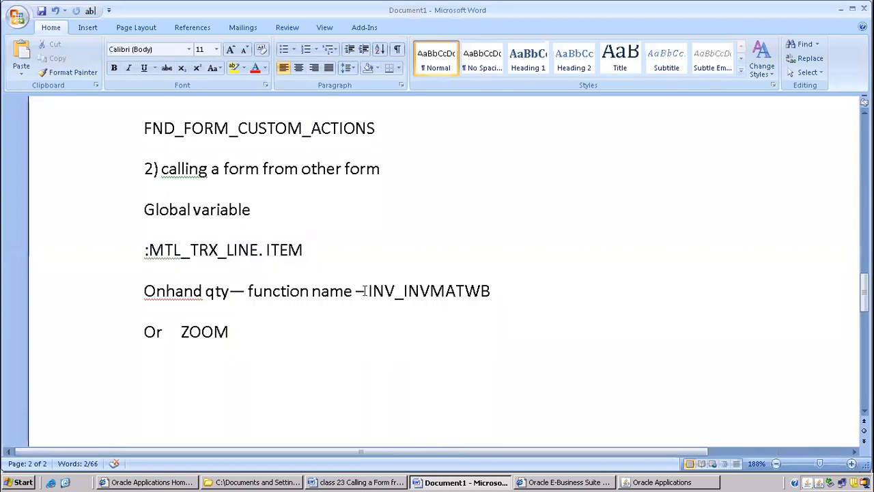
{"action": "left_click_drag", "start_coordinate": [367, 291], "coordinate": [465, 291]}
{"action": "key", "text": "ctrl+c"}
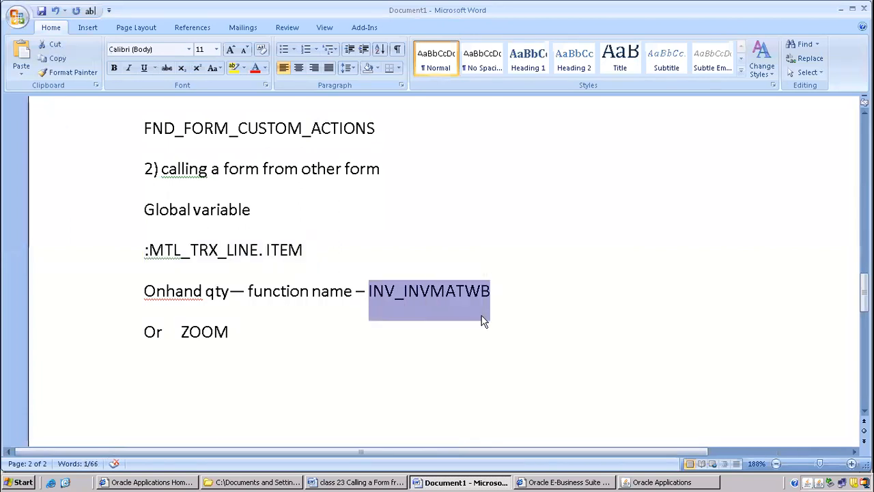
{"action": "key", "text": "alt+Tab"}
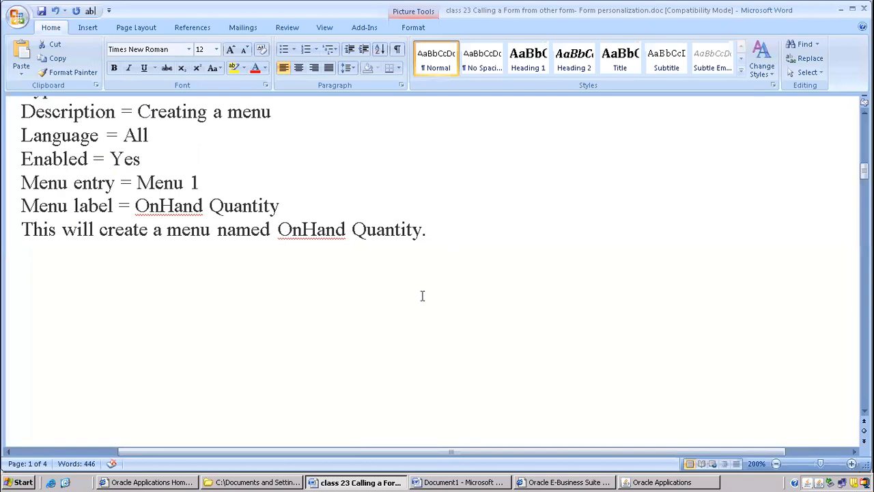
{"action": "key", "text": "alt+Tab"}
{"action": "key", "text": "alt+Tab"}
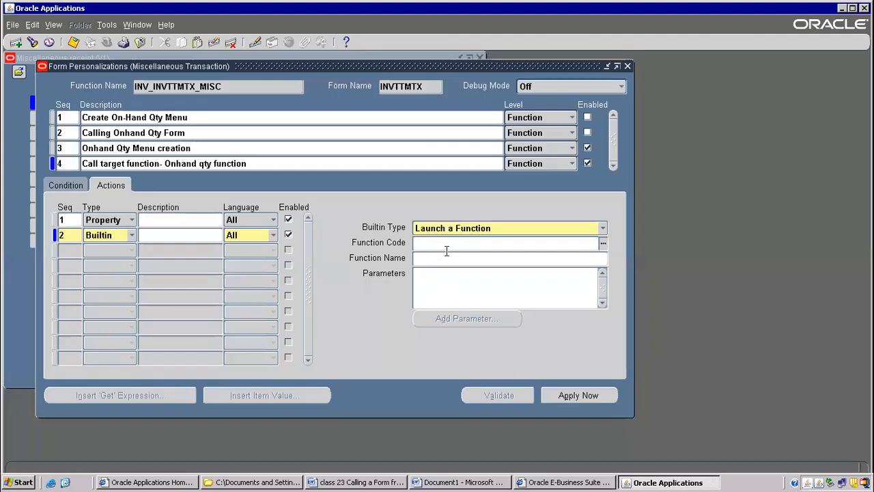
{"action": "key", "text": "ctrl+v"}
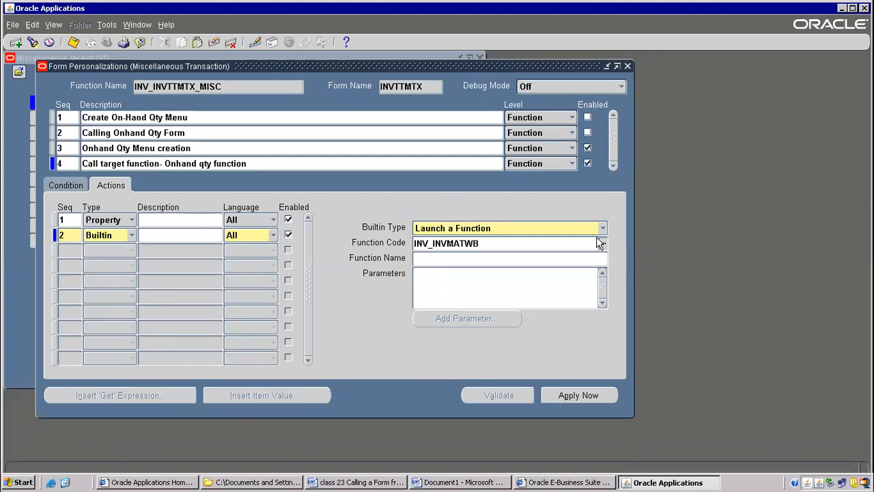
Find INV_INVMATWB in the function list, assign Material Workbench to the Builtin action, and save the personalization.
{"action": "left_click", "coordinate": [457, 261]}
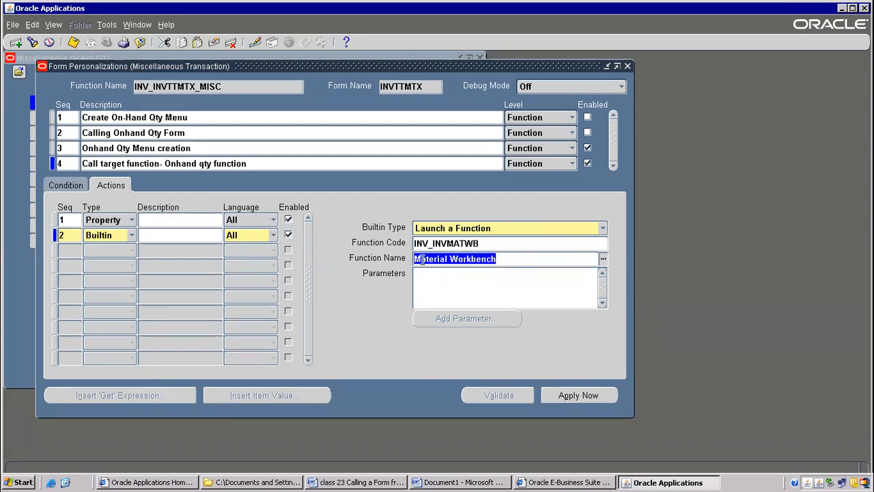
{"action": "left_click", "coordinate": [494, 244]}
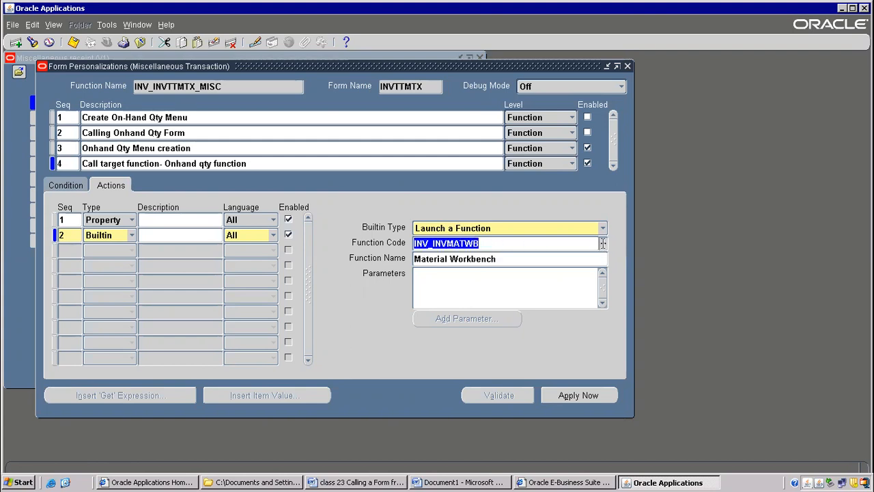
{"action": "left_click", "coordinate": [605, 244]}
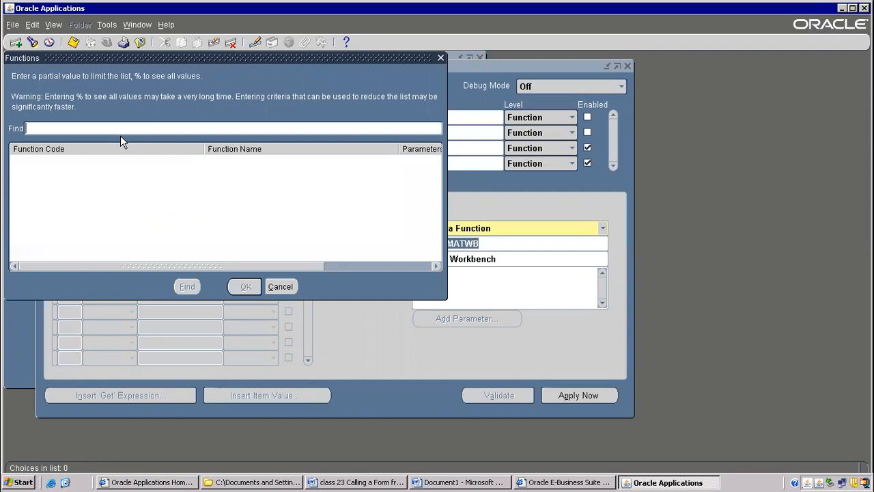
{"action": "type", "text": "%"}
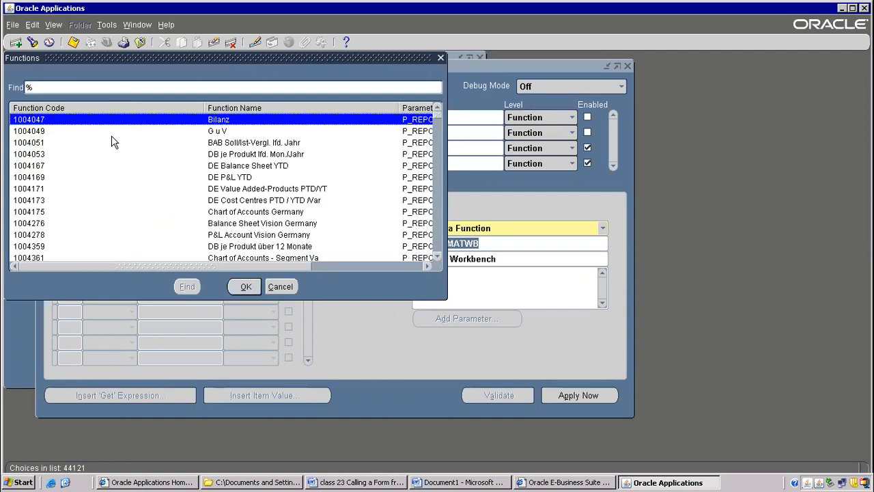
{"action": "left_click_drag", "start_coordinate": [76, 90], "coordinate": [5, 78]}
{"action": "type", "text": "INV_INVMATWB"}
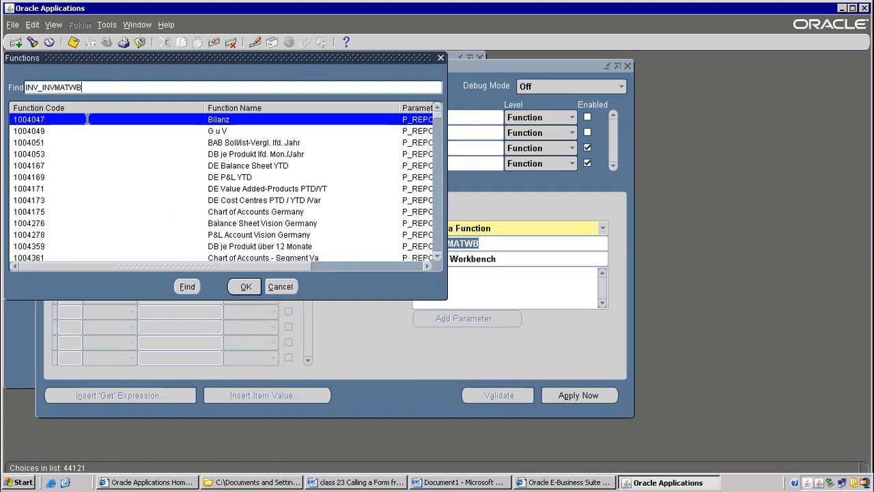
{"action": "left_click", "coordinate": [187, 286]}
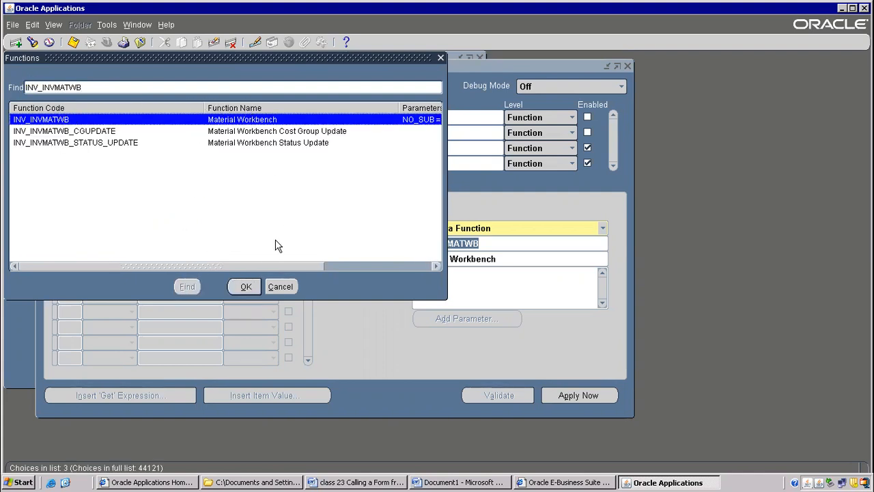
{"action": "left_click_drag", "start_coordinate": [249, 267], "coordinate": [389, 266]}
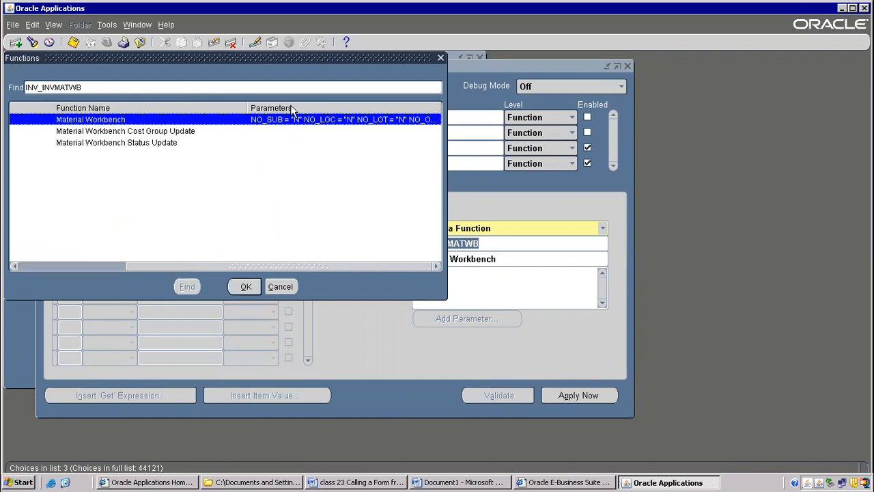
{"action": "left_click_drag", "start_coordinate": [241, 267], "coordinate": [101, 254]}
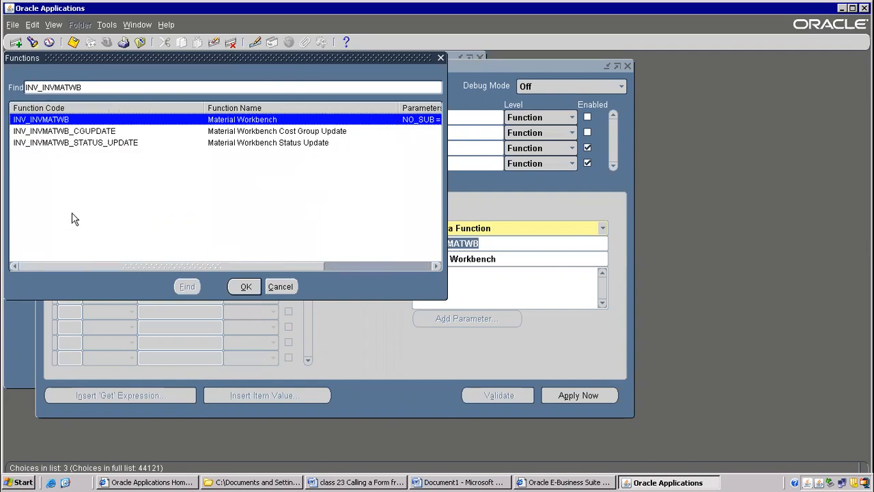
{"action": "double_click", "coordinate": [63, 120]}
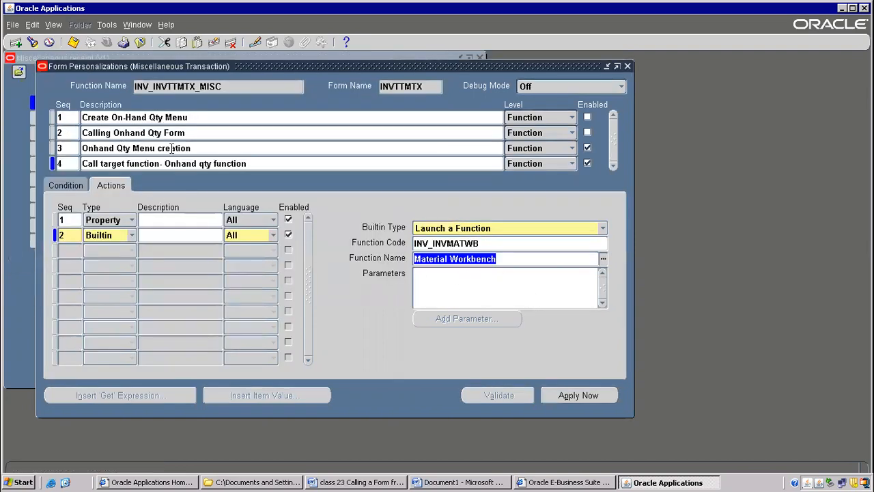
{"action": "left_click", "coordinate": [78, 43]}
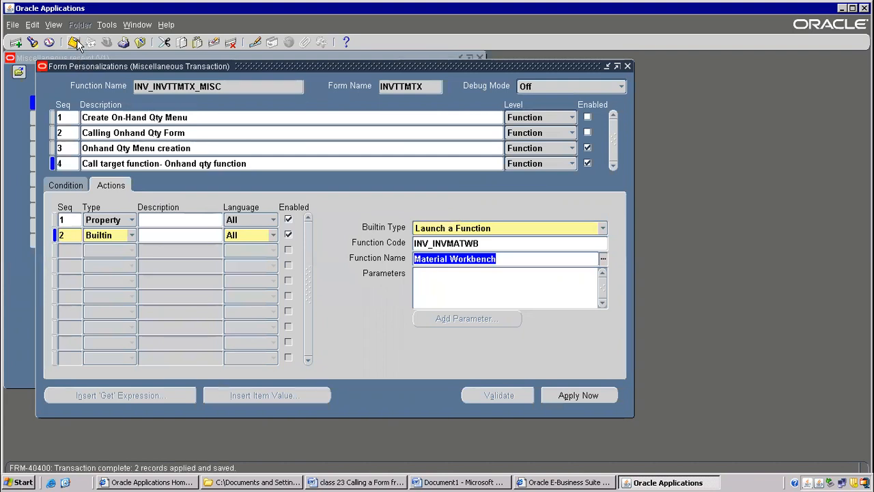
{"action": "left_click", "coordinate": [77, 43]}
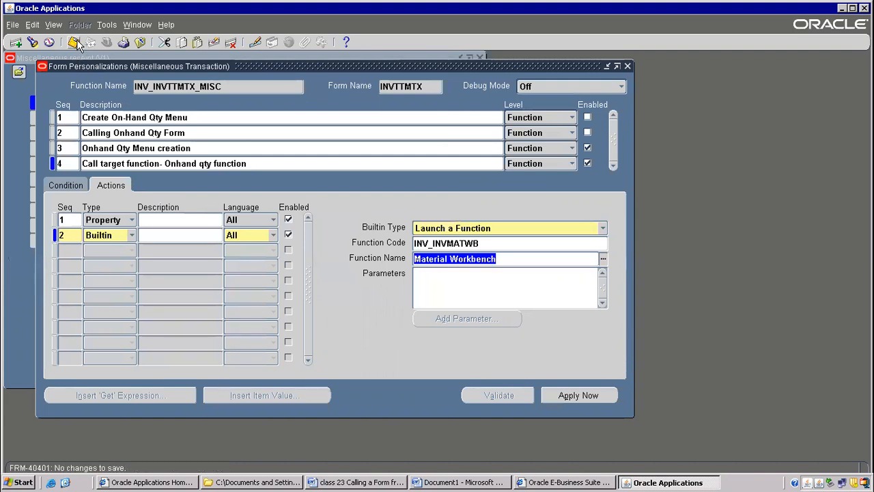
Review the actions of rule 3 and rule 4, including the Builtin action's settings, and close the Form Personalizations window.
{"action": "left_click", "coordinate": [137, 144]}
{"action": "left_click", "coordinate": [107, 24]}
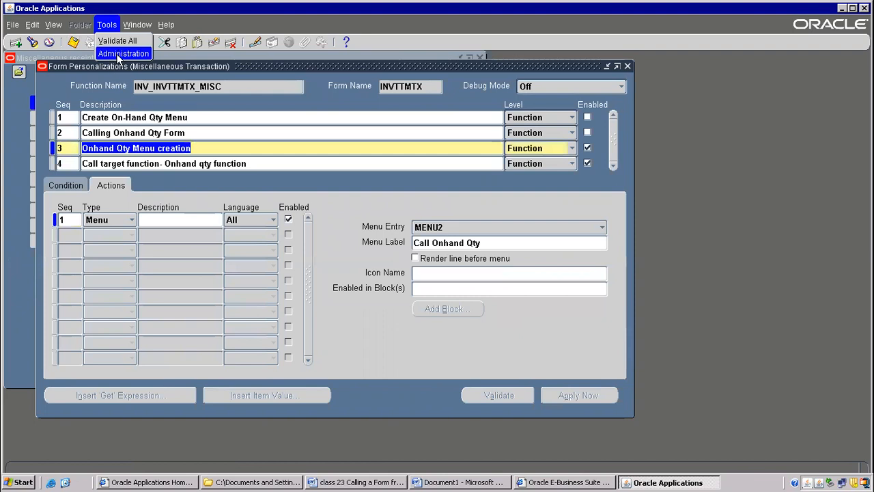
{"action": "key", "text": "Escape"}
{"action": "key", "text": "Down"}
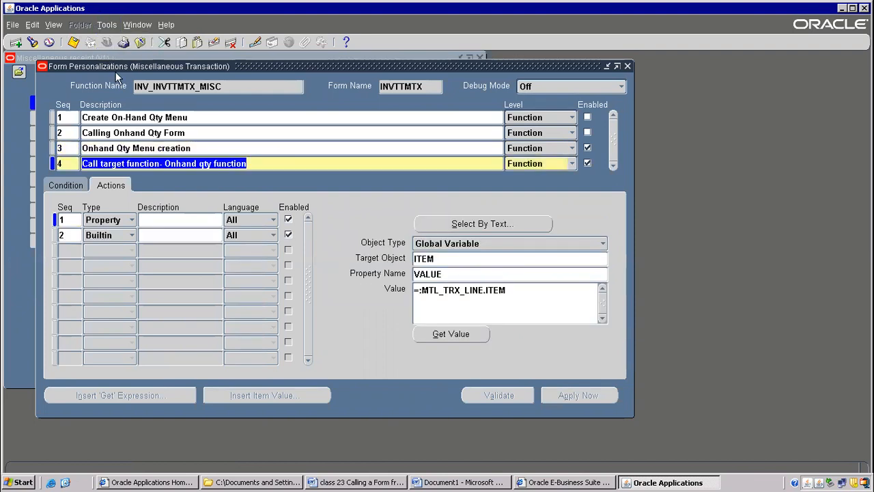
{"action": "left_click", "coordinate": [107, 23]}
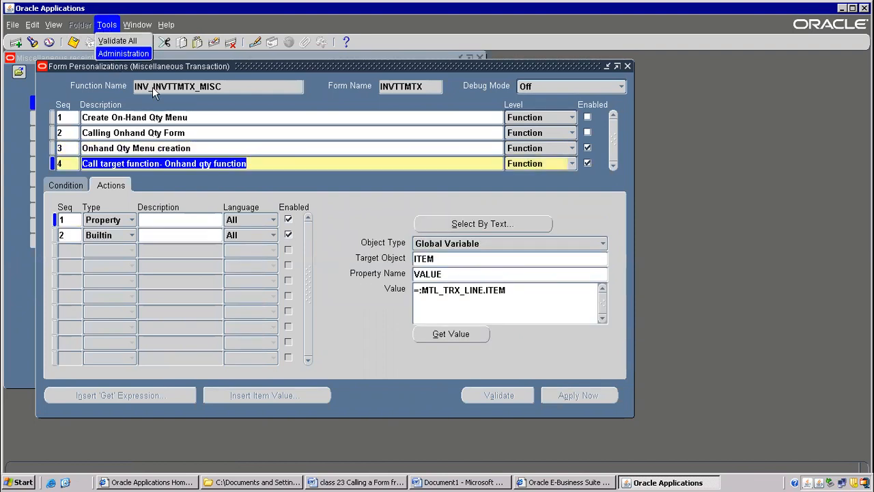
{"action": "left_click", "coordinate": [176, 231]}
{"action": "left_click", "coordinate": [175, 233]}
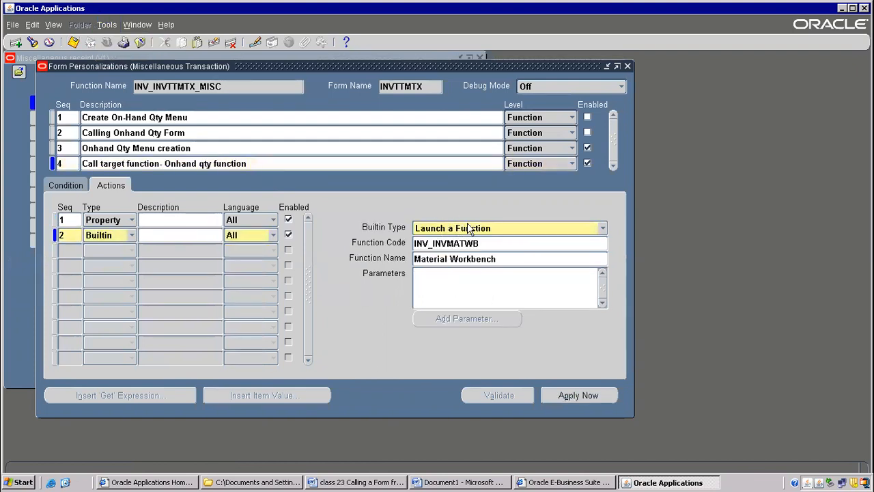
{"action": "key", "text": "F4"}
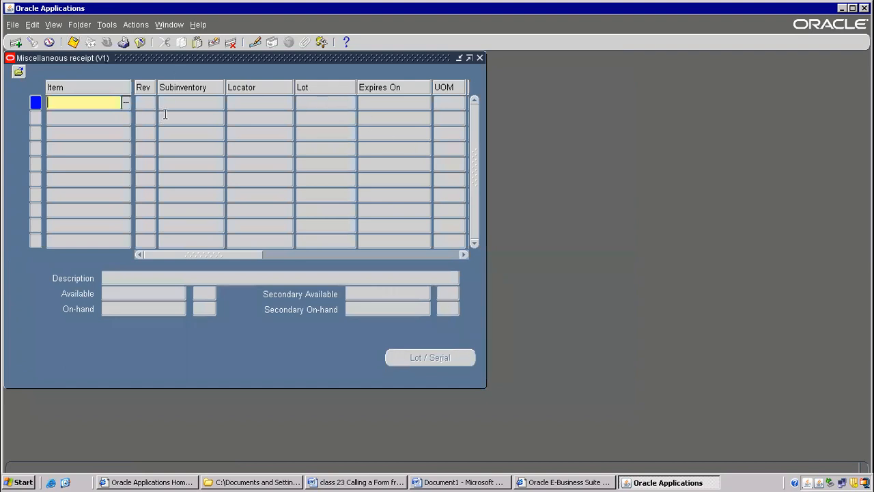
Launch Onhand Qty from the open Miscellaneous receipt form as a test and close the Query Material form.
{"action": "left_click", "coordinate": [102, 24]}
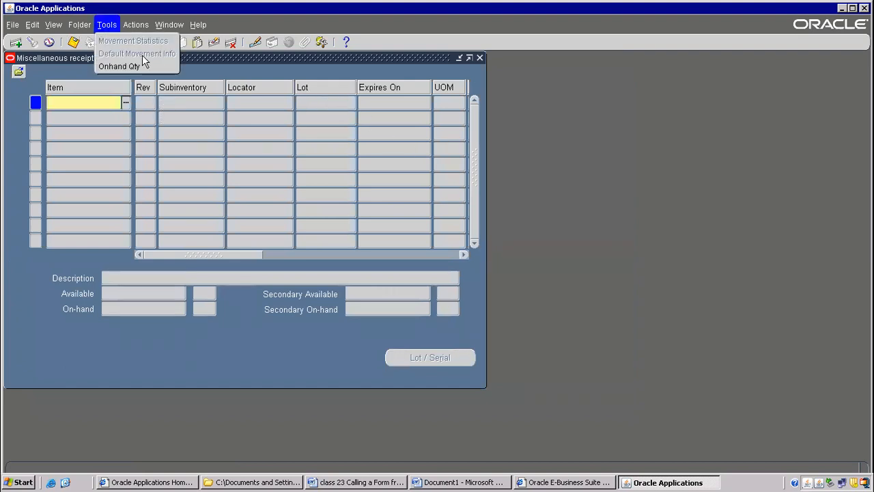
{"action": "left_click", "coordinate": [181, 117]}
{"action": "left_click", "coordinate": [107, 27]}
{"action": "left_click", "coordinate": [123, 66]}
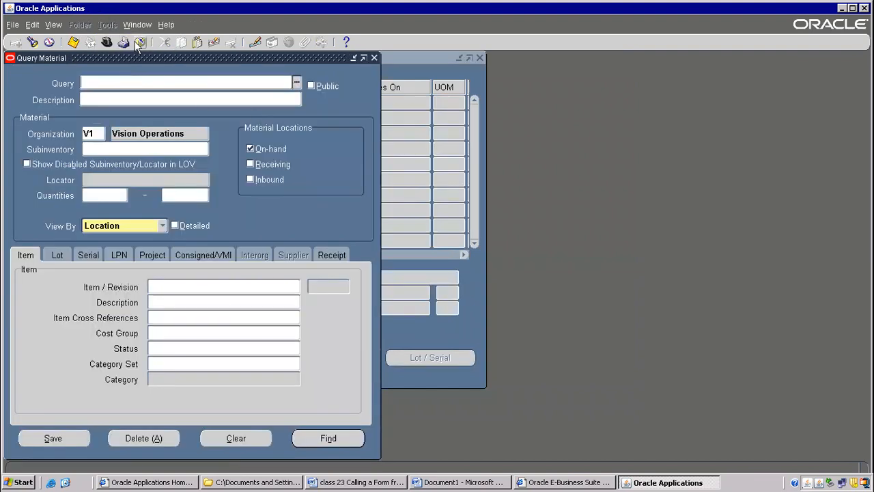
{"action": "left_click", "coordinate": [140, 42]}
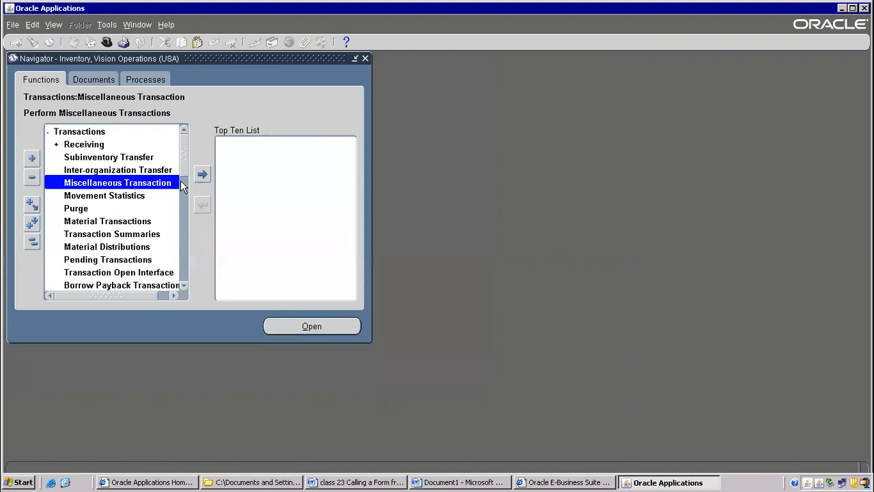
Reopen the Miscellaneous Transaction form and test its Call Onhand Qty entry, closing the launched Query Material form.
{"action": "double_click", "coordinate": [133, 185]}
{"action": "left_click", "coordinate": [137, 134]}
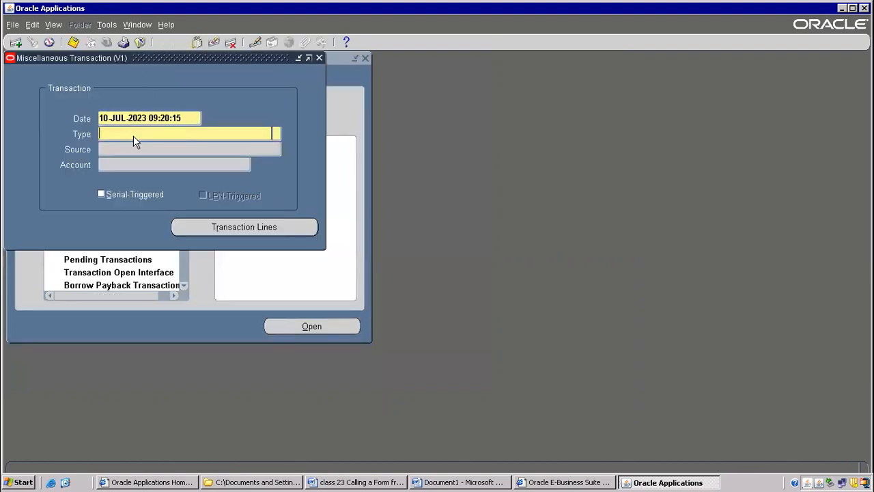
{"action": "left_click", "coordinate": [110, 25]}
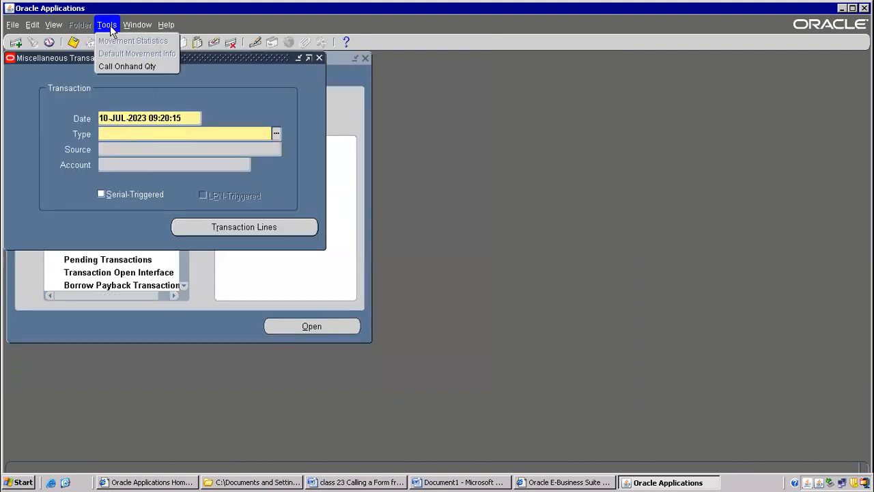
{"action": "left_click", "coordinate": [138, 66]}
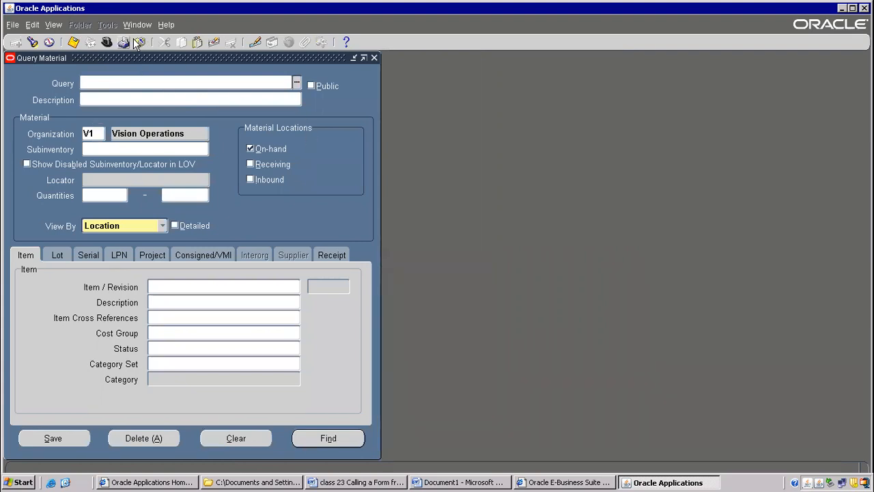
{"action": "left_click", "coordinate": [139, 42]}
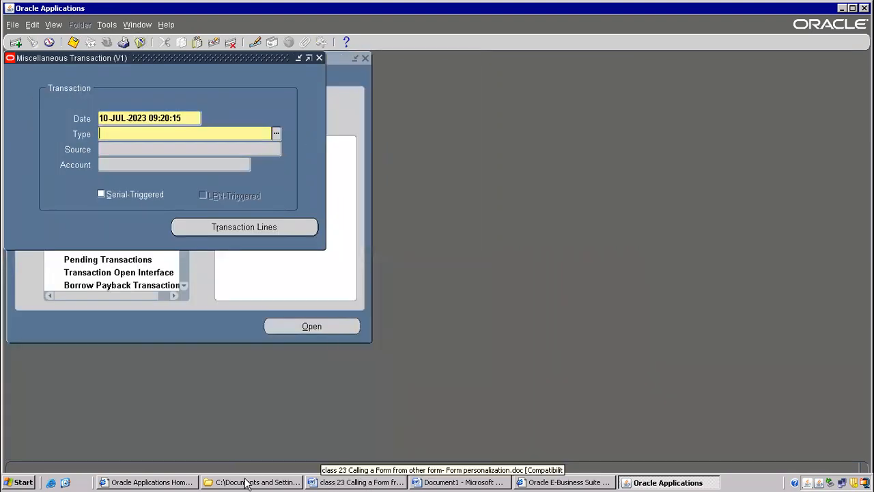
Switch to the Document1 notes in Word and review the personalization topics covered, glancing at the class 23 document too.
{"action": "left_click", "coordinate": [442, 482]}
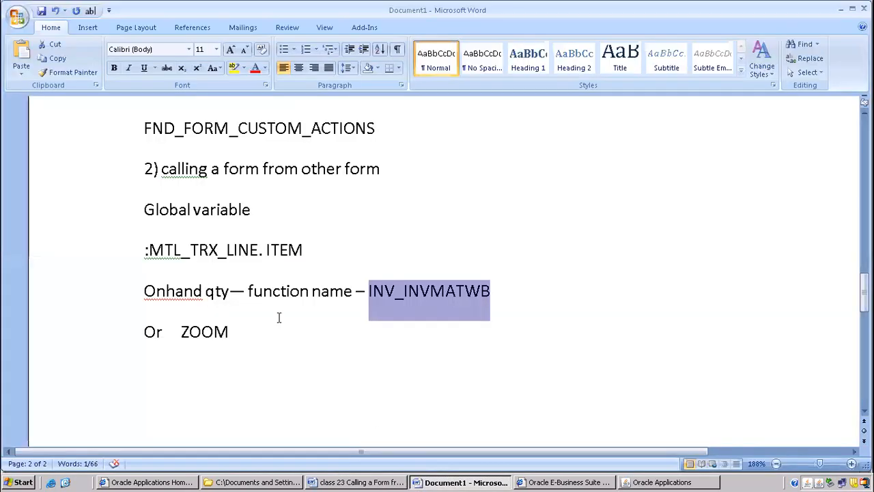
{"action": "scroll", "coordinate": [281, 325], "scroll_direction": "down", "scroll_amount": 4}
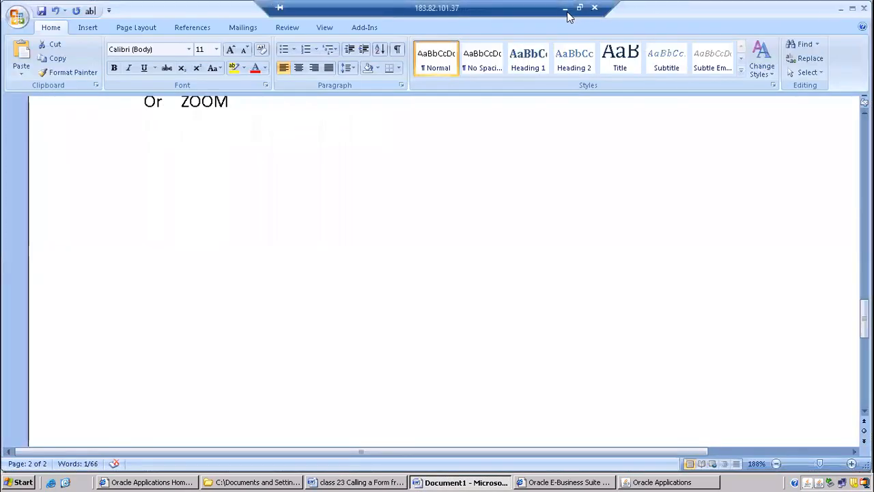
{"action": "left_click", "coordinate": [561, 8]}
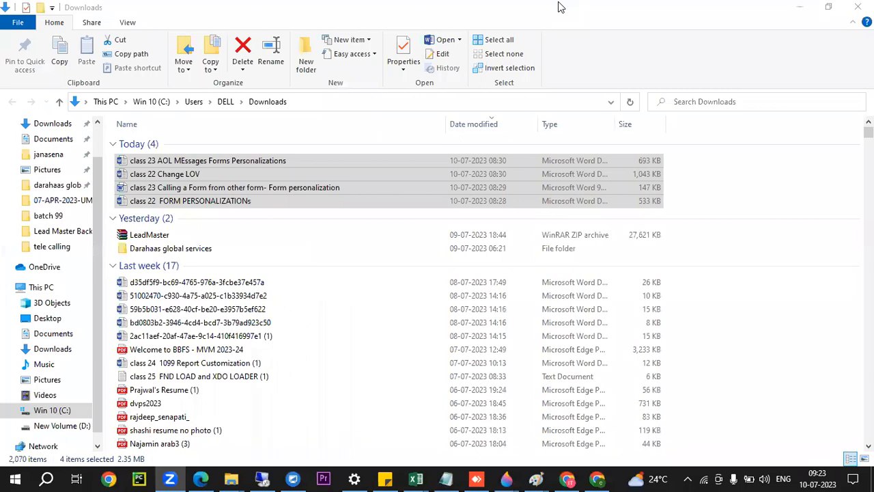
{"action": "left_click", "coordinate": [273, 478]}
{"action": "scroll", "coordinate": [201, 228], "scroll_direction": "up", "scroll_amount": 5}
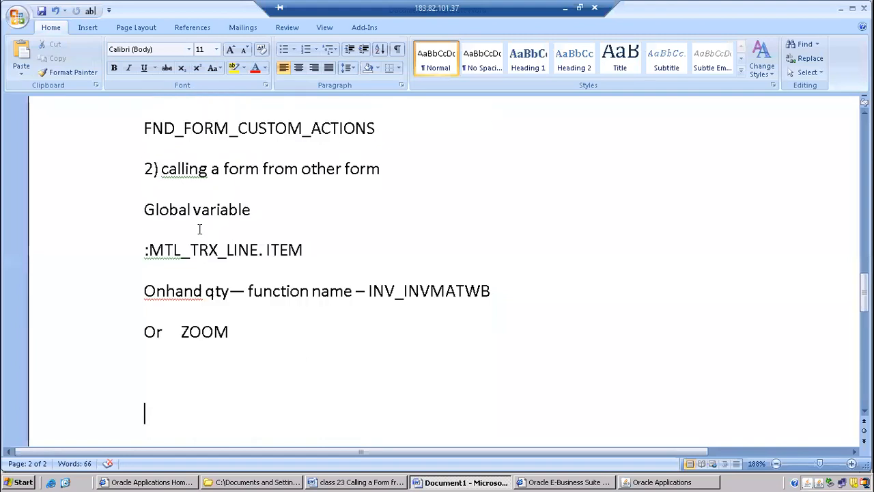
{"action": "scroll", "coordinate": [199, 229], "scroll_direction": "down", "scroll_amount": 8}
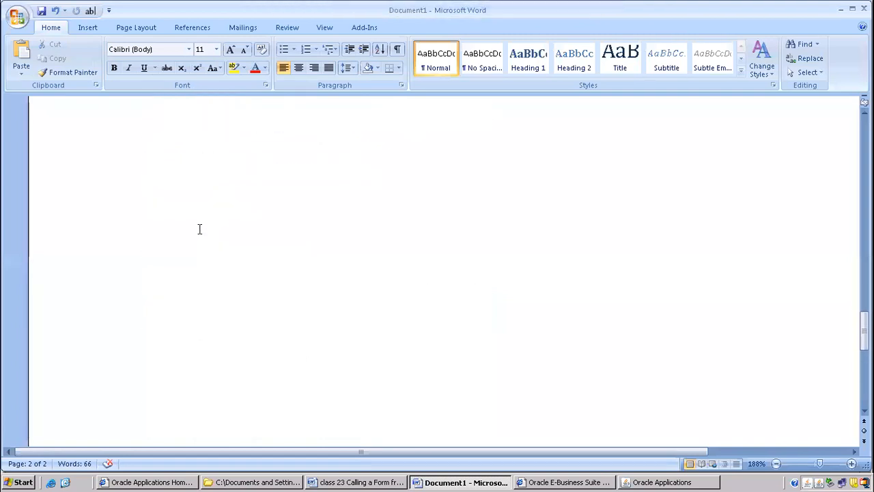
{"action": "left_click", "coordinate": [345, 483]}
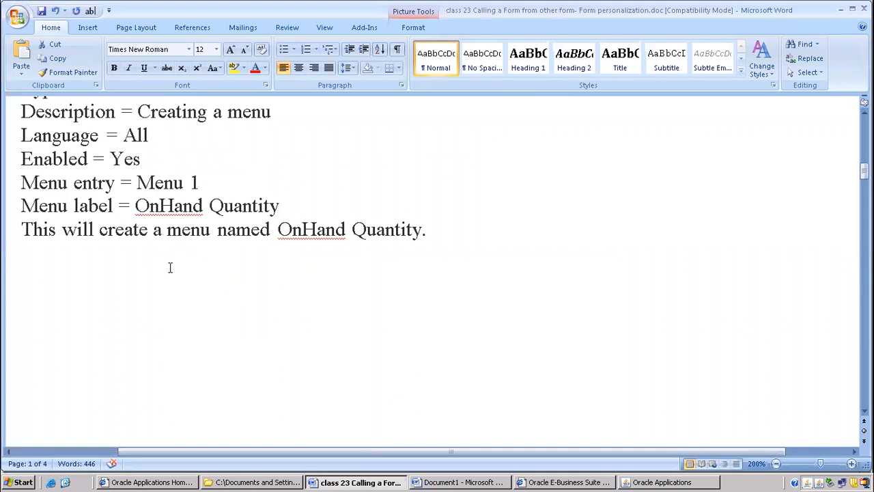
{"action": "left_click", "coordinate": [445, 482]}
{"action": "scroll", "coordinate": [228, 256], "scroll_direction": "up", "scroll_amount": 8}
{"action": "scroll", "coordinate": [229, 246], "scroll_direction": "up", "scroll_amount": 10}
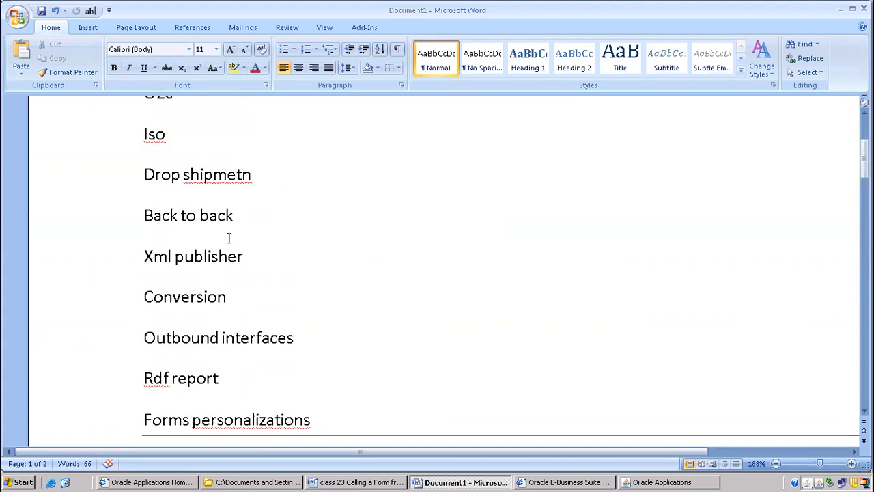
{"action": "scroll", "coordinate": [228, 237], "scroll_direction": "up", "scroll_amount": 5}
{"action": "scroll", "coordinate": [229, 237], "scroll_direction": "down", "scroll_amount": 15}
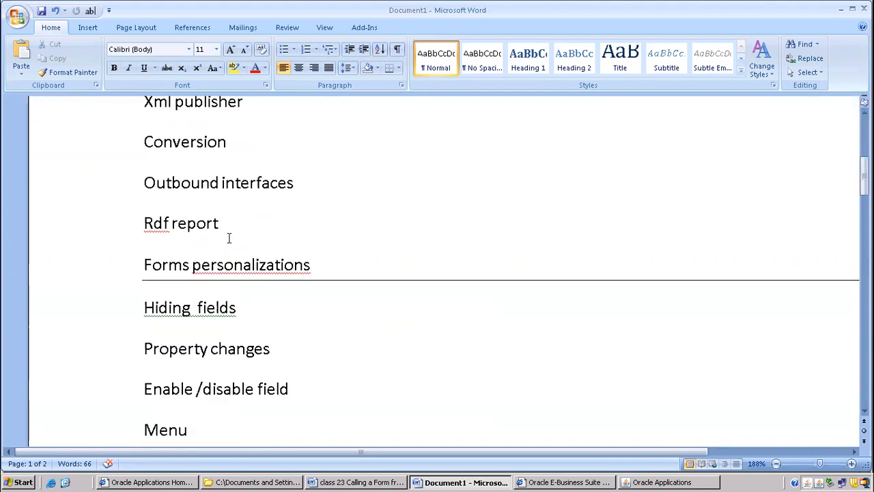
{"action": "scroll", "coordinate": [229, 238], "scroll_direction": "down", "scroll_amount": 12}
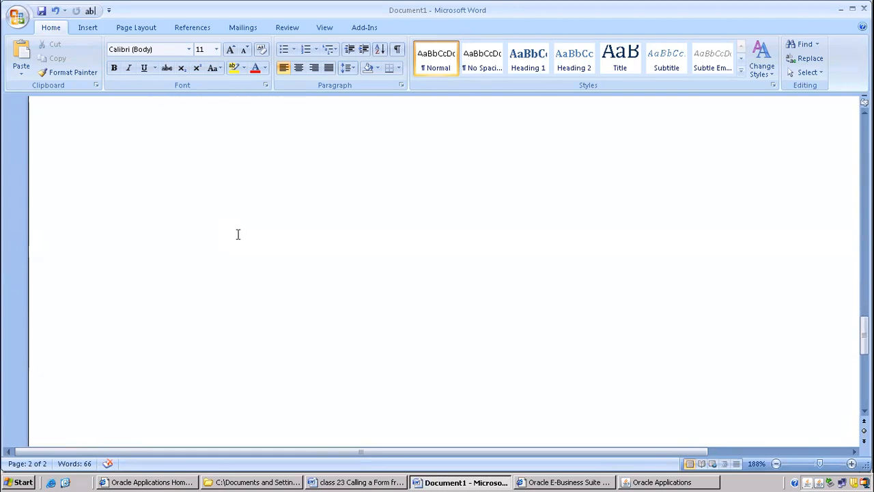
Add the lines "Change lov" and "Pop messages" in the blank area at the end of the Document1 notes.
{"action": "left_click", "coordinate": [170, 198]}
{"action": "type", "text": "Change lov"}
{"action": "key", "text": "Return"}
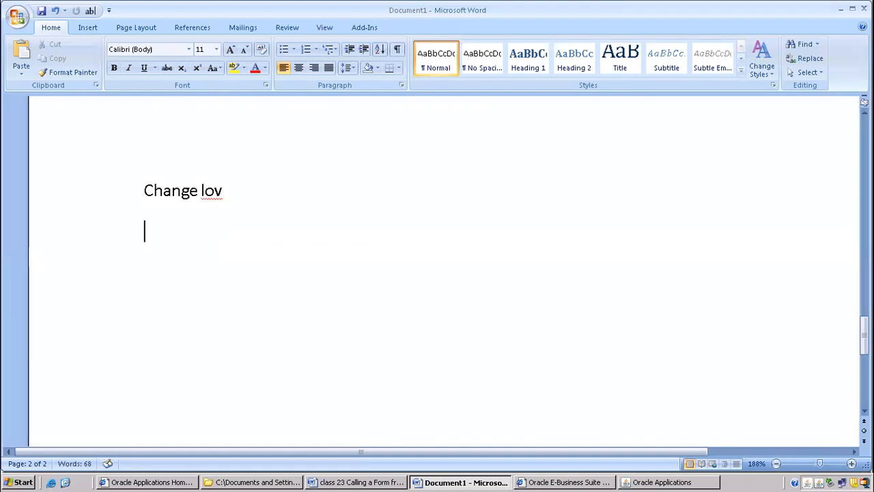
{"action": "type", "text": "pop"}
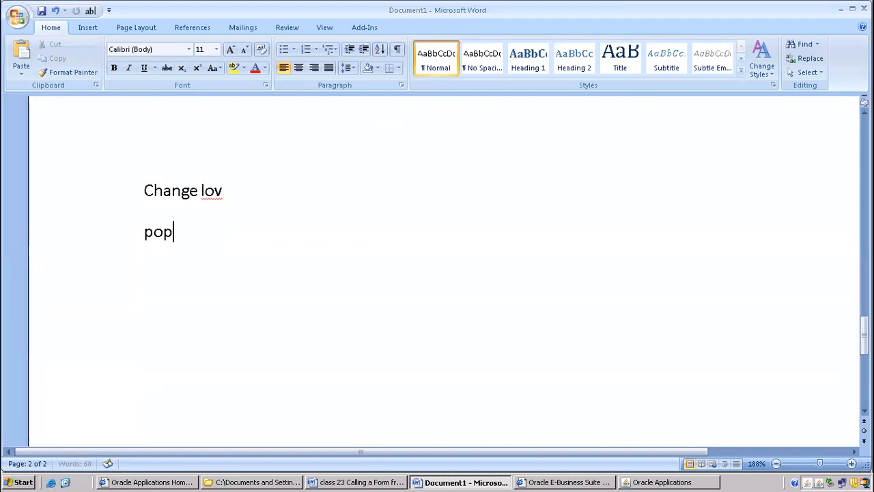
{"action": "type", "text": " message "}
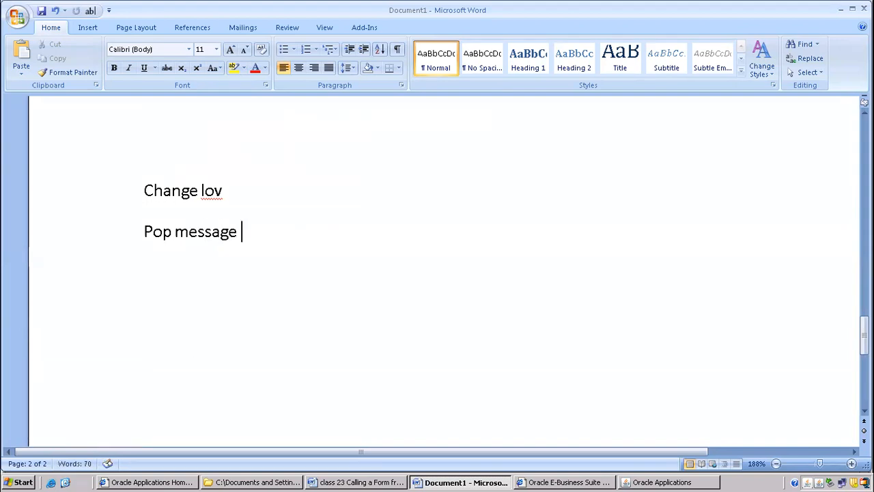
{"action": "type", "text": "\\s"}
{"action": "key", "text": "BackSpace"}
{"action": "key", "text": "BackSpace"}
{"action": "key", "text": "BackSpace"}
{"action": "key", "text": "BackSpace"}
{"action": "type", "text": "es"}
{"action": "key", "text": "Return"}
Look over the two new note lines and switch from the remote desktop session to the local Downloads folder.
{"action": "left_click_drag", "start_coordinate": [143, 186], "coordinate": [360, 242]}
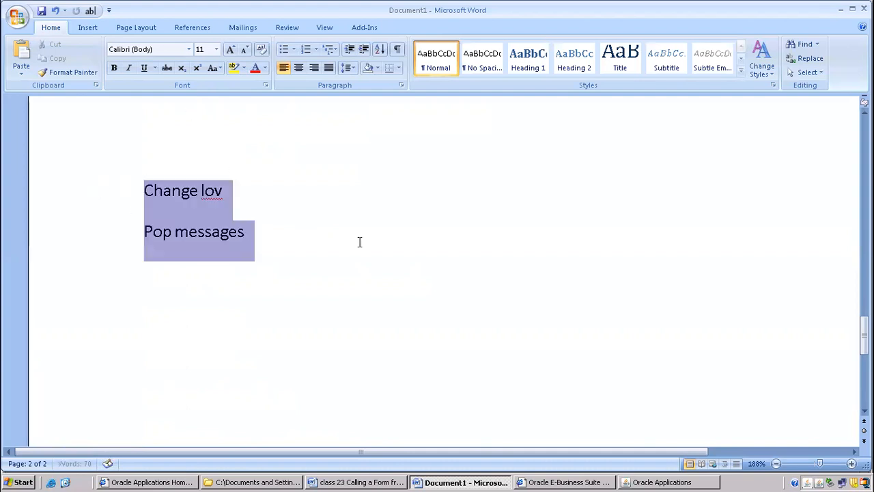
{"action": "left_click", "coordinate": [231, 205]}
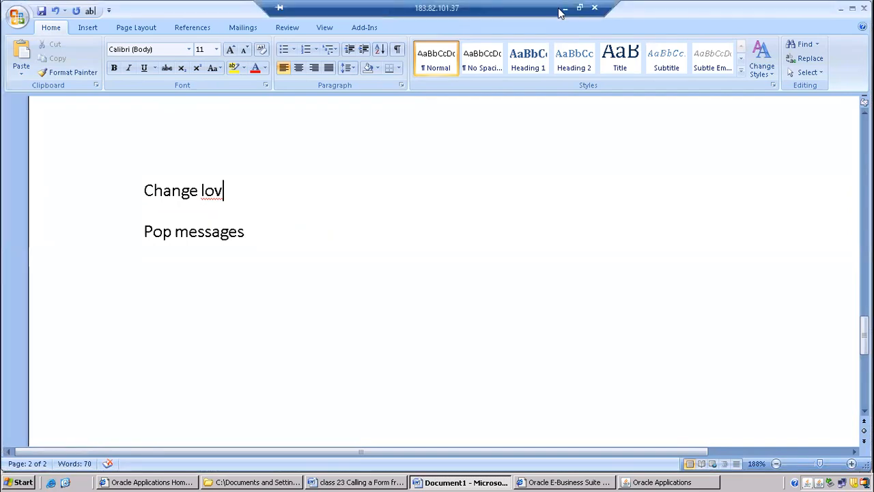
{"action": "left_click", "coordinate": [564, 9]}
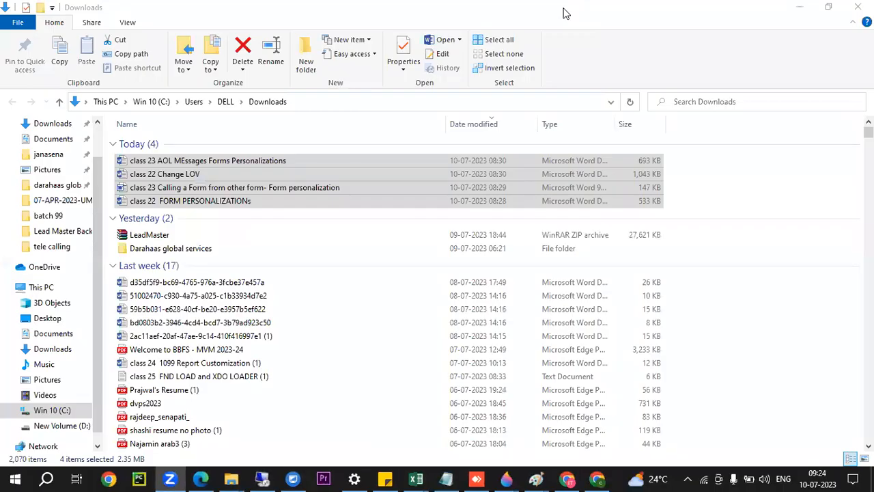